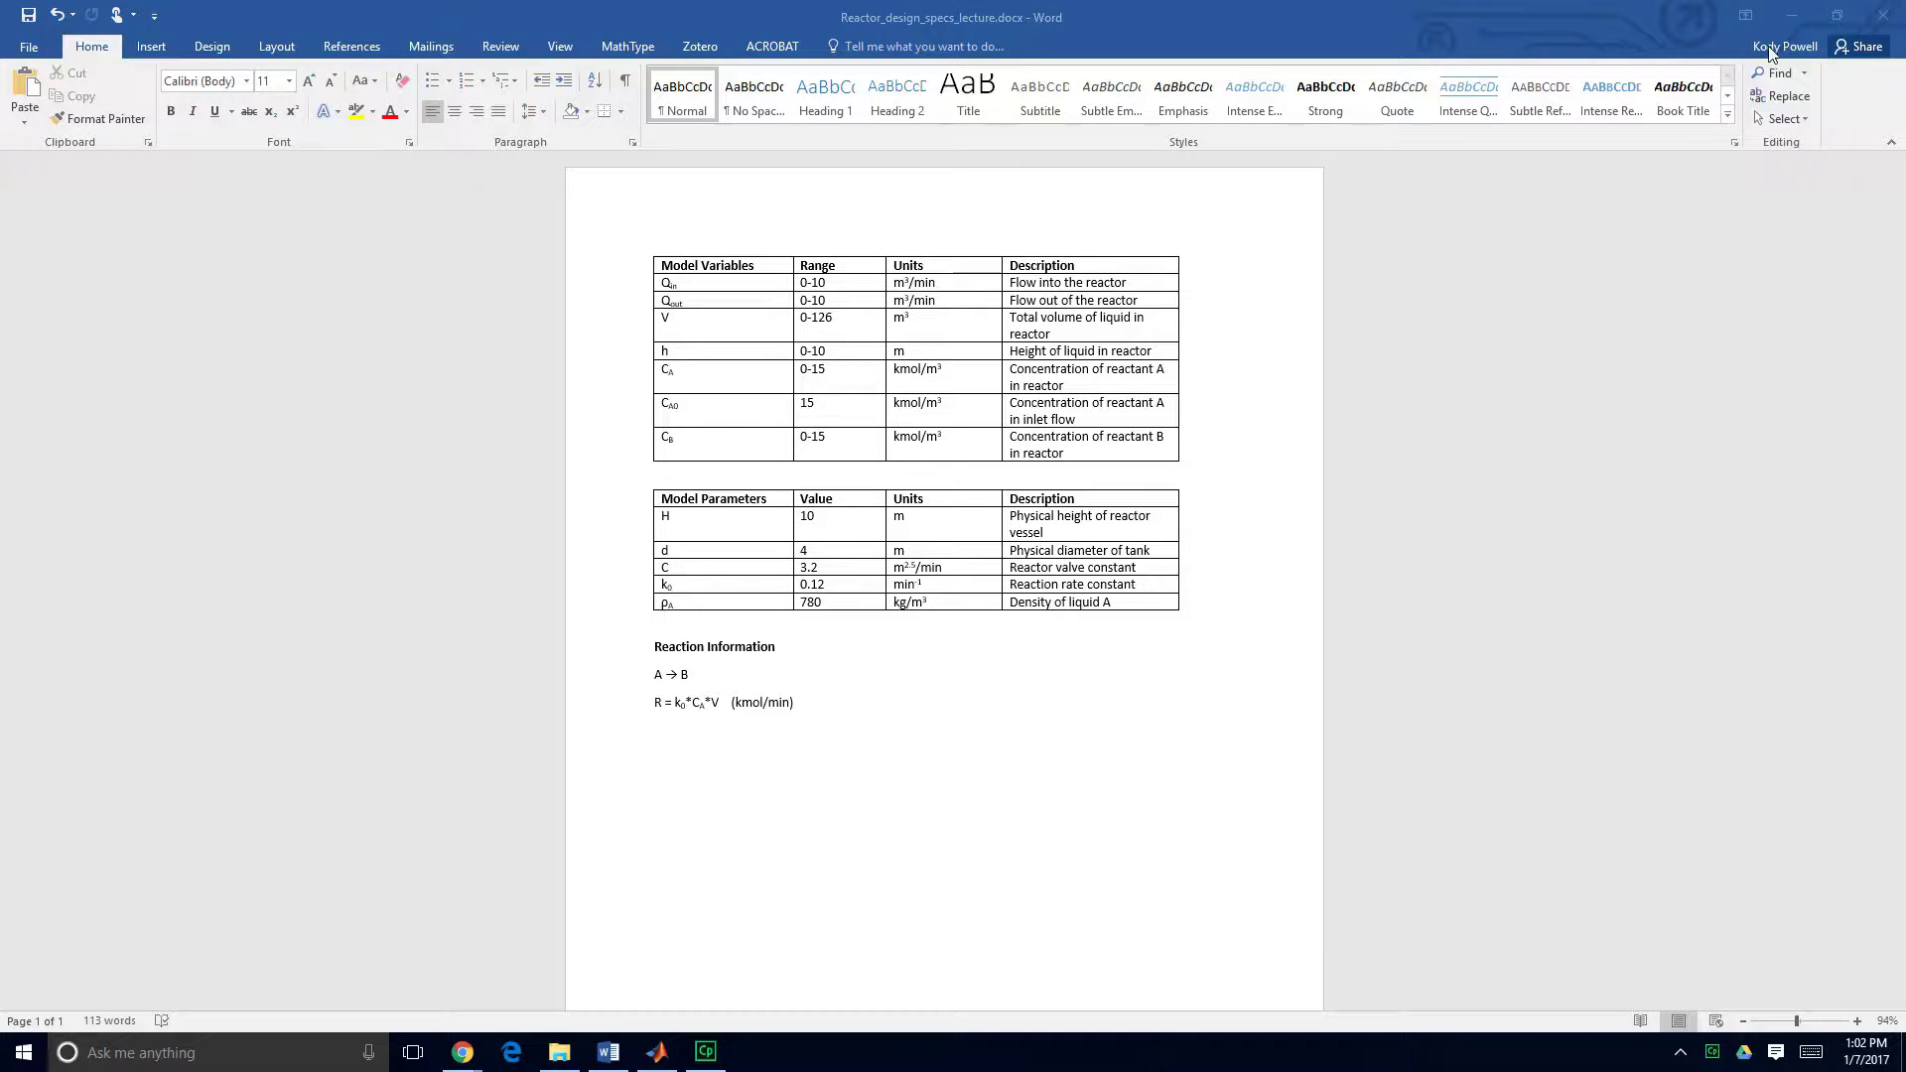
Duplicate tank.slx in the Modeling folder and name the copy reactor.slx.
{"action": "left_click", "coordinate": [1794, 17]}
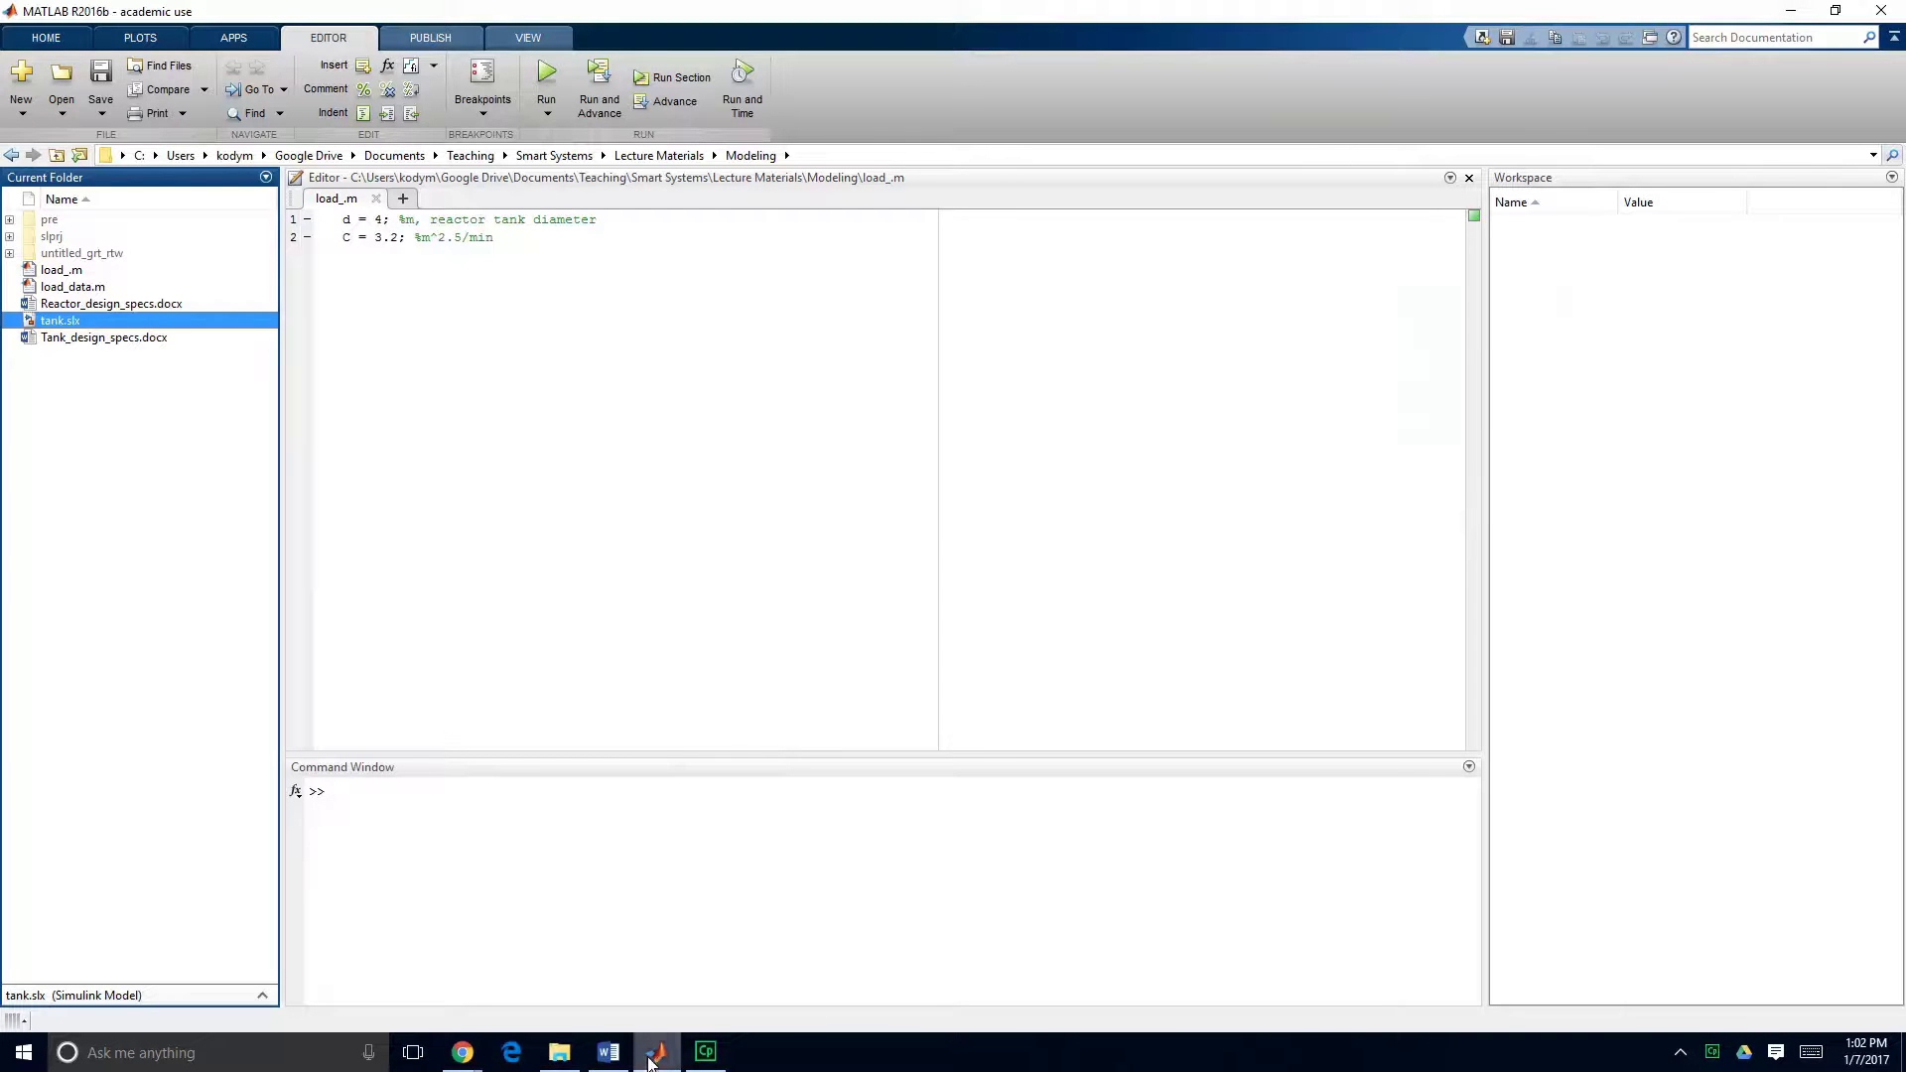
{"action": "left_click", "coordinate": [380, 809]}
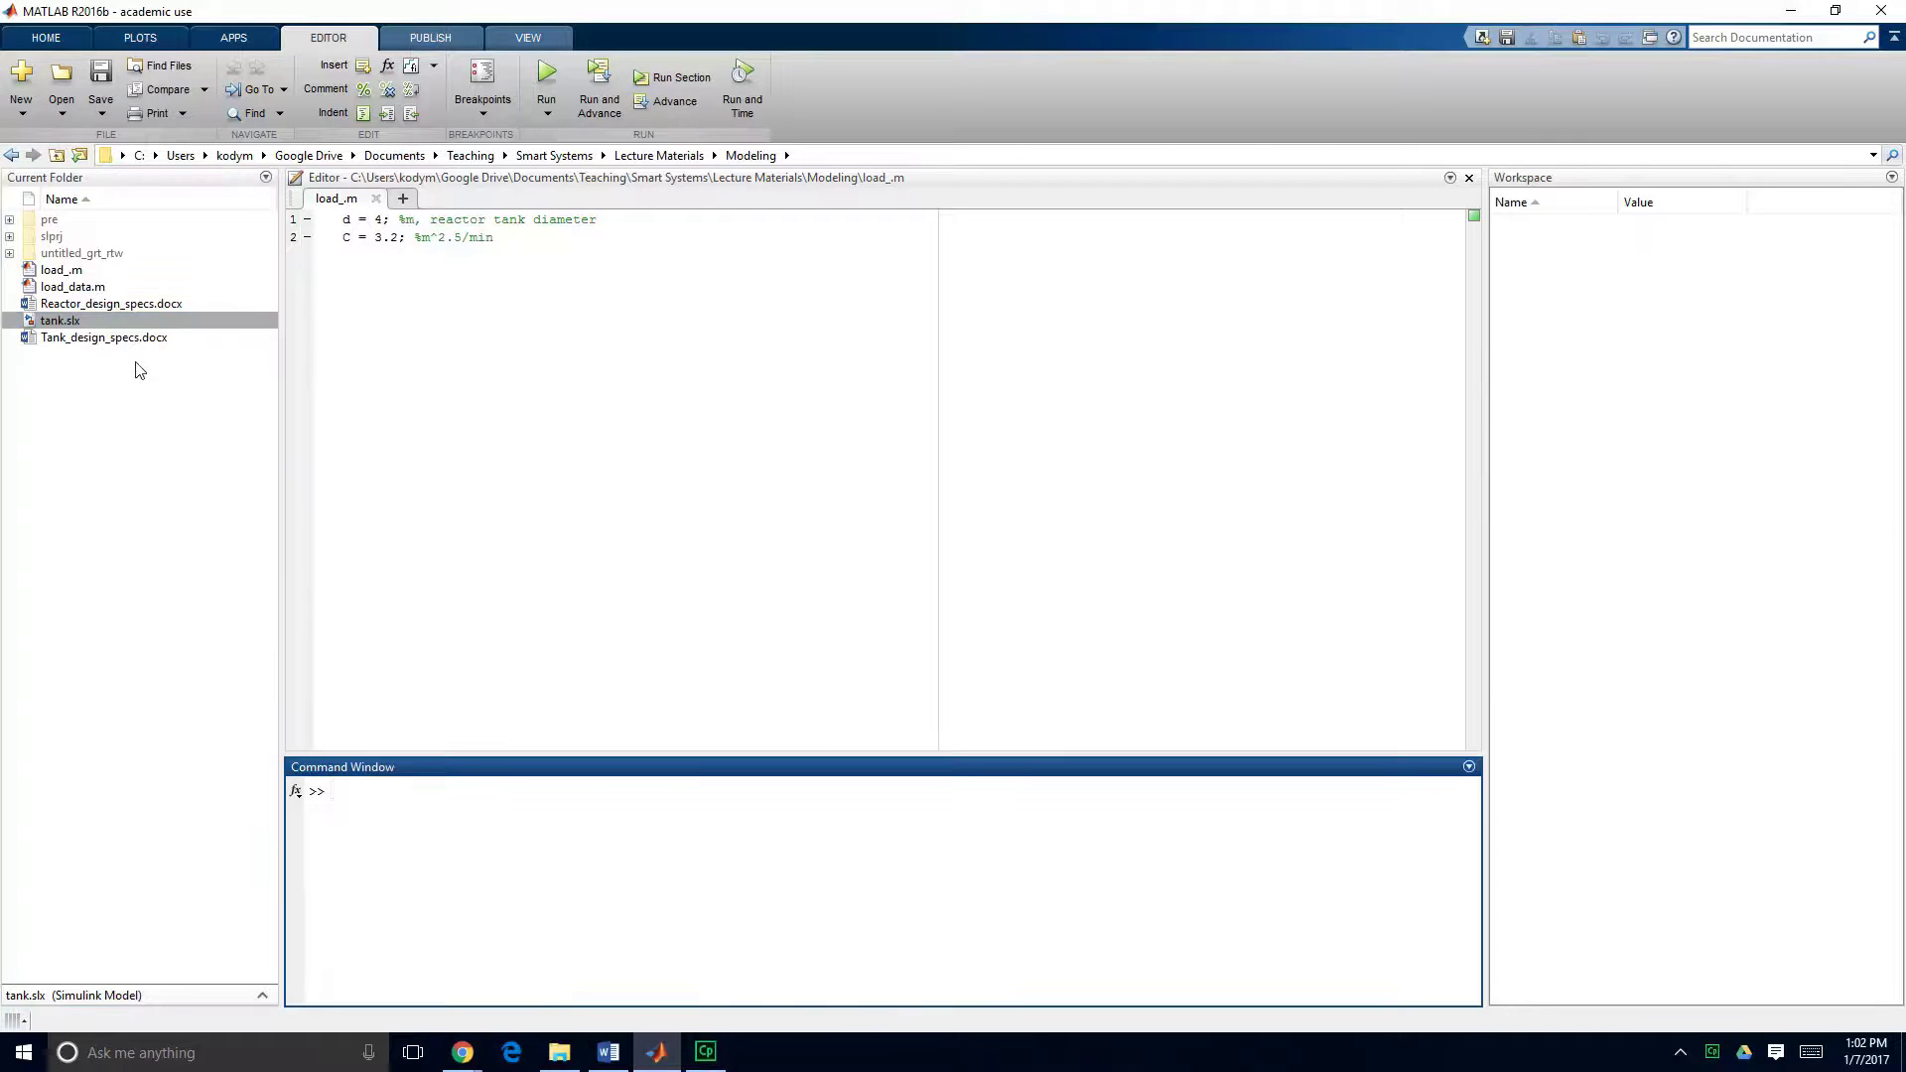
{"action": "left_click", "coordinate": [55, 323]}
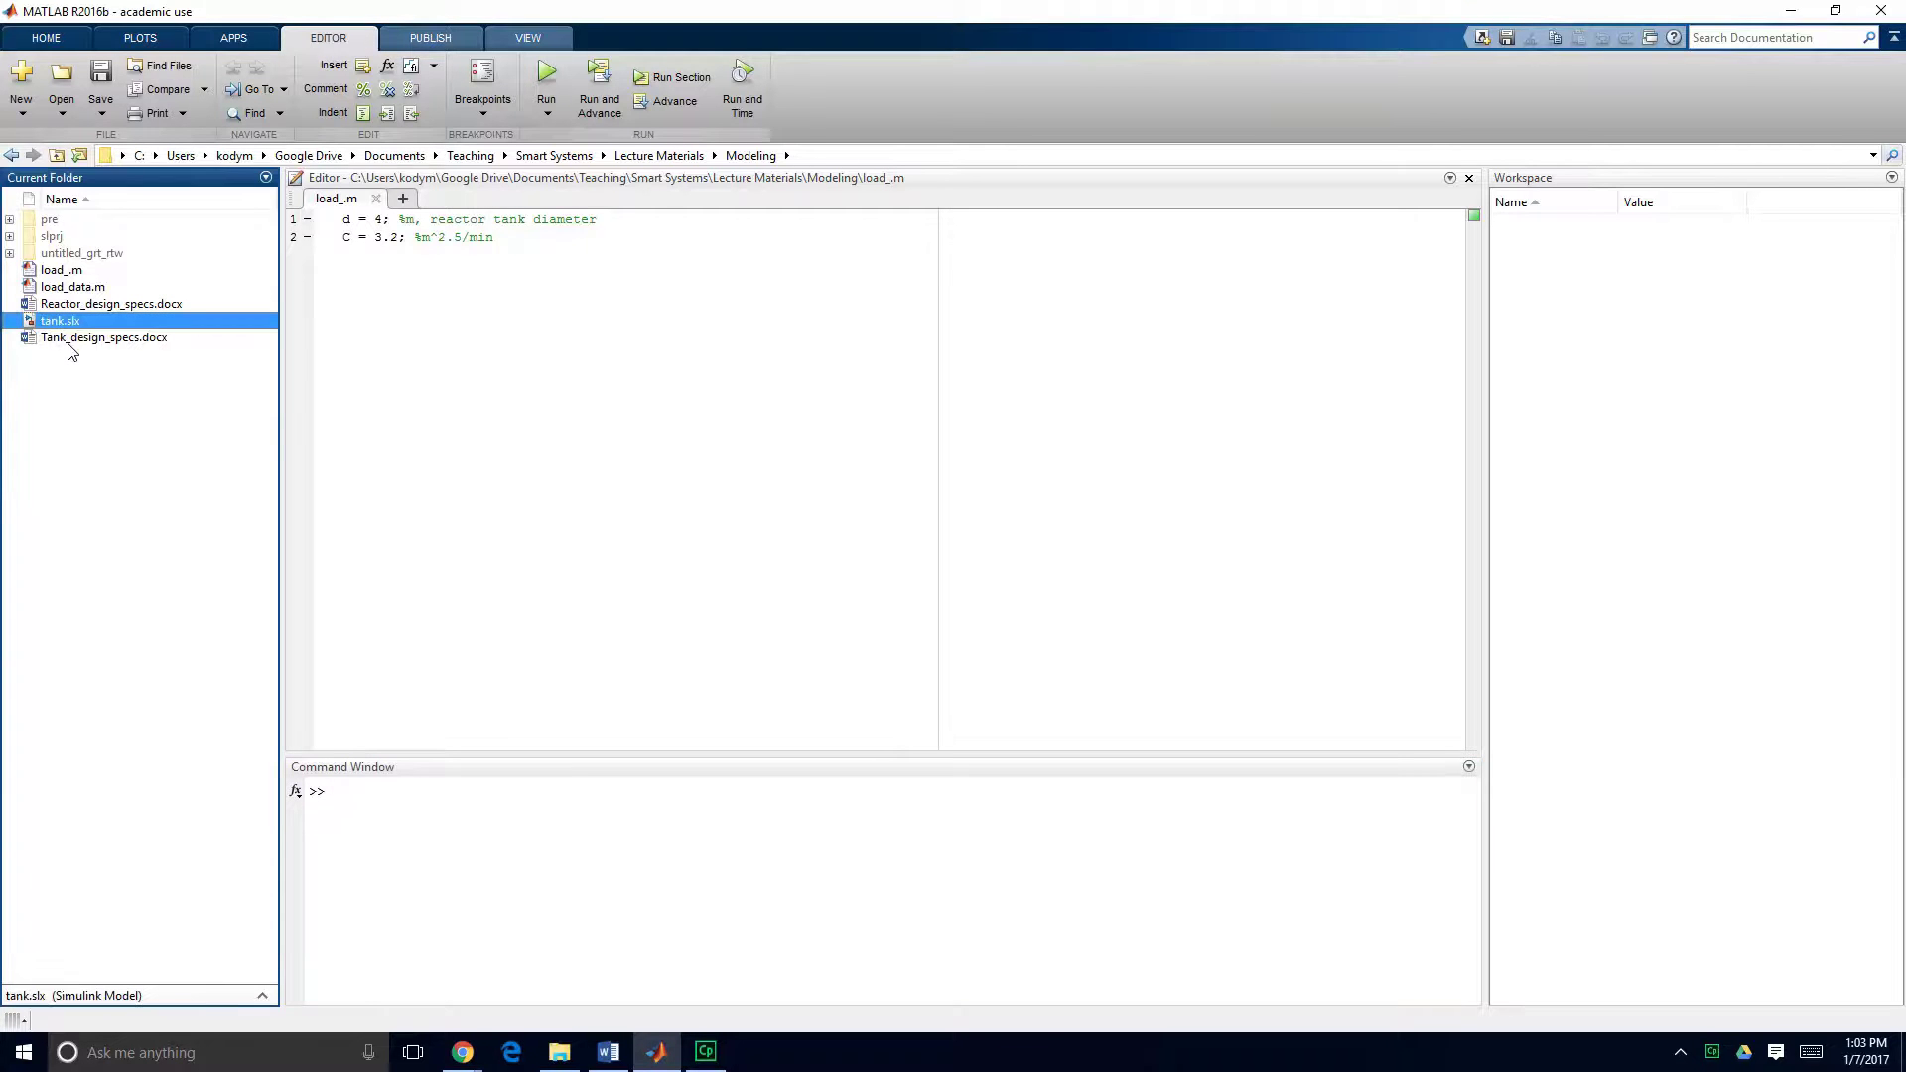
{"action": "left_click", "coordinate": [142, 392]}
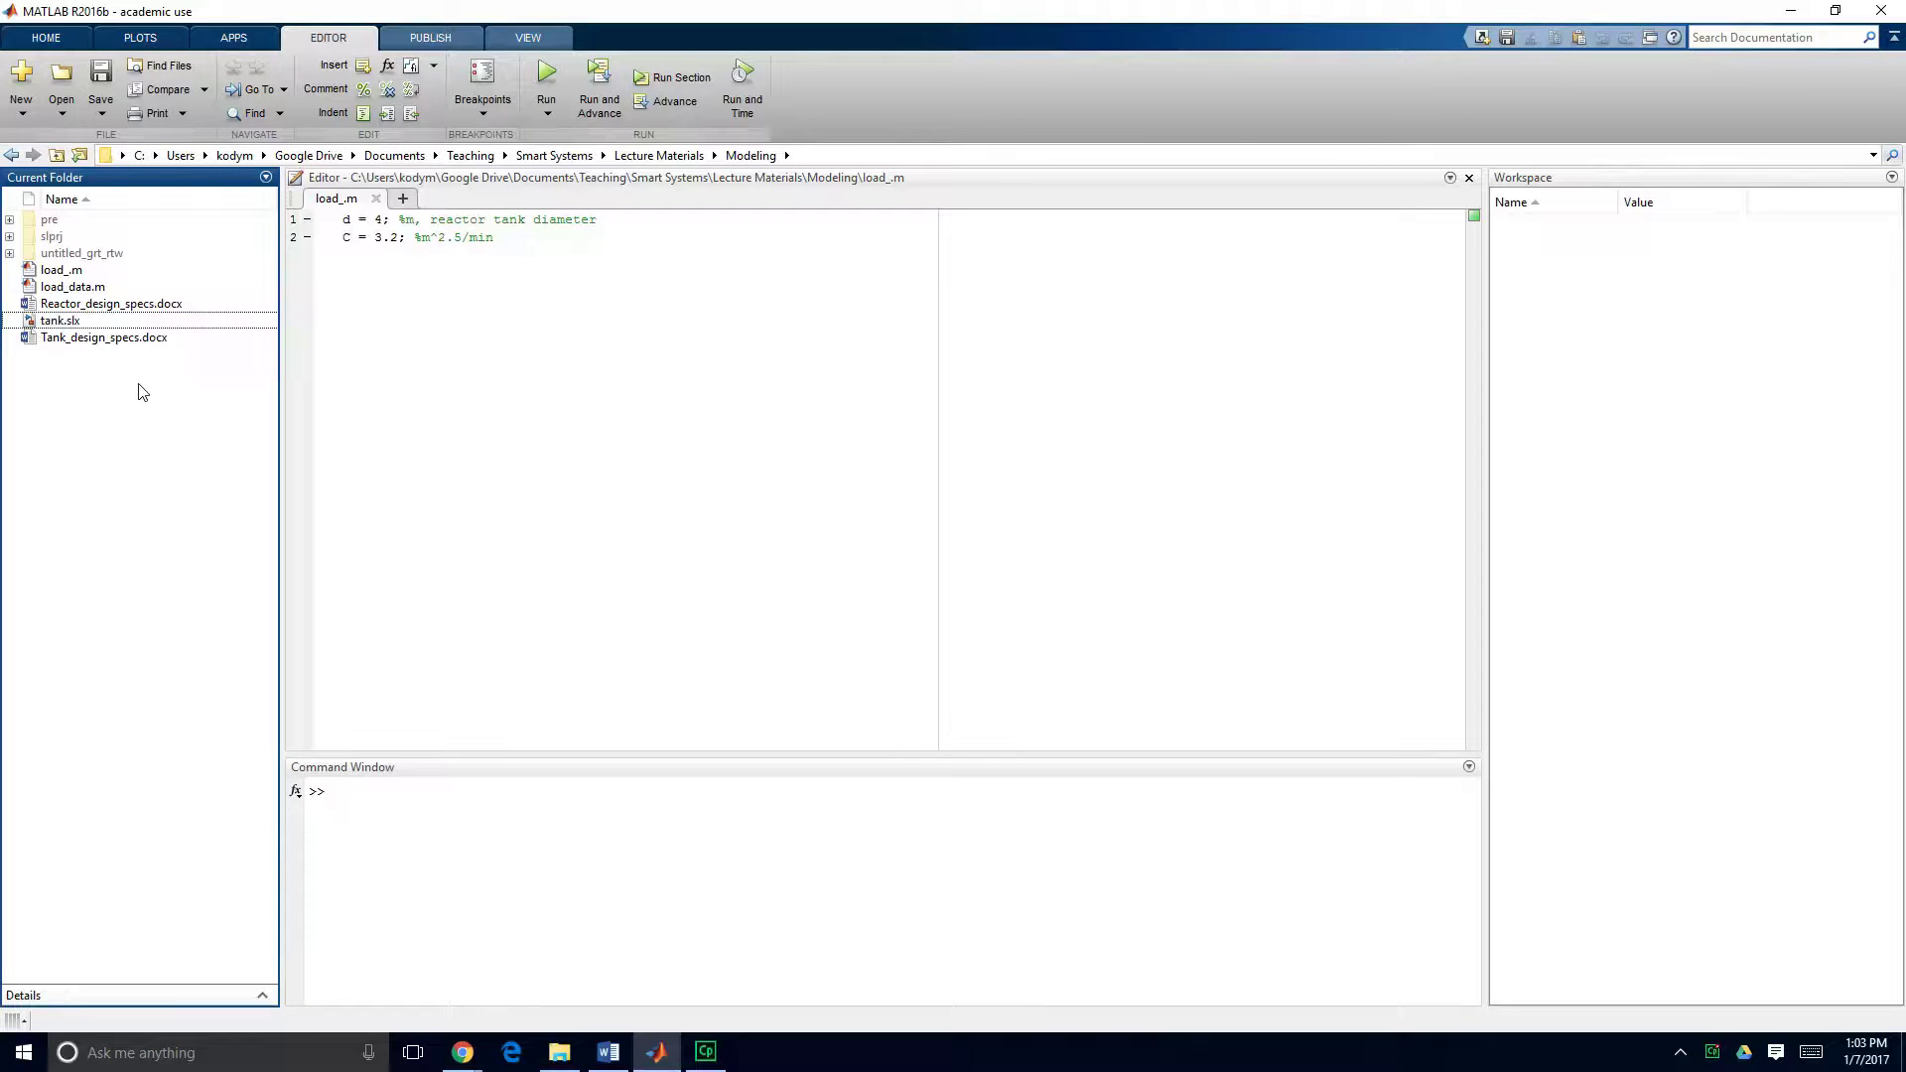
{"action": "key", "text": "ctrl+v"}
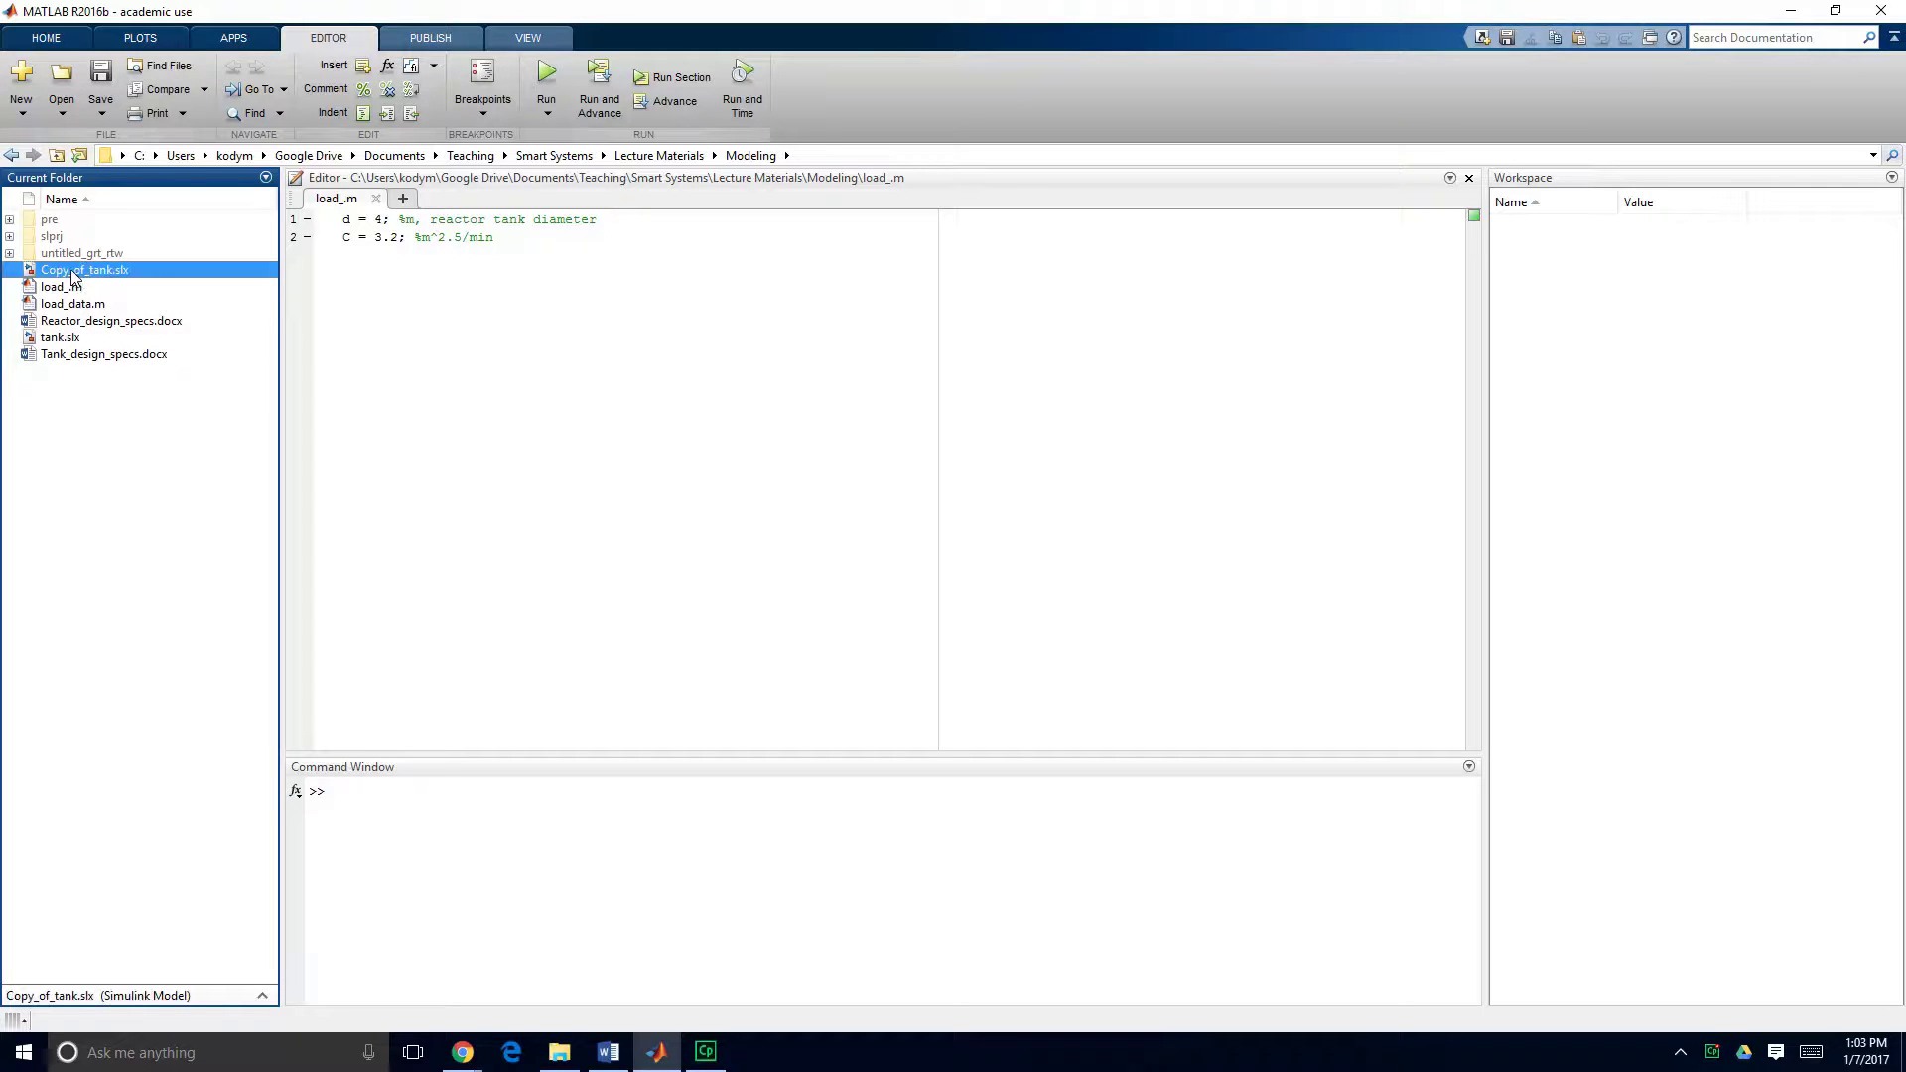
{"action": "type", "text": "re"}
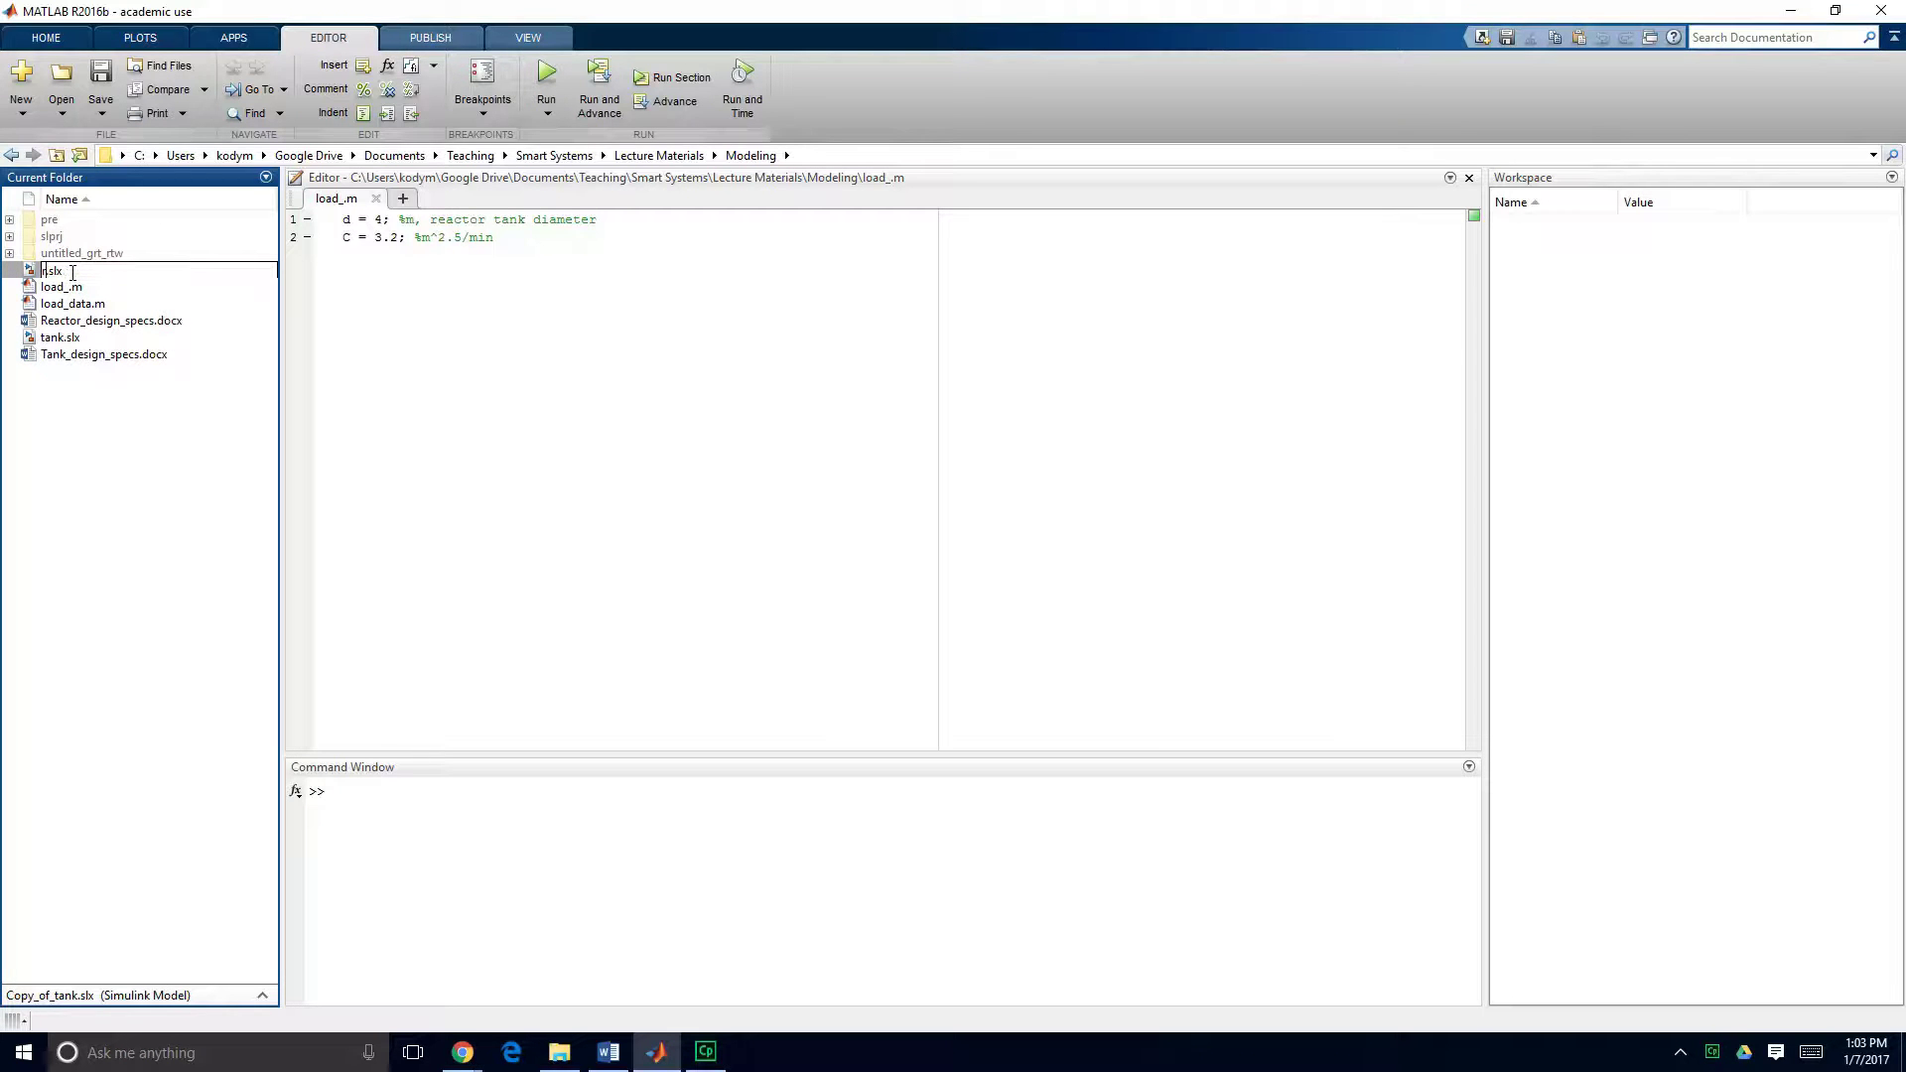
{"action": "type", "text": "actor"}
{"action": "key", "text": "Return"}
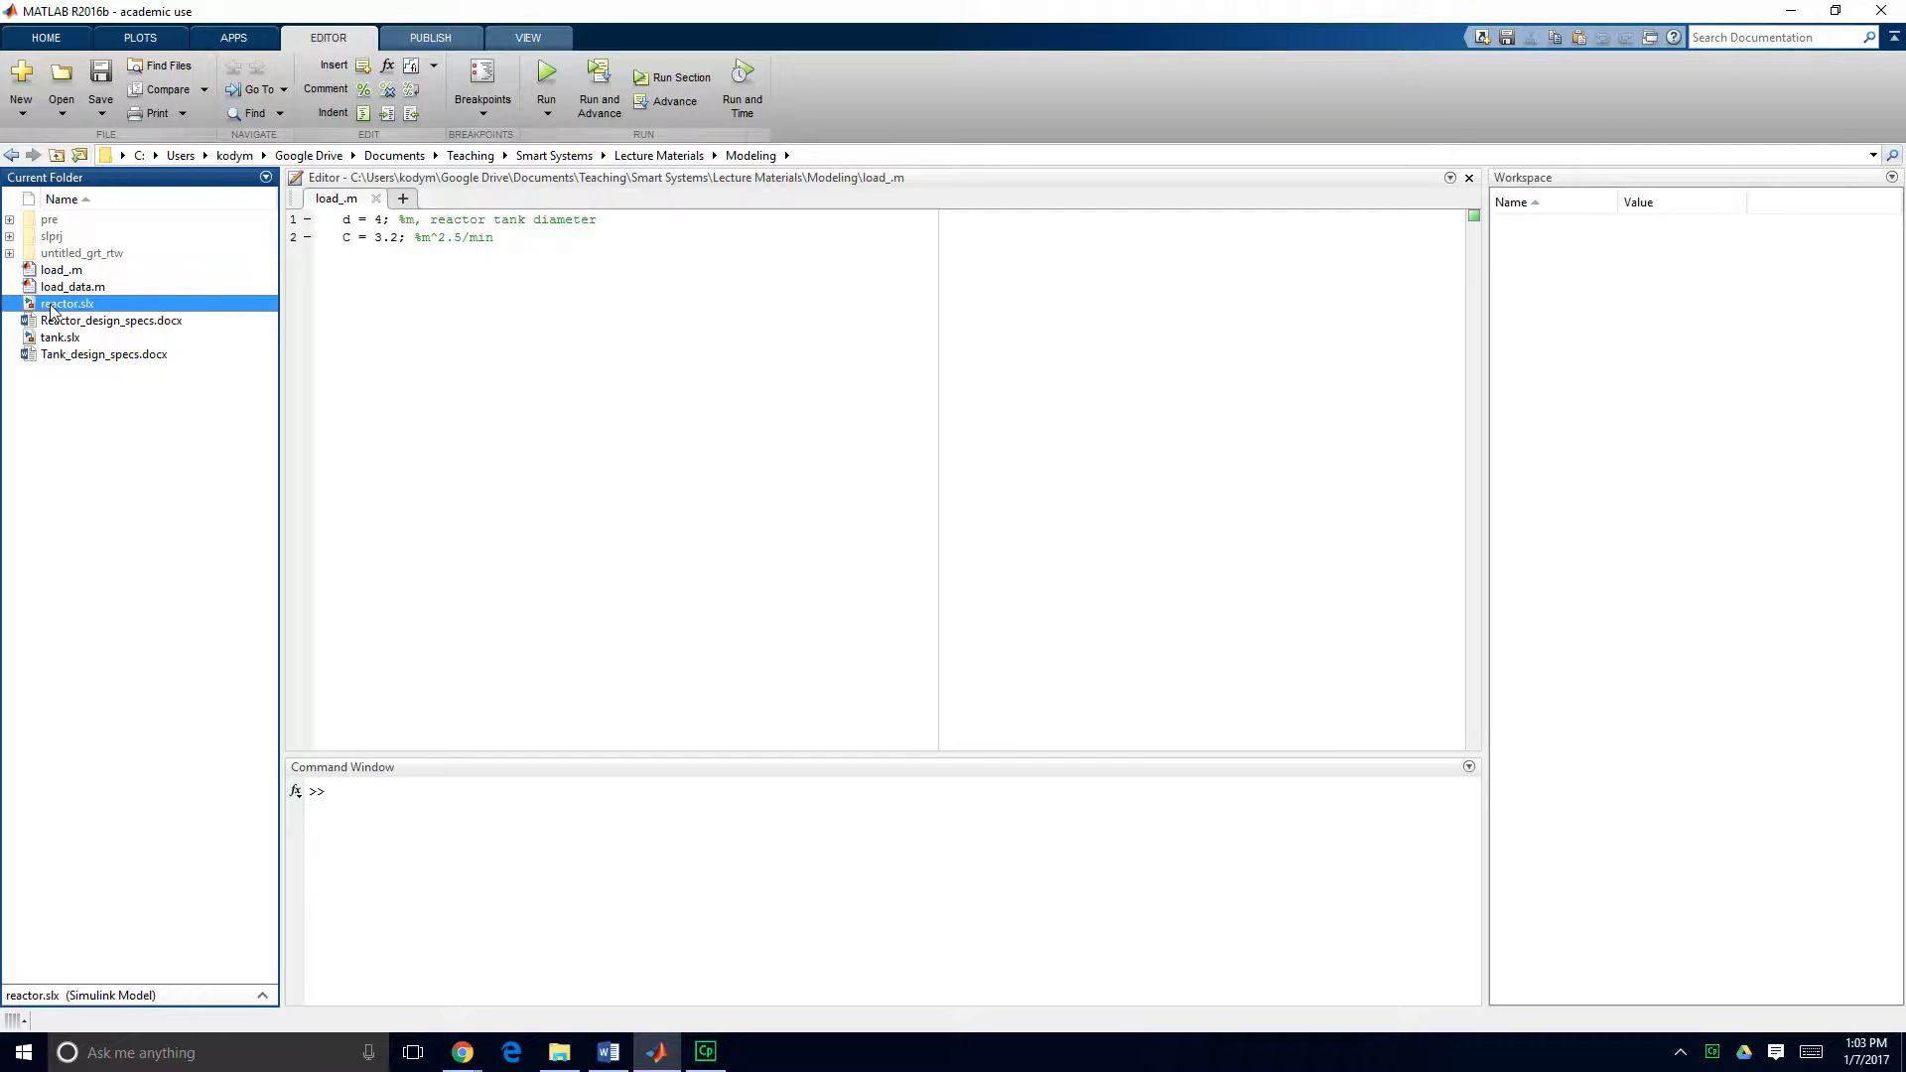
In reactor.slx's MATLAB Function, add outputs dCa_dt and dCb_dt after dVdt.
{"action": "double_click", "coordinate": [51, 304]}
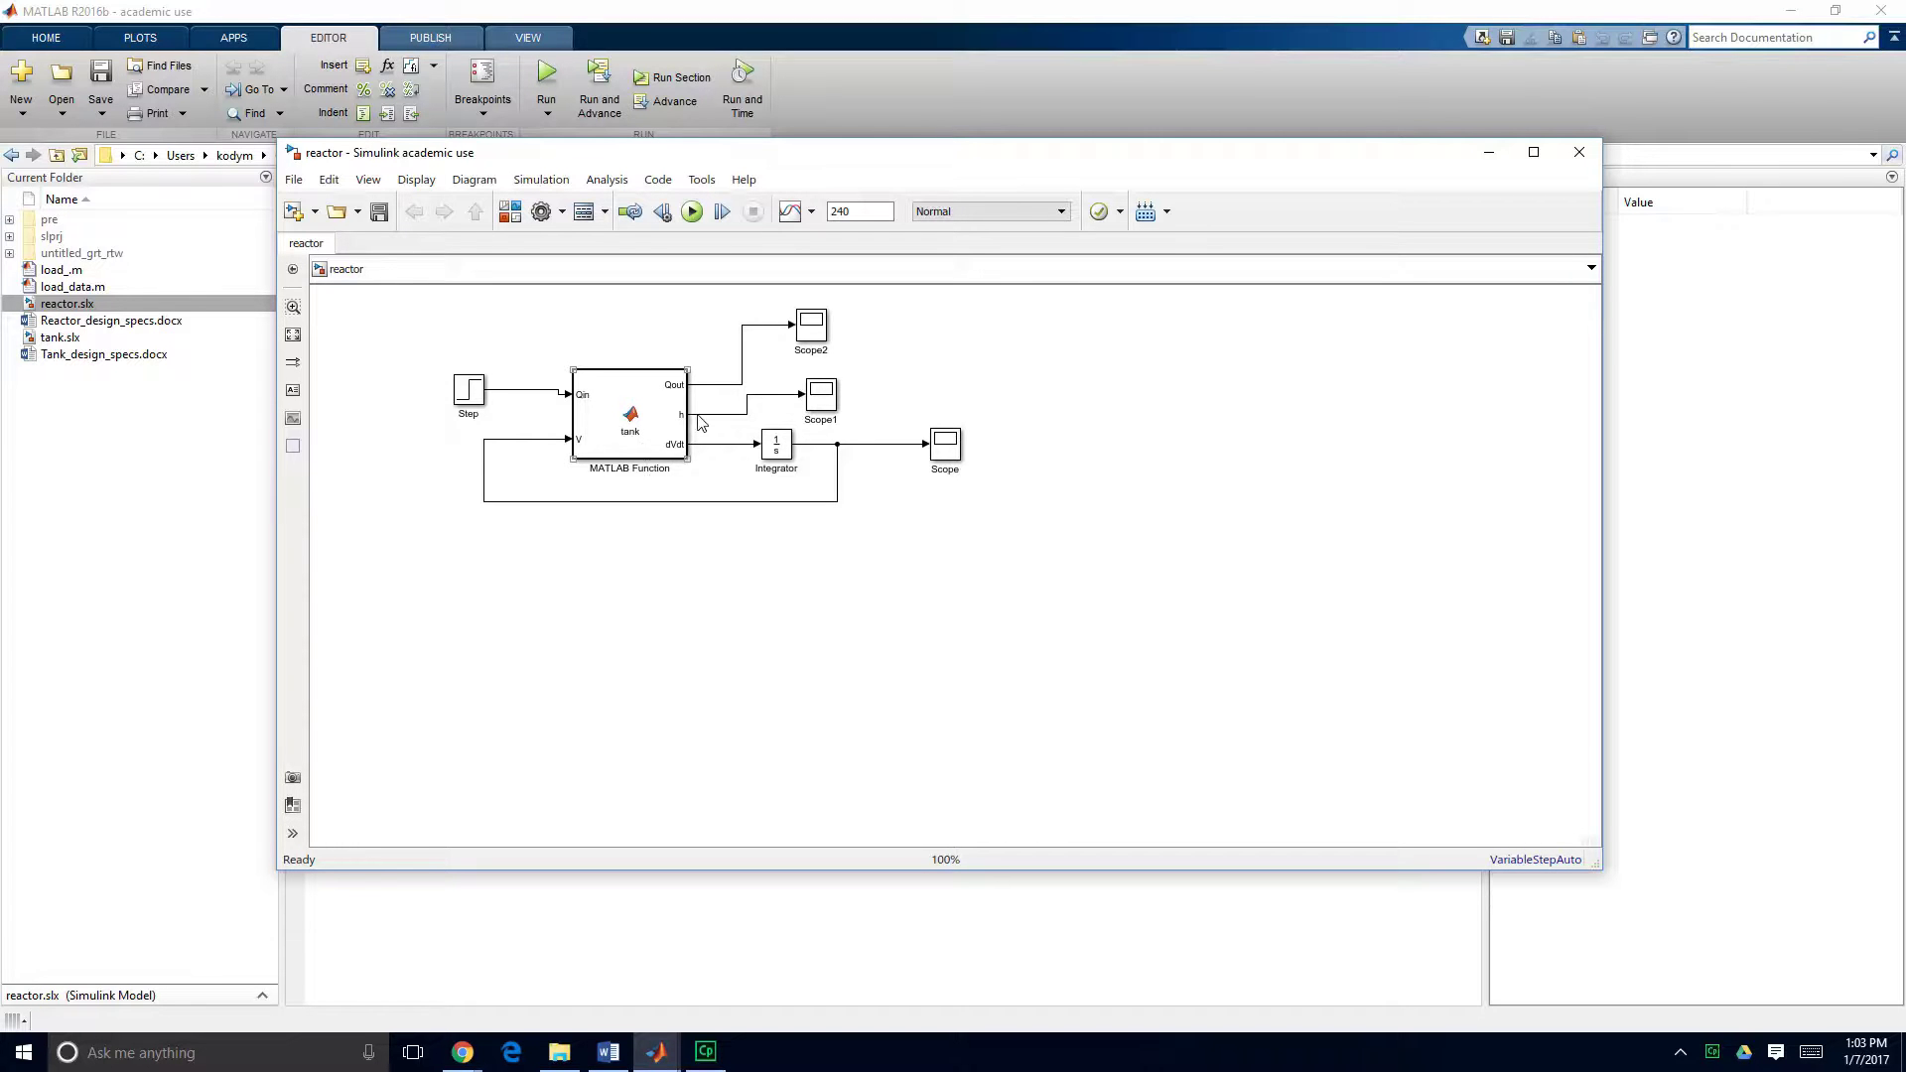
{"action": "double_click", "coordinate": [627, 425]}
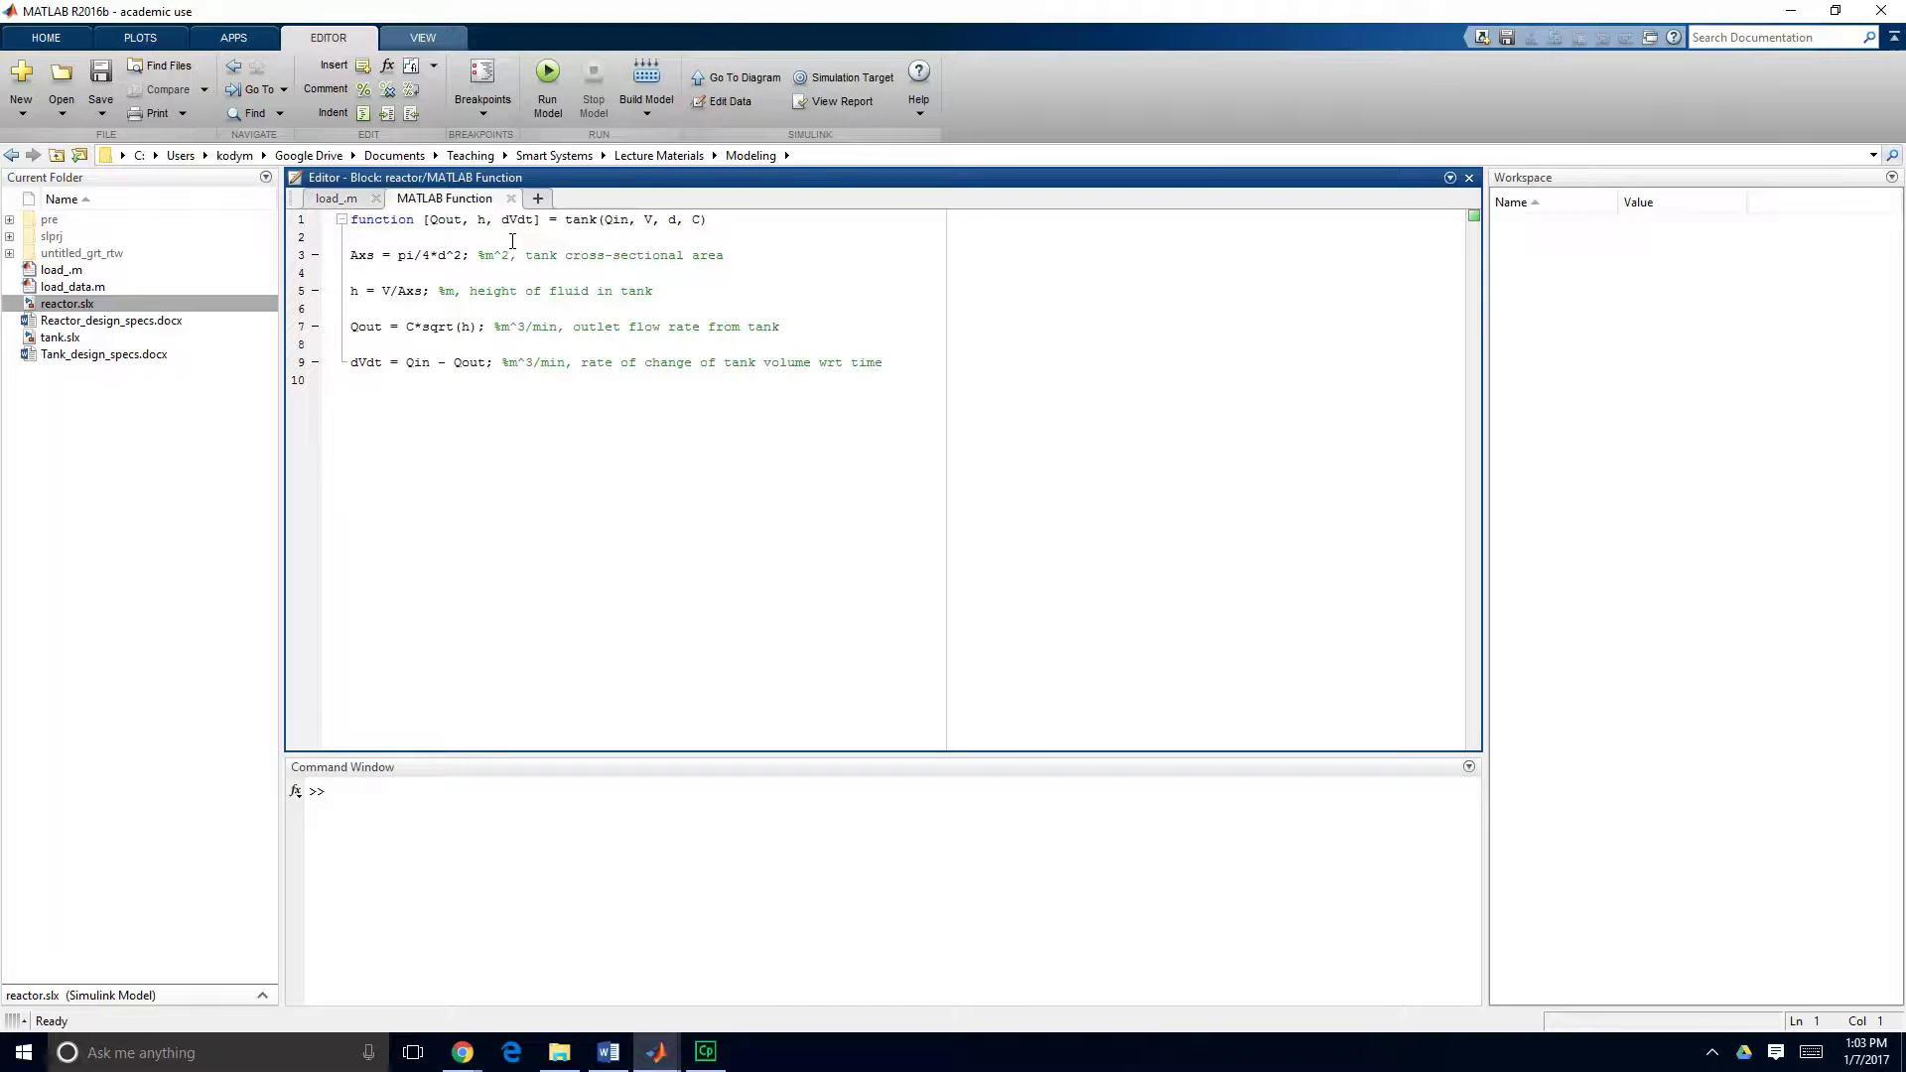
{"action": "left_click", "coordinate": [537, 220]}
{"action": "type", "text": ", D"}
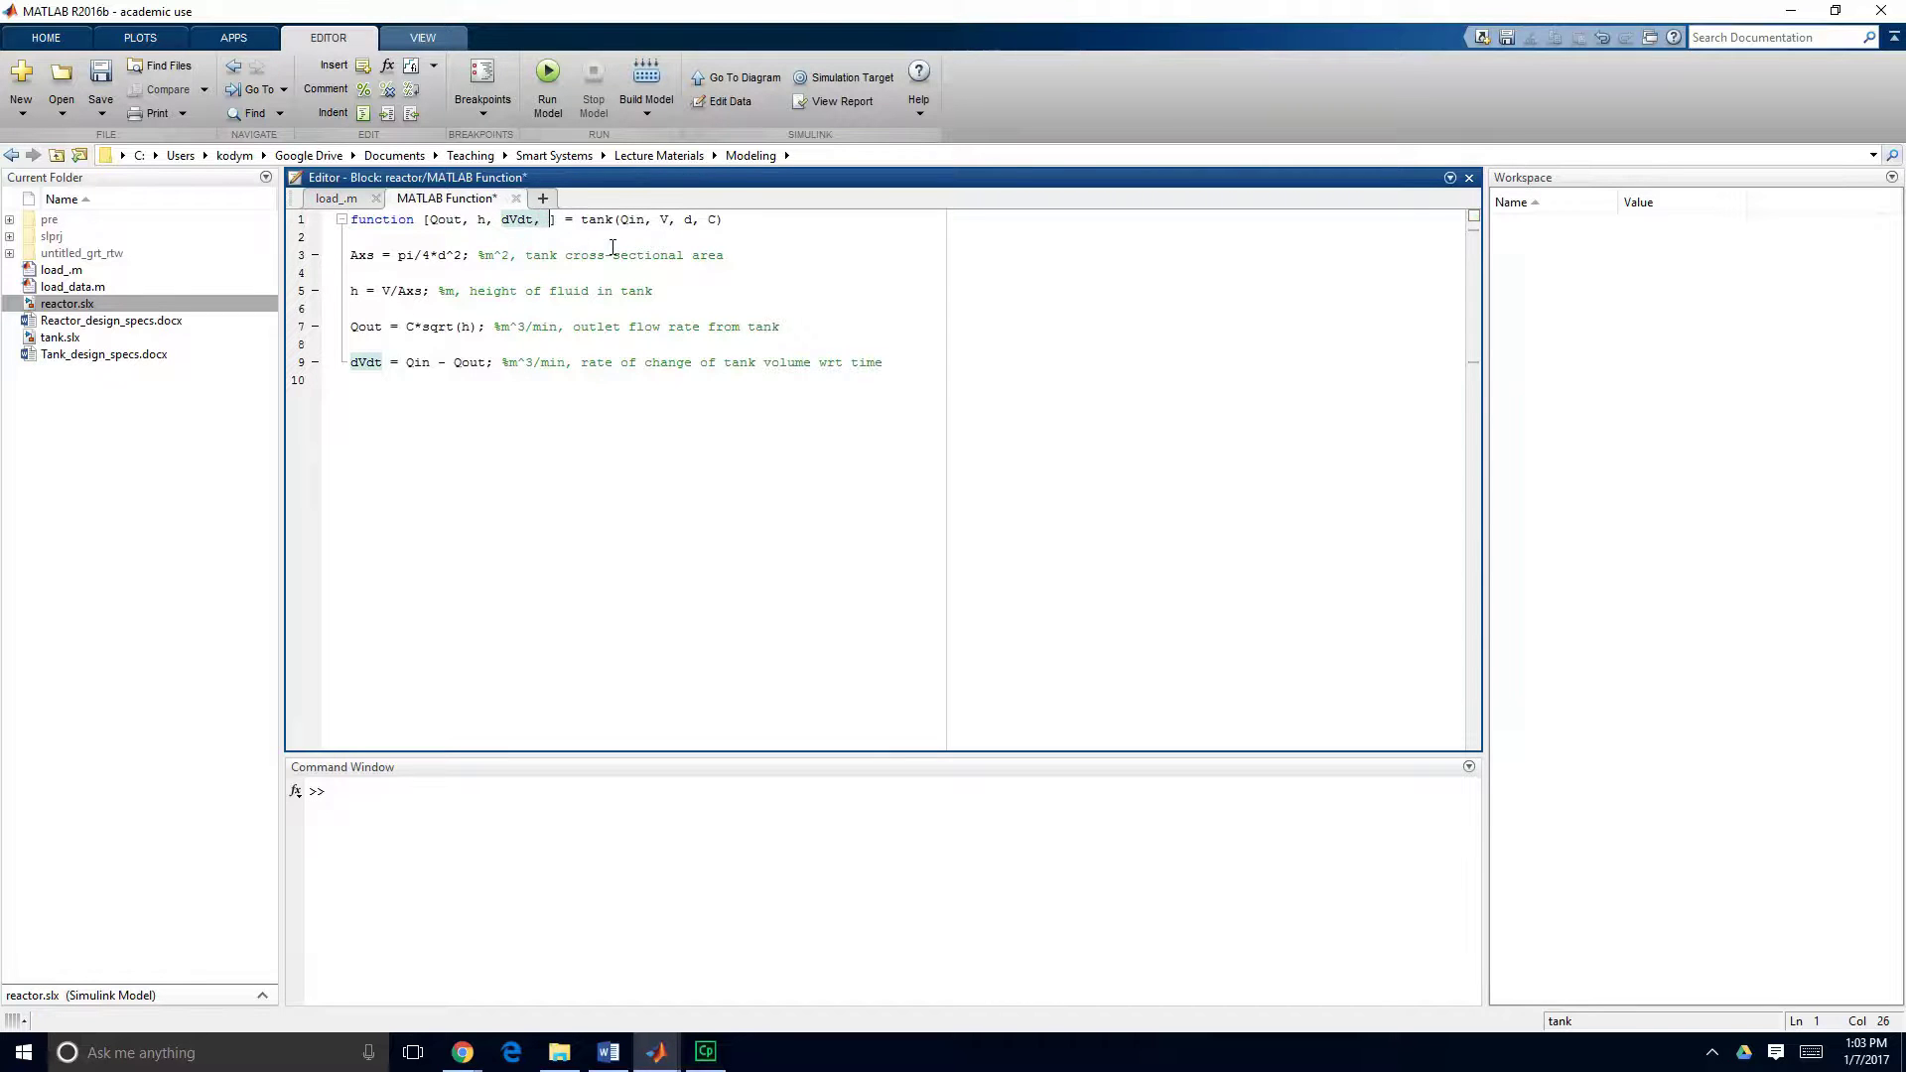
{"action": "key", "text": "BackSpace"}
{"action": "type", "text": "dCa_dt, D"}
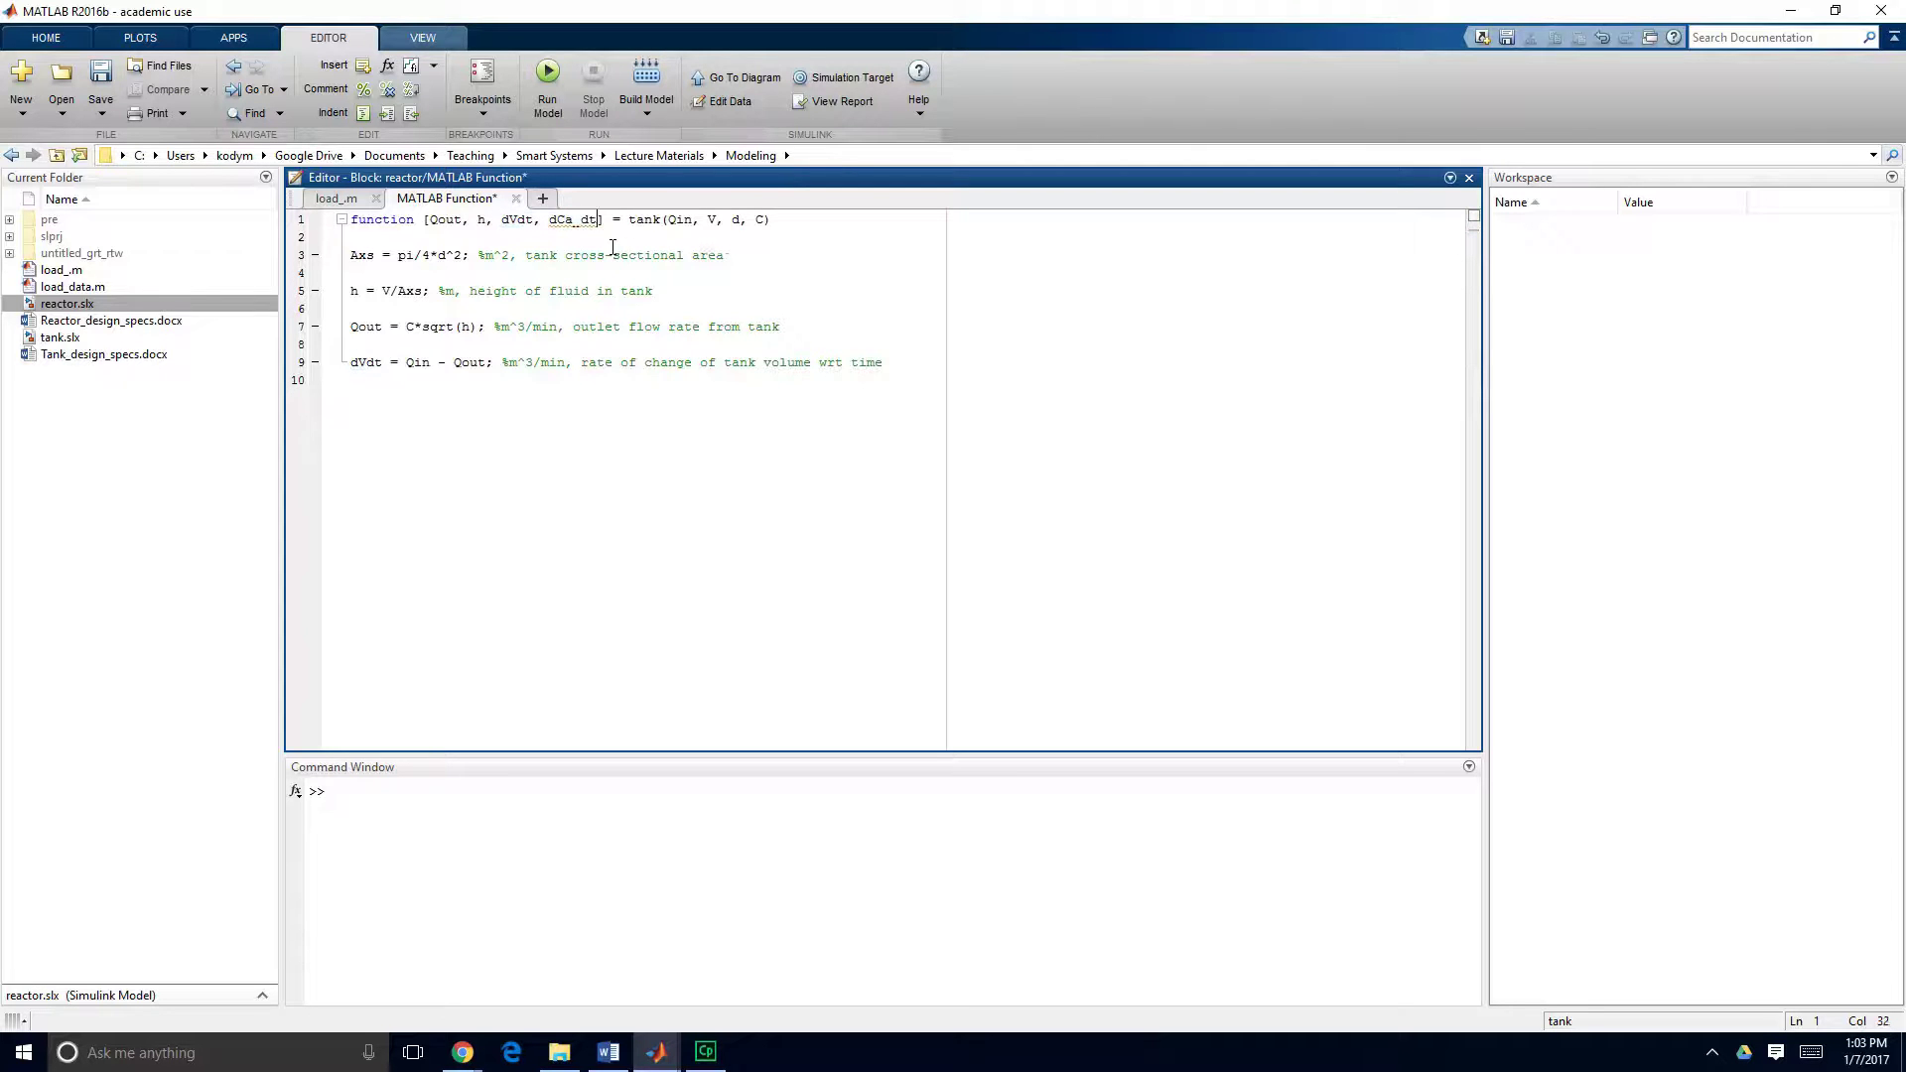
{"action": "key", "text": "BackSpace"}
{"action": "type", "text": "dCb_dt"}
Add Ca0, Ca, Cb and ko as inputs in the function signature.
{"action": "left_click", "coordinate": [797, 224]}
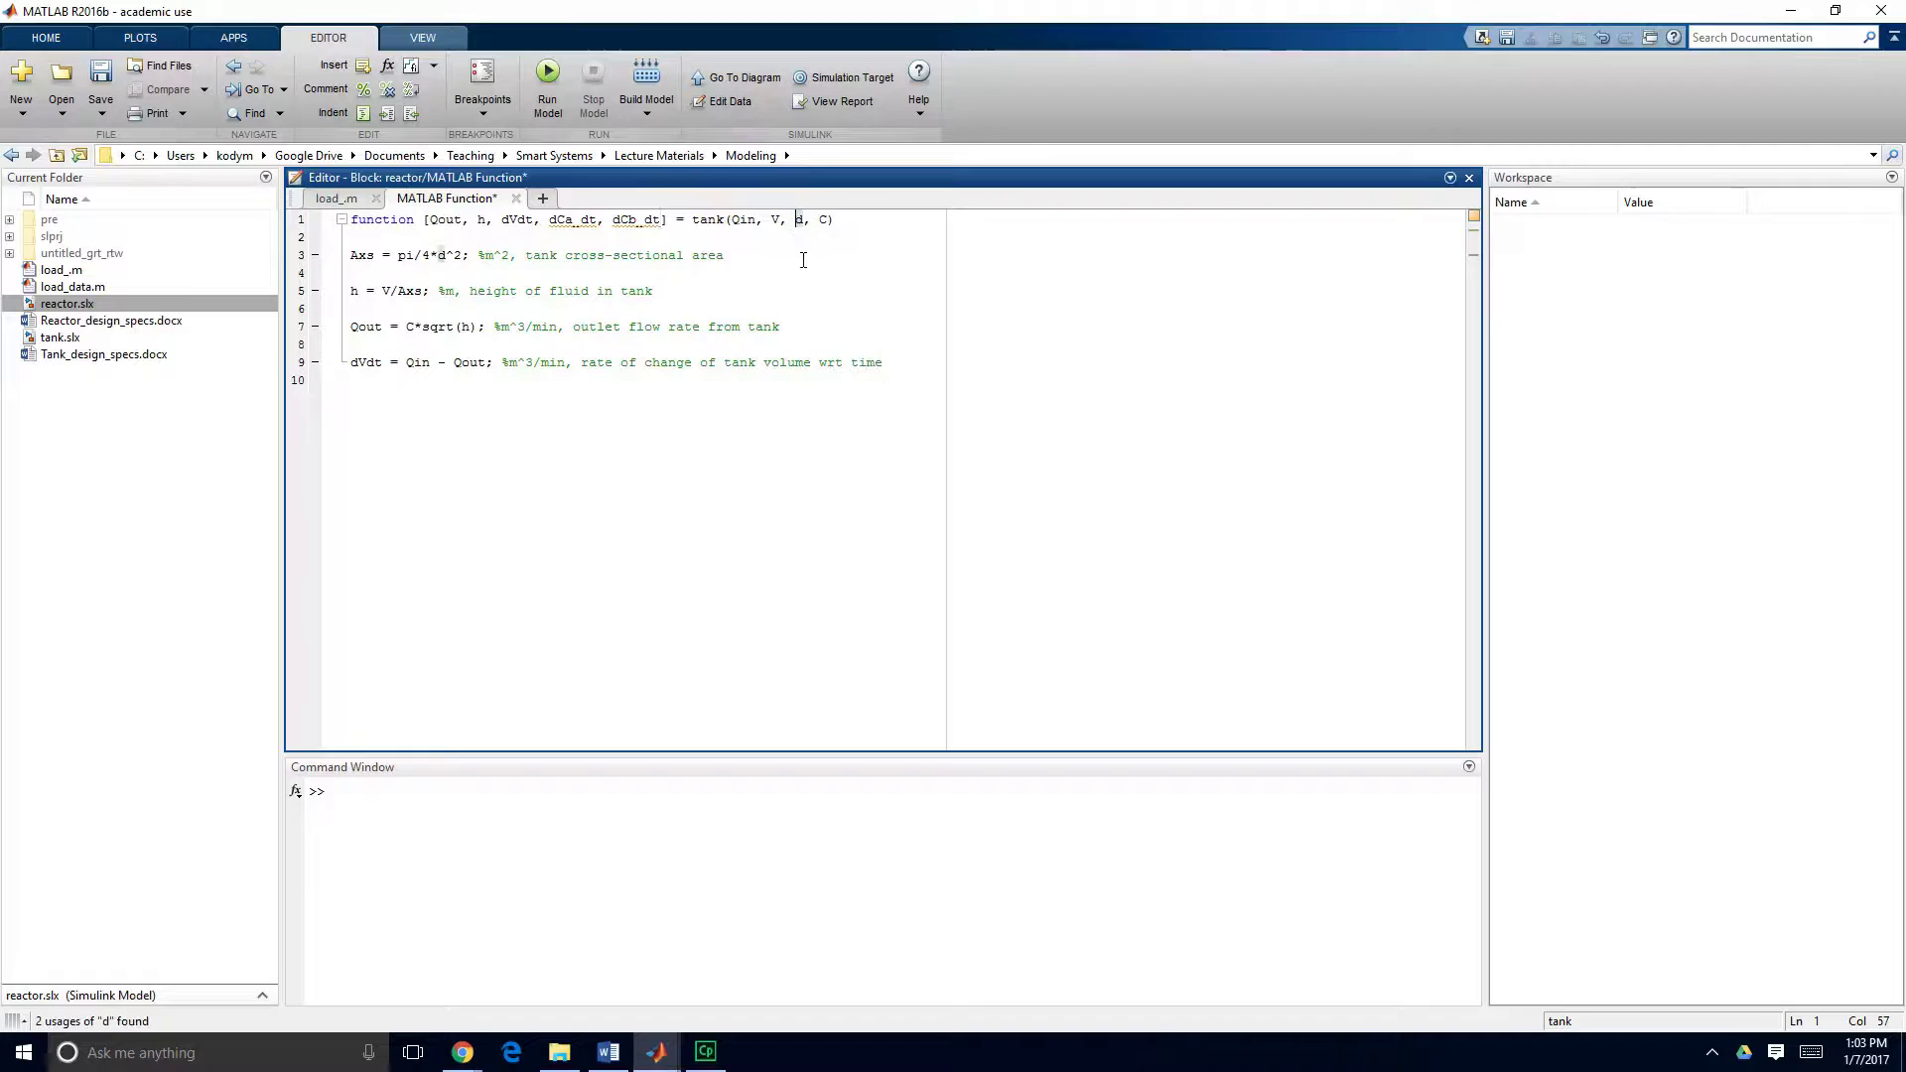
{"action": "type", "text": "Ca0, Ca, "}
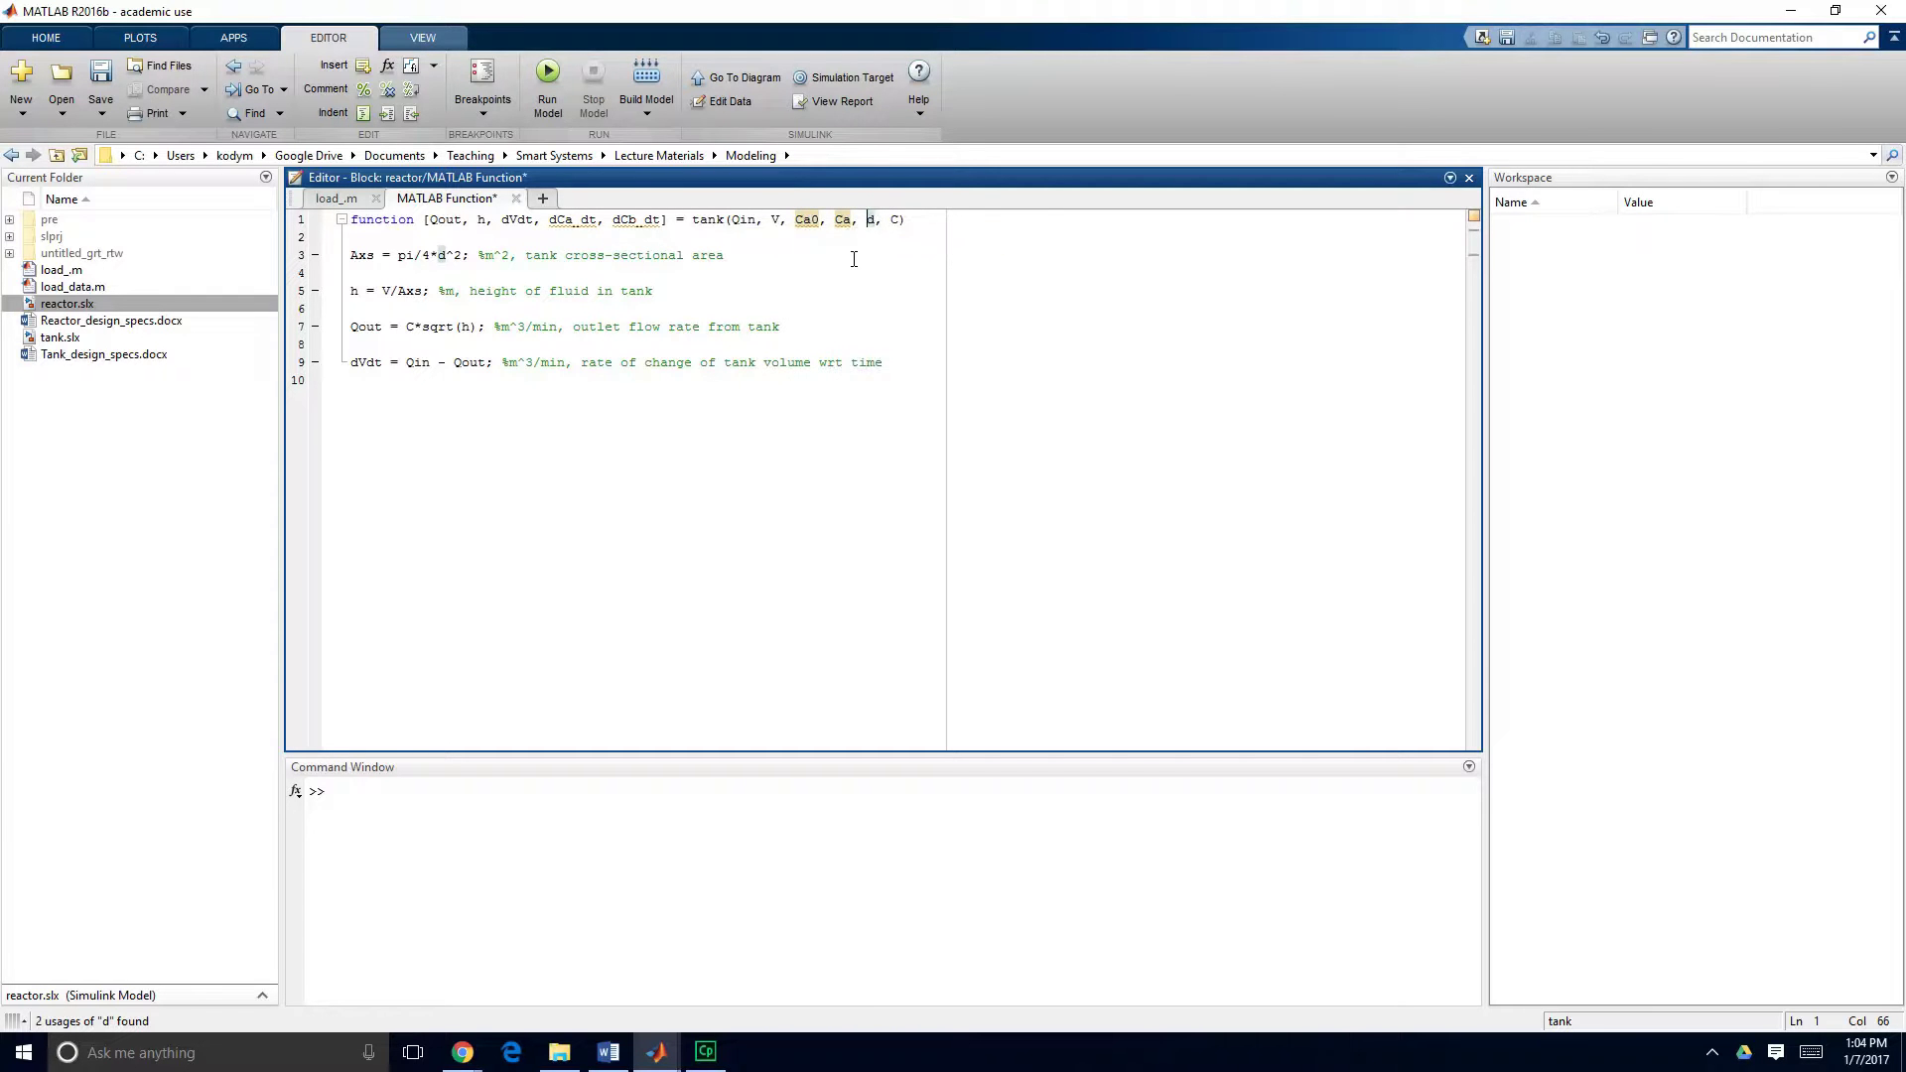
{"action": "type", "text": "Cb, d, C, ko"}
{"action": "key", "text": "End"}
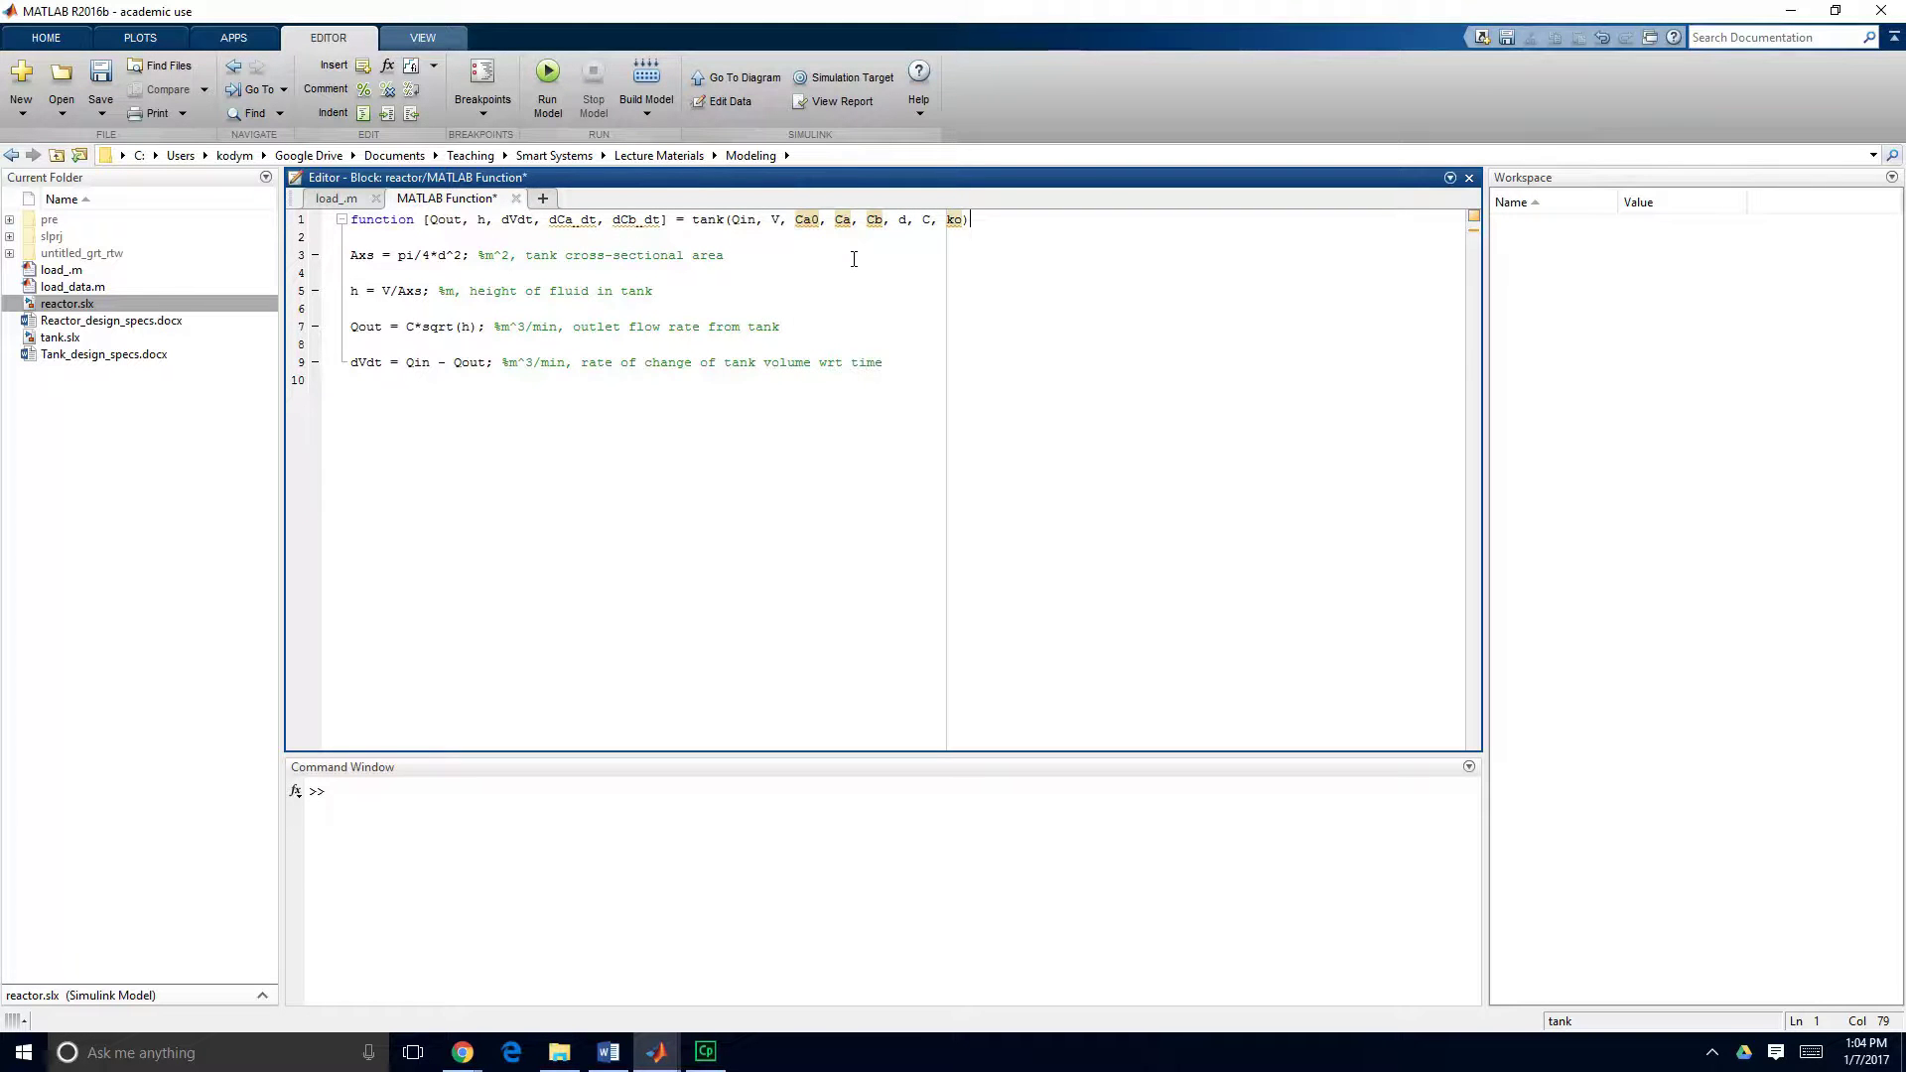
{"action": "key", "text": "Down"}
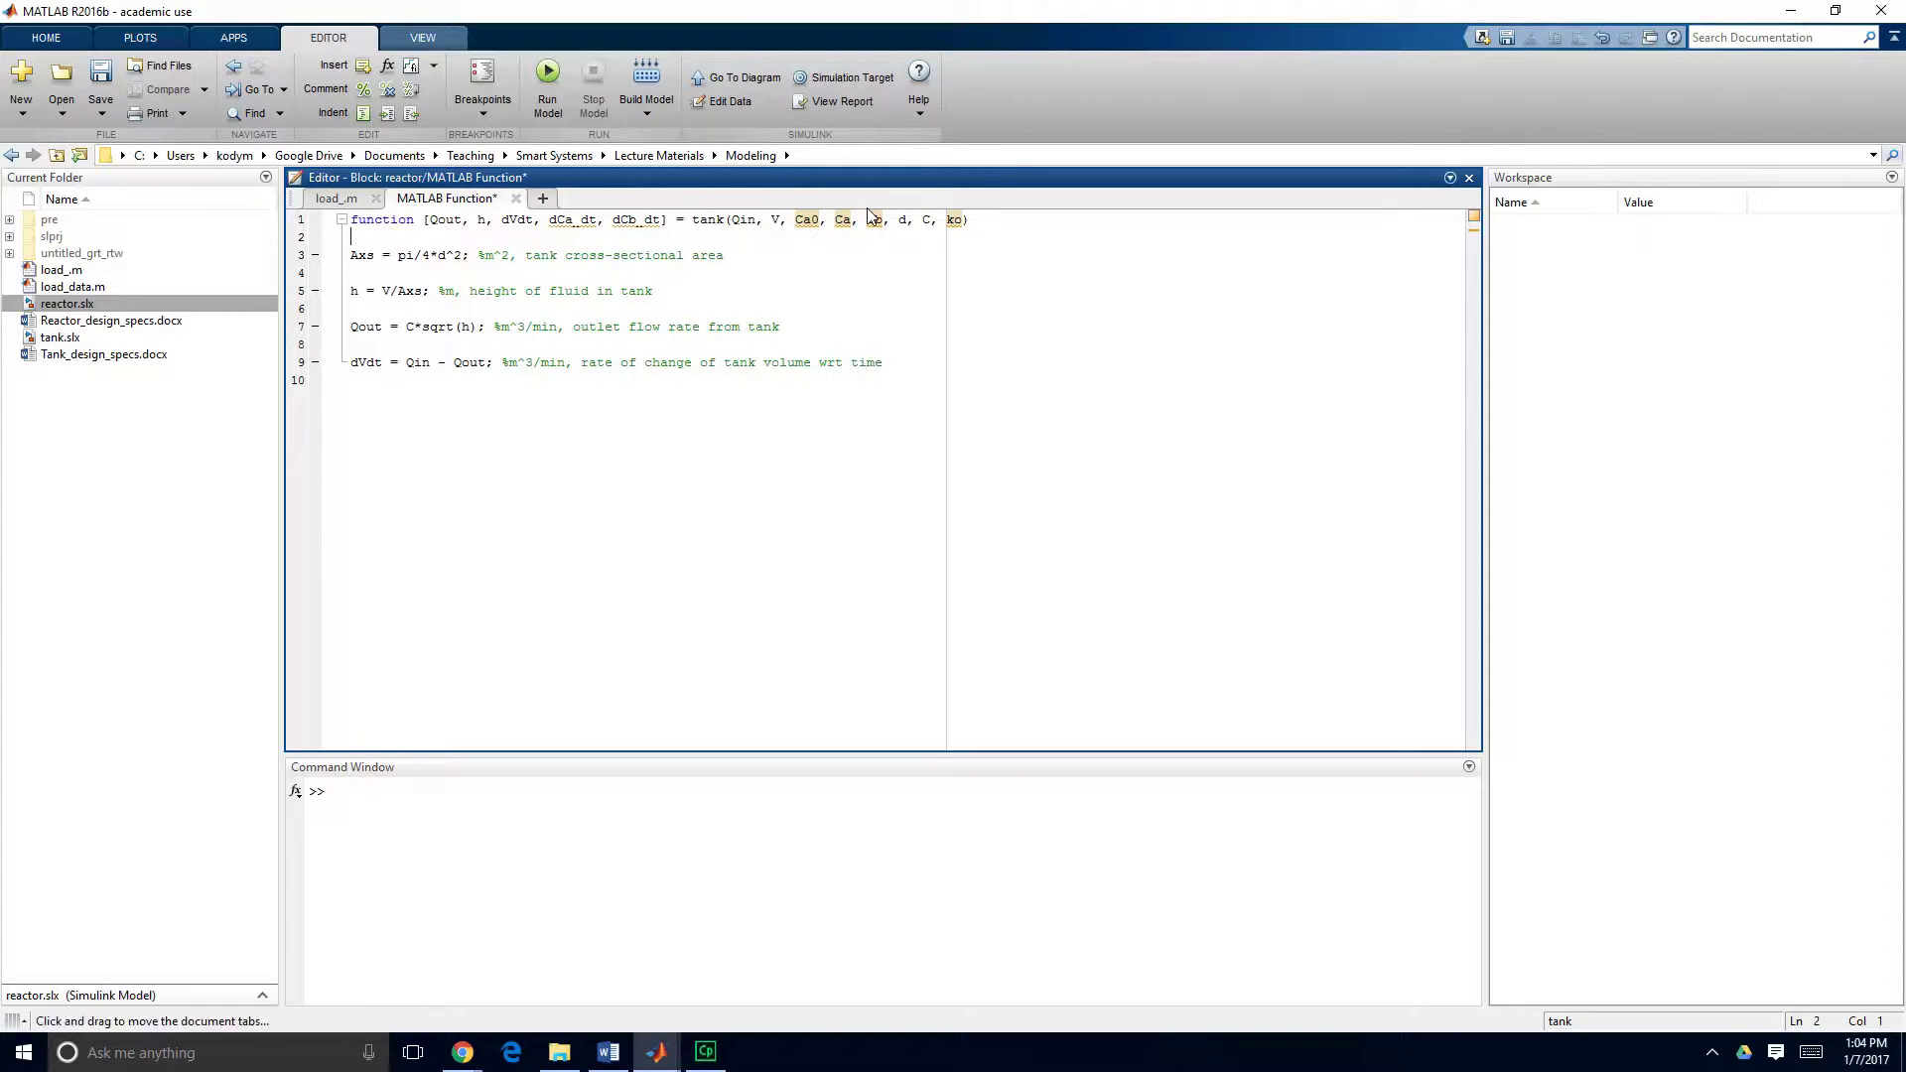
In Ports and Data Manager, change ko's scope from Input to Parameter and apply.
{"action": "left_click", "coordinate": [644, 110]}
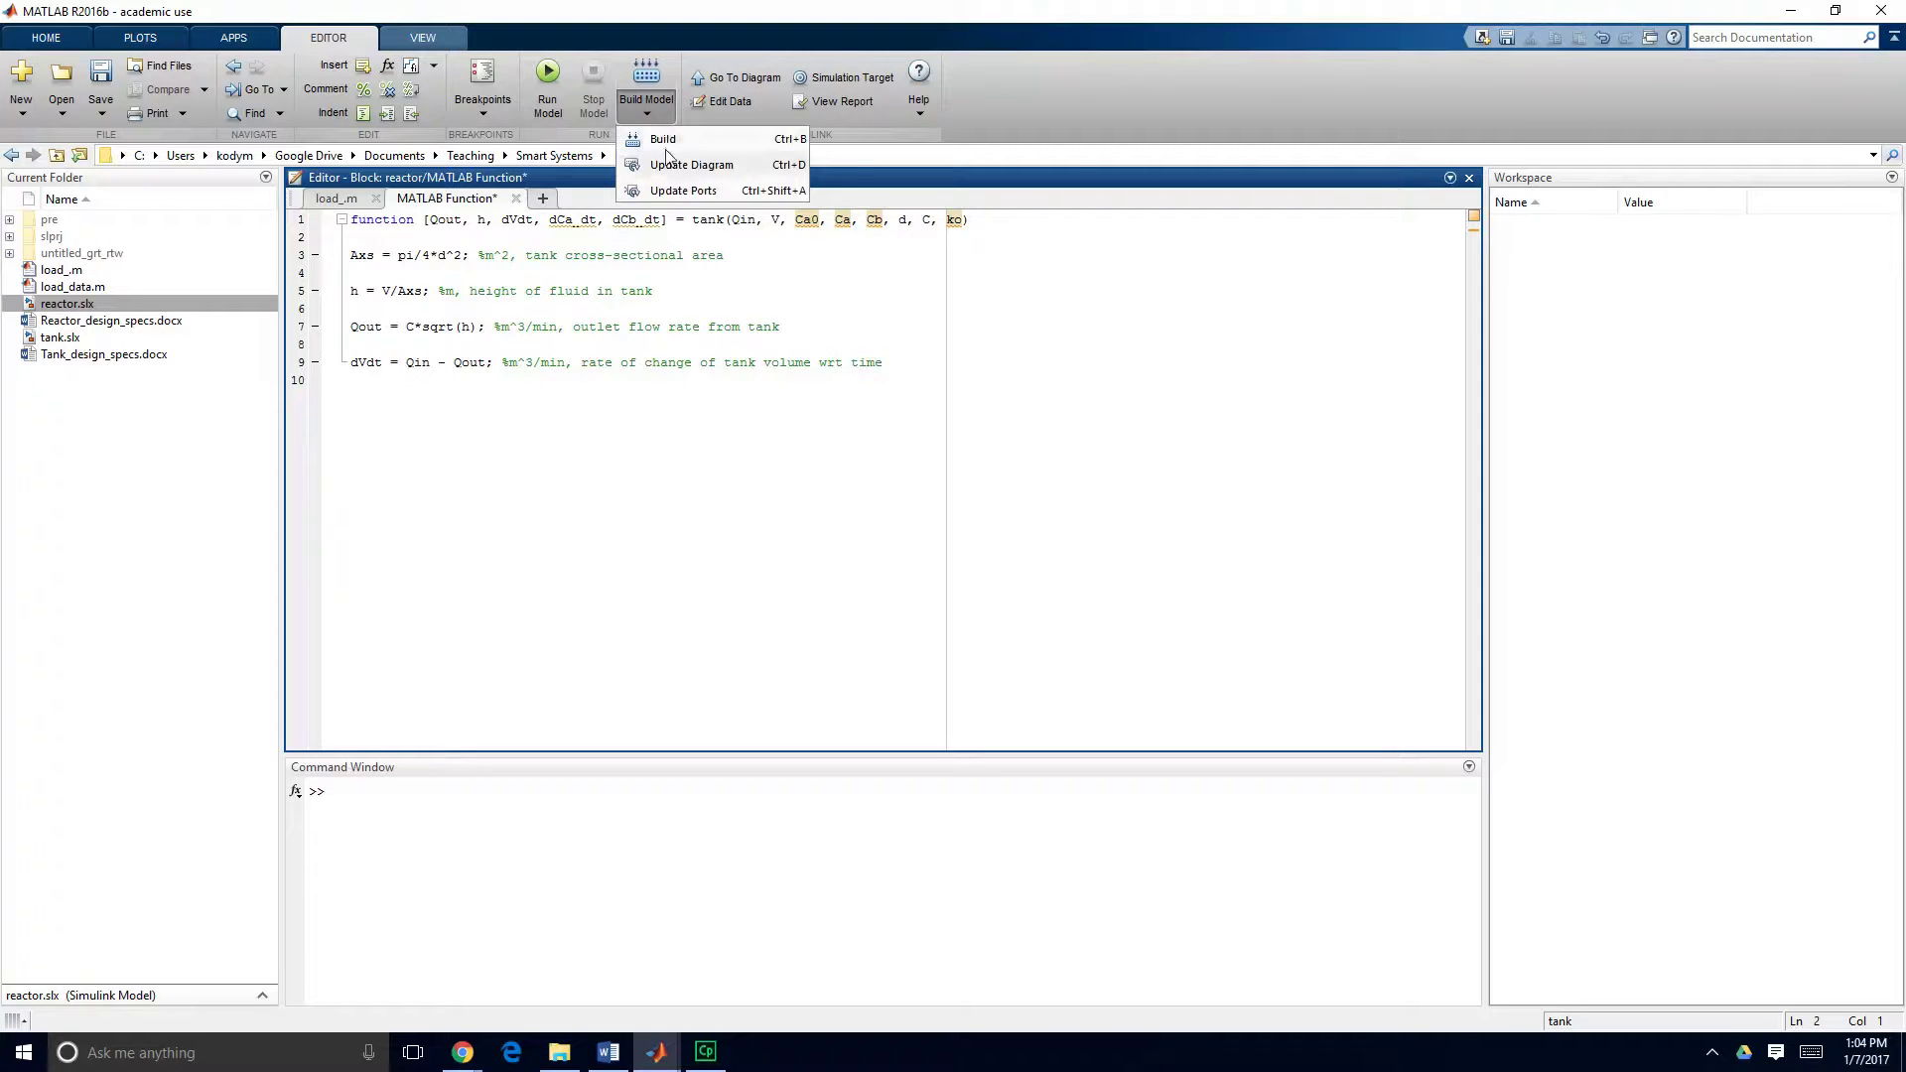
{"action": "left_click", "coordinate": [646, 105]}
{"action": "left_click", "coordinate": [736, 103]}
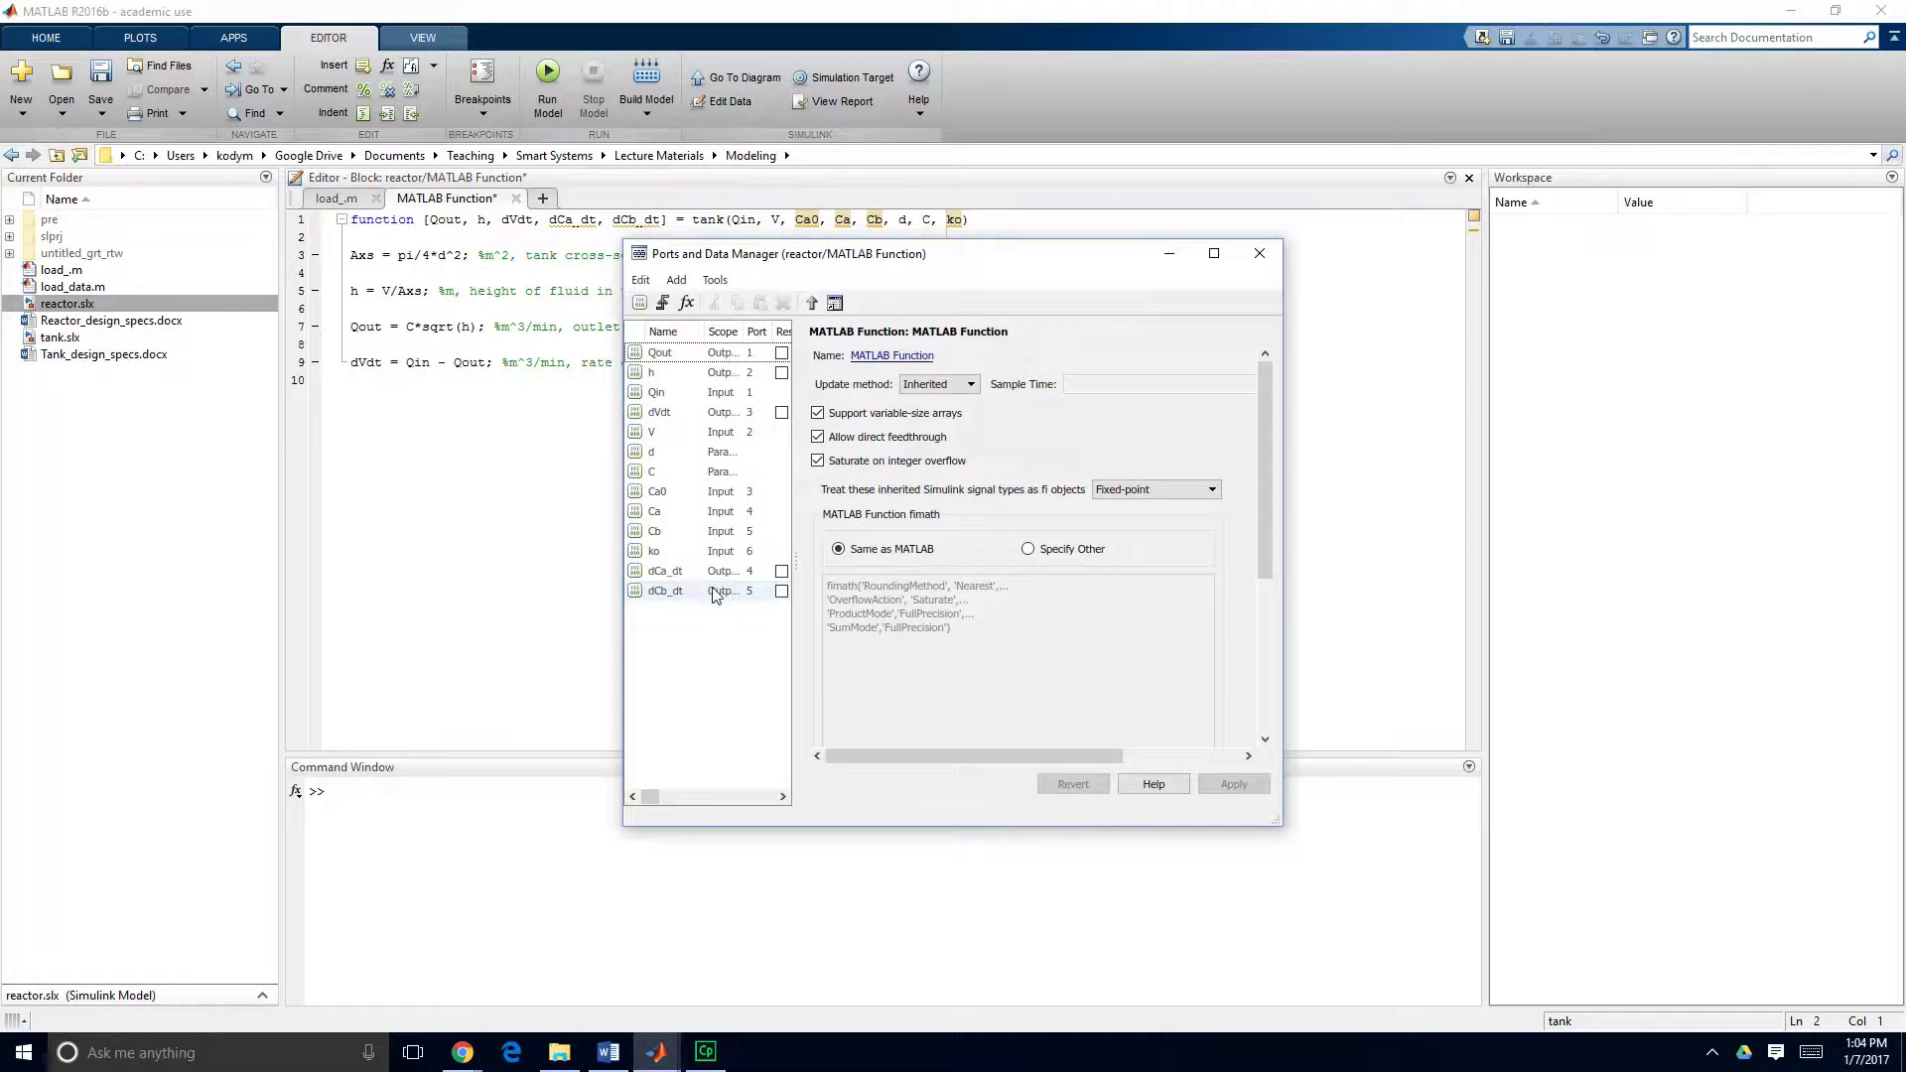
{"action": "left_click", "coordinate": [654, 553]}
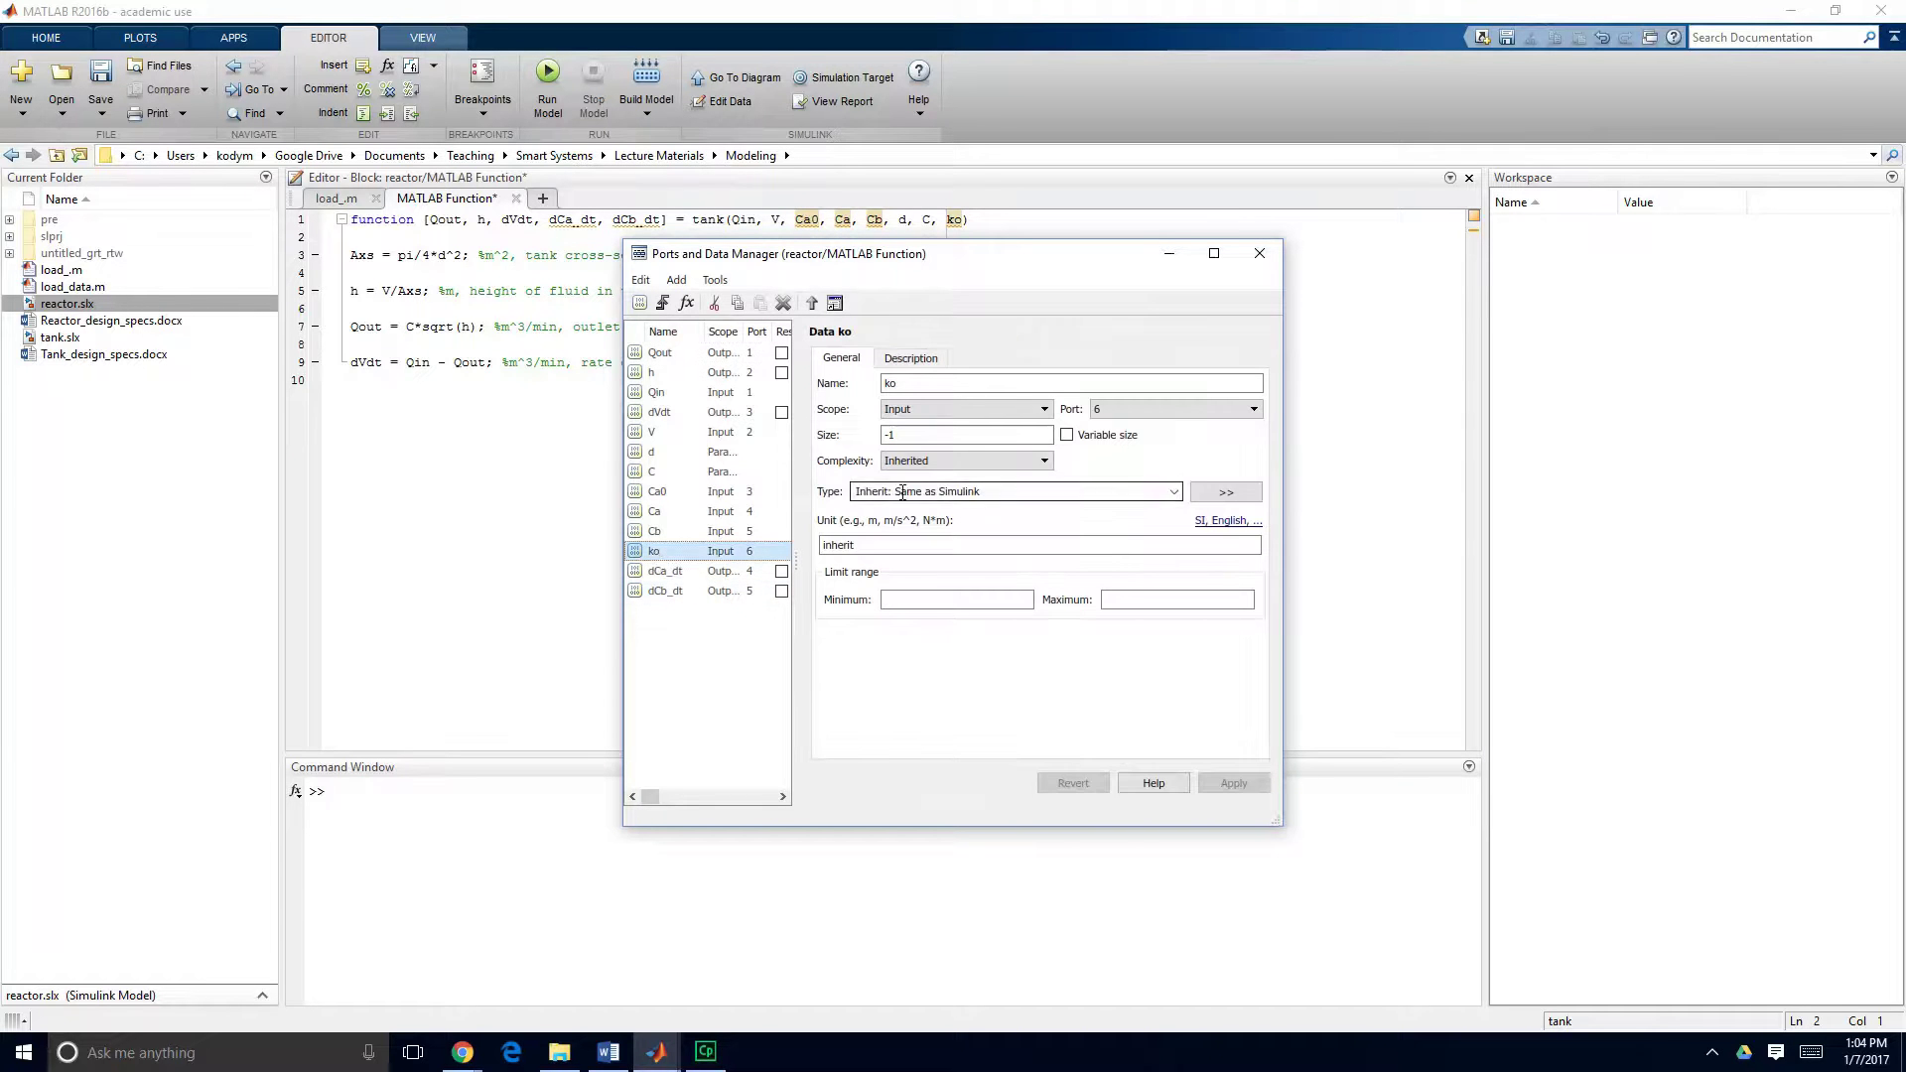
{"action": "left_click", "coordinate": [1033, 421]}
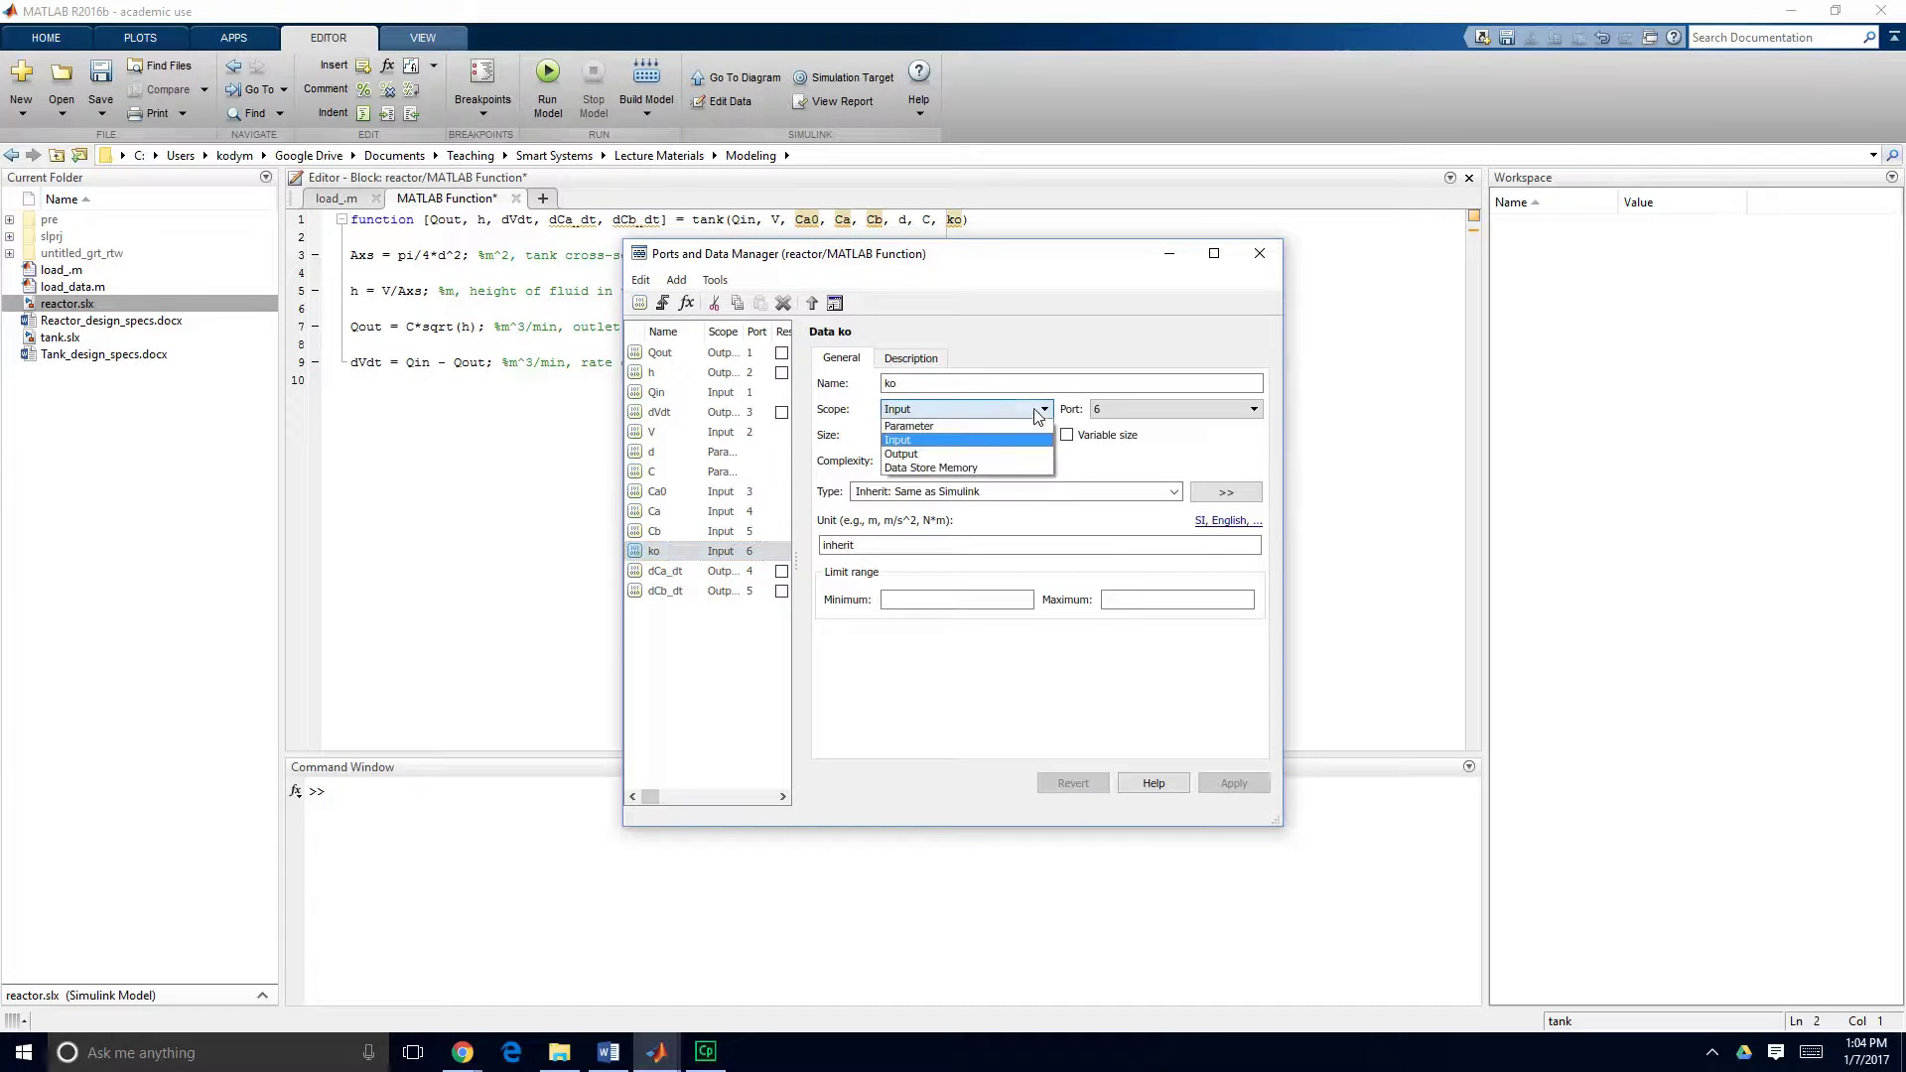
{"action": "left_click", "coordinate": [914, 441]}
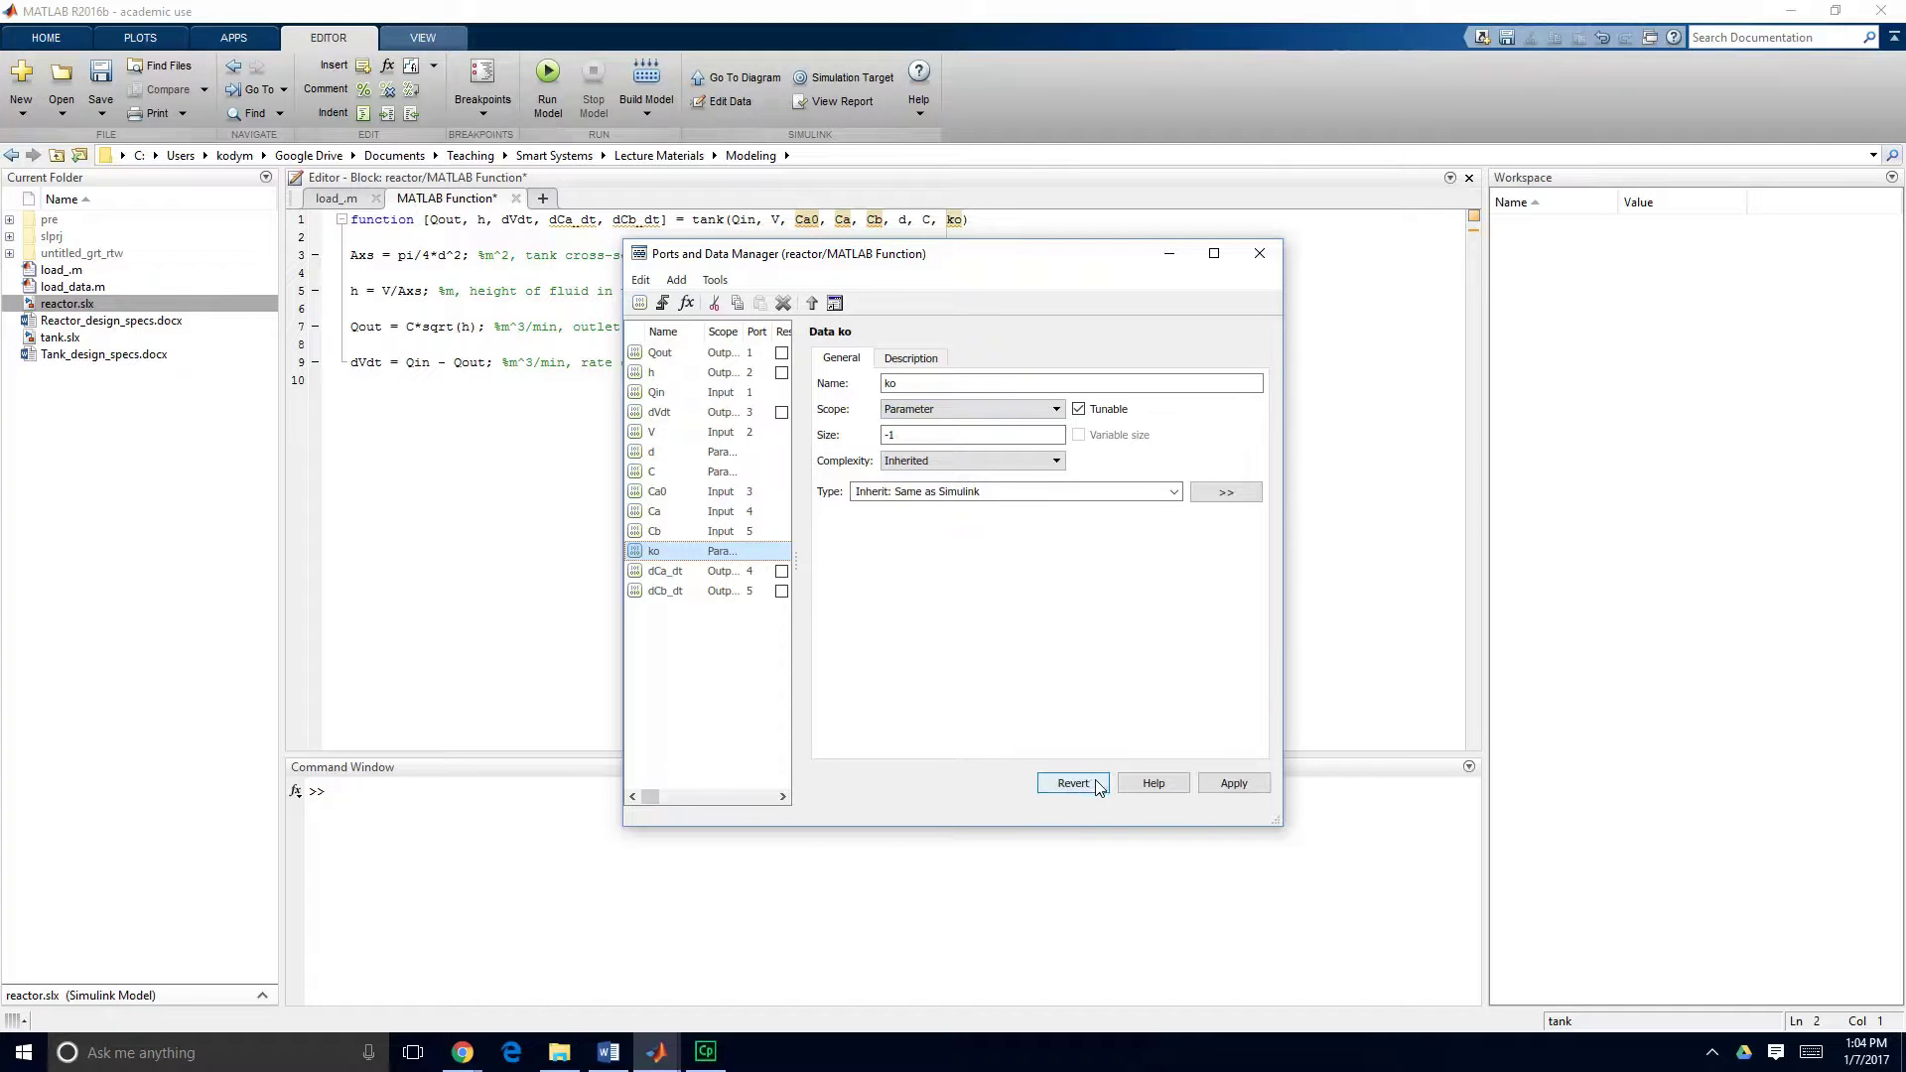
{"action": "left_click", "coordinate": [1229, 788]}
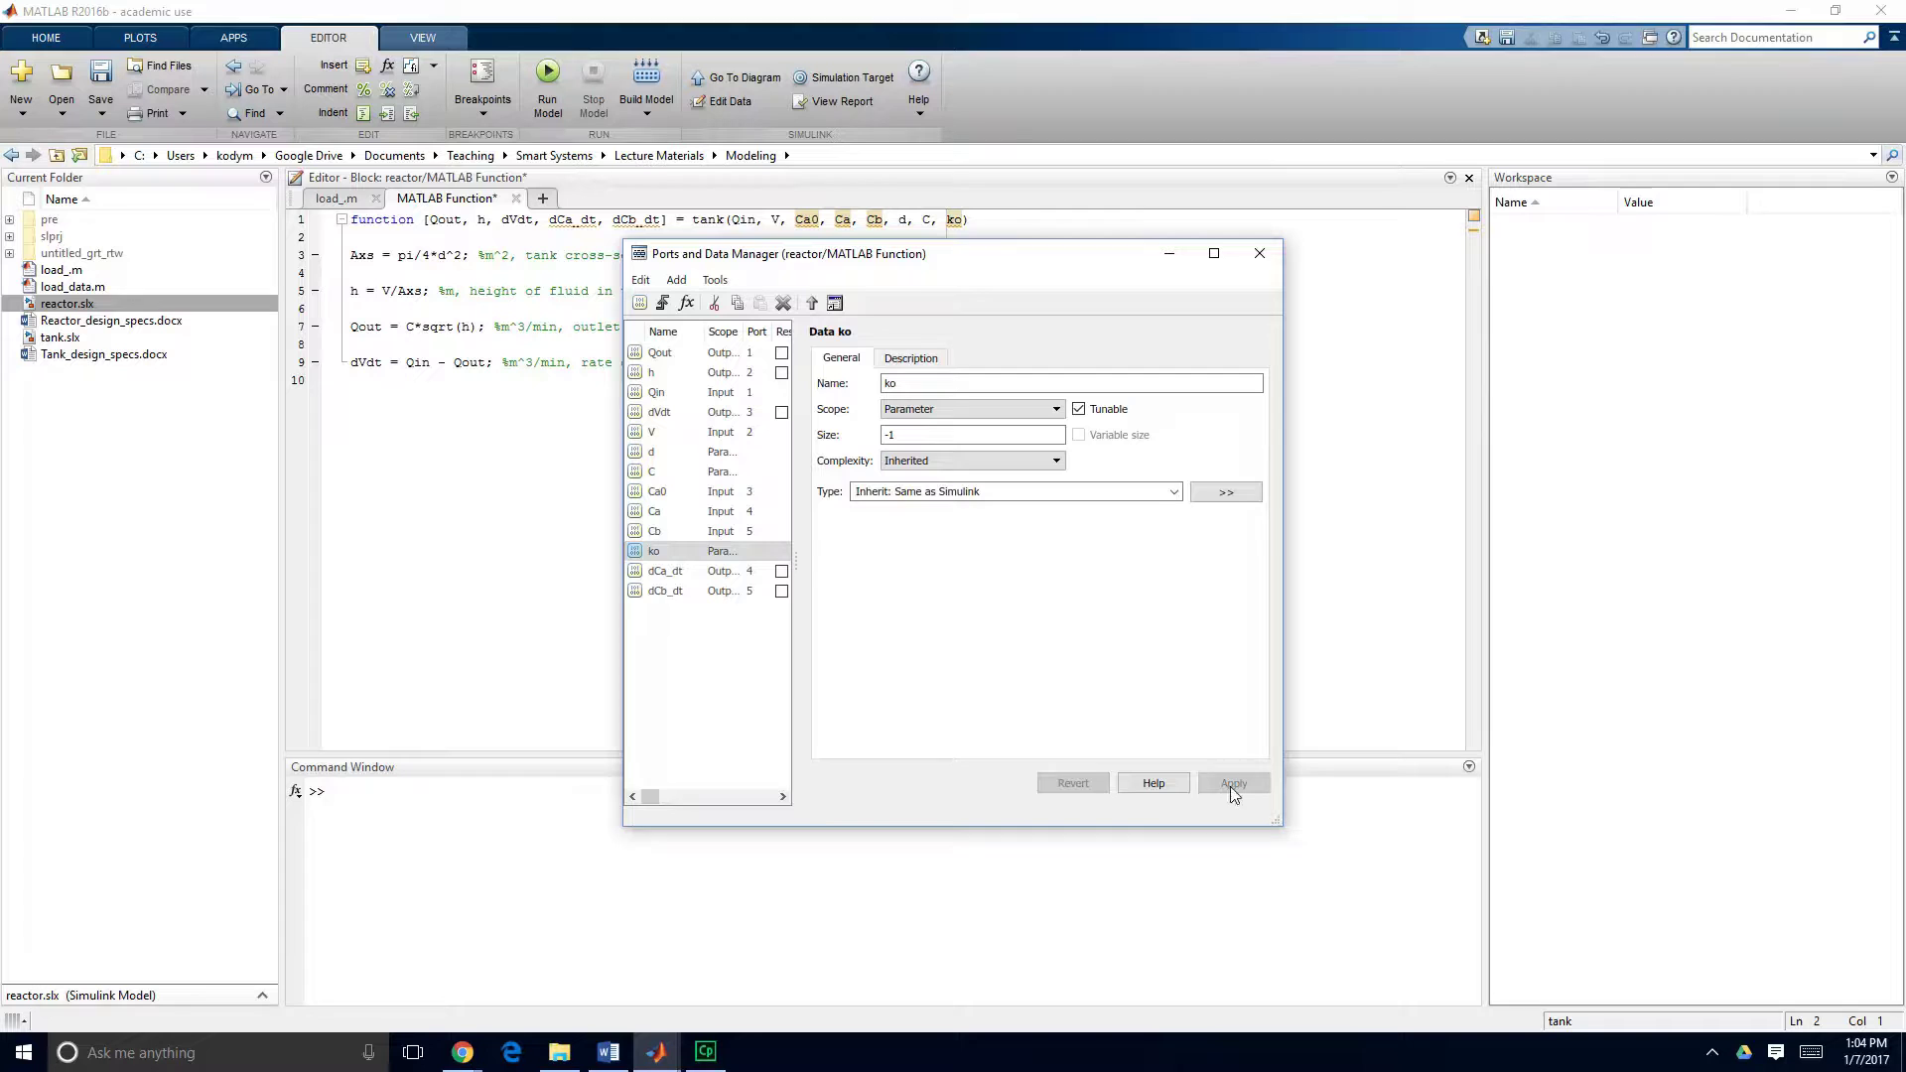
Below the volume equation, add dCa_dt = (Qin*Ca0-Qout*Ca-ko*Ca*V-Ca*dVdt)/V;.
{"action": "left_click", "coordinate": [1259, 255]}
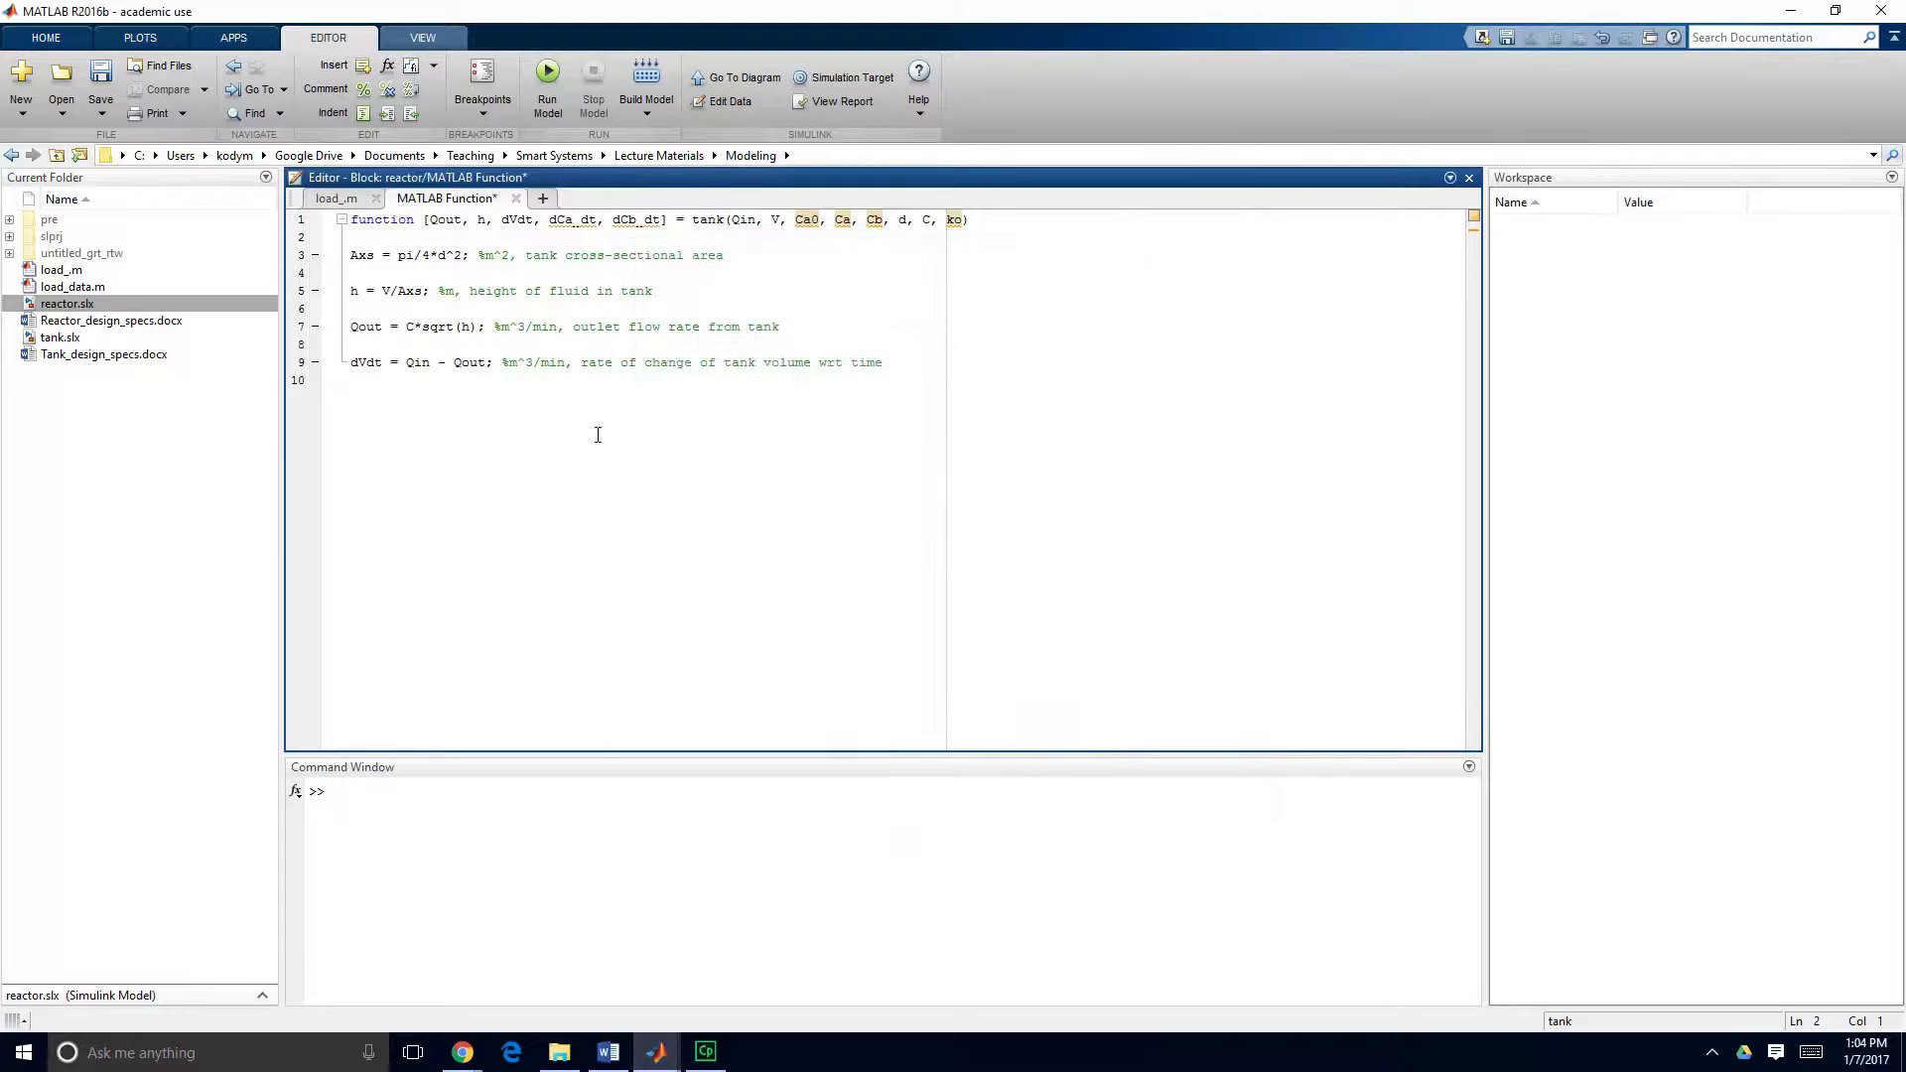
{"action": "left_click_drag", "start_coordinate": [351, 256], "coordinate": [896, 365]}
{"action": "left_click", "coordinate": [903, 368]}
{"action": "key", "text": "Return"}
{"action": "key", "text": "Return"}
{"action": "type", "text": "dCa_dt = (Qin"}
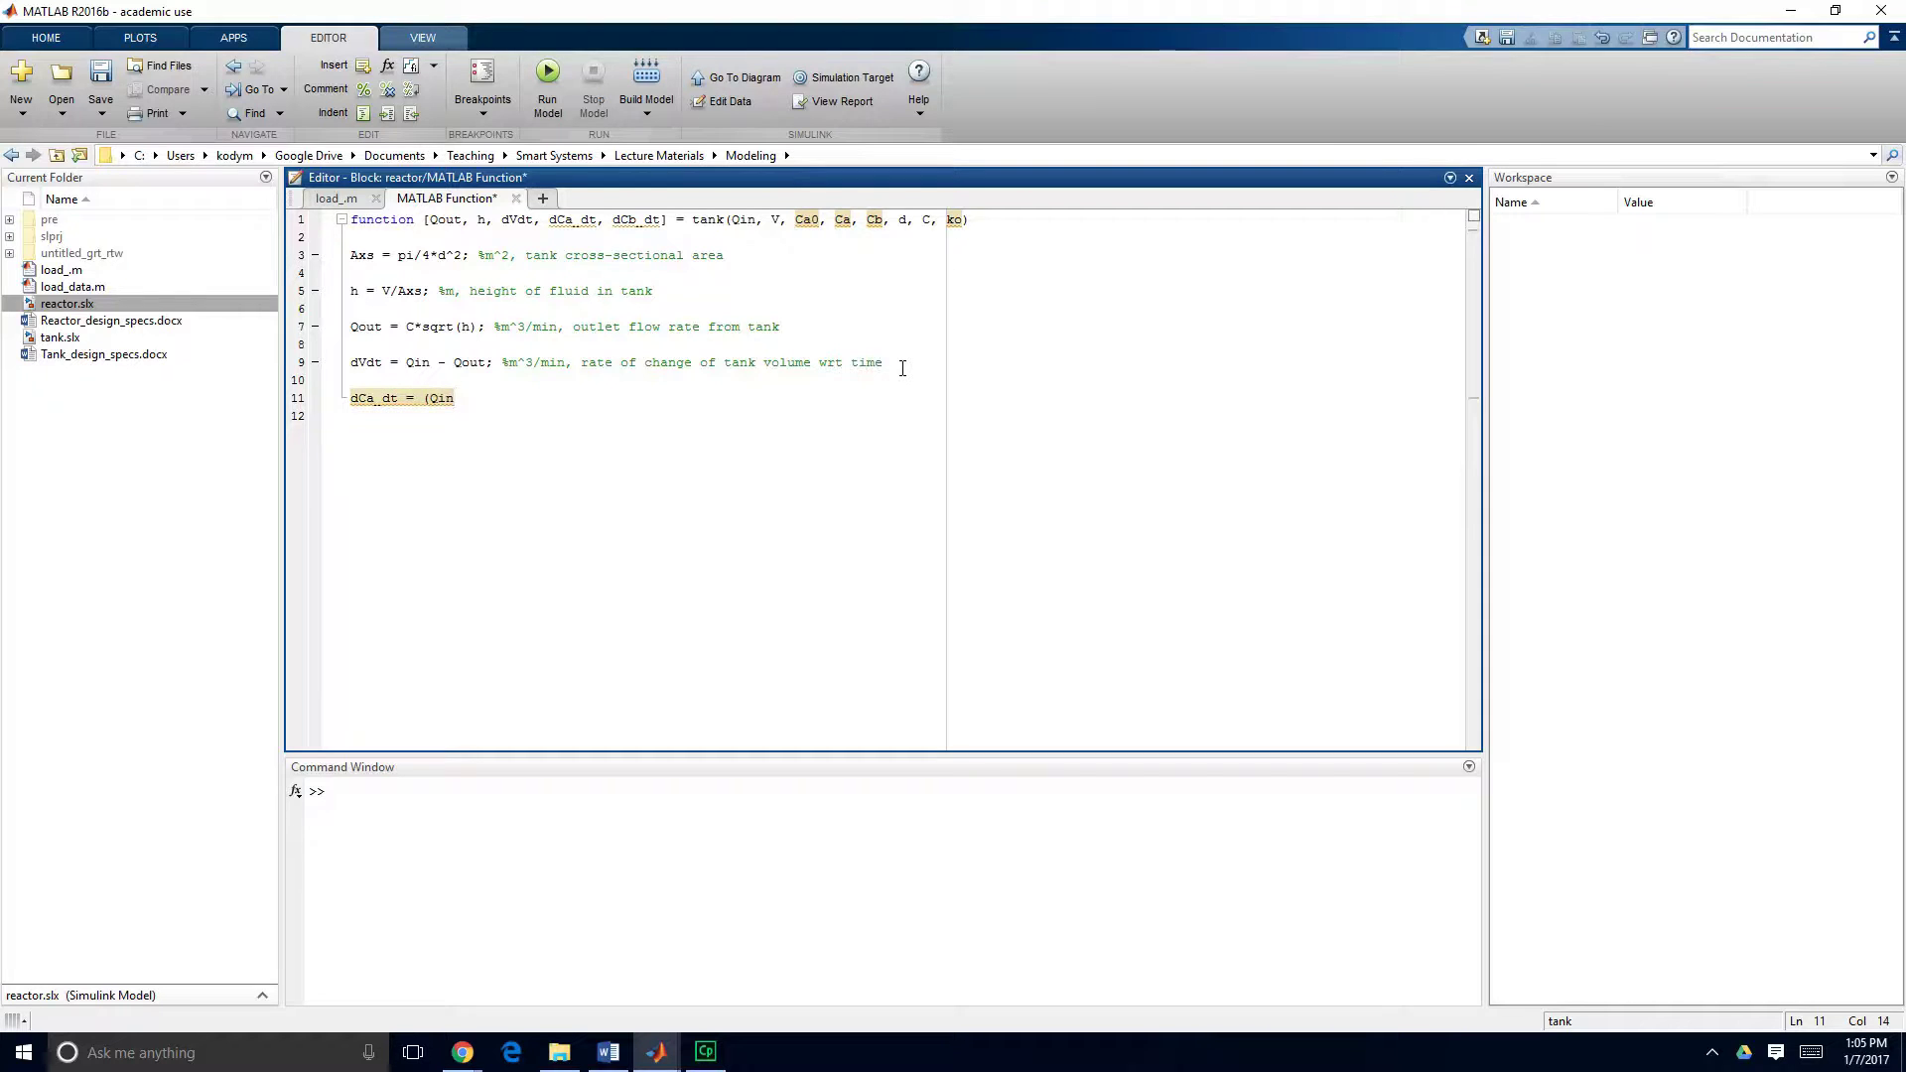
{"action": "type", "text": "*Ca0"}
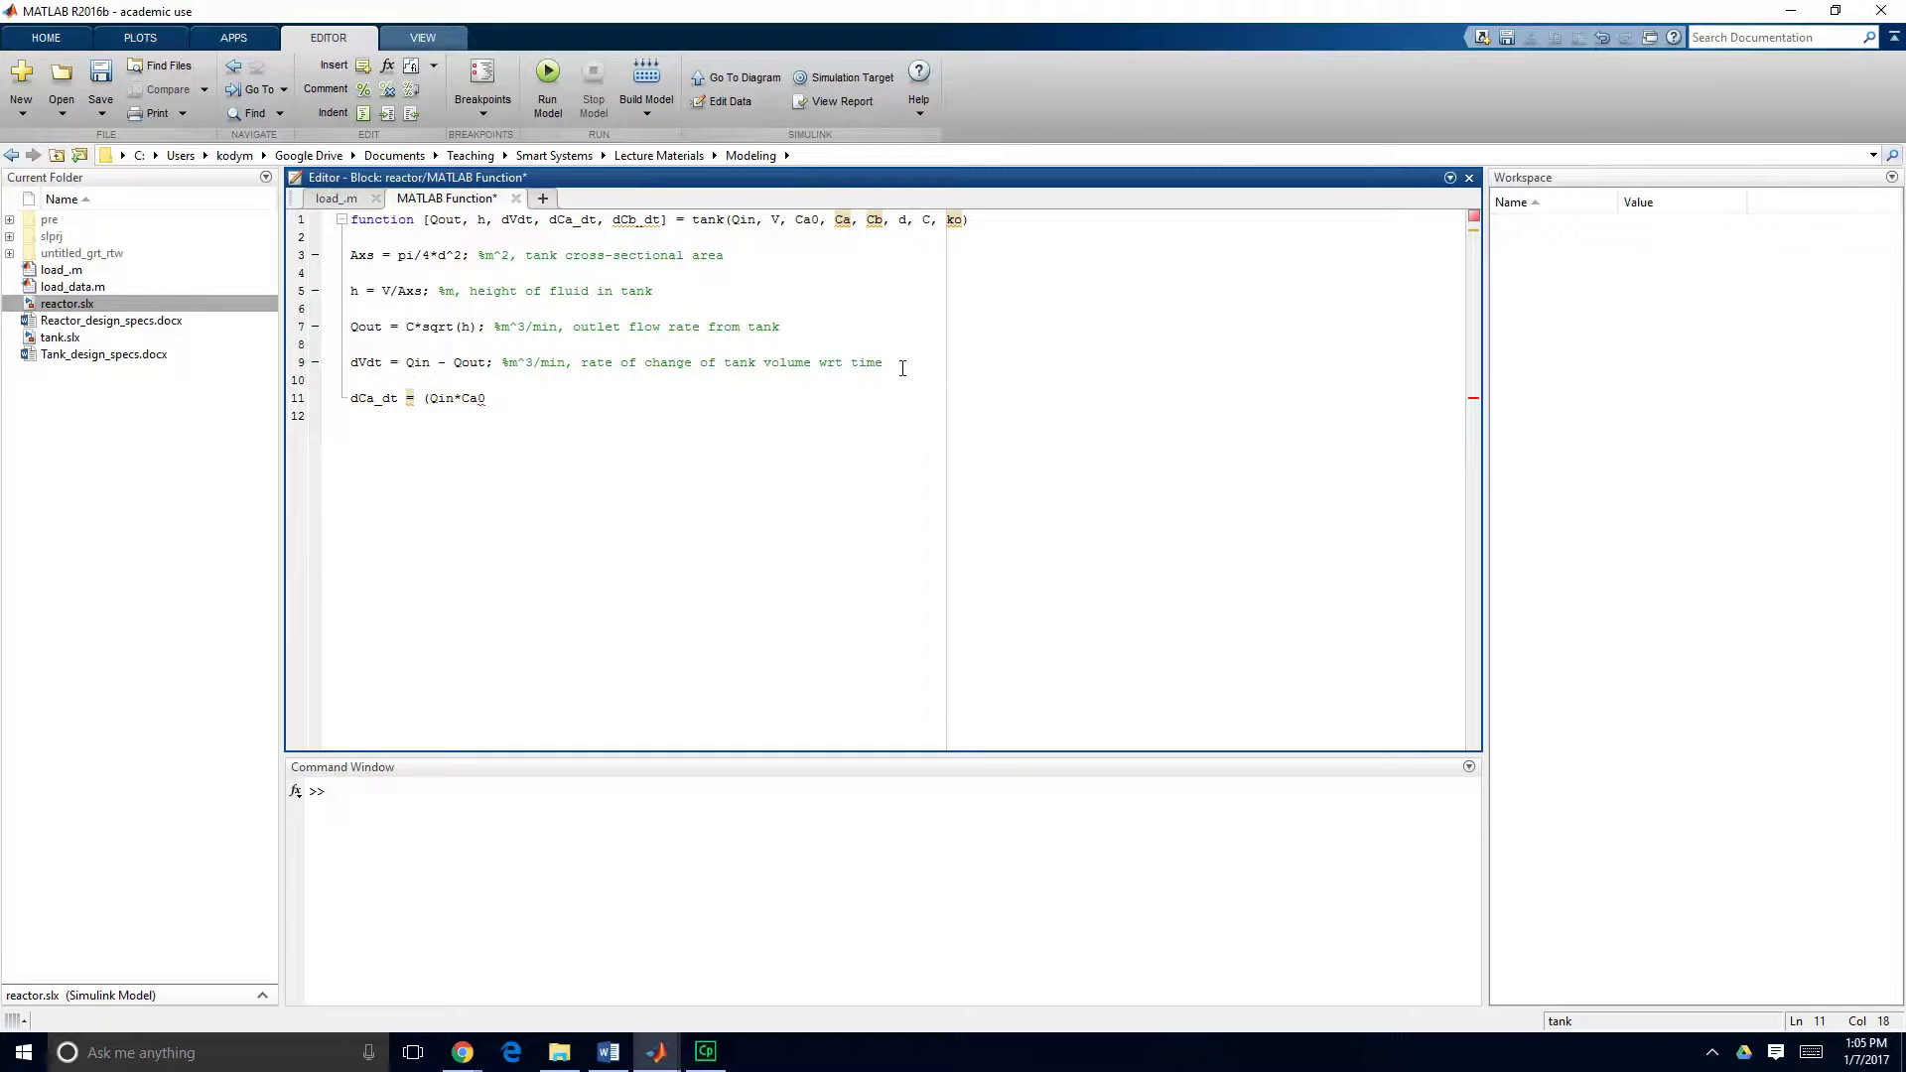
{"action": "type", "text": "-Qout*Ca"}
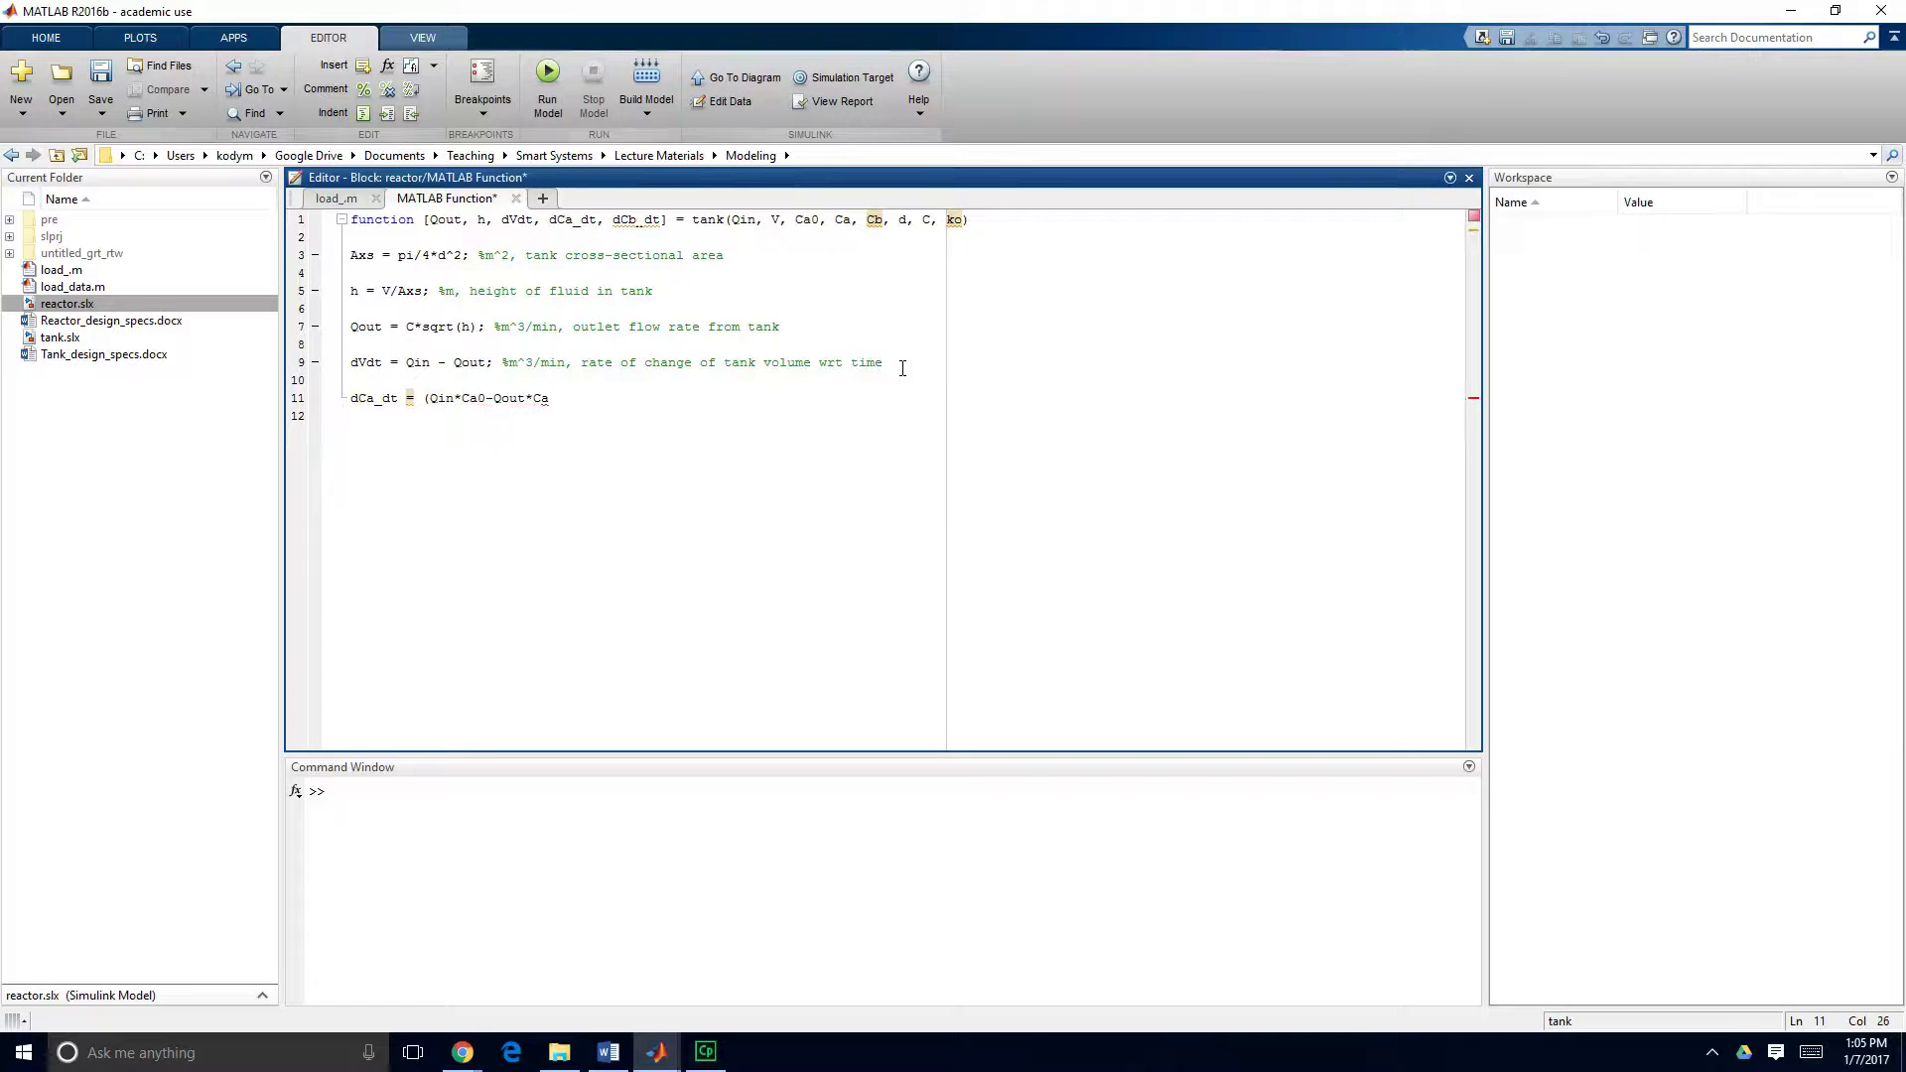
{"action": "type", "text": "-ko"}
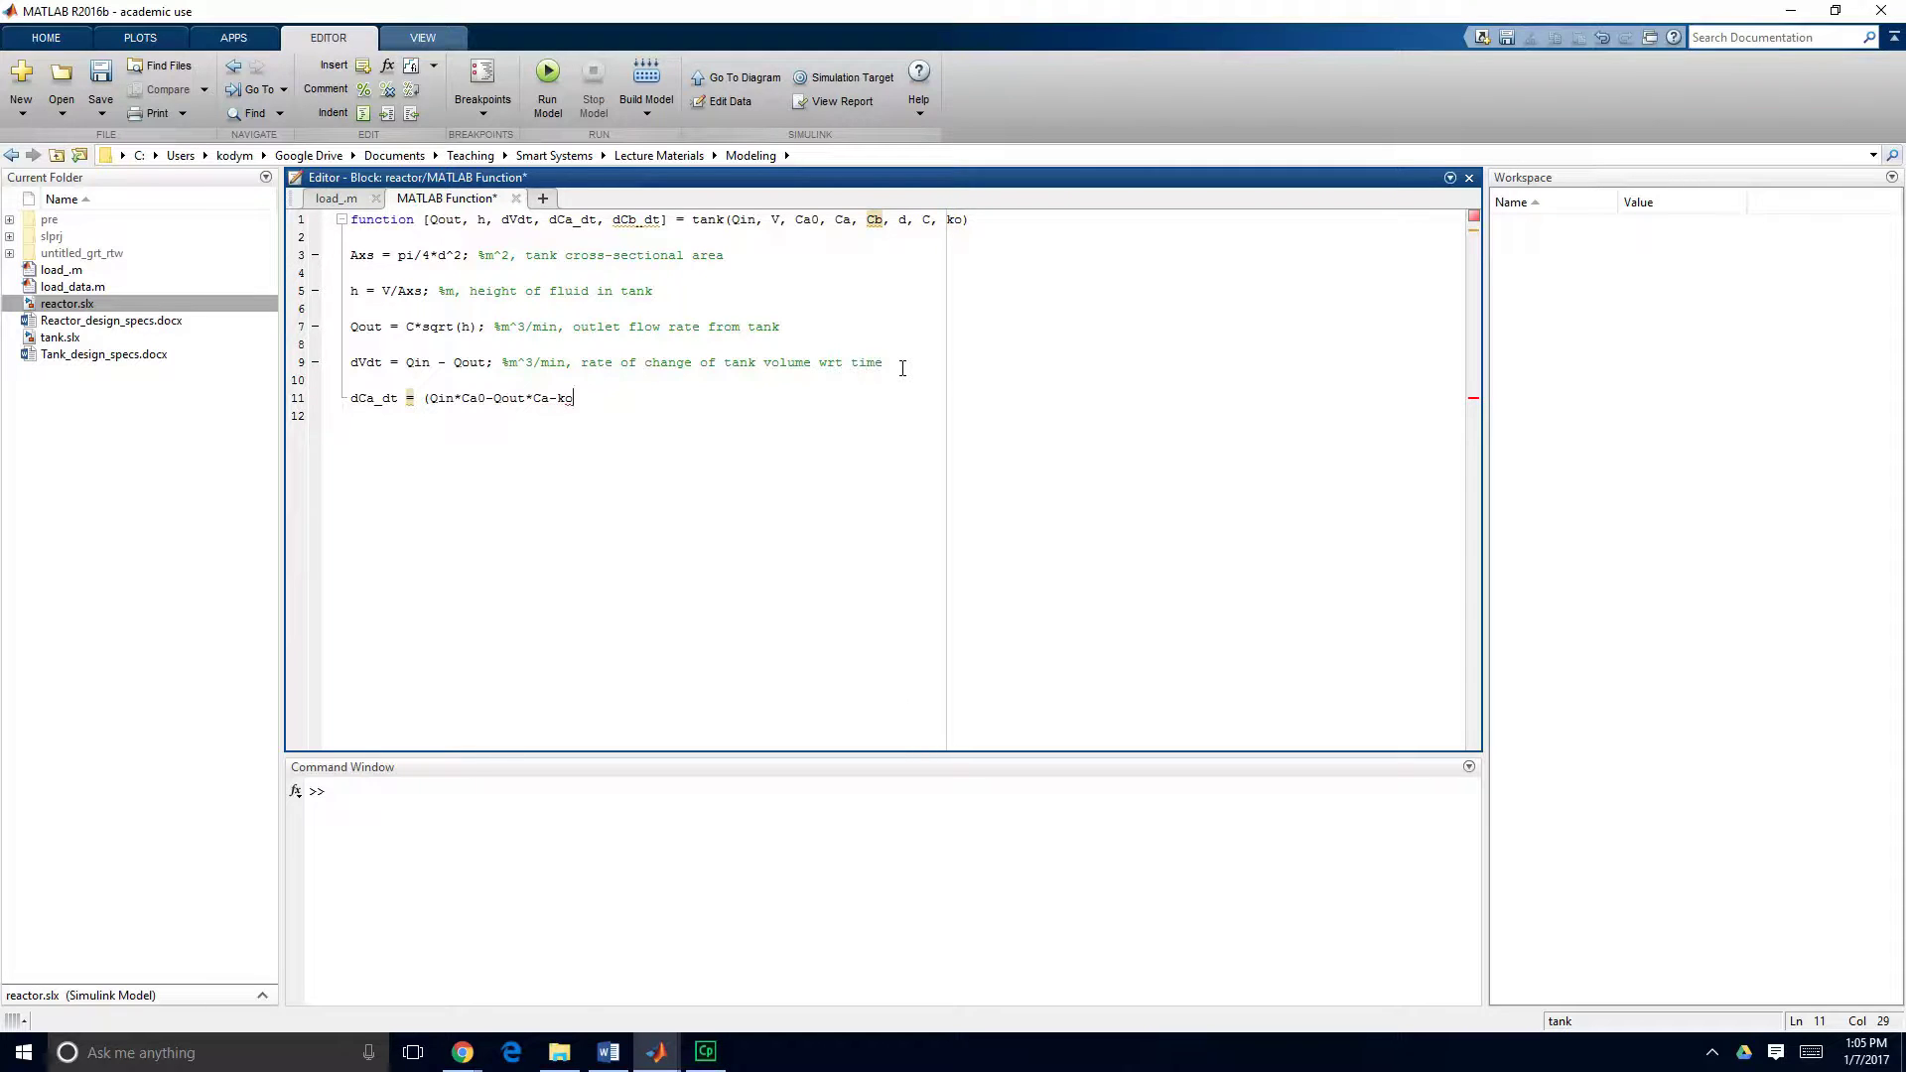
{"action": "type", "text": "*Ca*V-Ca*dVdt)"}
{"action": "type", "text": "/V;"}
Add a '%kmol... rate of change of concentration of A wrt time' comment line.
{"action": "key", "text": "Return"}
{"action": "type", "text": "%kmol"}
{"action": "type", "text": "in, rate of ch"}
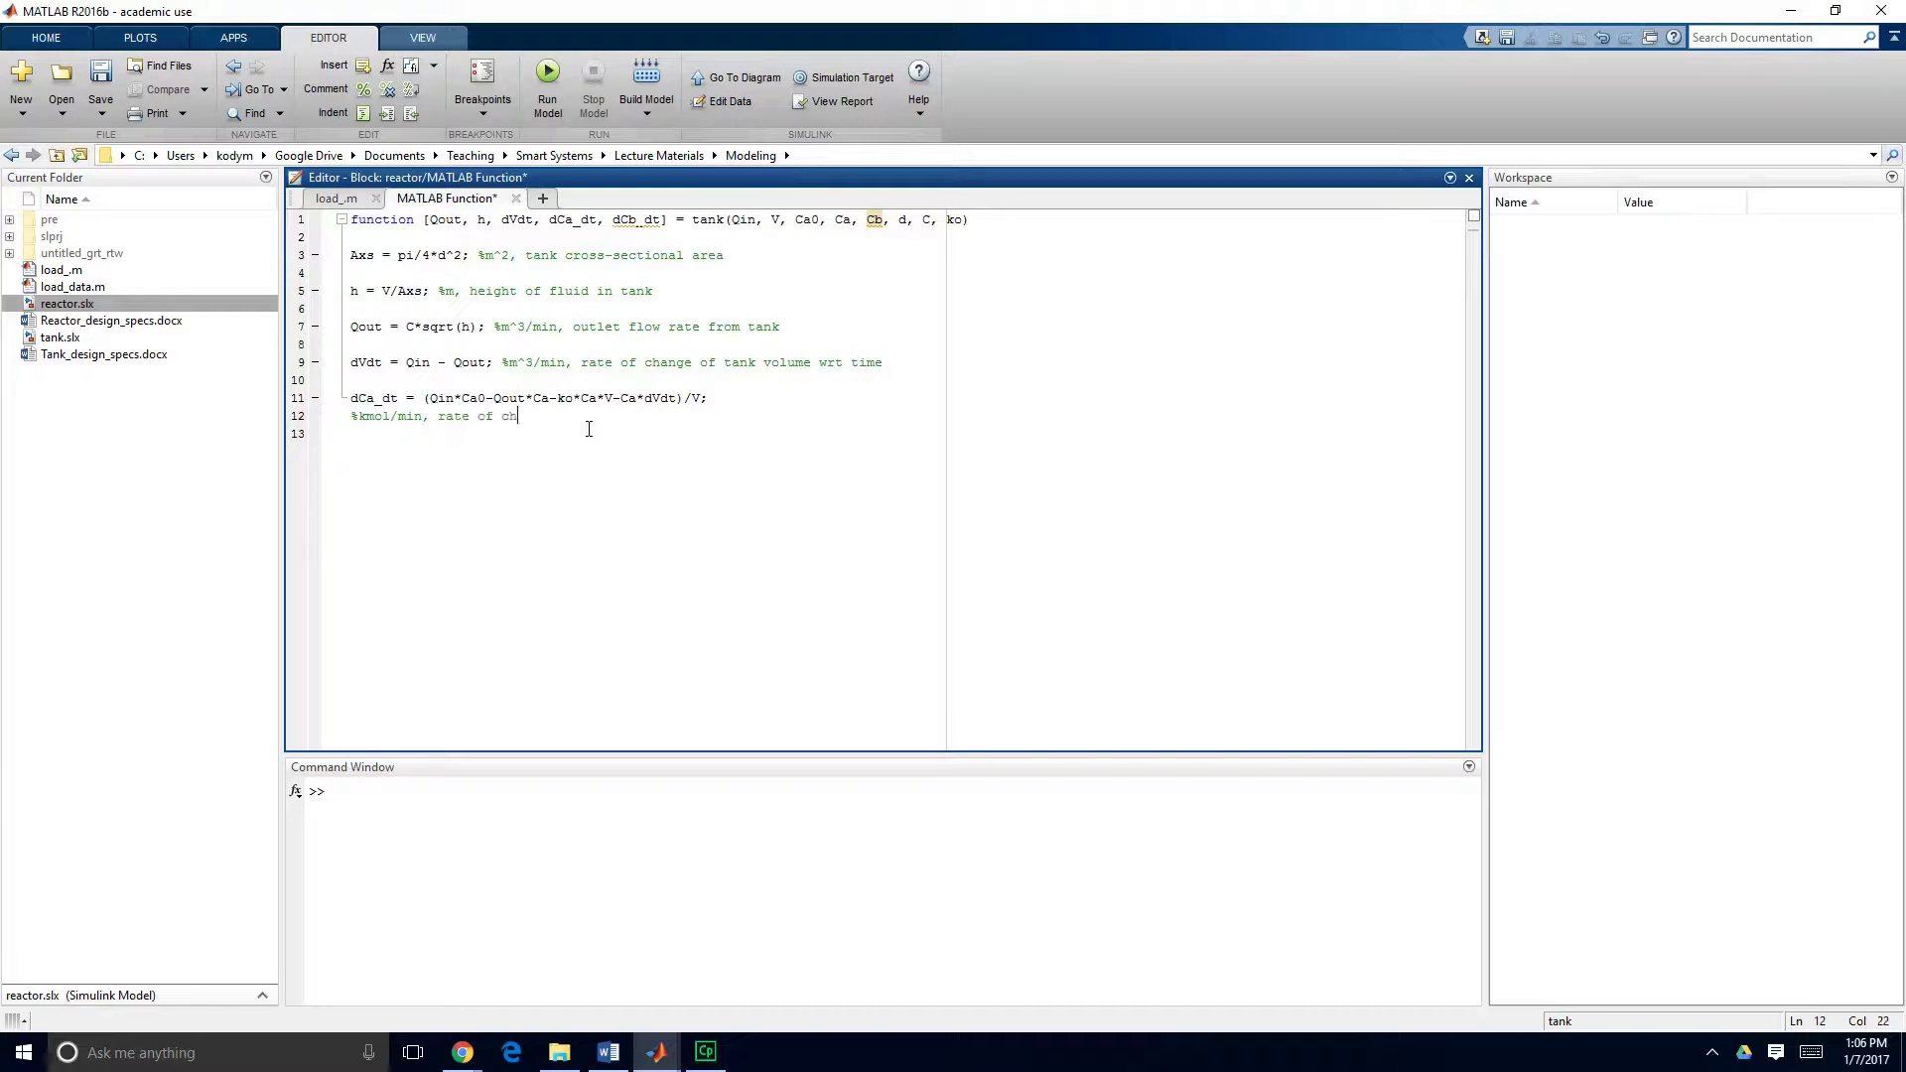
{"action": "type", "text": "ange of concentration of A wrt time"}
Add the equation dCb_dt = (-Qout*Cb+ko*Ca*V-Cb*dVdt)/V; on a new line.
{"action": "key", "text": "Return"}
{"action": "type", "text": "dCb_dt = (-Qout"}
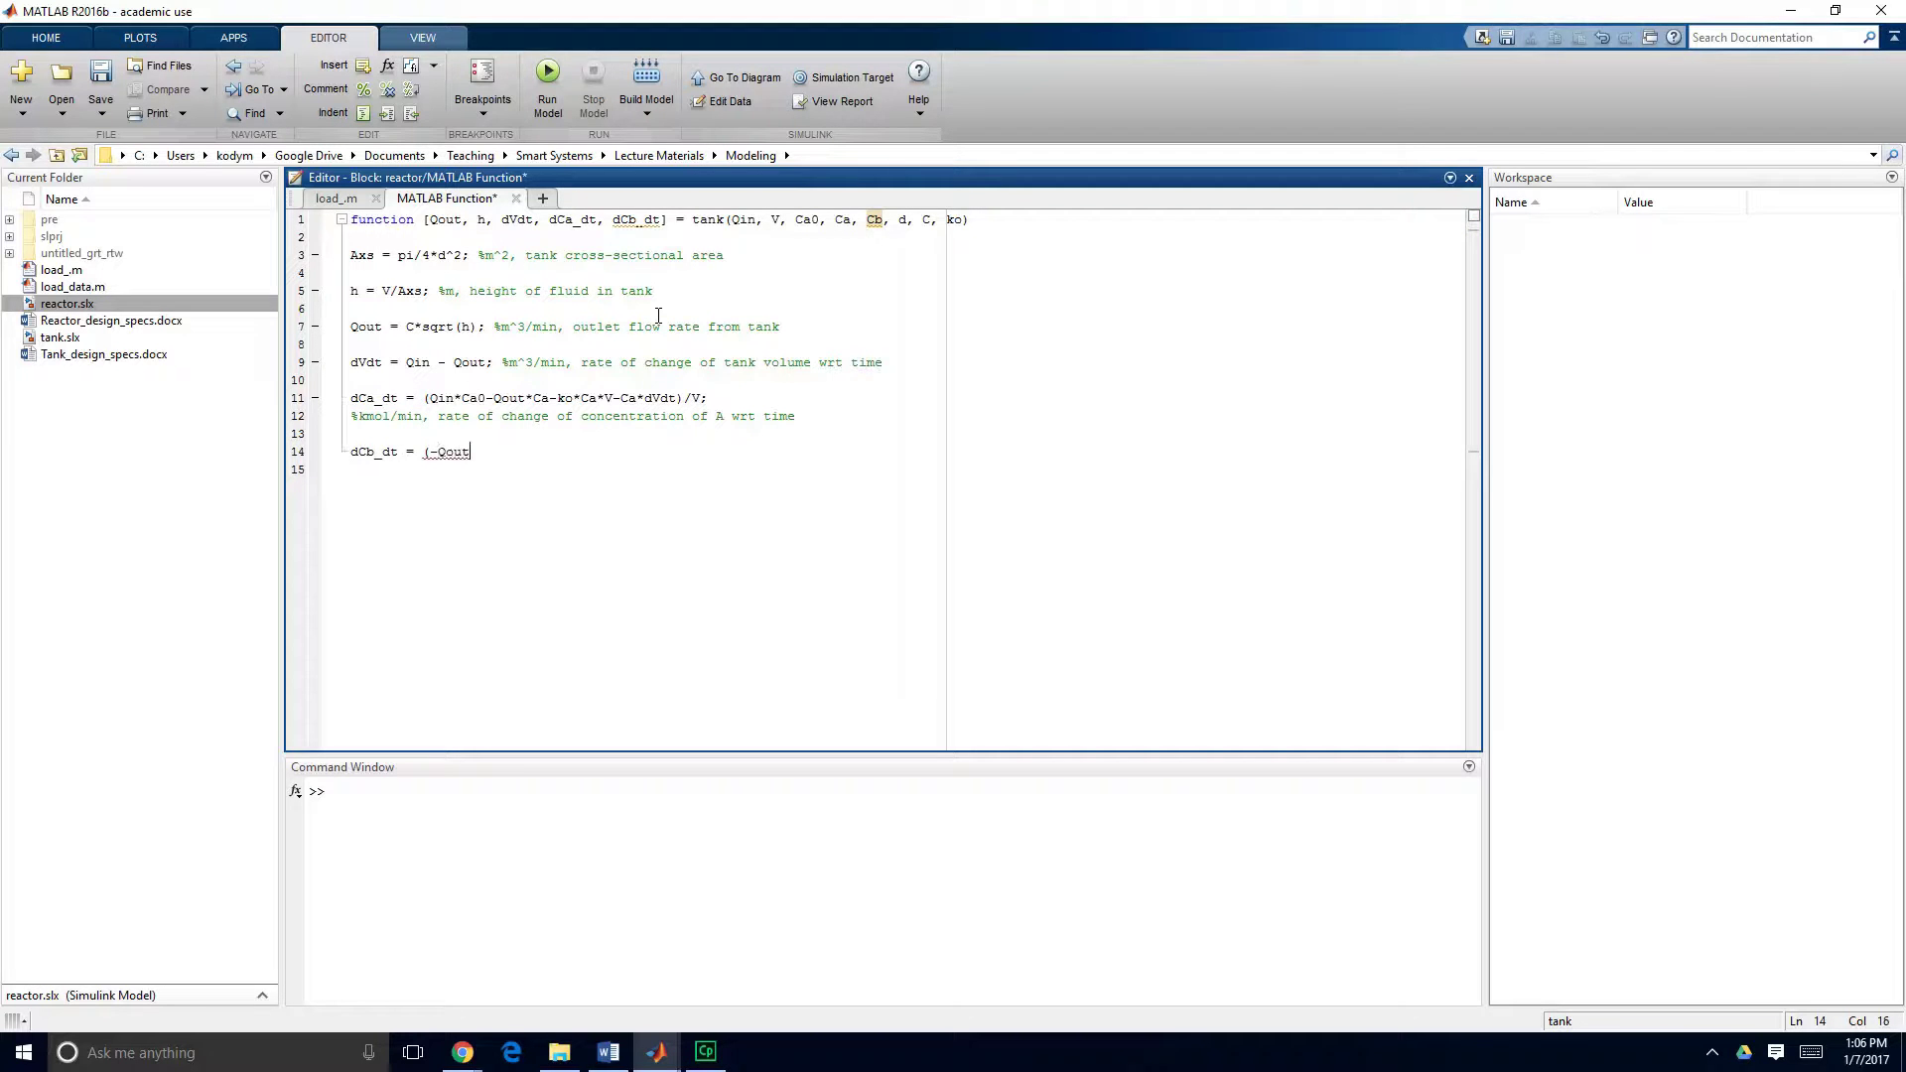
{"action": "type", "text": "*Cb"}
{"action": "type", "text": "+ko*Ca"}
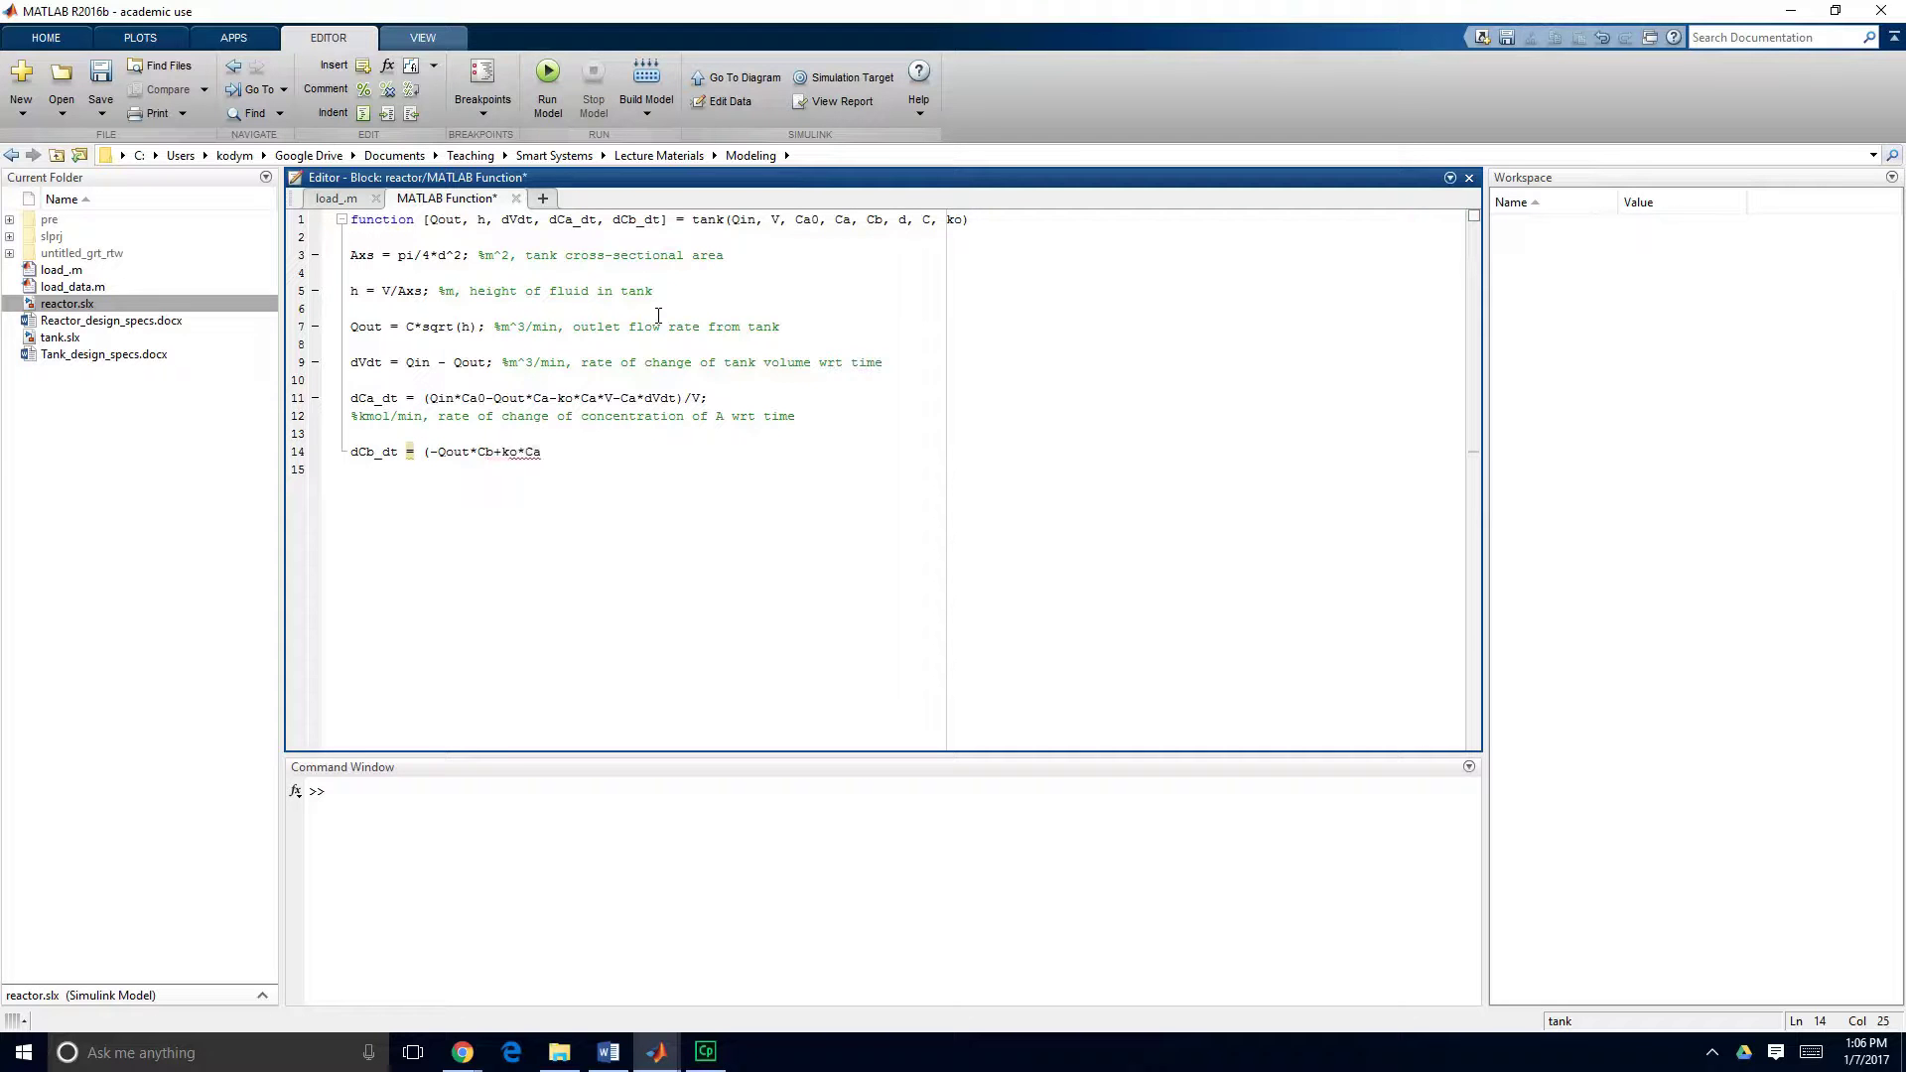
{"action": "type", "text": "*V-Cb"}
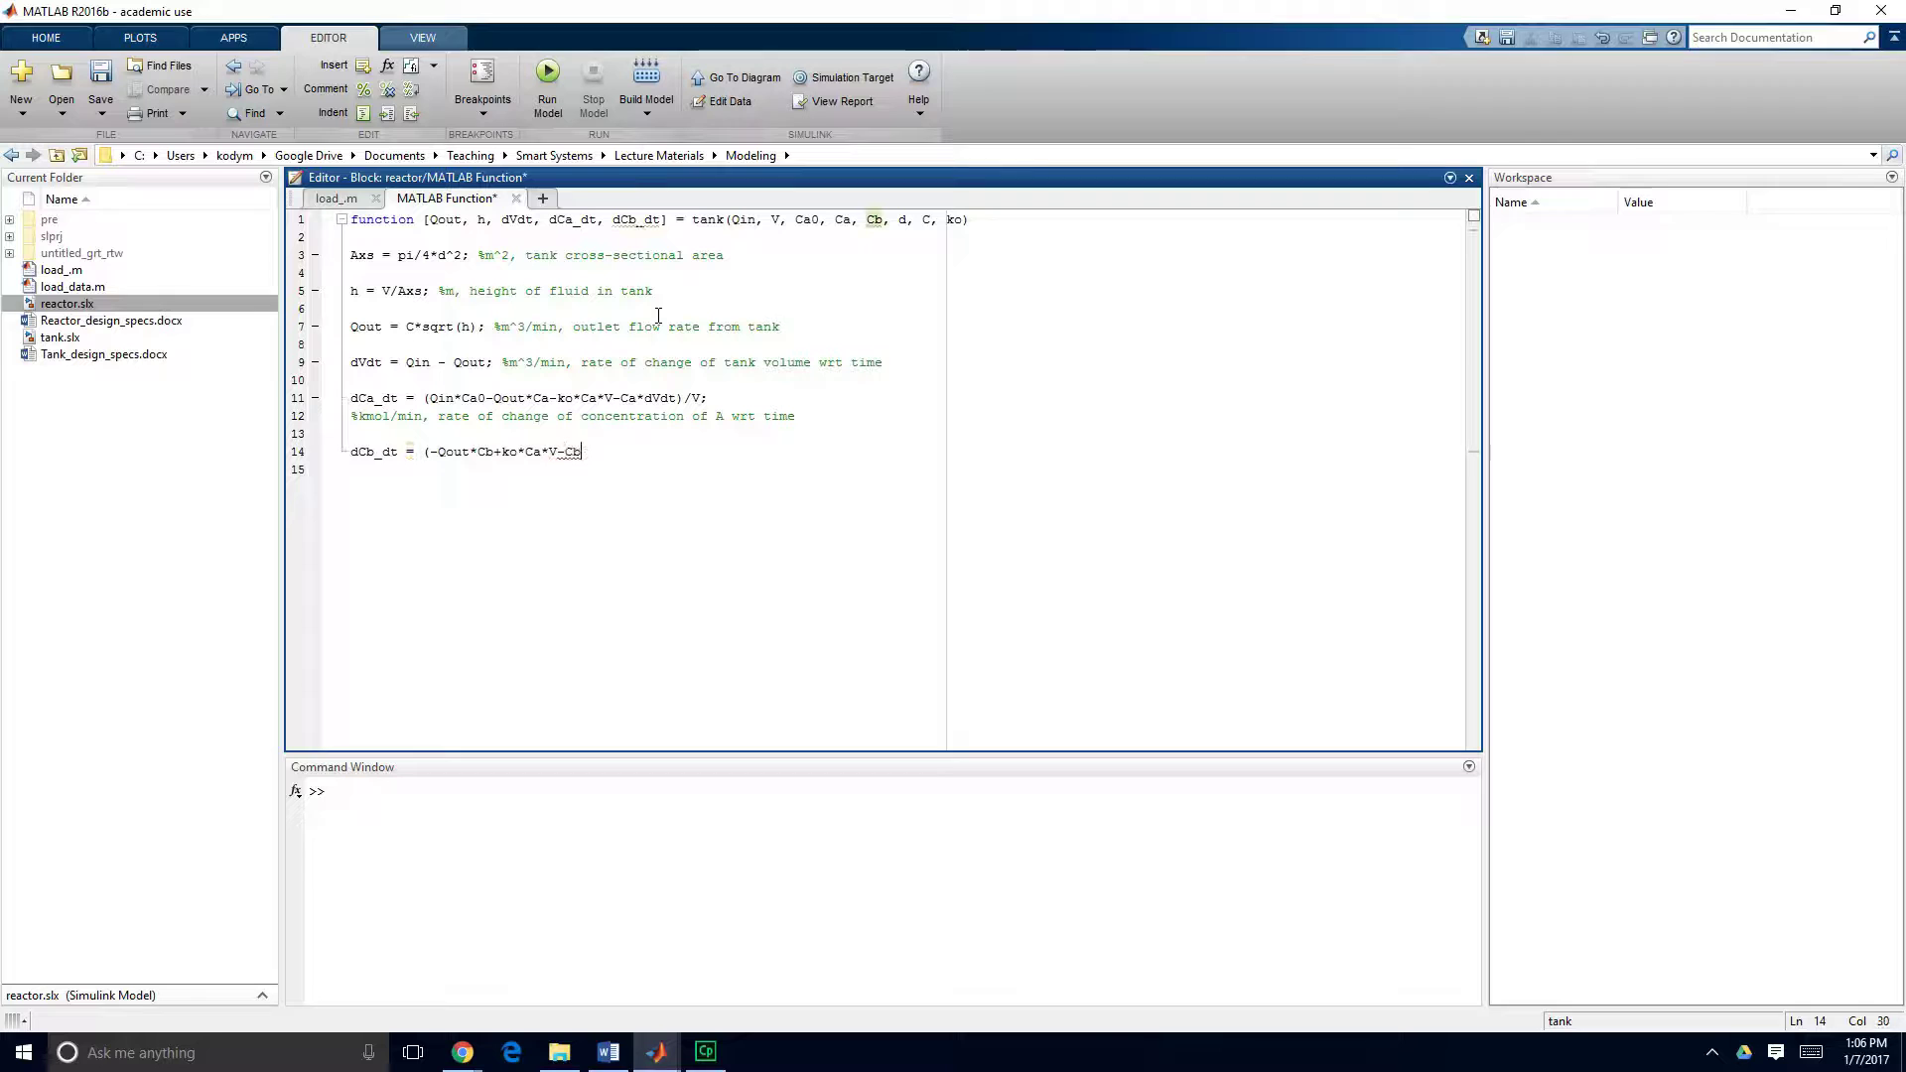
{"action": "type", "text": "*dVdt)/V;"}
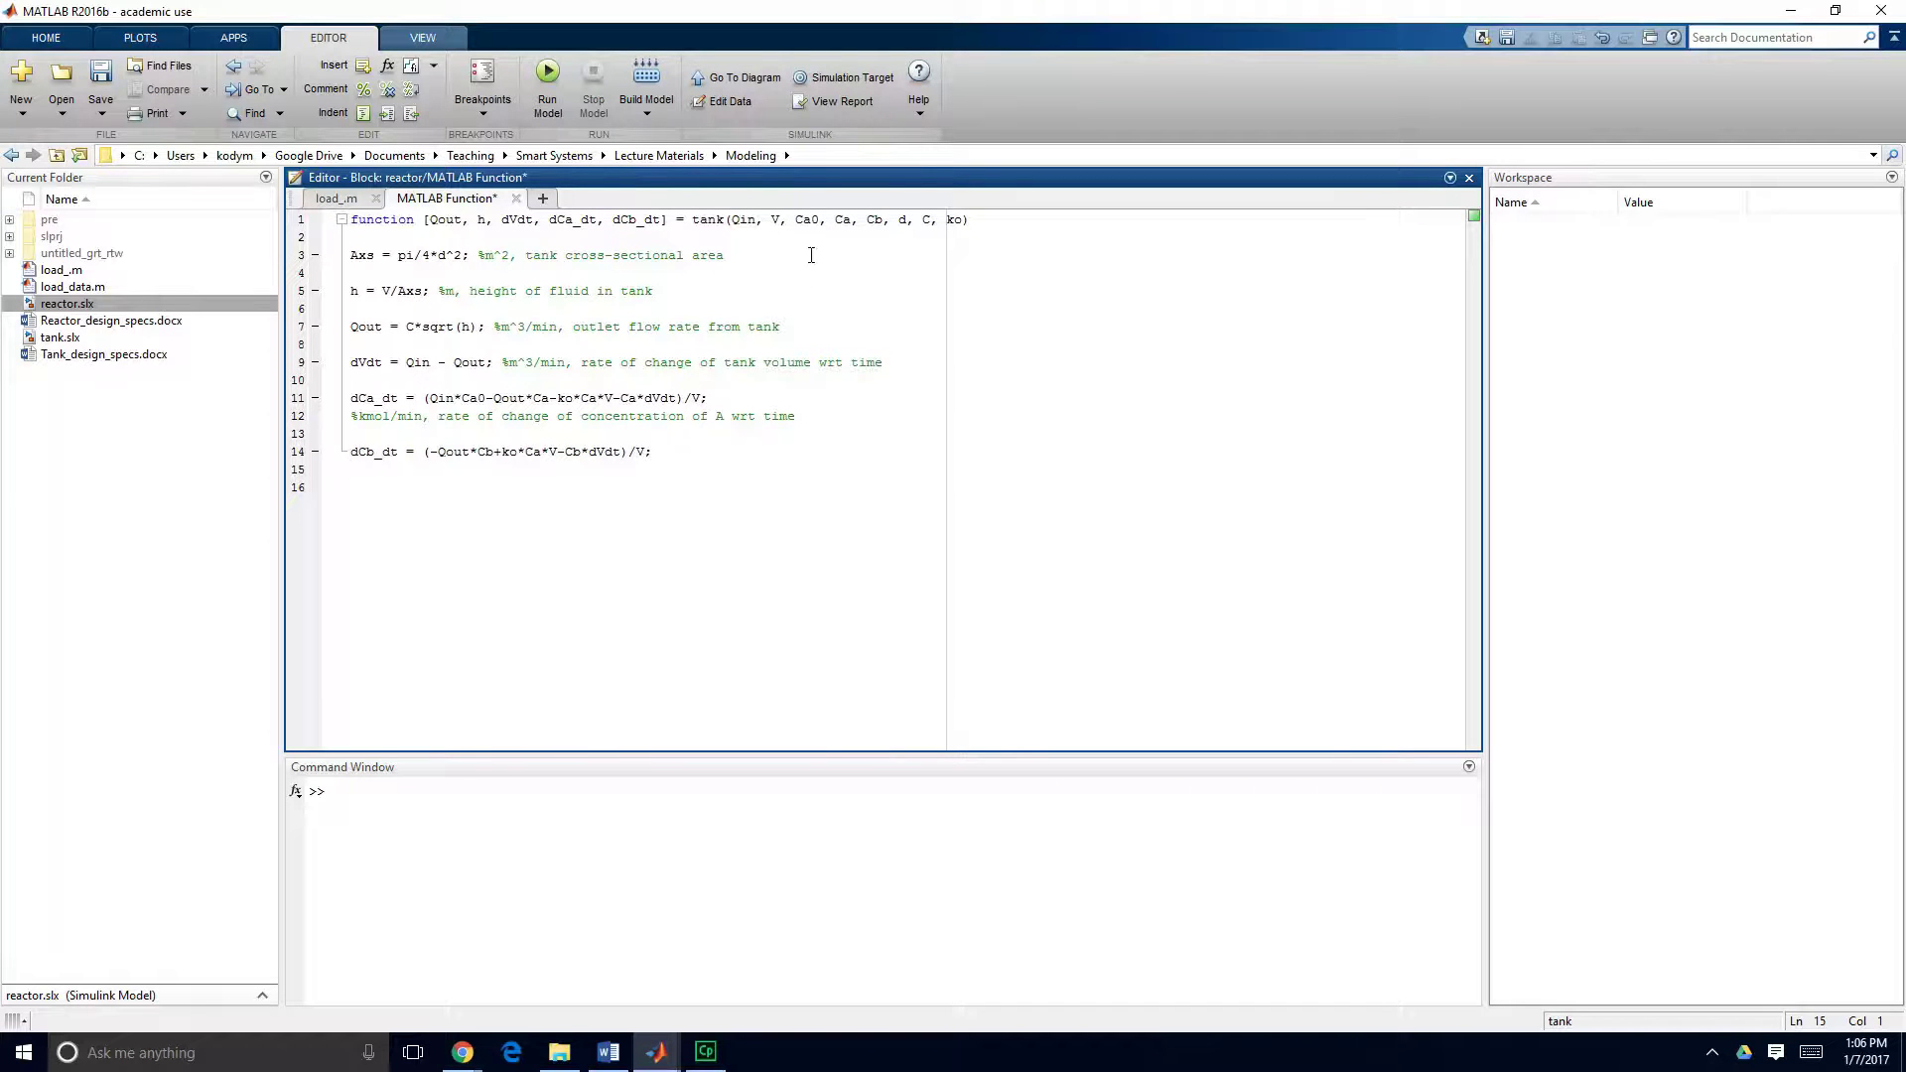
Copy the A-concentration comment under dCb_dt, change A to B, and save.
{"action": "left_click_drag", "start_coordinate": [803, 418], "coordinate": [356, 422]}
{"action": "key", "text": "ctrl+c"}
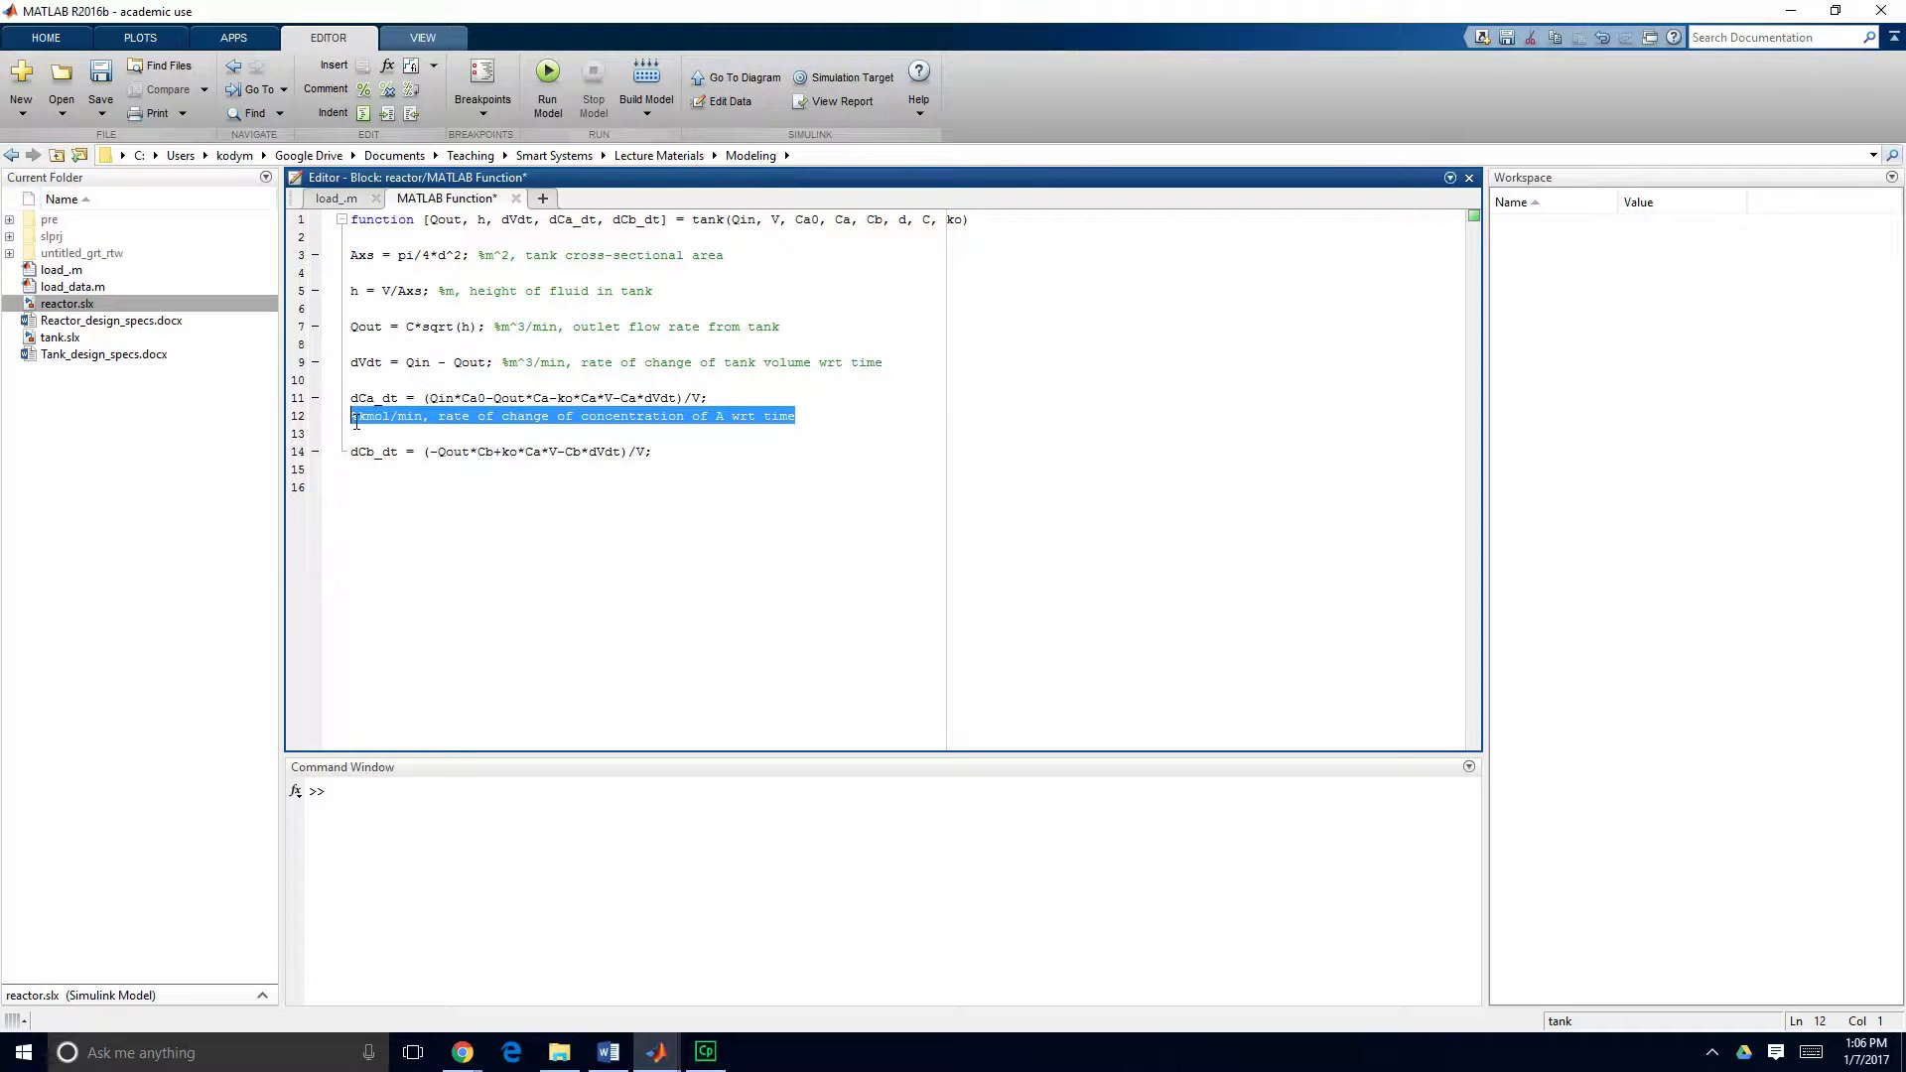
{"action": "left_click", "coordinate": [365, 468]}
{"action": "key", "text": "ctrl+v"}
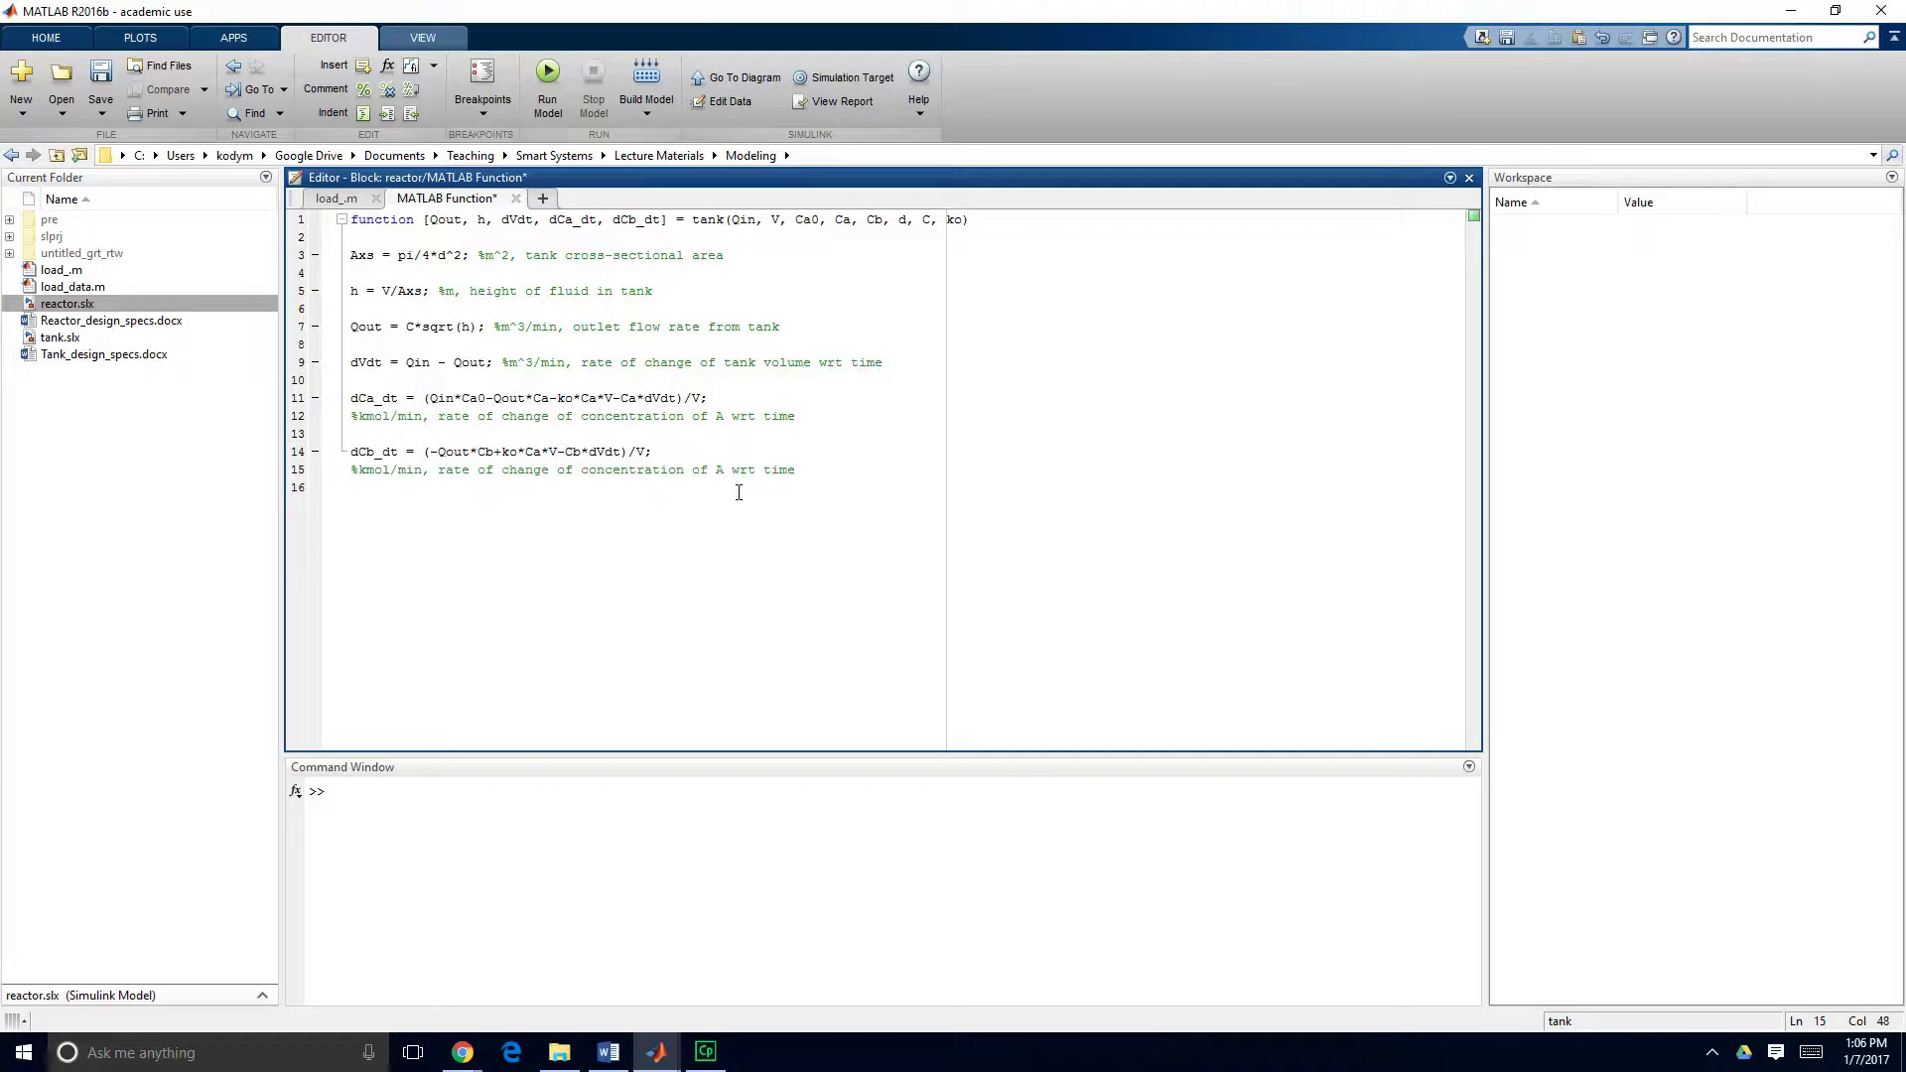
{"action": "key", "text": "BackSpace"}
{"action": "type", "text": "B"}
{"action": "key", "text": "ctrl+s"}
Replace the function name 'tank' with 'reactor' in the signature and save.
{"action": "double_click", "coordinate": [704, 221]}
{"action": "type", "text": "rea"}
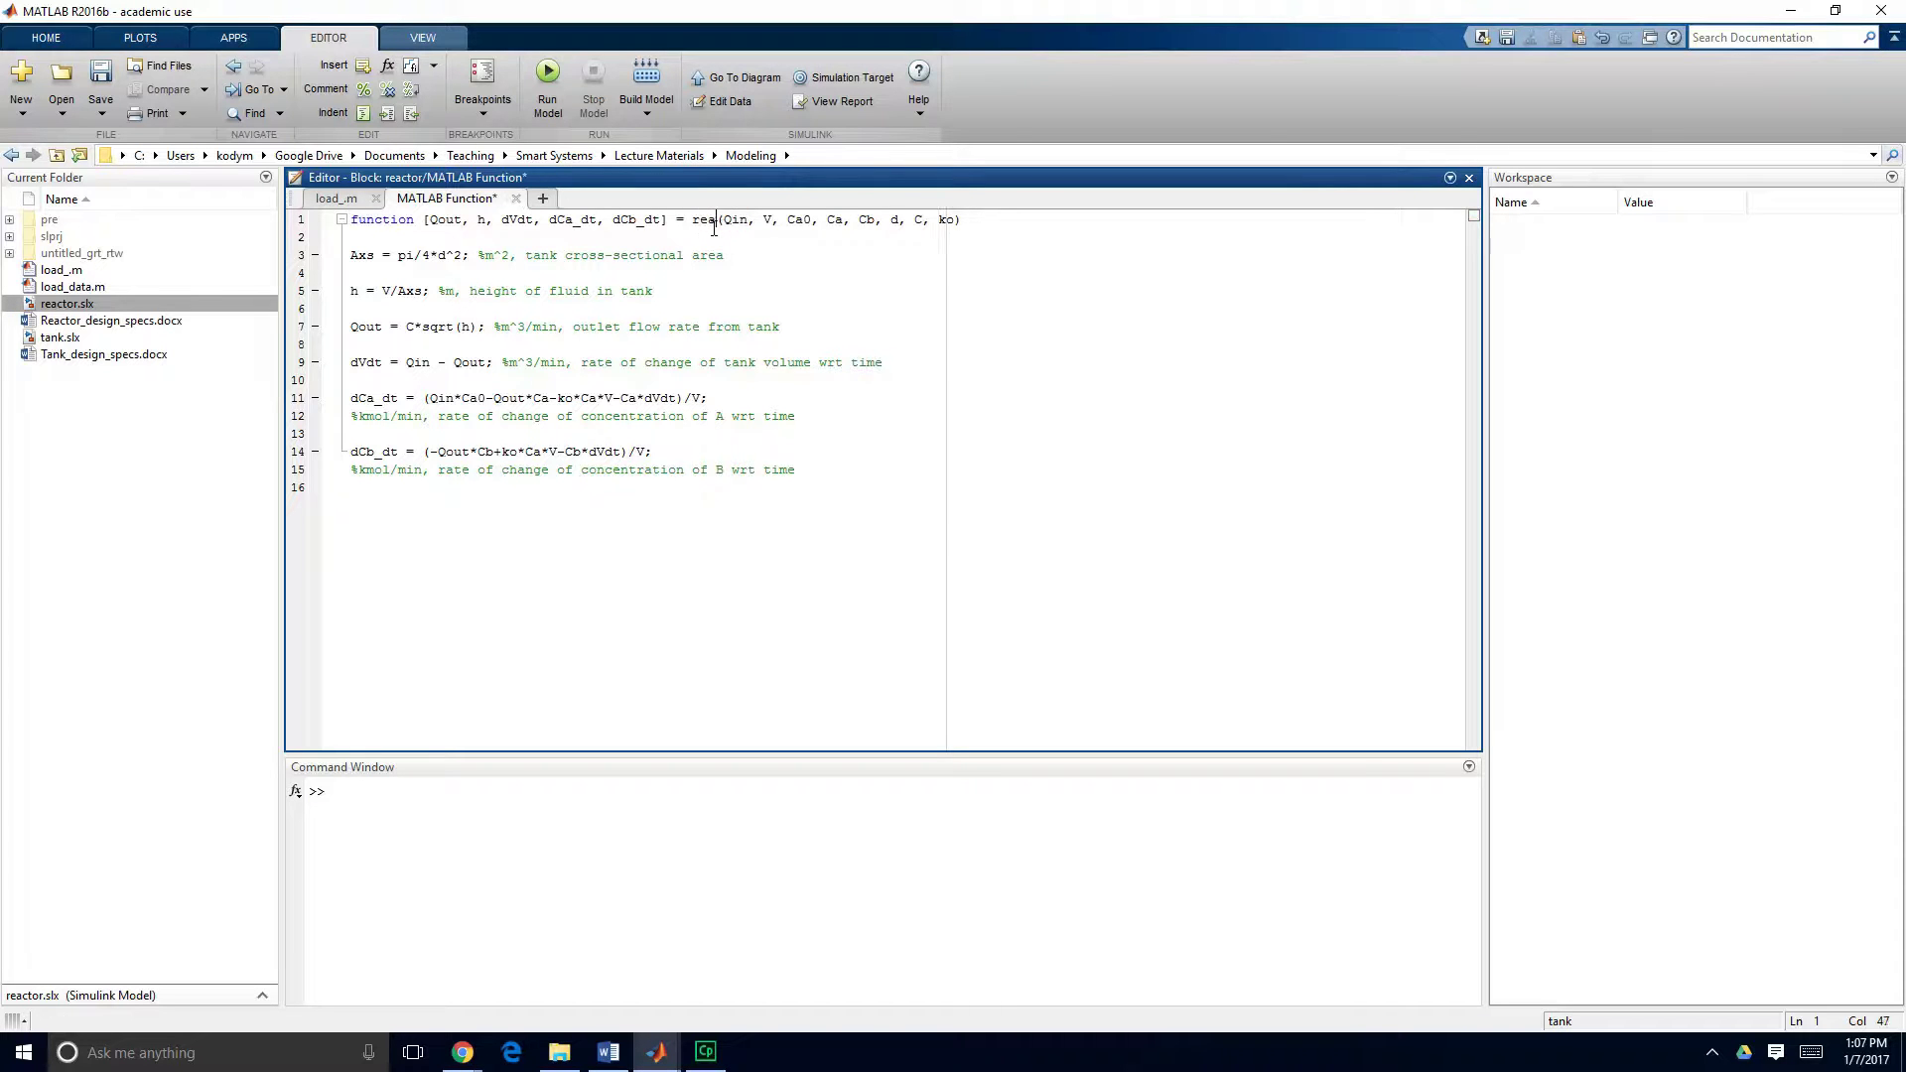
{"action": "type", "text": "ctor"}
{"action": "key", "text": "Down"}
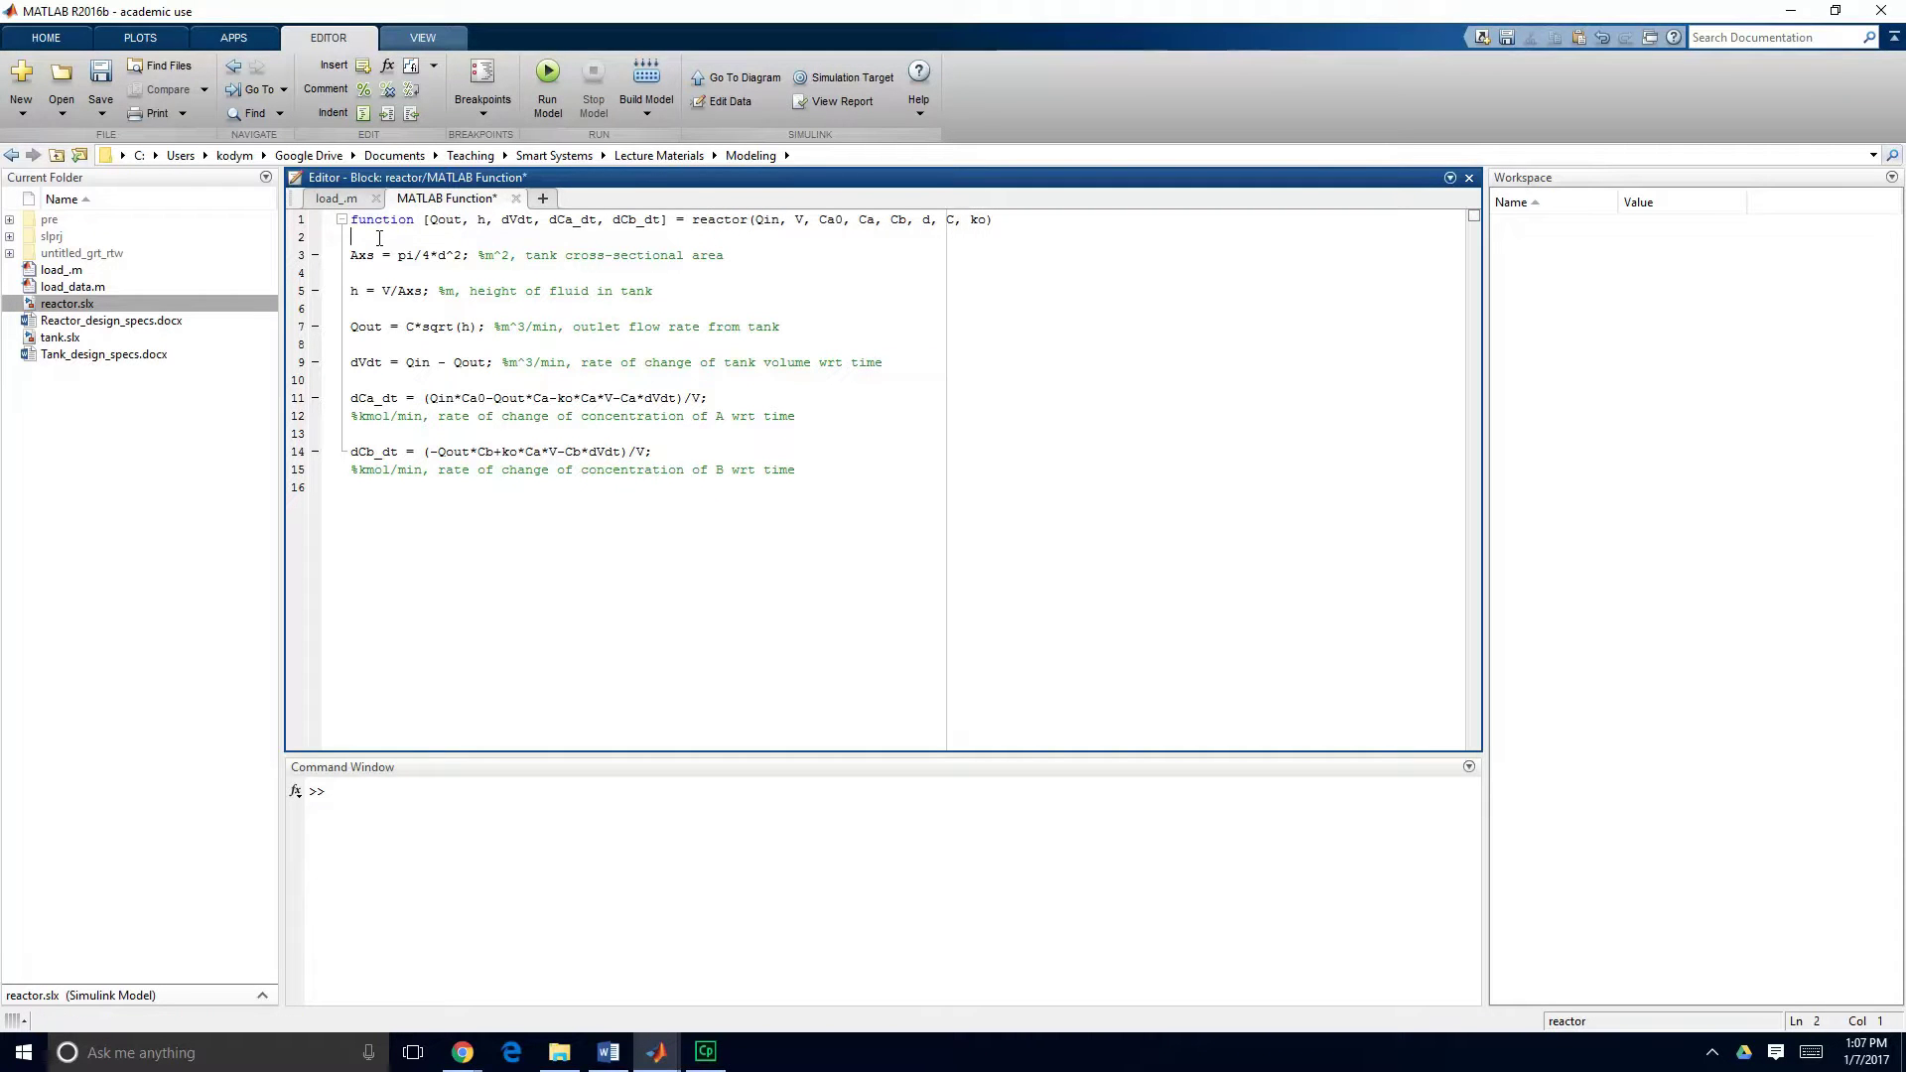
{"action": "left_click", "coordinate": [101, 77]}
Add line 3 'ko = 0.12; %min^-1, reaction constant' to load_.m and save it.
{"action": "left_click", "coordinate": [336, 198]}
{"action": "left_click", "coordinate": [512, 240]}
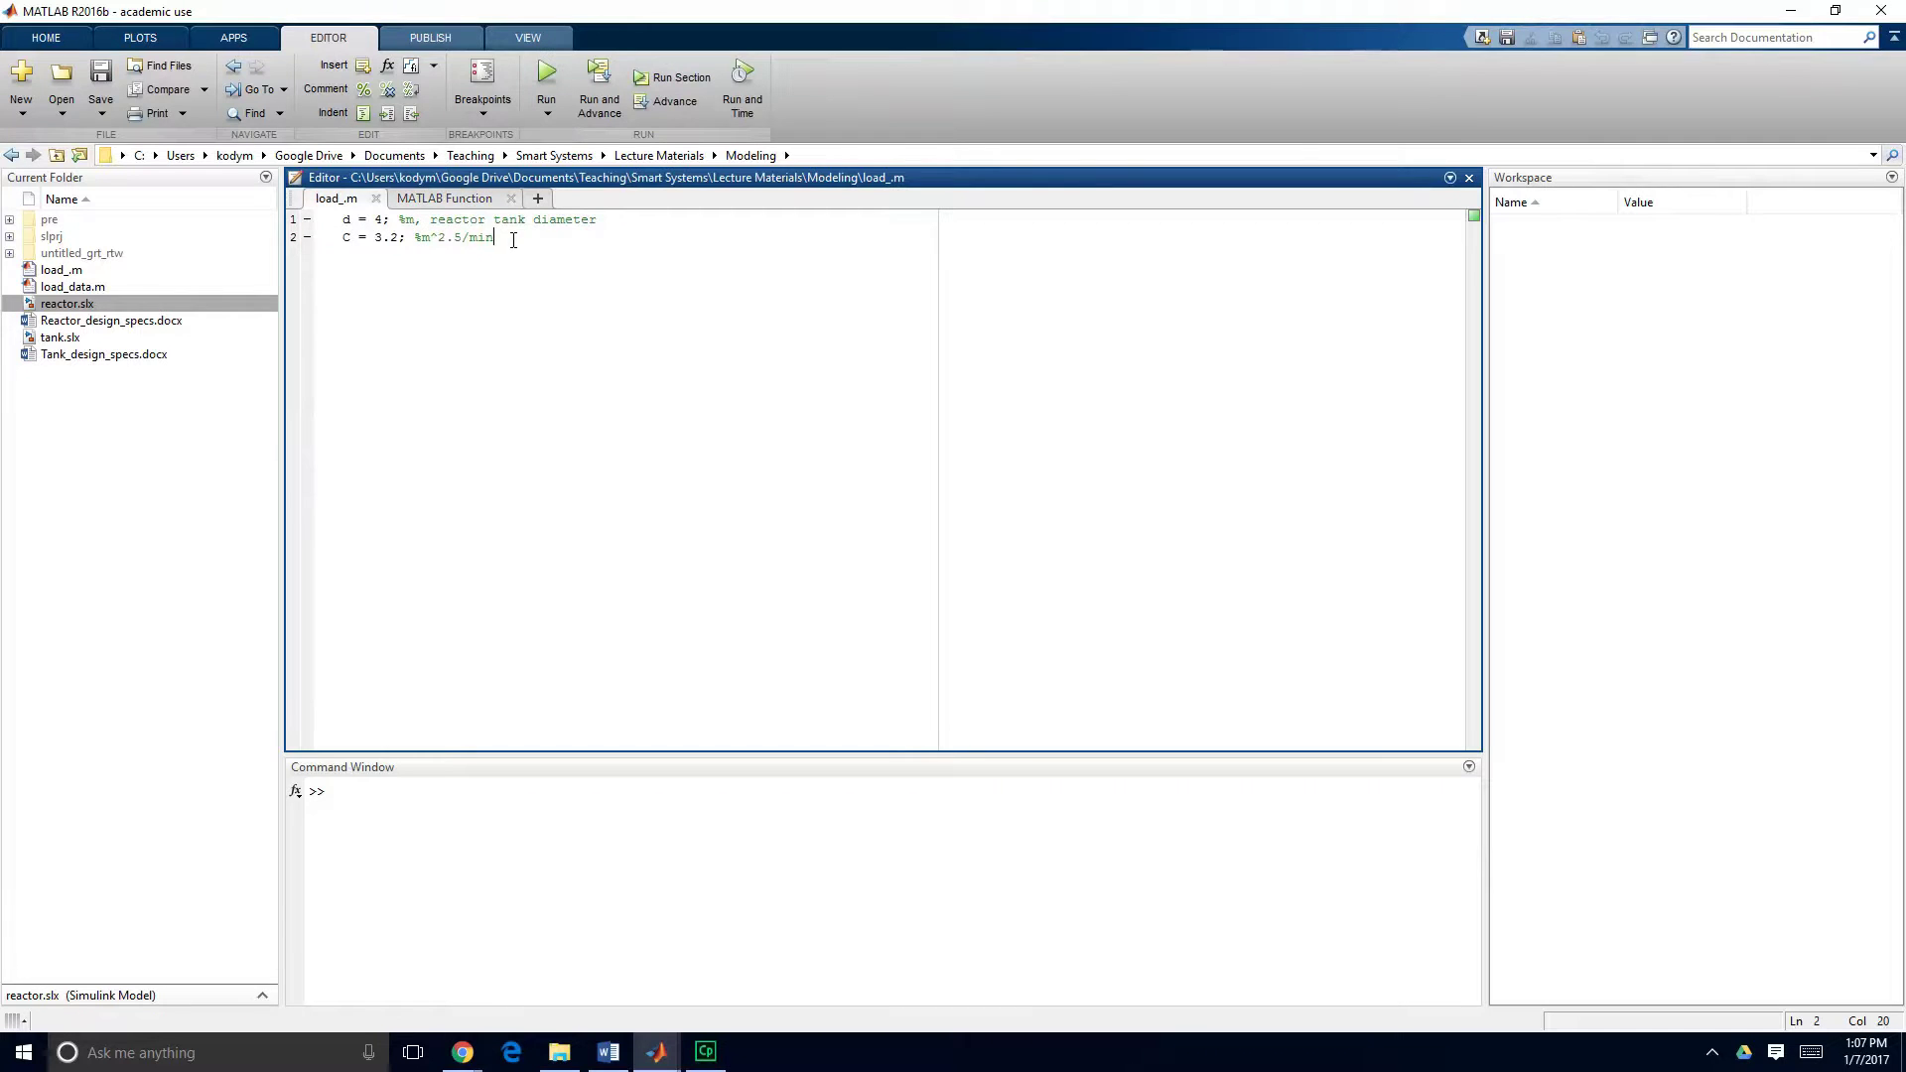
{"action": "key", "text": "Return"}
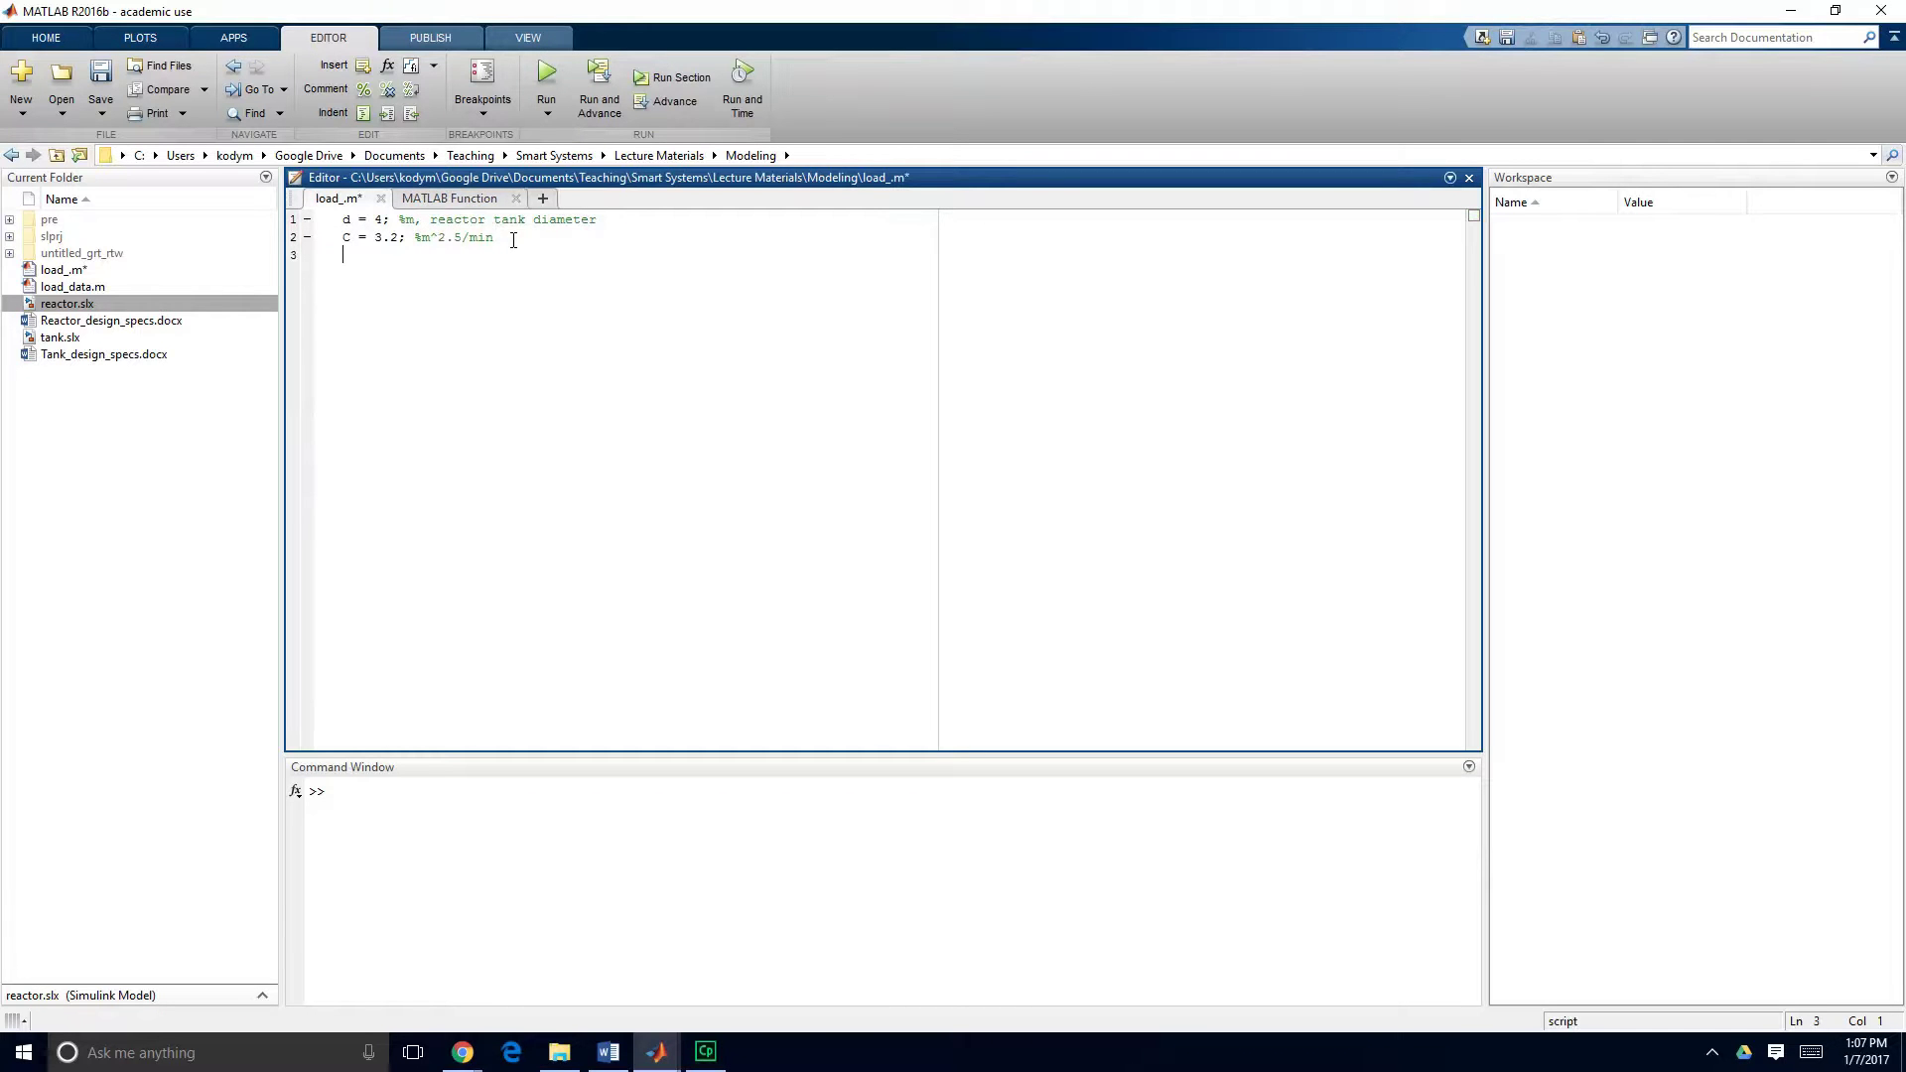
{"action": "left_click", "coordinate": [609, 1052]}
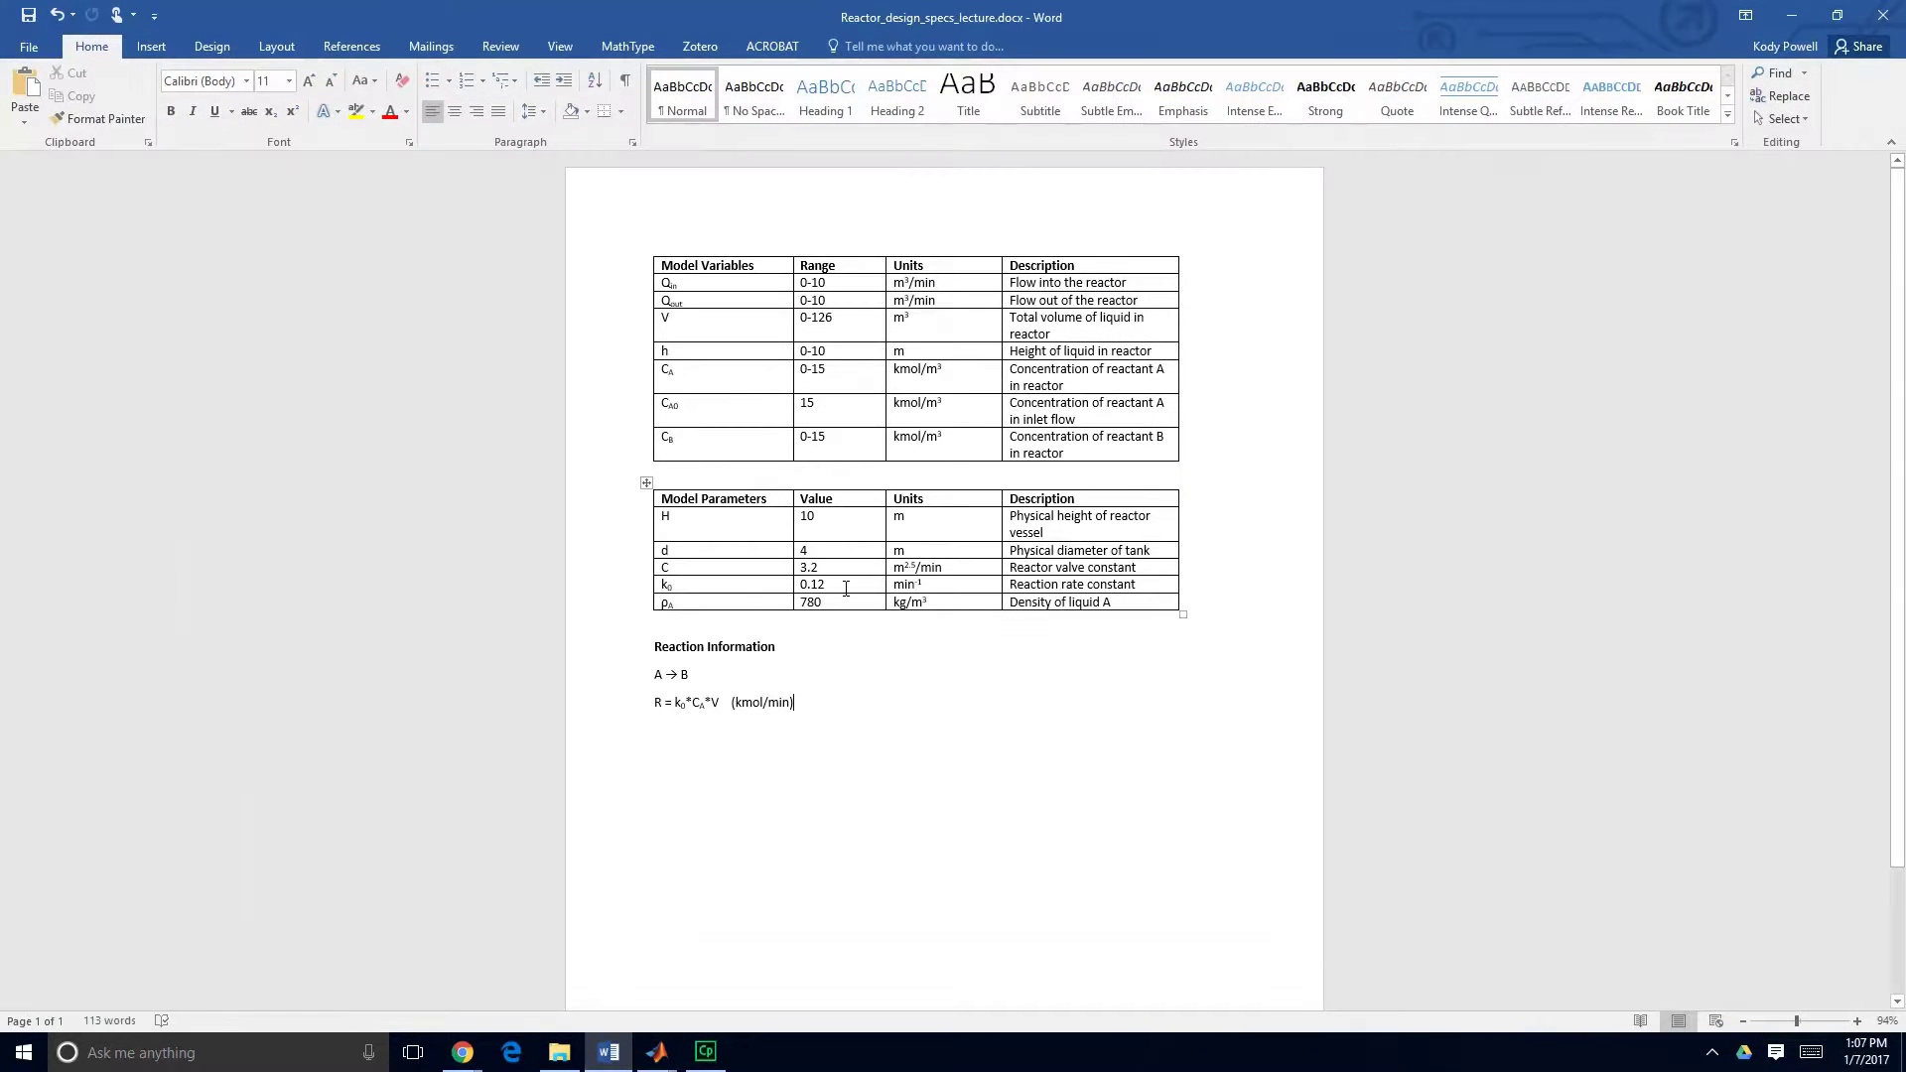
{"action": "left_click", "coordinate": [1791, 17]}
{"action": "type", "text": "k"}
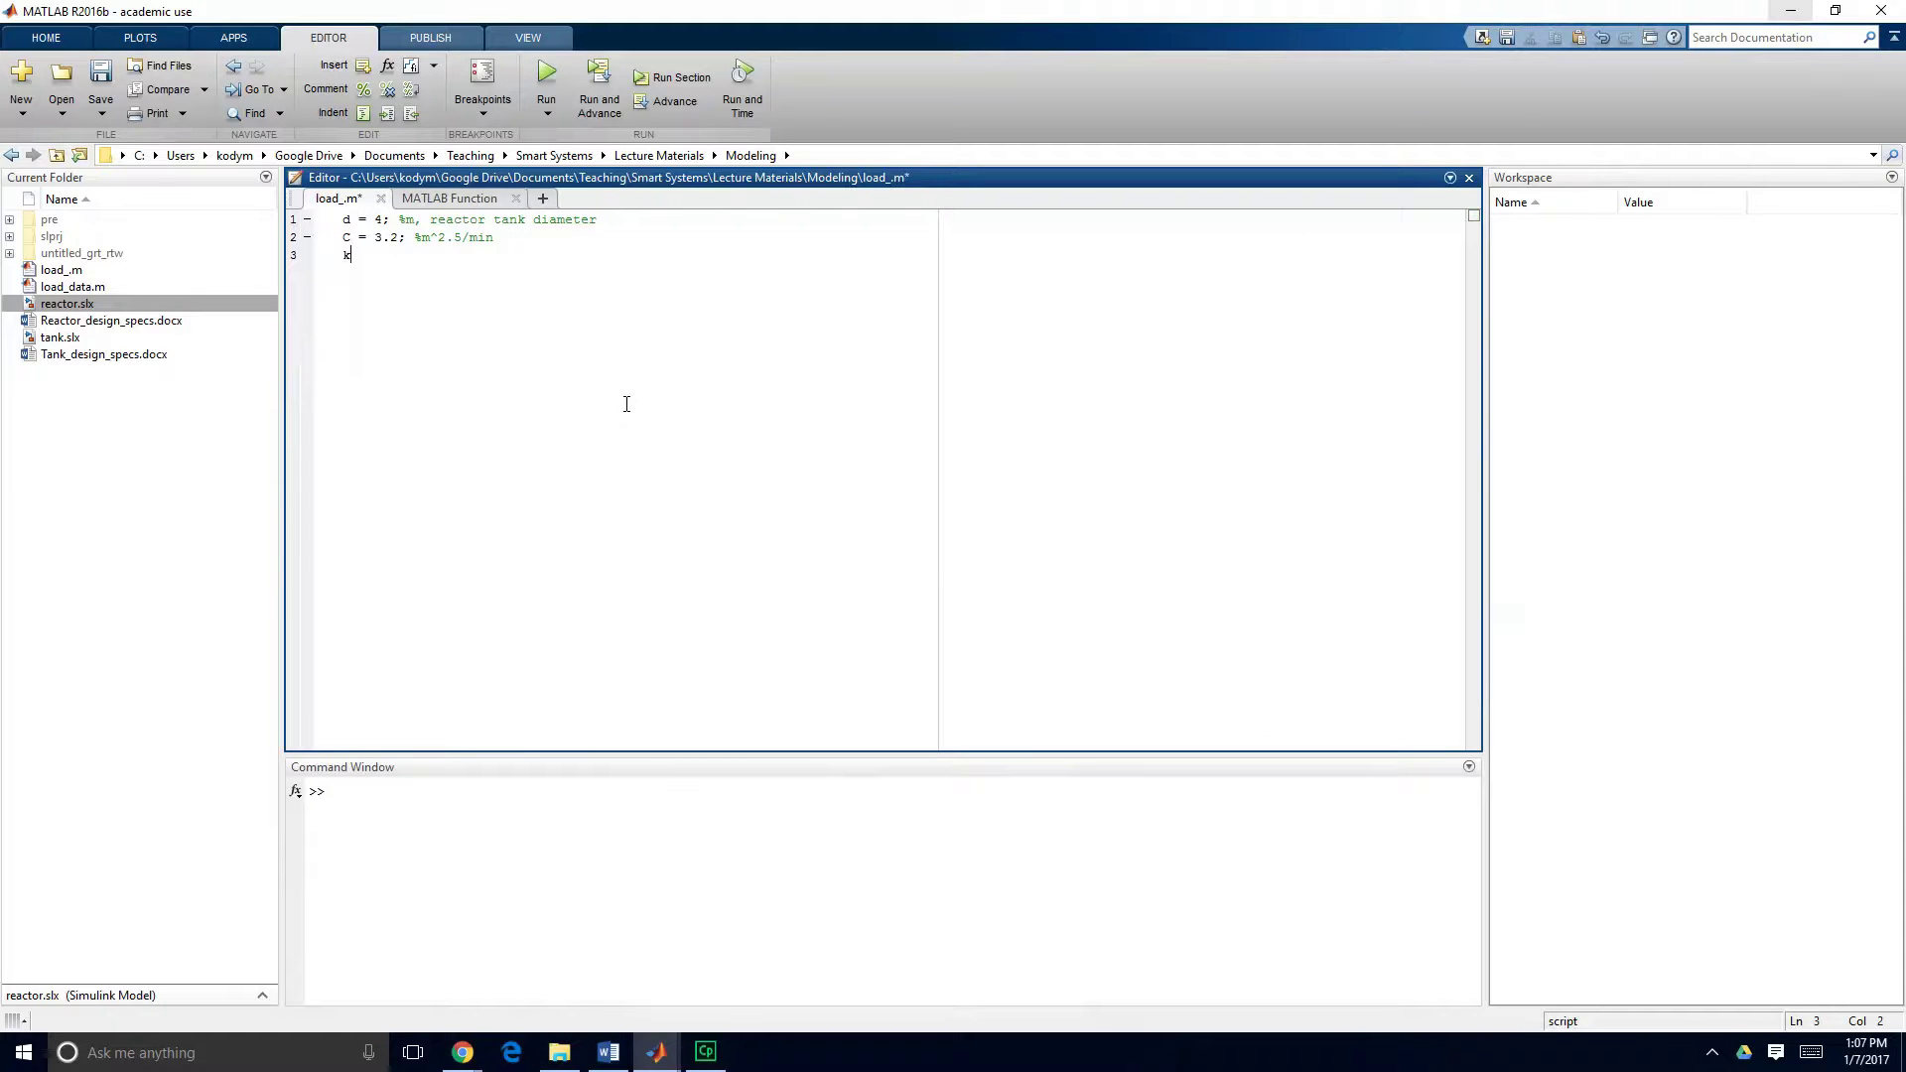
{"action": "type", "text": "o = 0.12; %min^-1, reaction constant"}
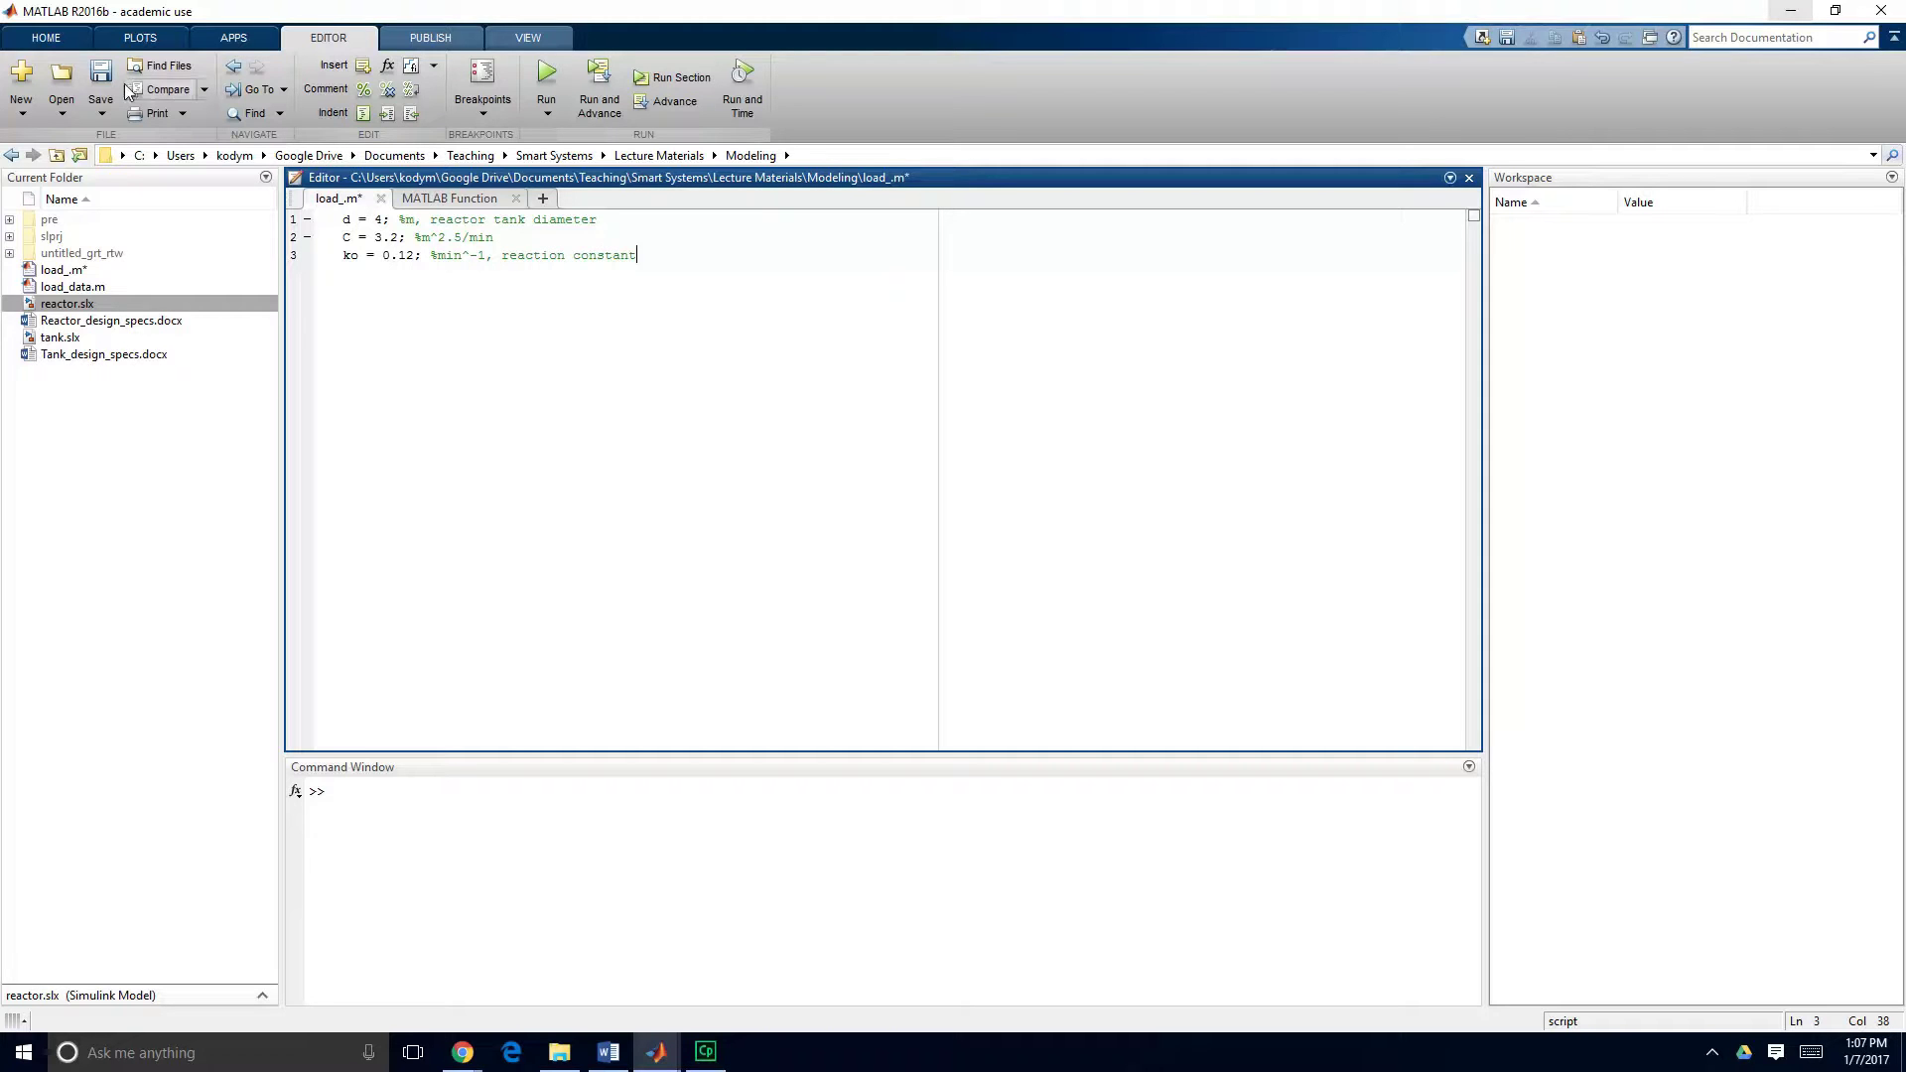
{"action": "left_click", "coordinate": [100, 78]}
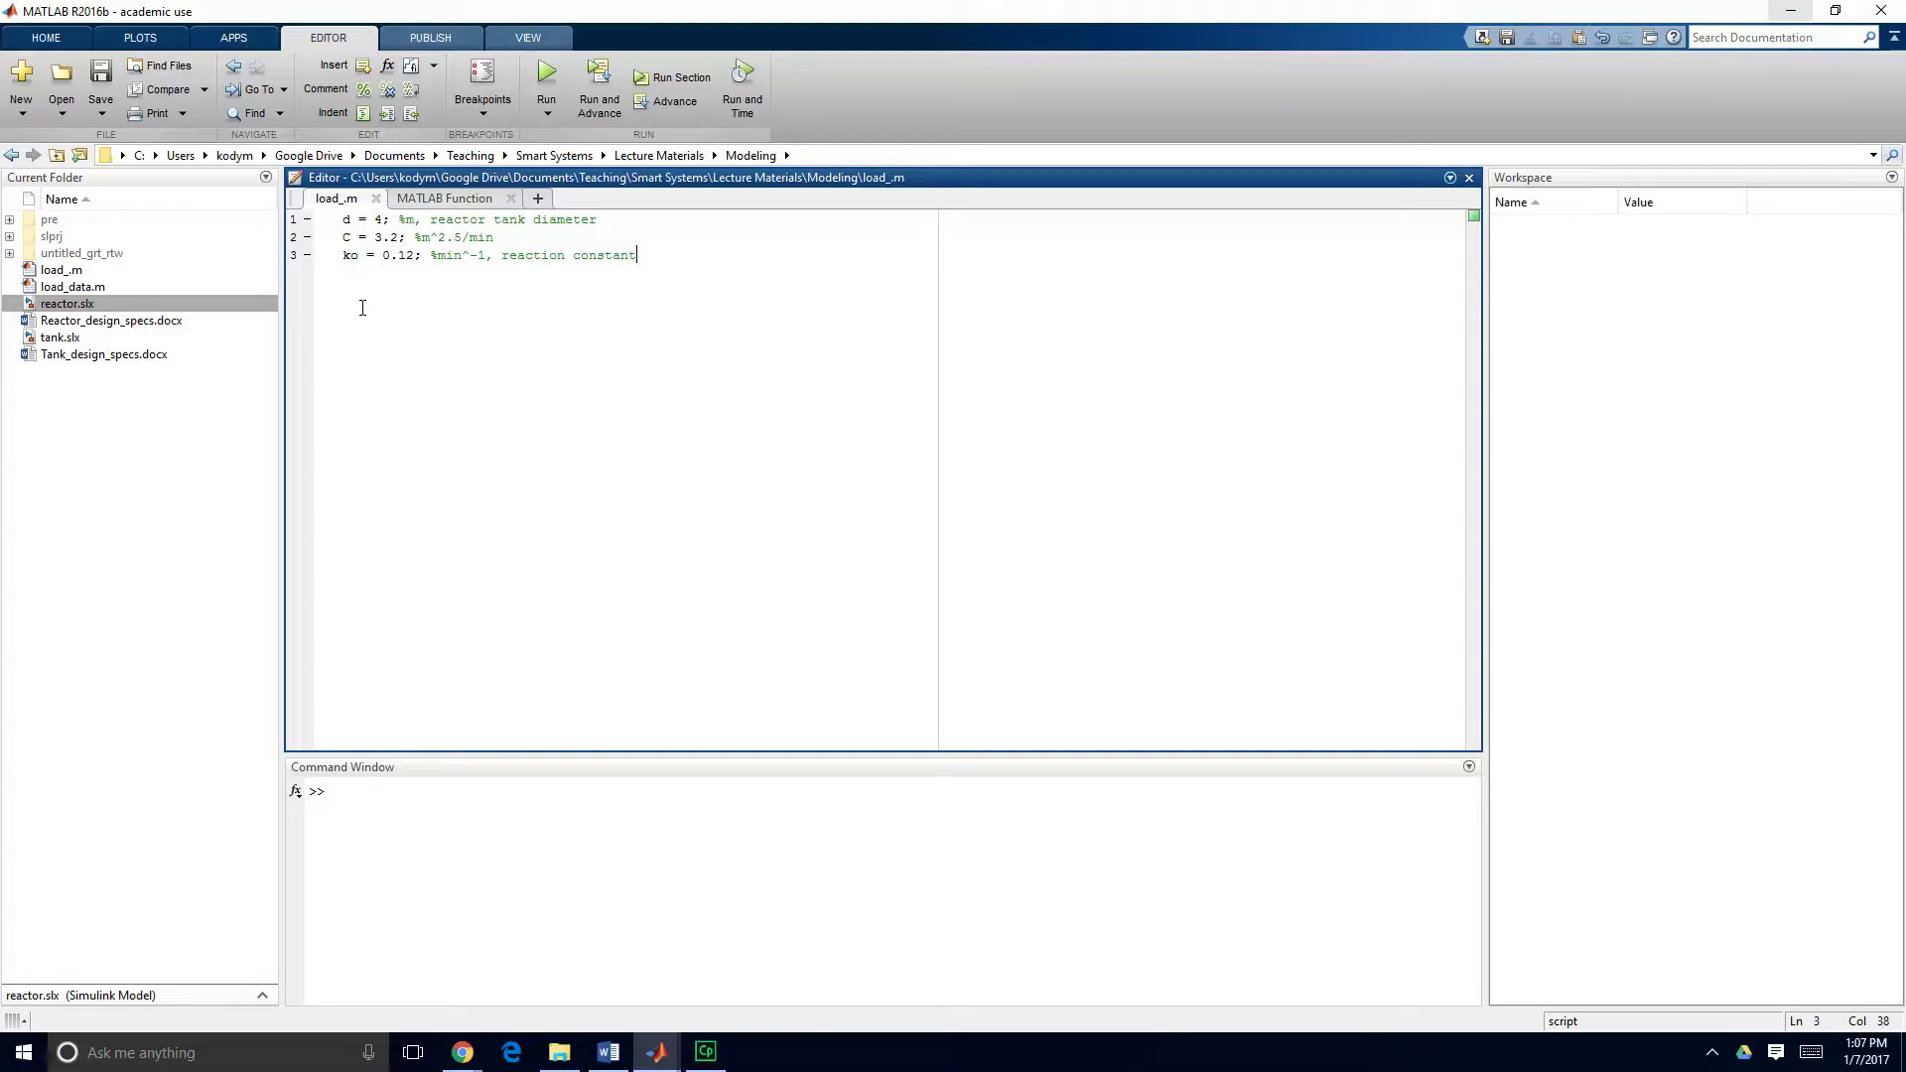
Run load_.m to load C, d and ko, then return to the reactor function.
{"action": "left_click", "coordinate": [547, 81]}
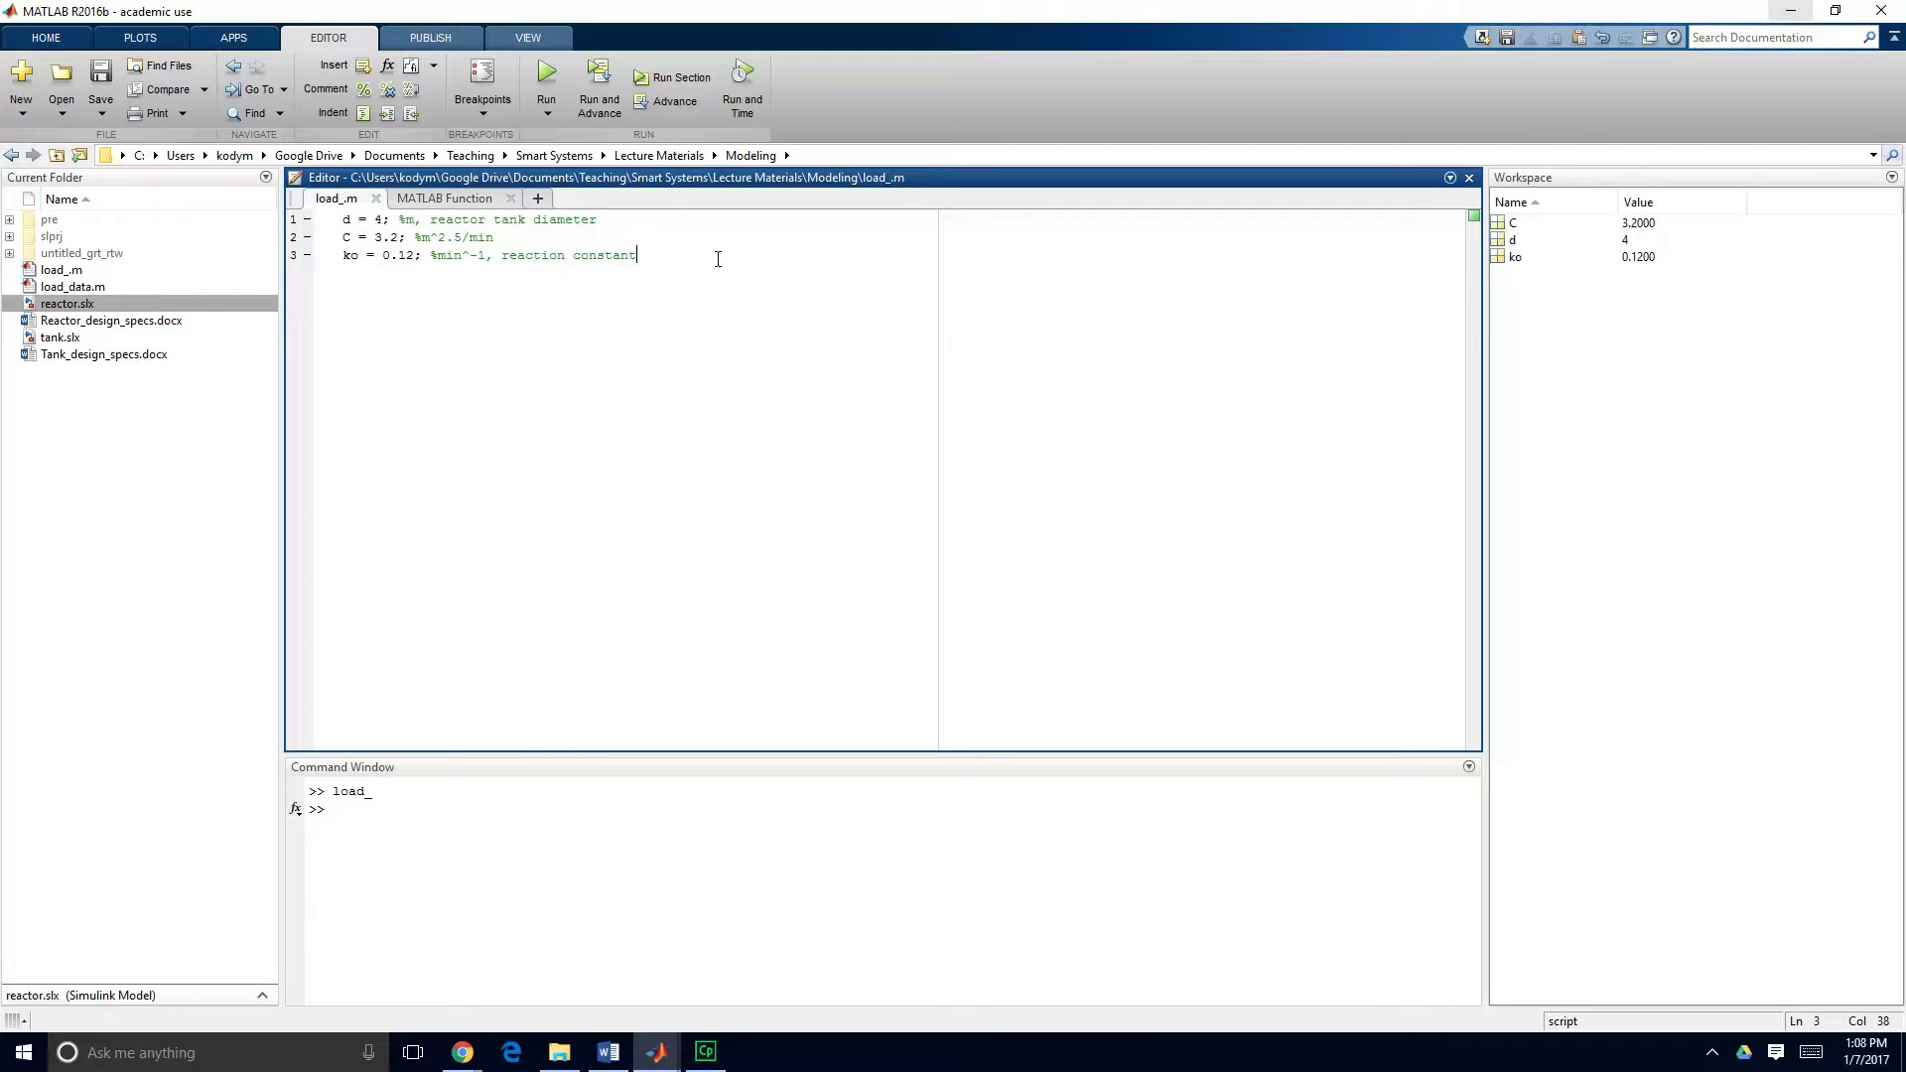
{"action": "left_click", "coordinate": [441, 199]}
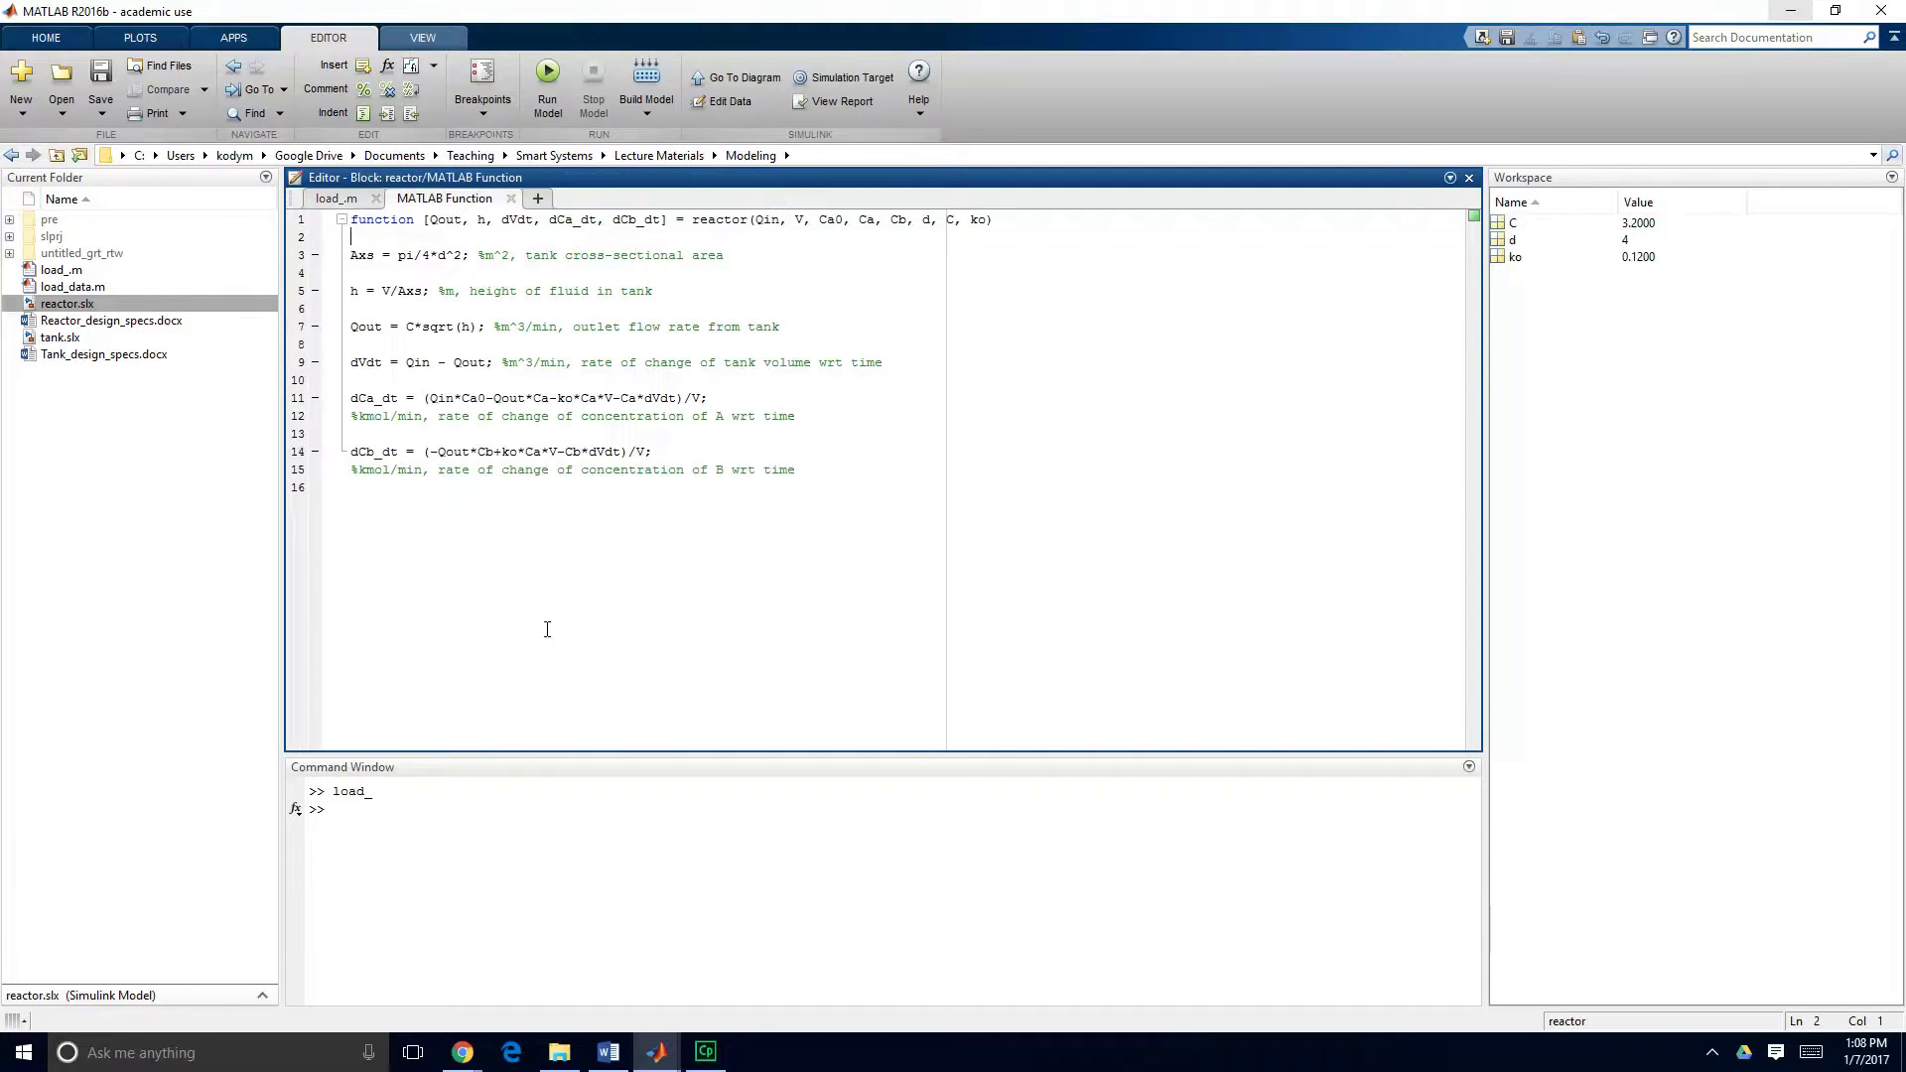
Enlarge the MATLAB Function block and reposition the Integrator, Scope and feedback line.
{"action": "mouse_move", "coordinate": [692, 1059]}
{"action": "left_click", "coordinate": [713, 983]}
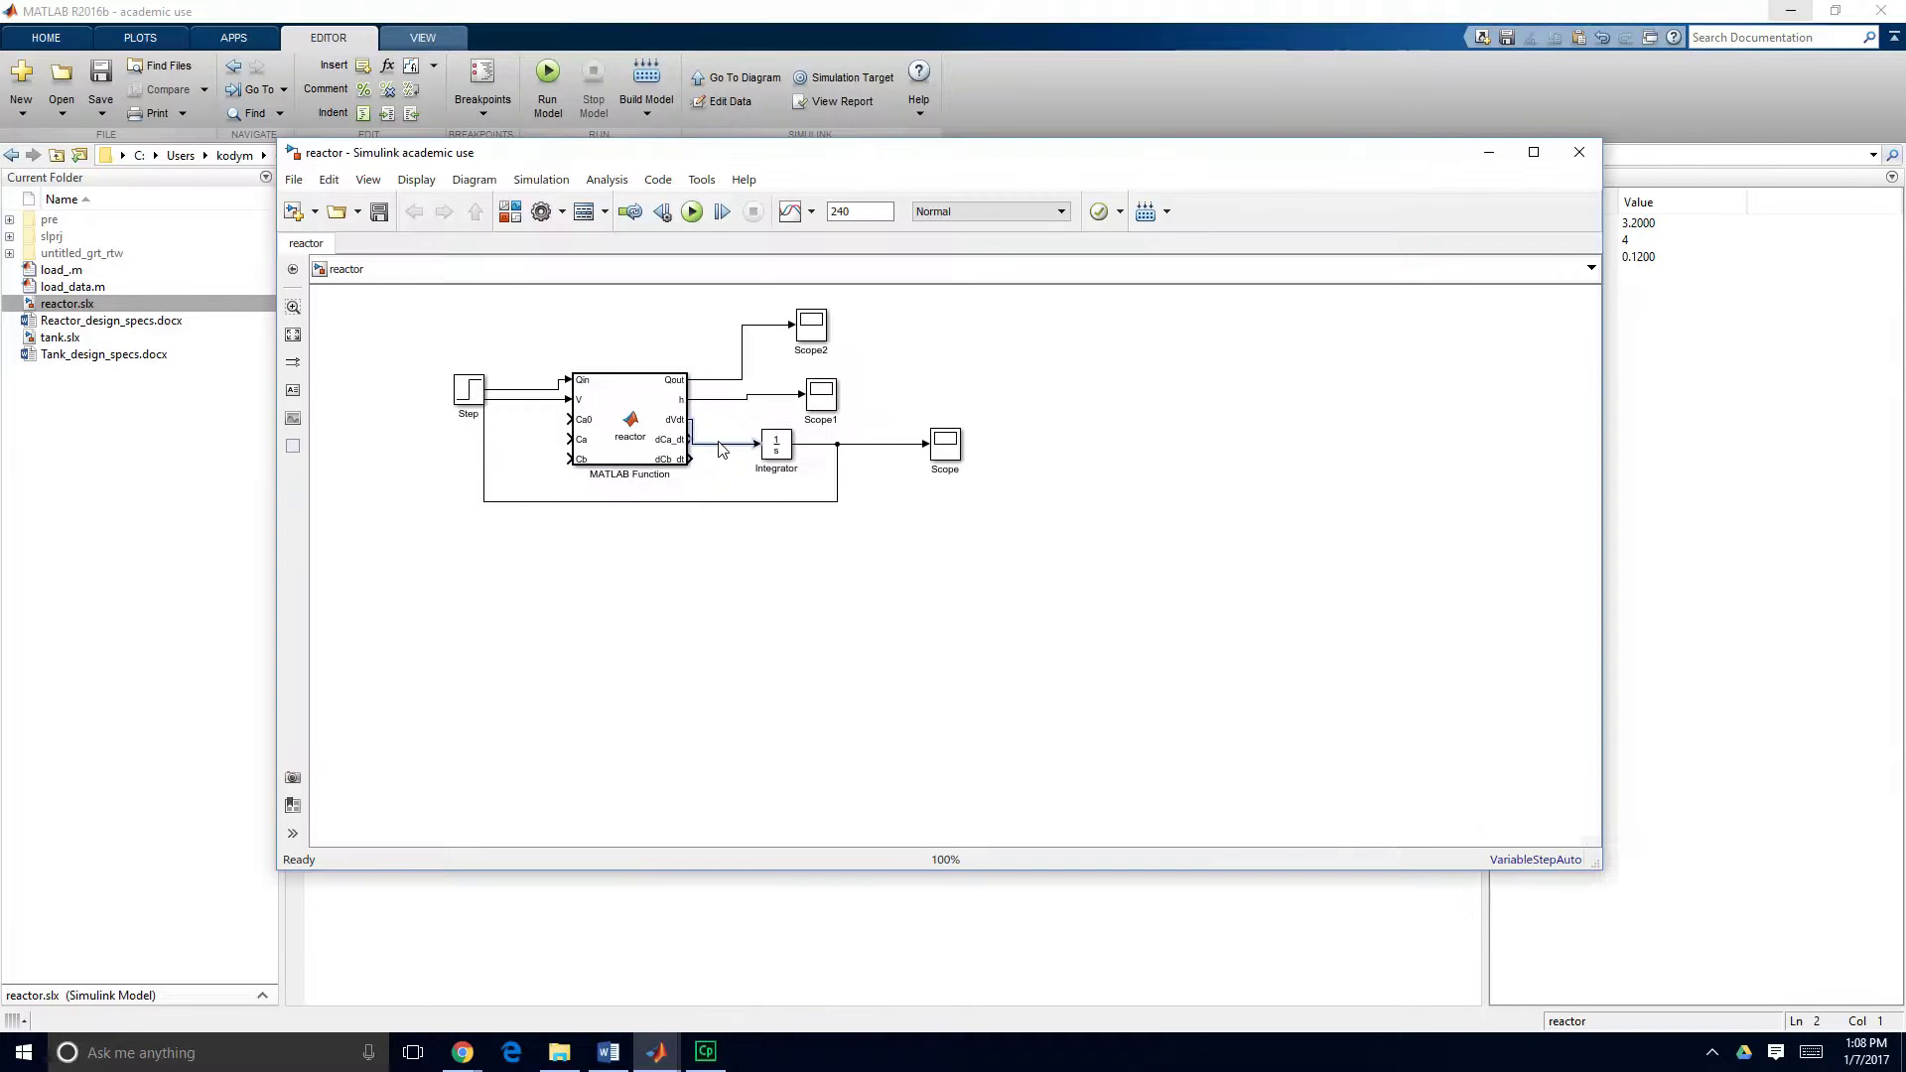
{"action": "left_click_drag", "start_coordinate": [704, 452], "coordinate": [711, 455]}
{"action": "left_click", "coordinate": [602, 398]}
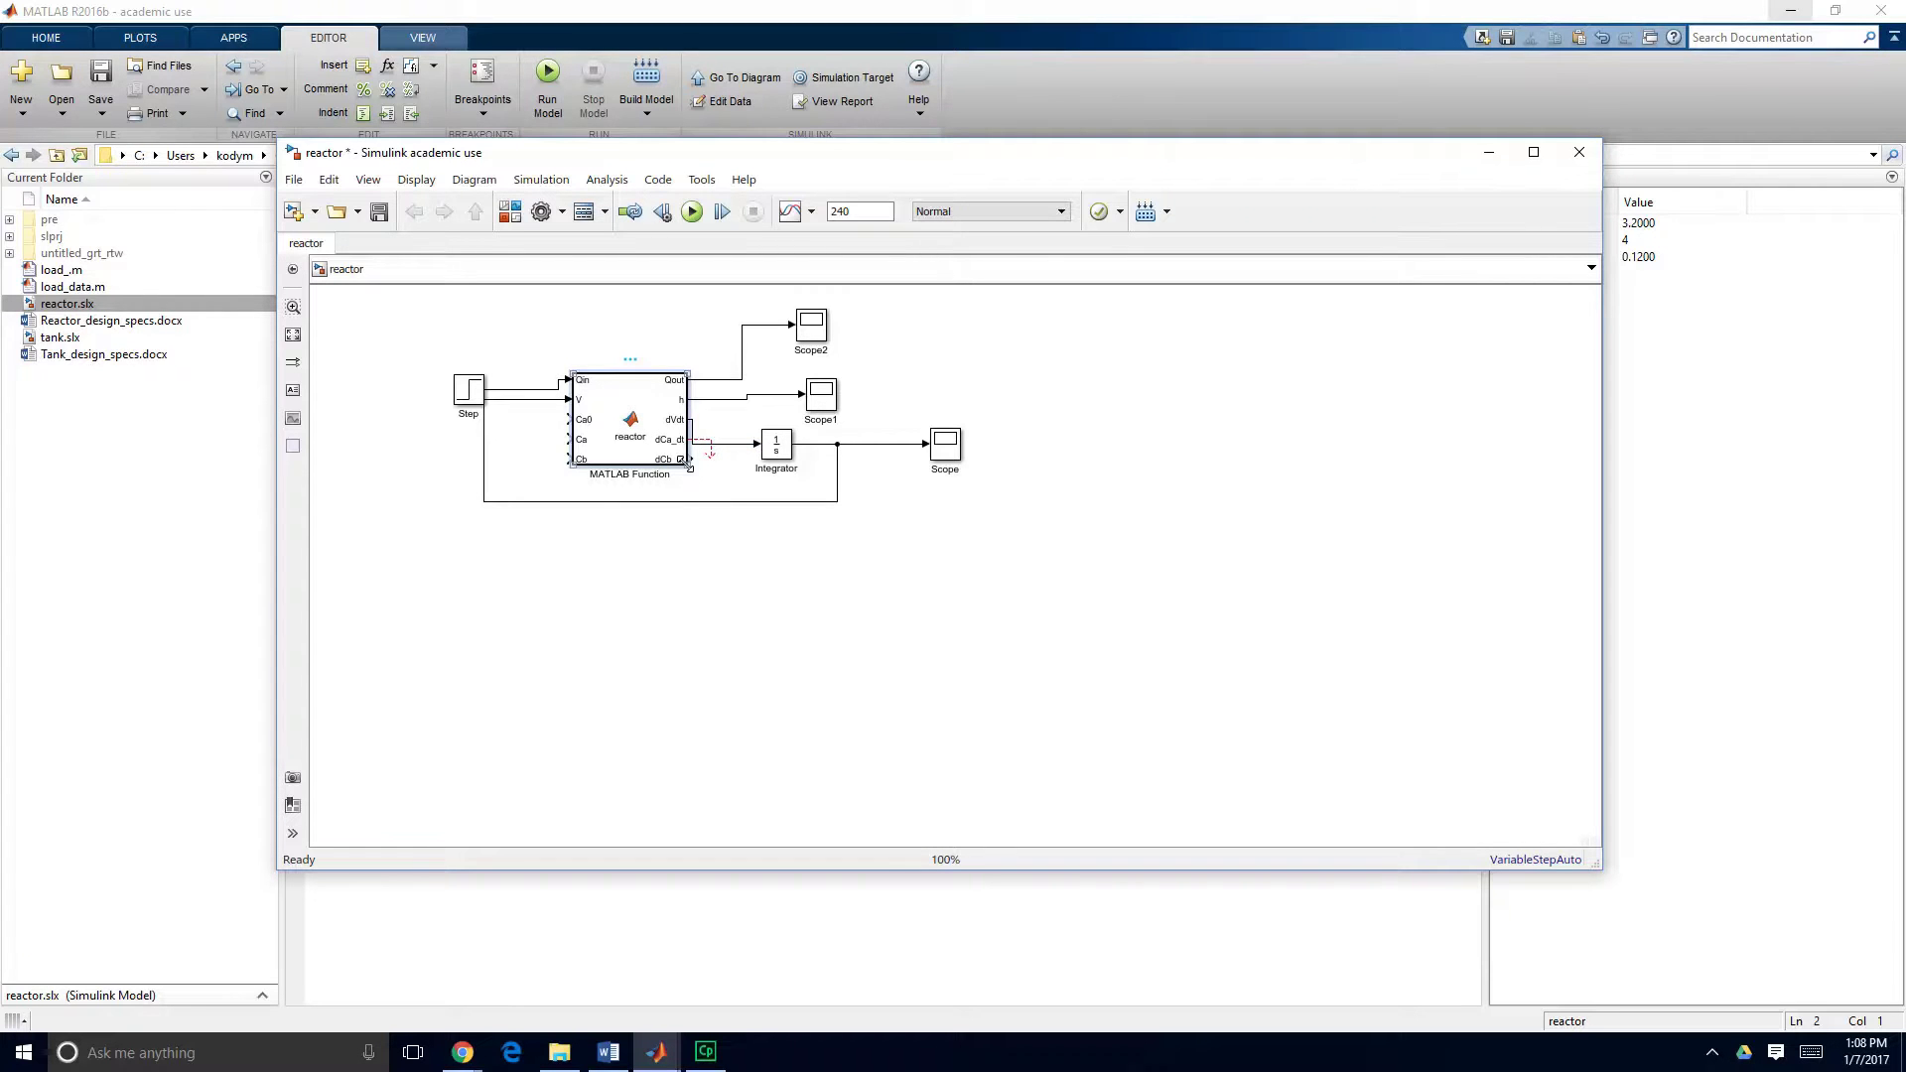
{"action": "left_click_drag", "start_coordinate": [685, 464], "coordinate": [721, 552]}
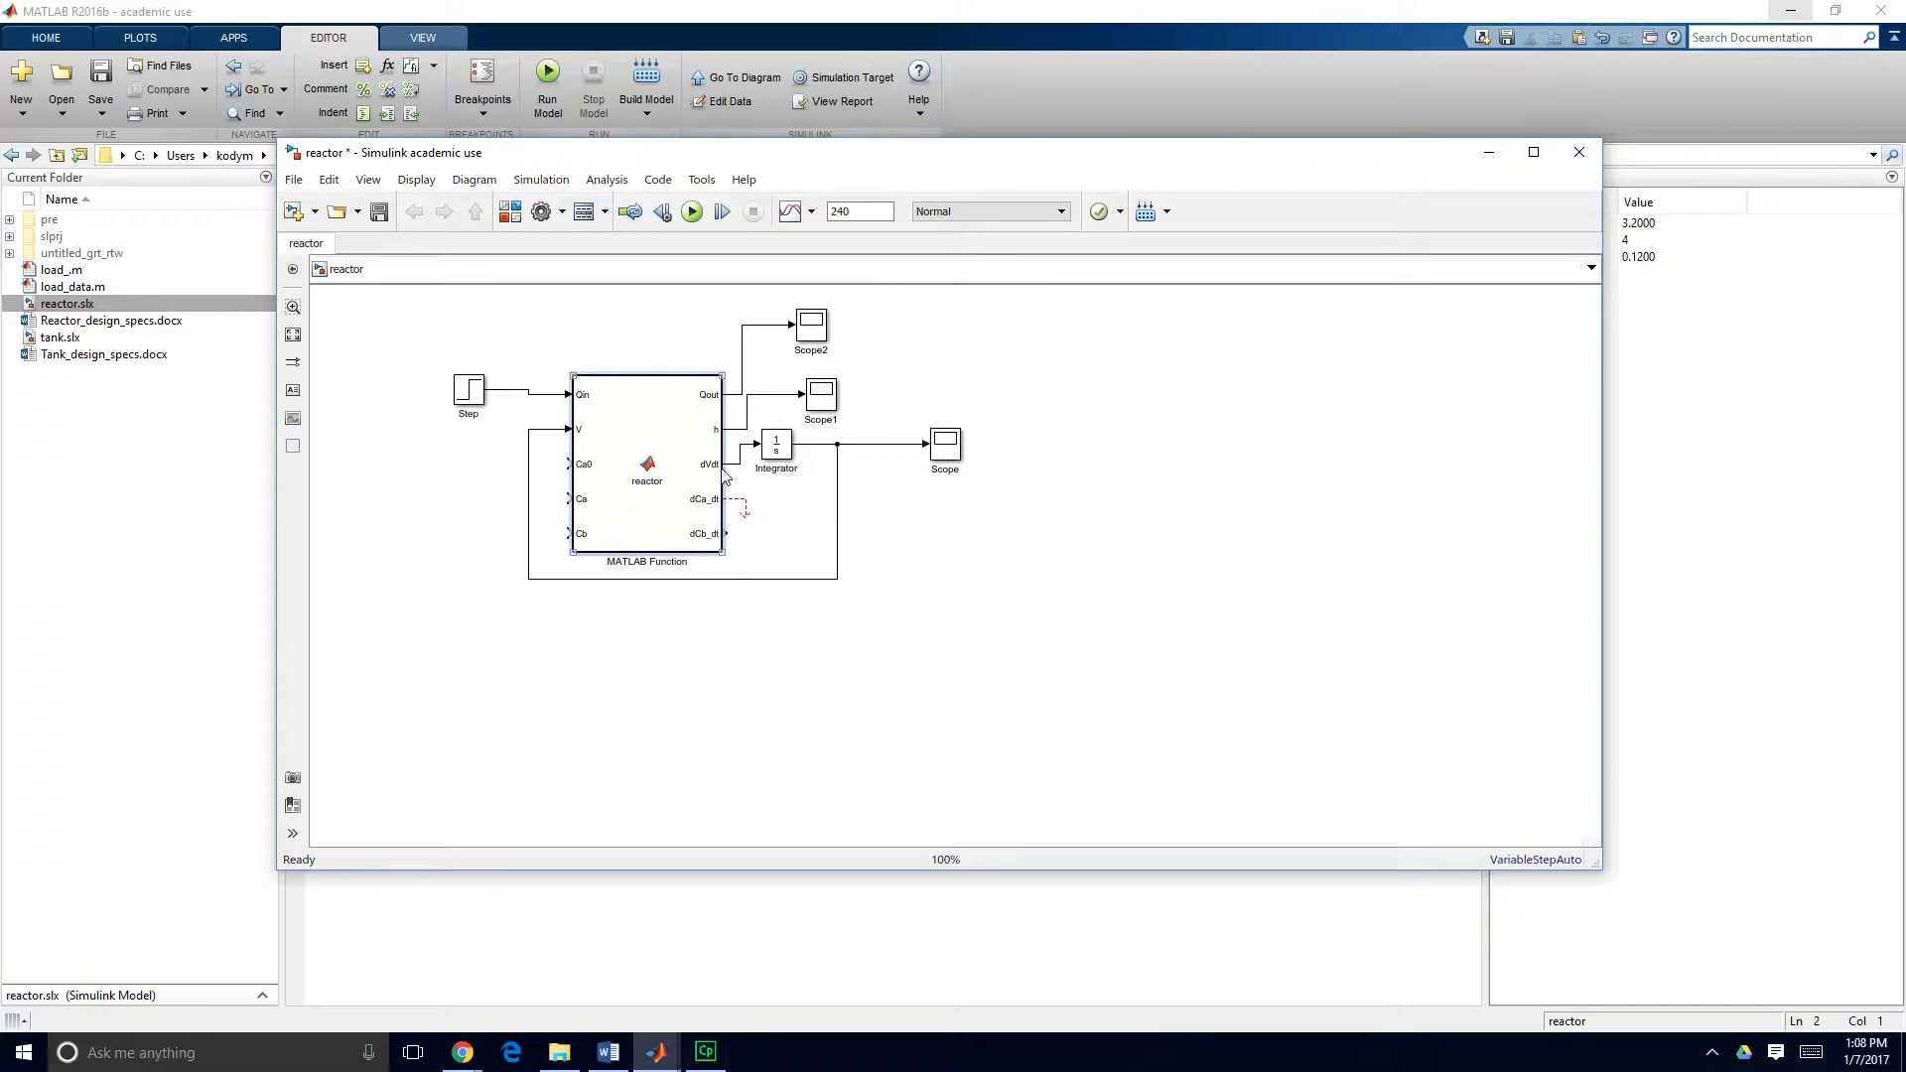
{"action": "left_click_drag", "start_coordinate": [780, 448], "coordinate": [796, 466]}
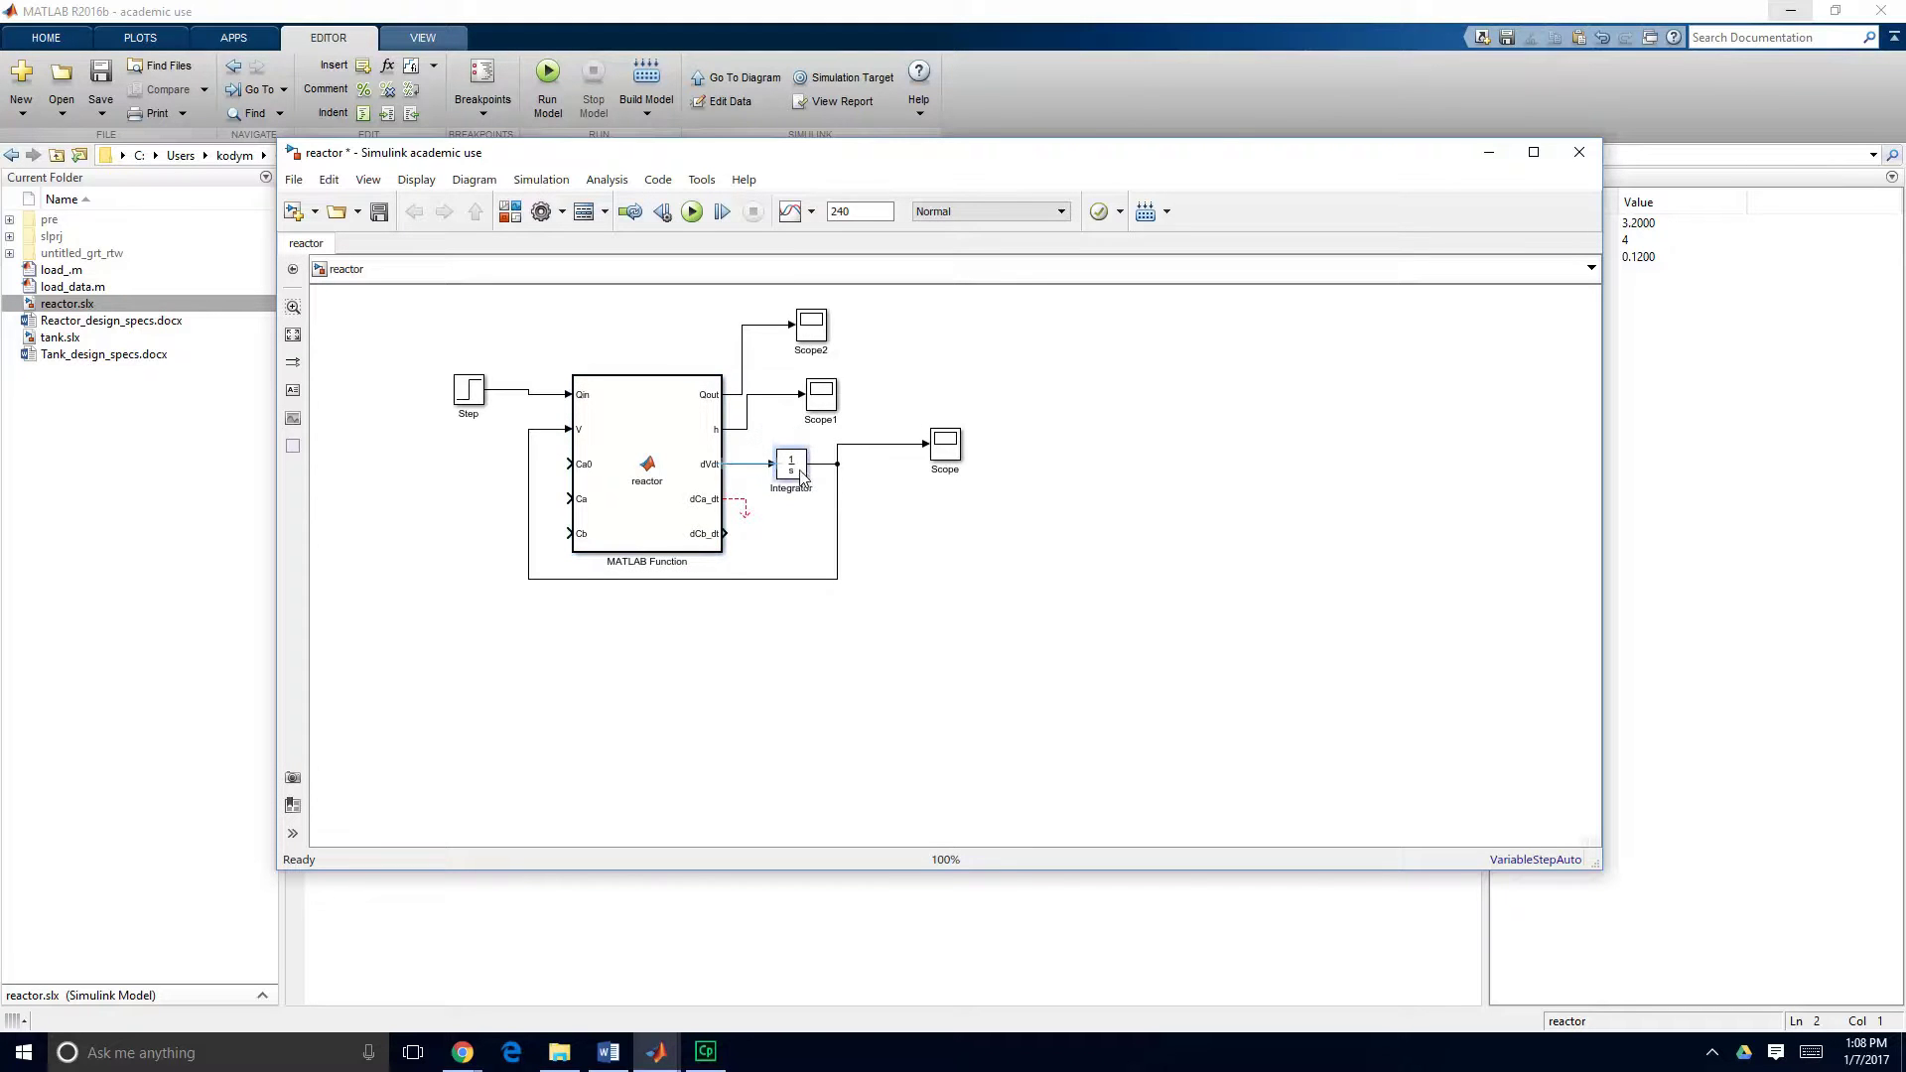
{"action": "left_click_drag", "start_coordinate": [945, 445], "coordinate": [1005, 465]}
{"action": "left_click_drag", "start_coordinate": [836, 578], "coordinate": [882, 730]}
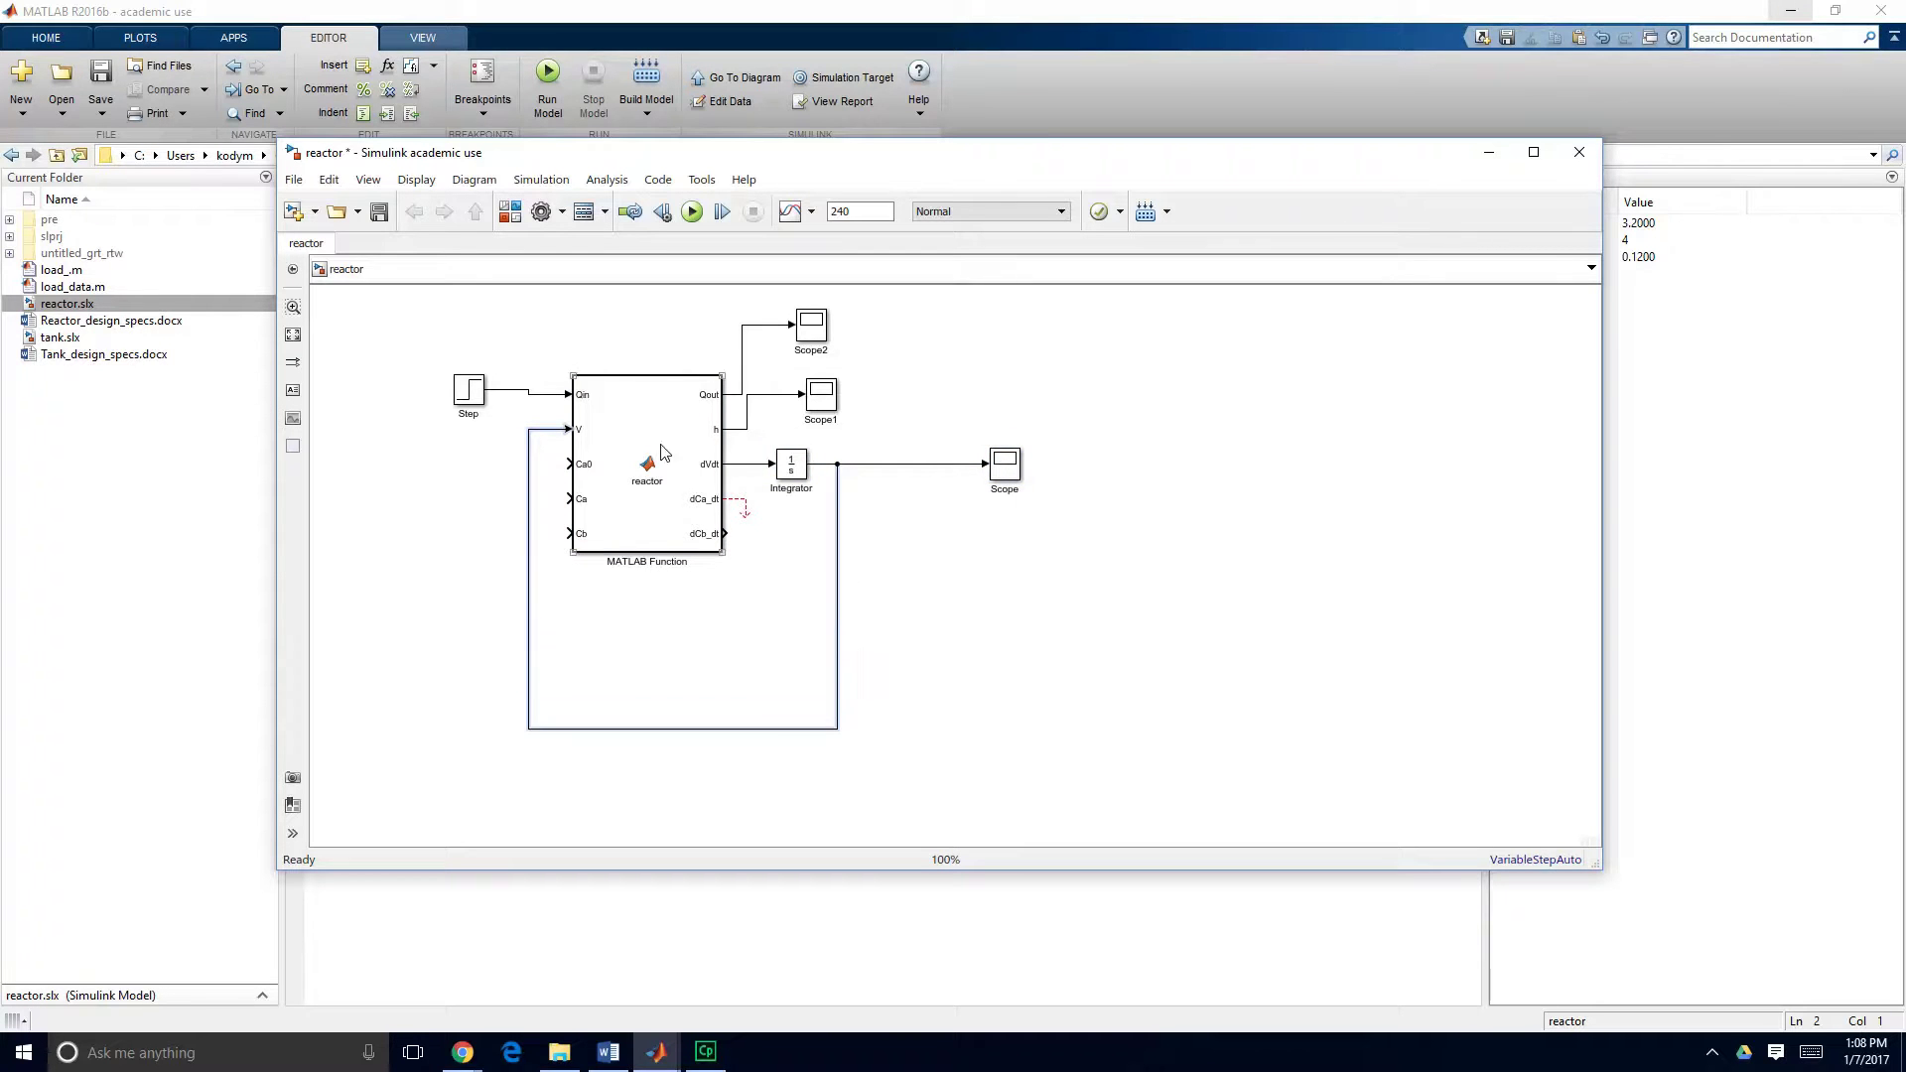
{"action": "left_click", "coordinate": [643, 476]}
{"action": "left_click", "coordinate": [617, 359]}
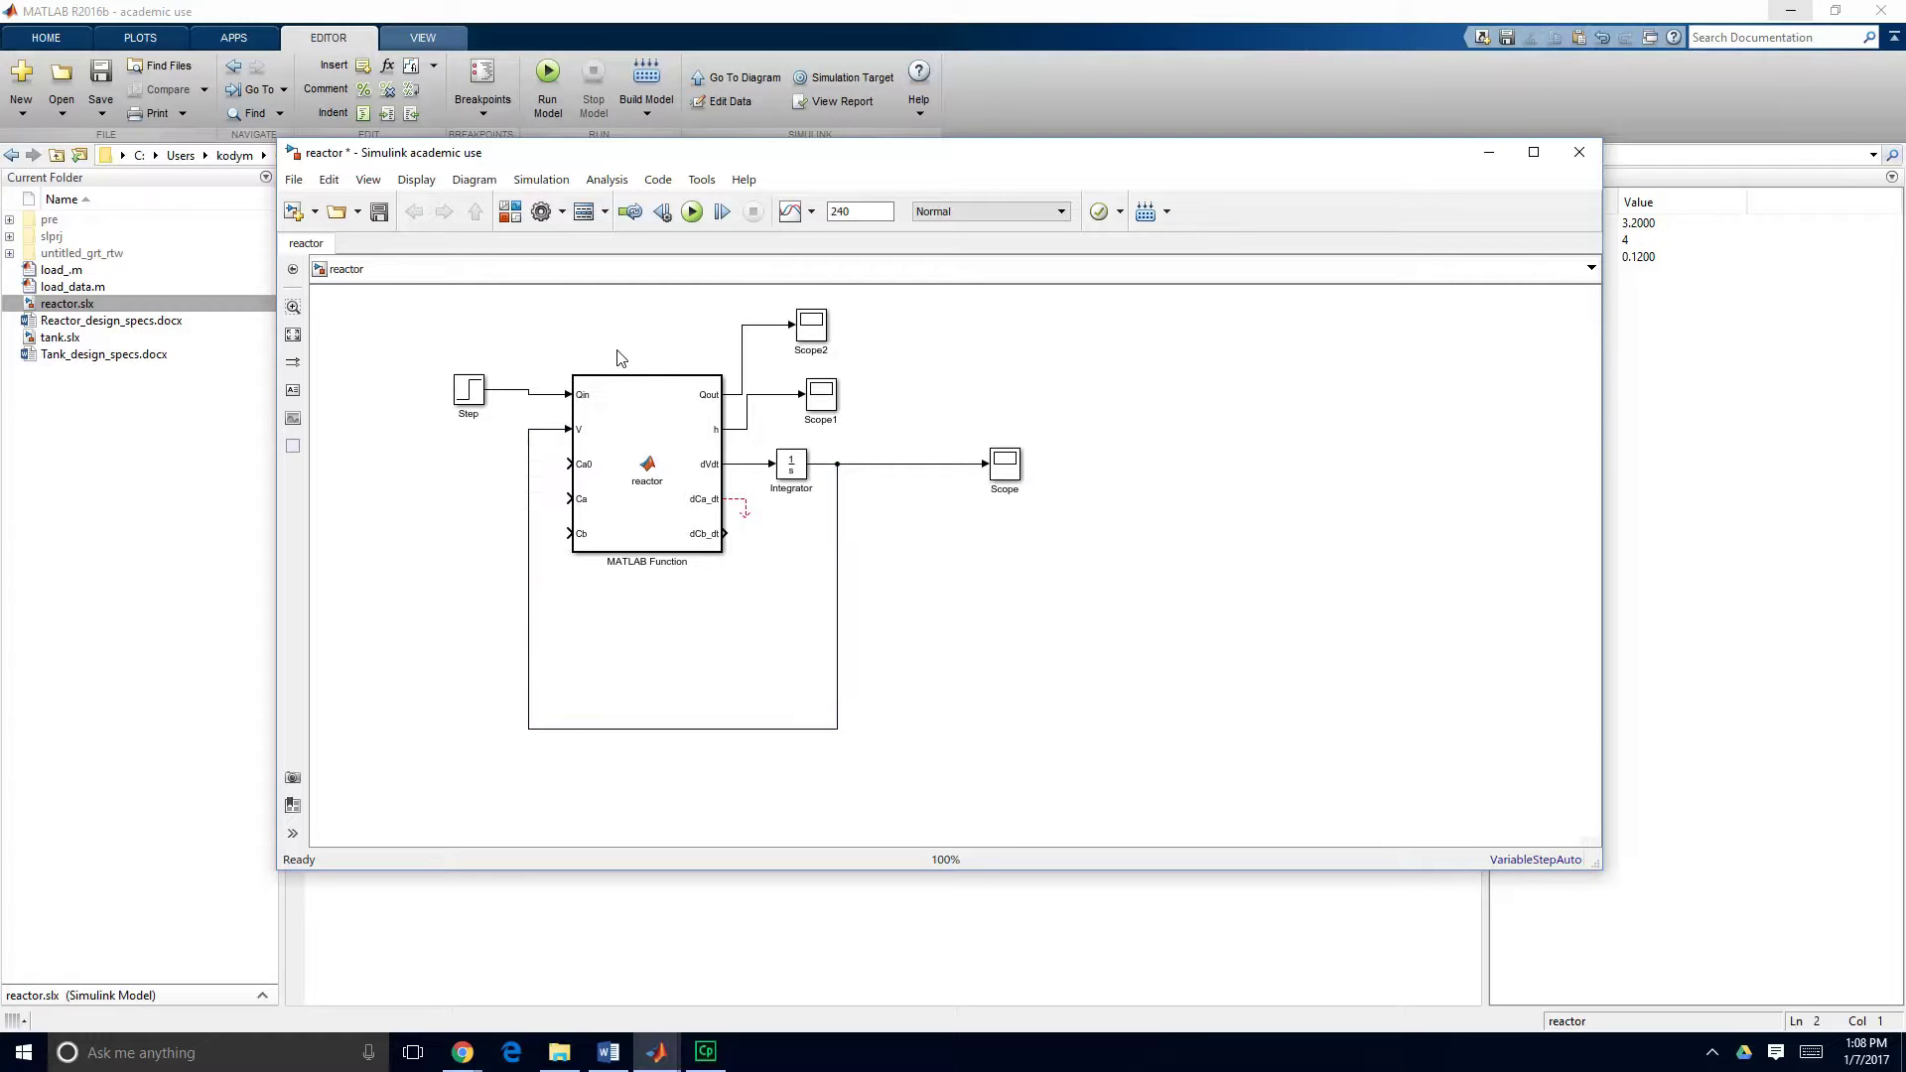
Copy the Integrator as Integrator1 and connect its output back to the Ca input.
{"action": "left_click", "coordinate": [791, 471]}
{"action": "left_click_drag", "start_coordinate": [793, 474], "coordinate": [769, 510]}
{"action": "left_click", "coordinate": [706, 537]}
{"action": "left_click", "coordinate": [795, 518]}
{"action": "left_click_drag", "start_coordinate": [809, 509], "coordinate": [540, 536]}
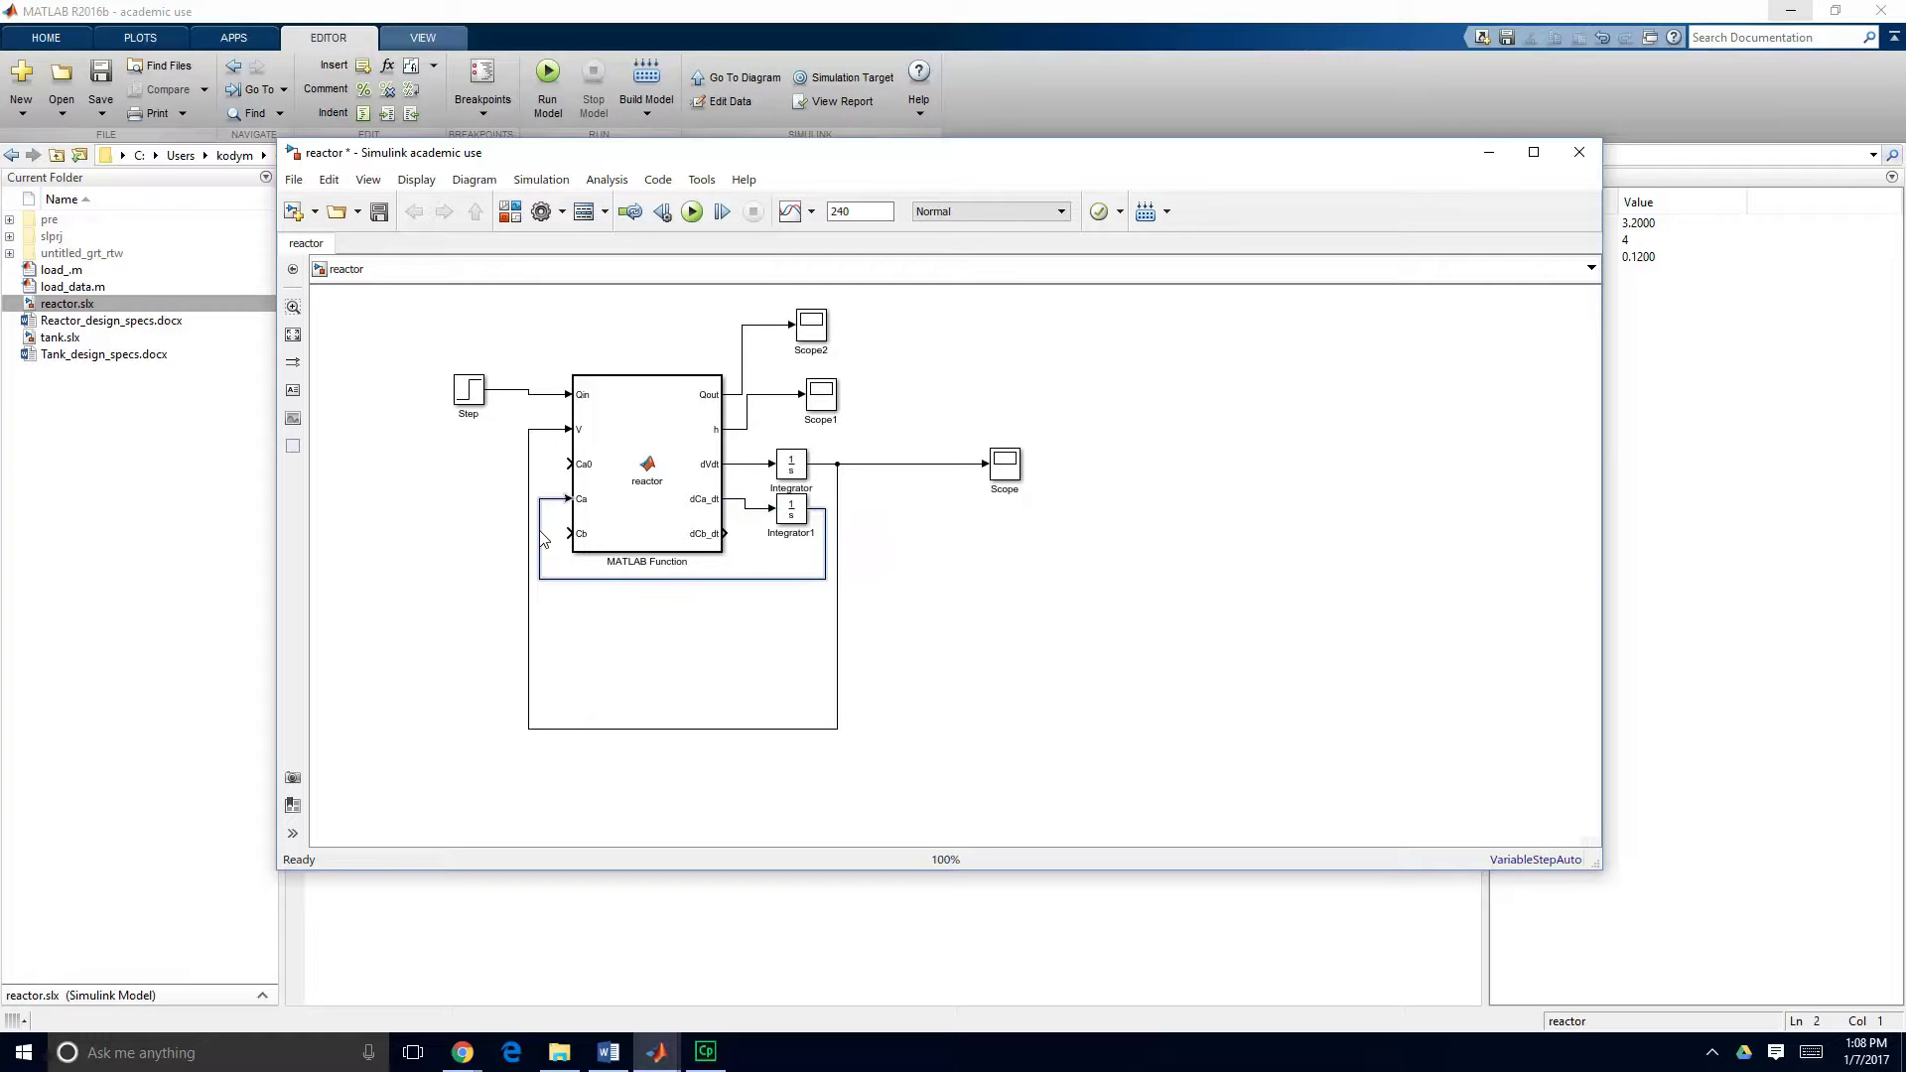
{"action": "left_click", "coordinate": [793, 516]}
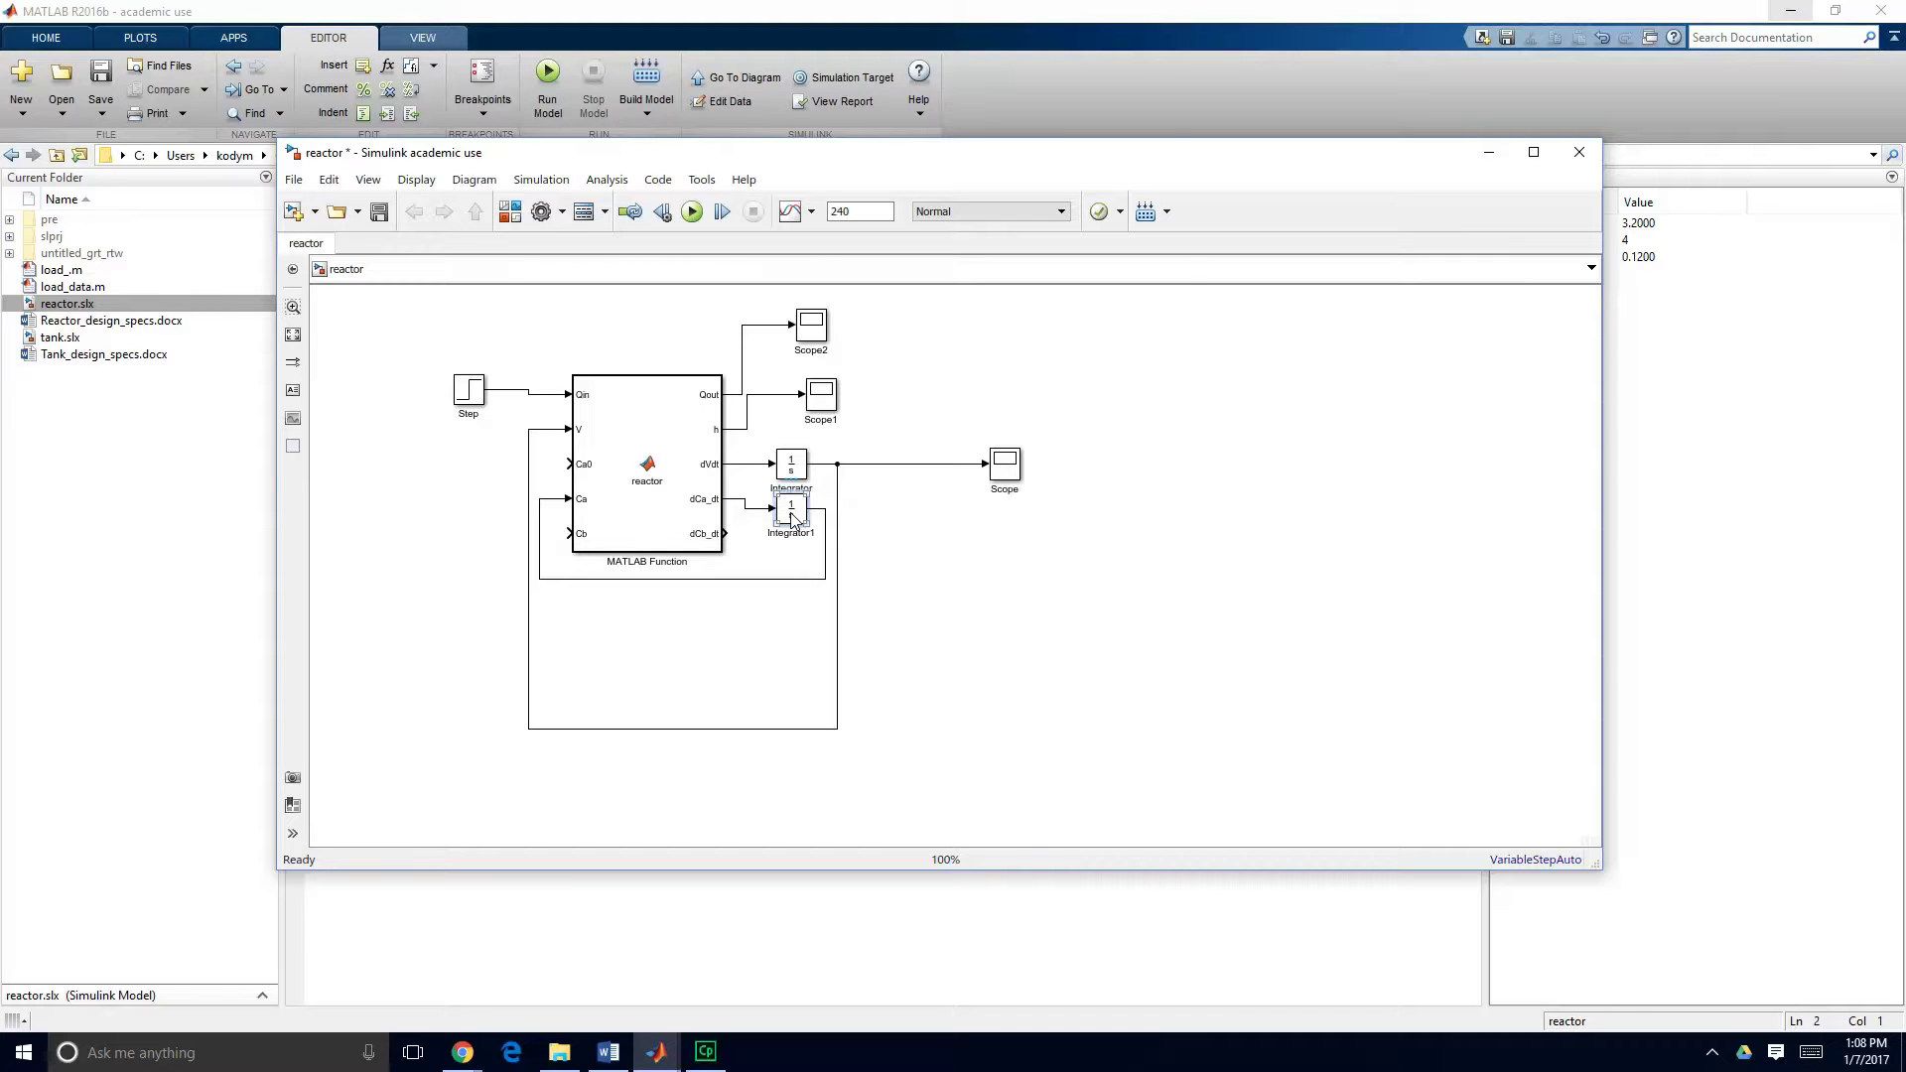
Change Integrator1's initial condition from 70 to 10.
{"action": "double_click", "coordinate": [793, 517]}
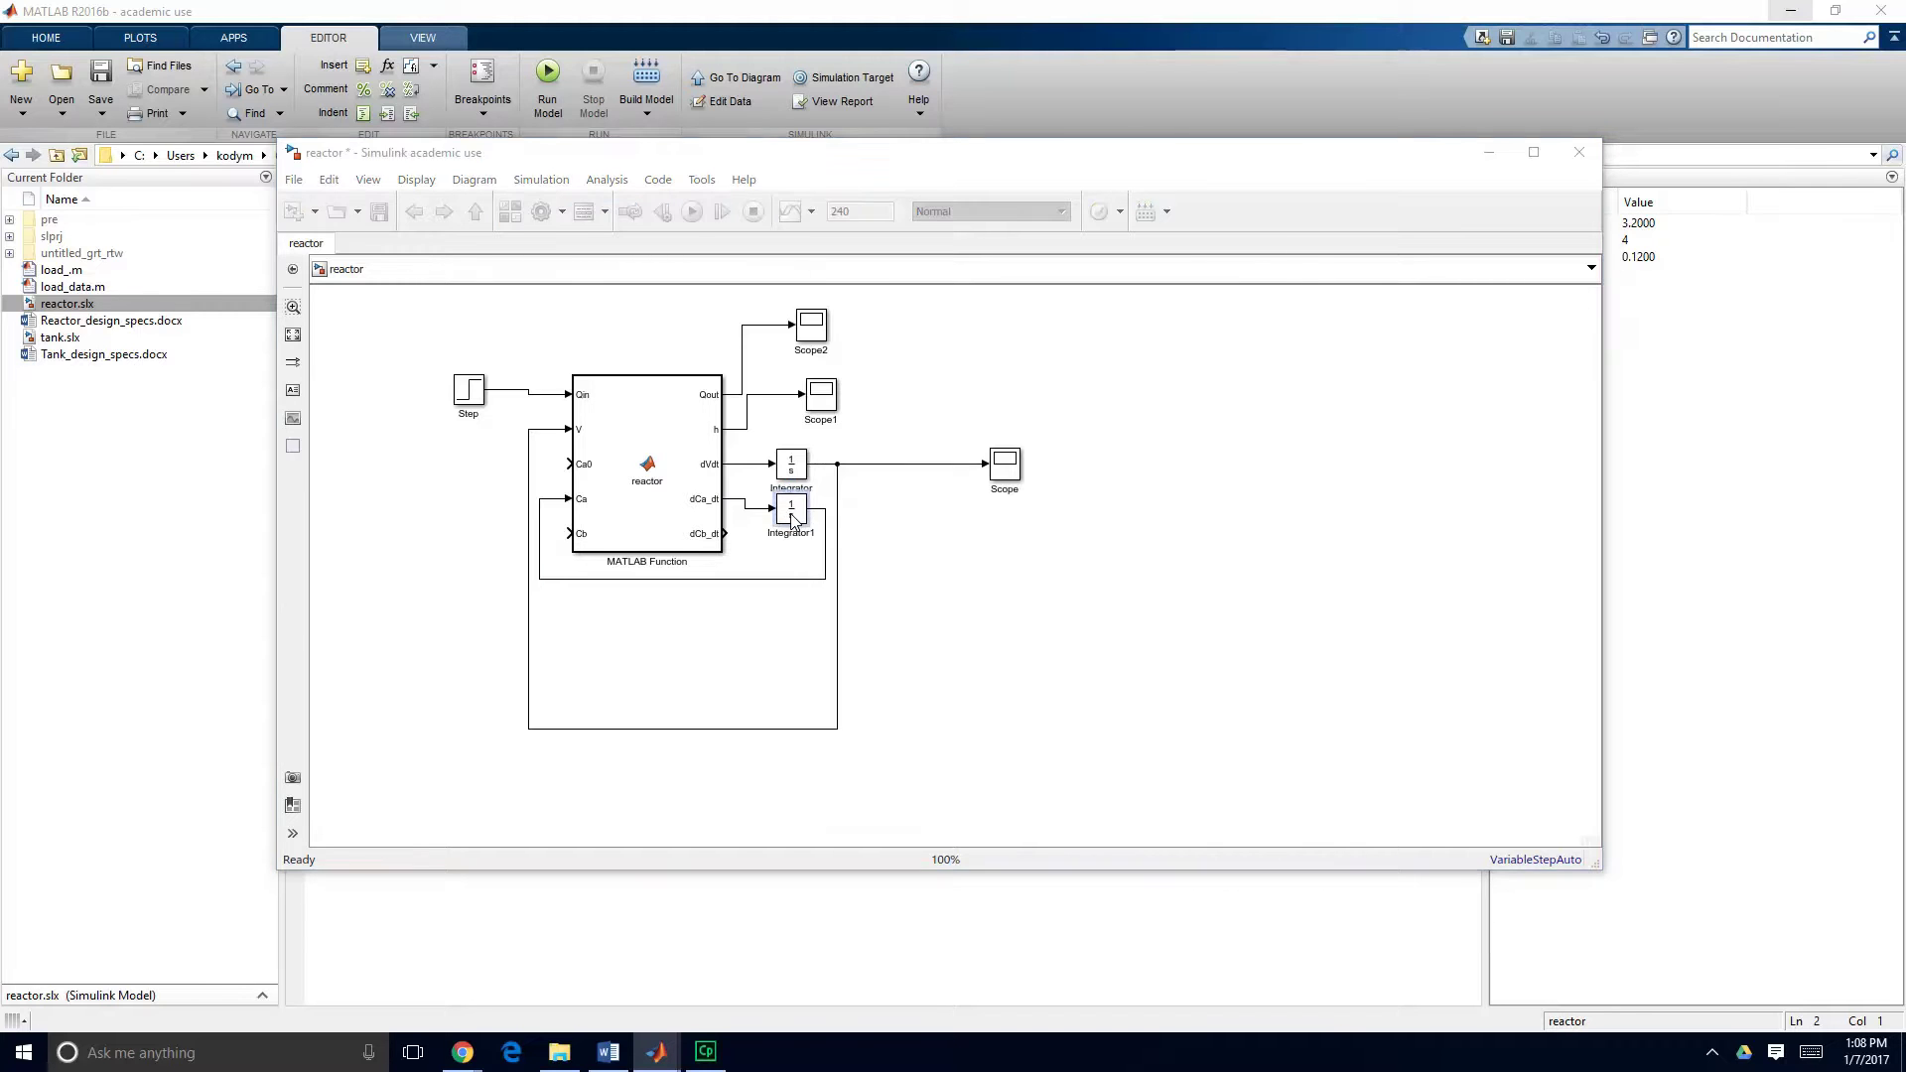
{"action": "double_click", "coordinate": [868, 453]}
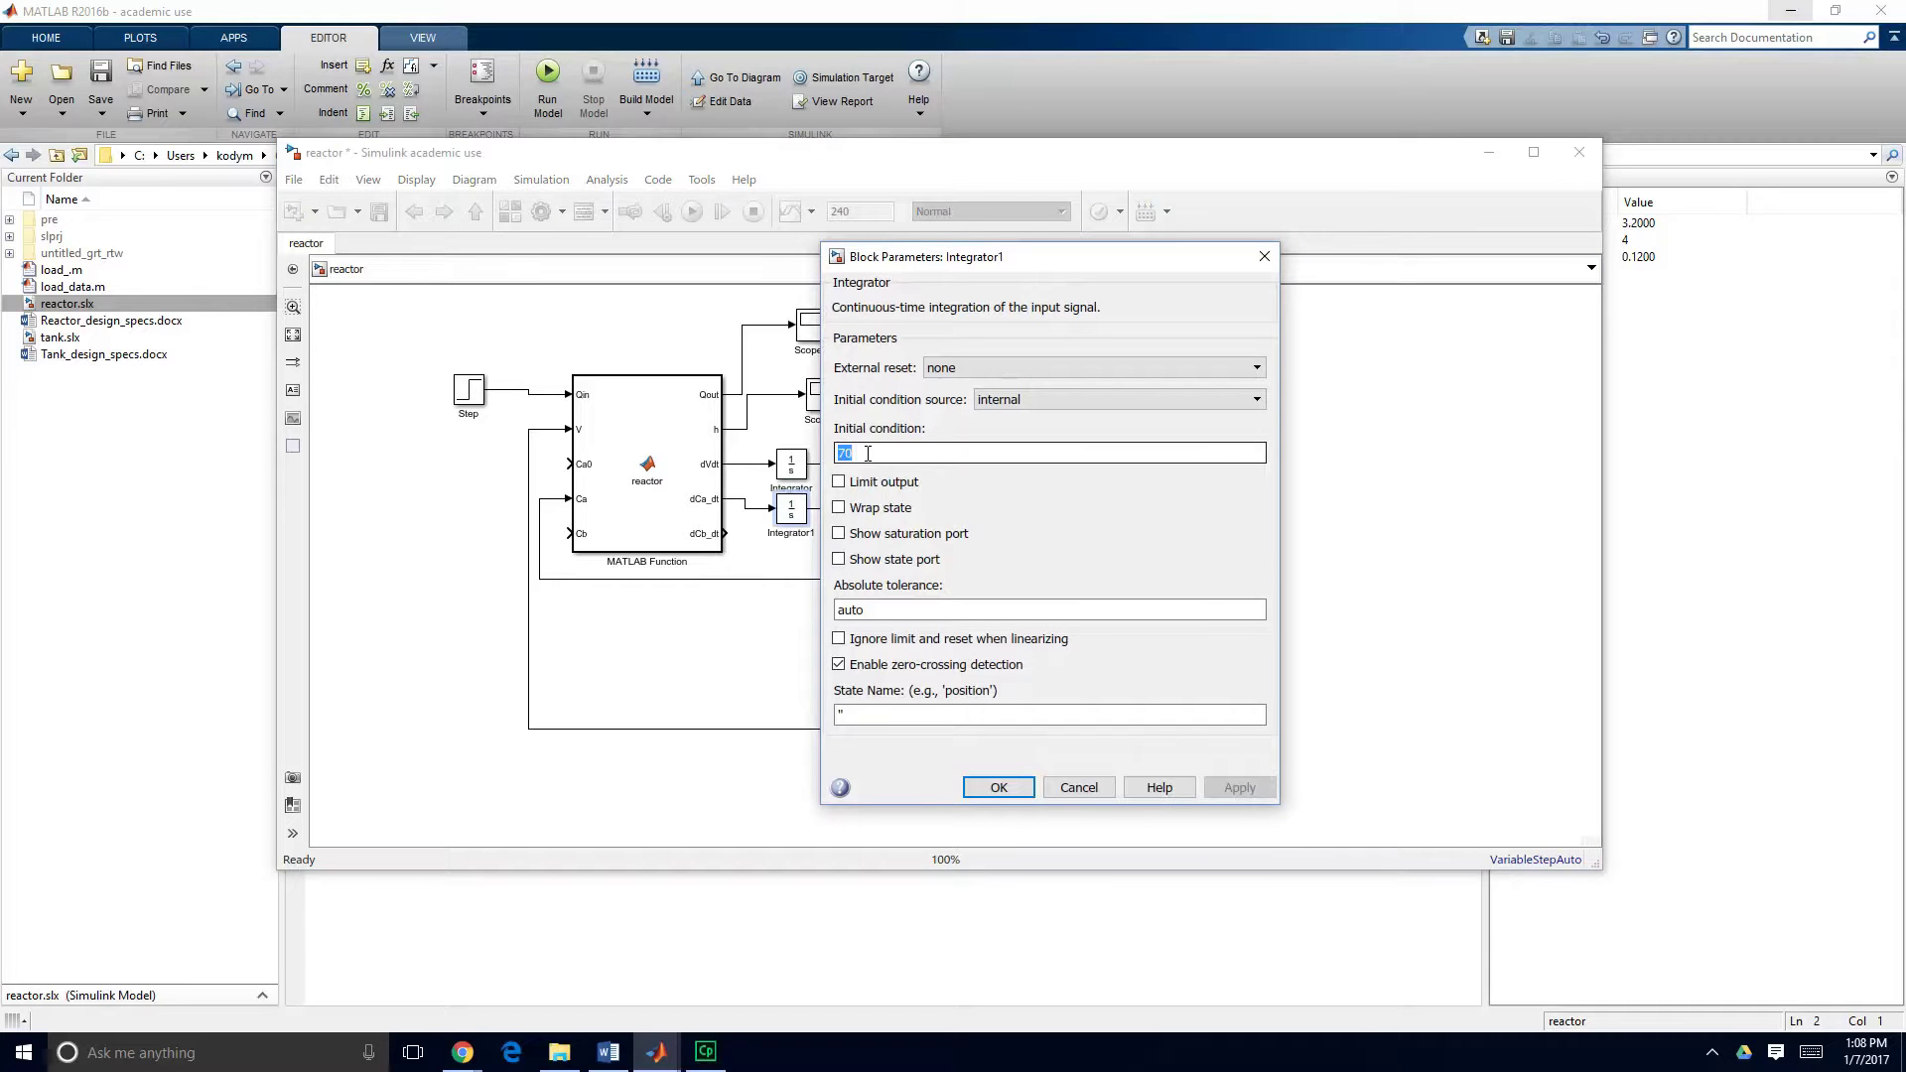
{"action": "type", "text": "10"}
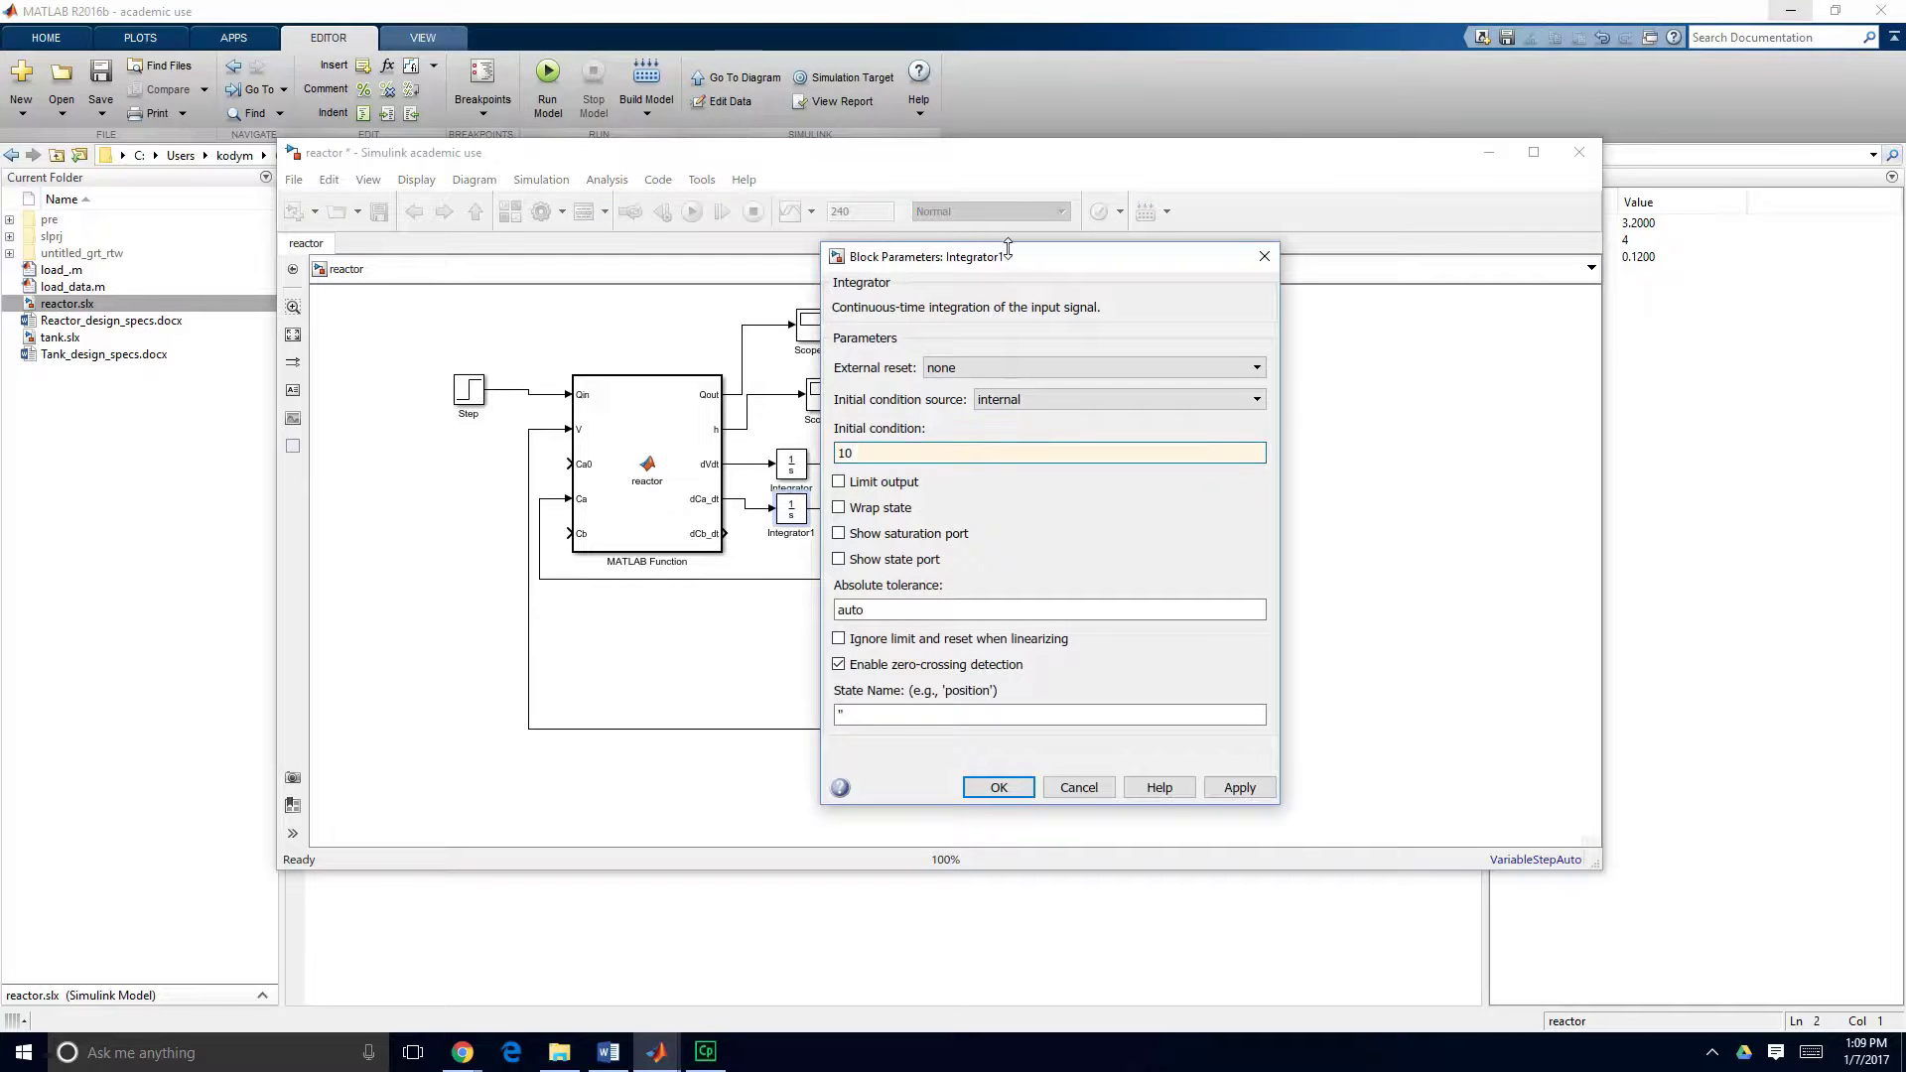
{"action": "left_click_drag", "start_coordinate": [1026, 260], "coordinate": [953, 220]}
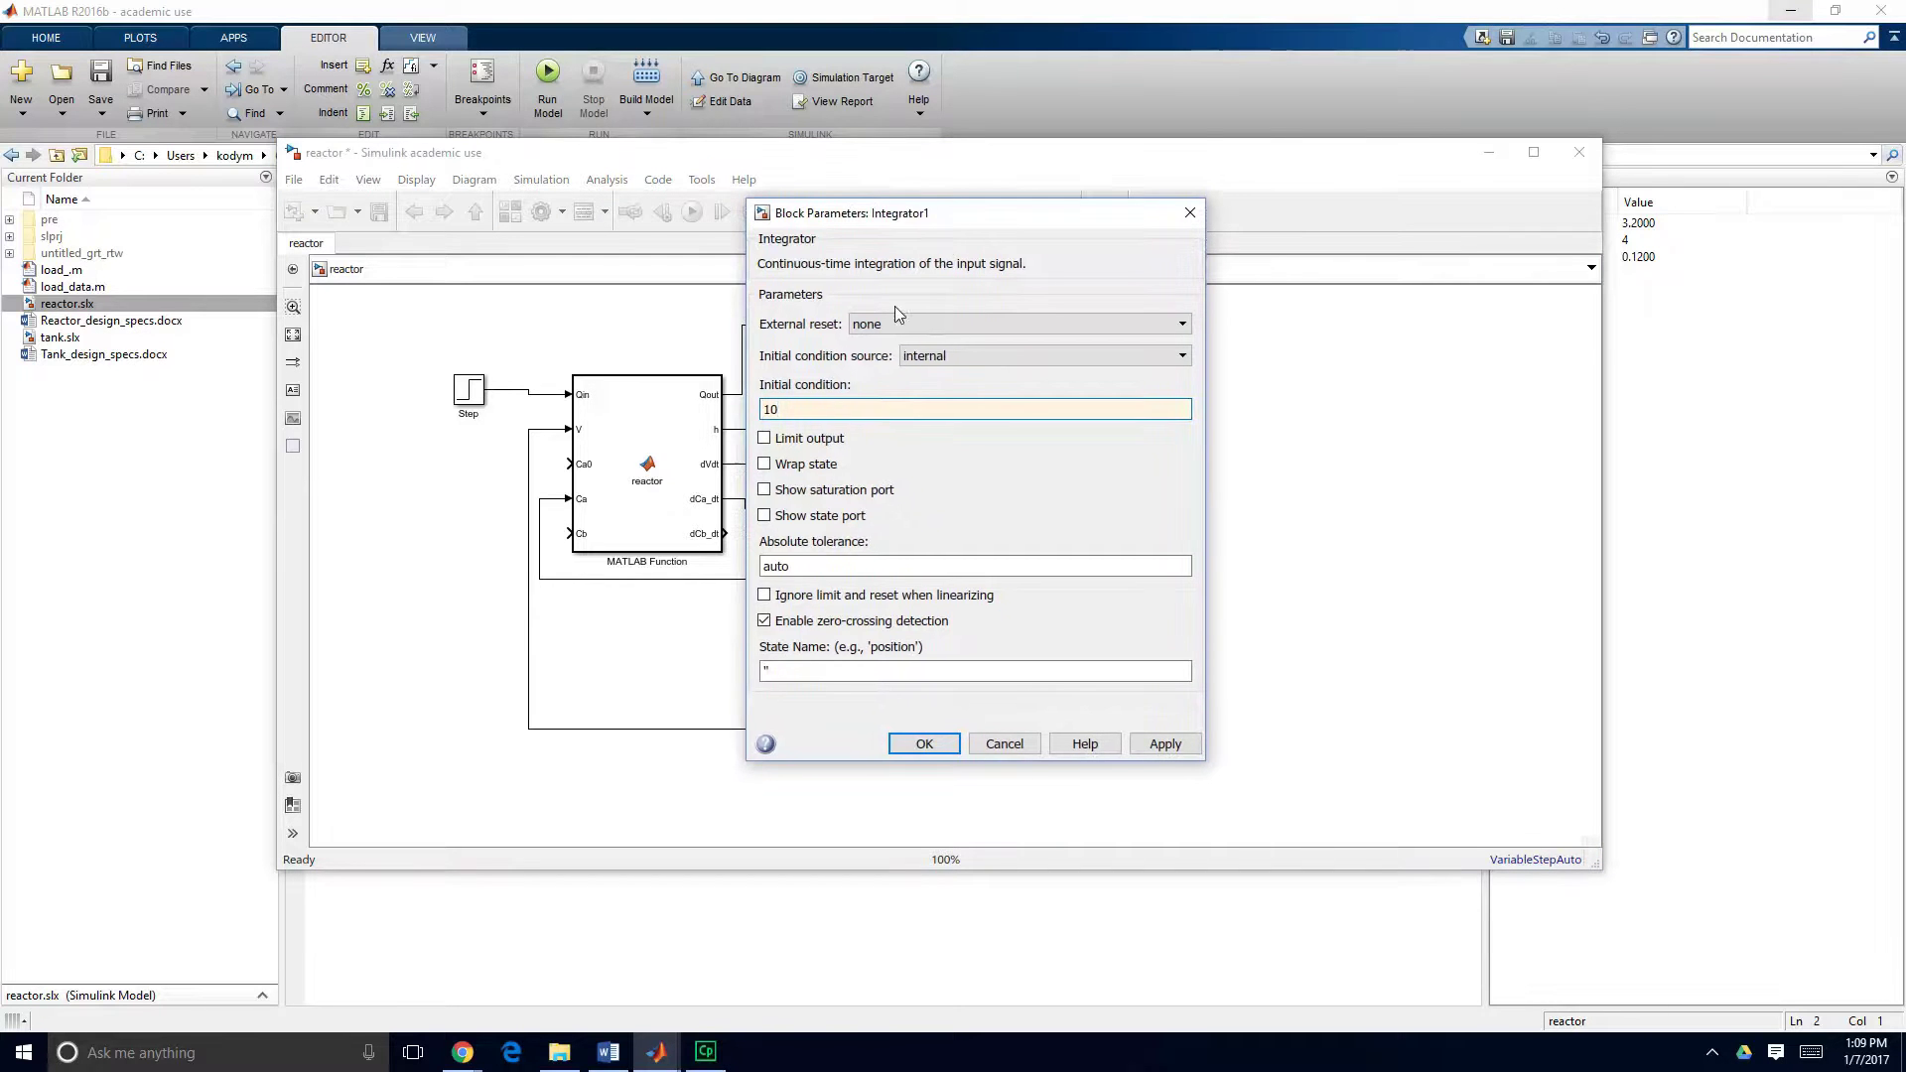
{"action": "left_click", "coordinate": [924, 745]}
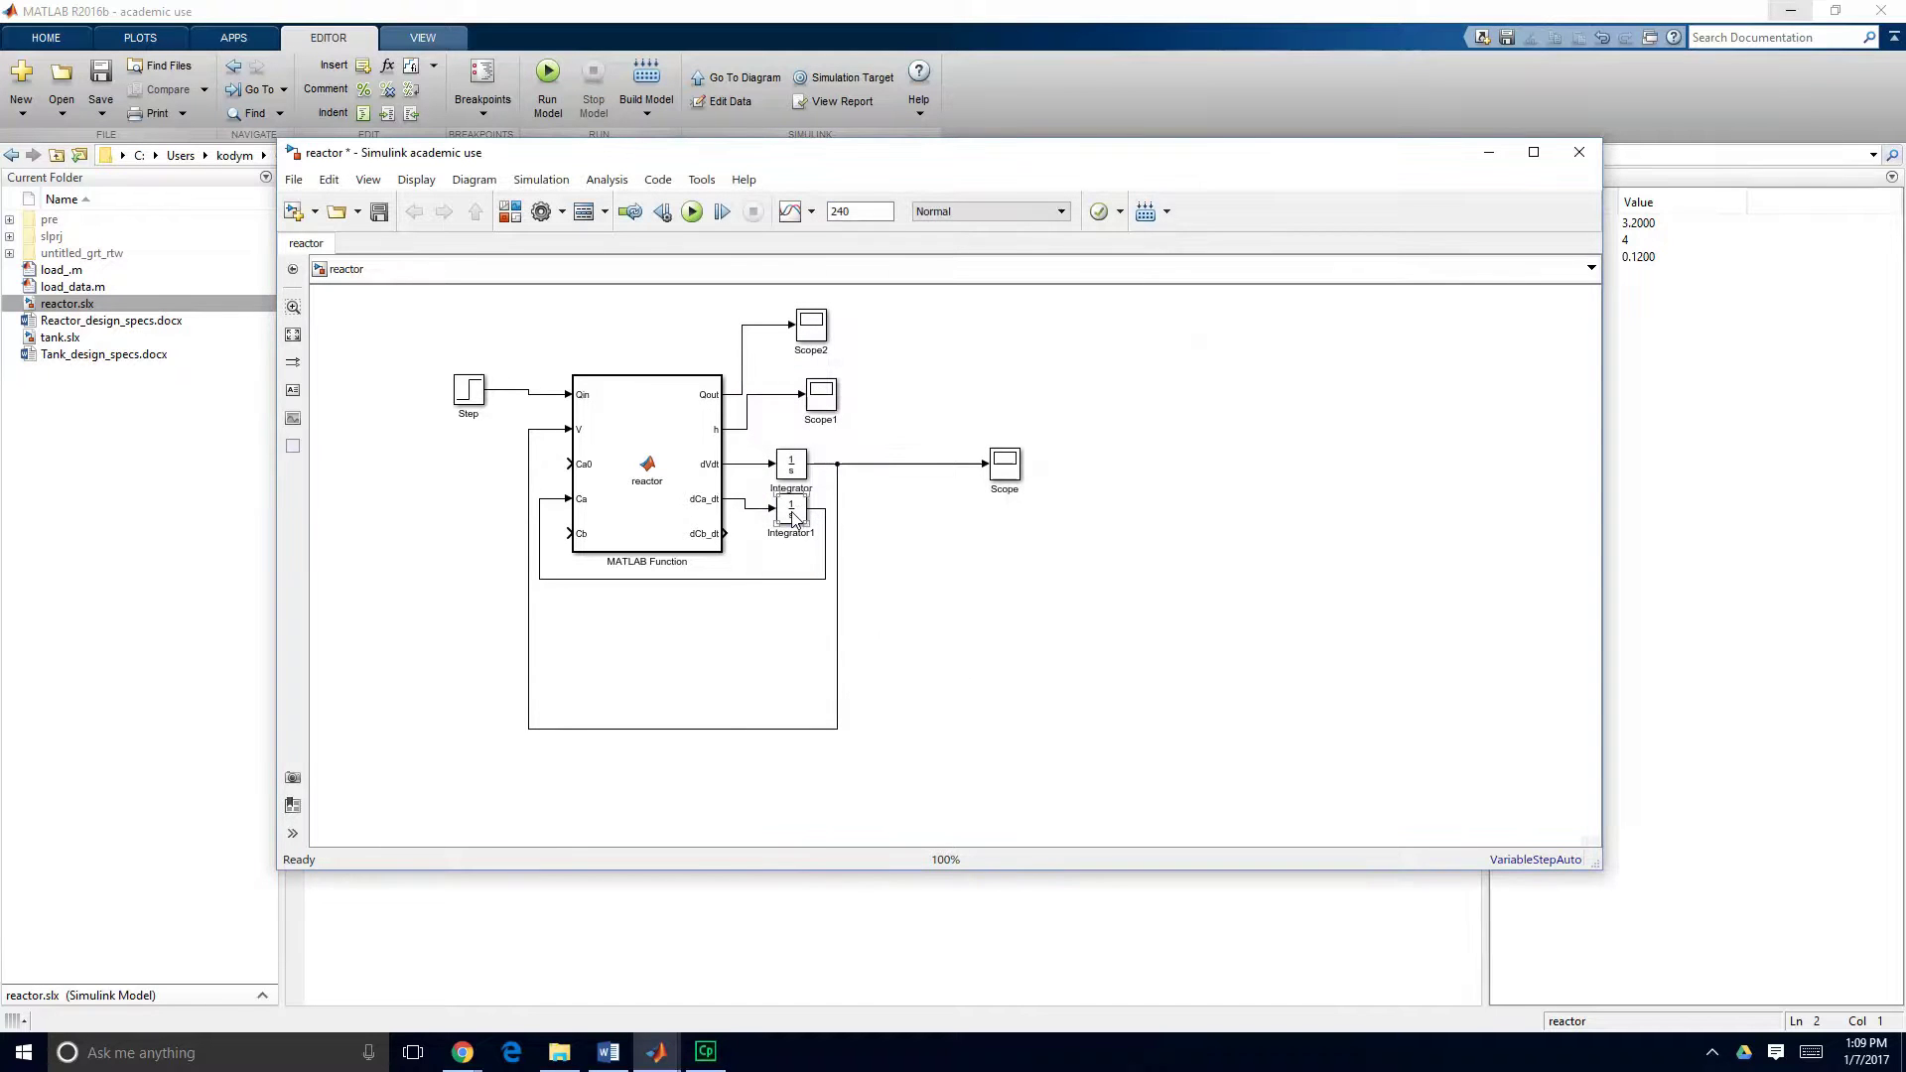
Copy Integrator1 as Integrator2 feeding Cb, and spread apart the V, Ca and Cb feedback lines.
{"action": "mouse_move", "coordinate": [794, 517]}
{"action": "left_mouse_down"}
{"action": "mouse_move", "coordinate": [791, 559]}
{"action": "mouse_move", "coordinate": [760, 548]}
{"action": "mouse_move", "coordinate": [774, 558]}
{"action": "mouse_move", "coordinate": [741, 642]}
{"action": "mouse_move", "coordinate": [592, 596]}
{"action": "mouse_move", "coordinate": [565, 531]}
{"action": "left_mouse_up"}
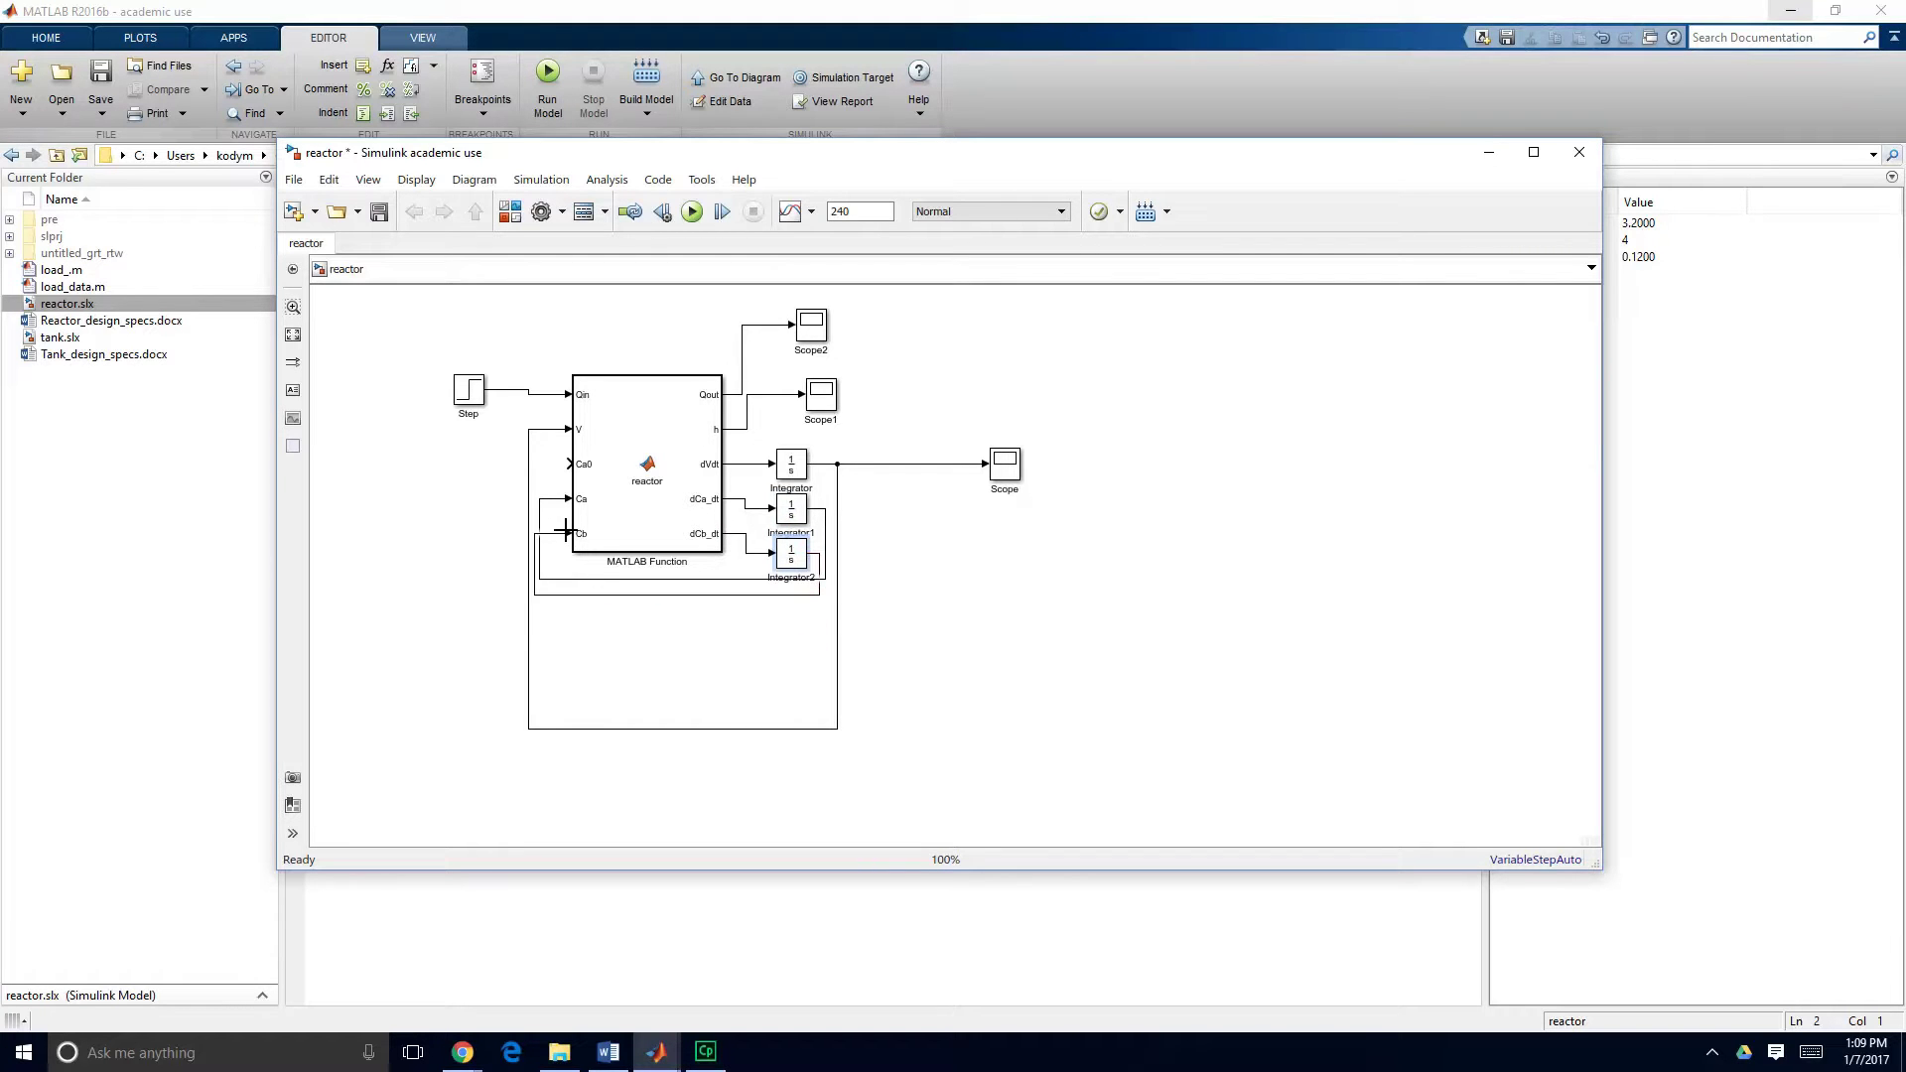
{"action": "left_click", "coordinate": [643, 584]}
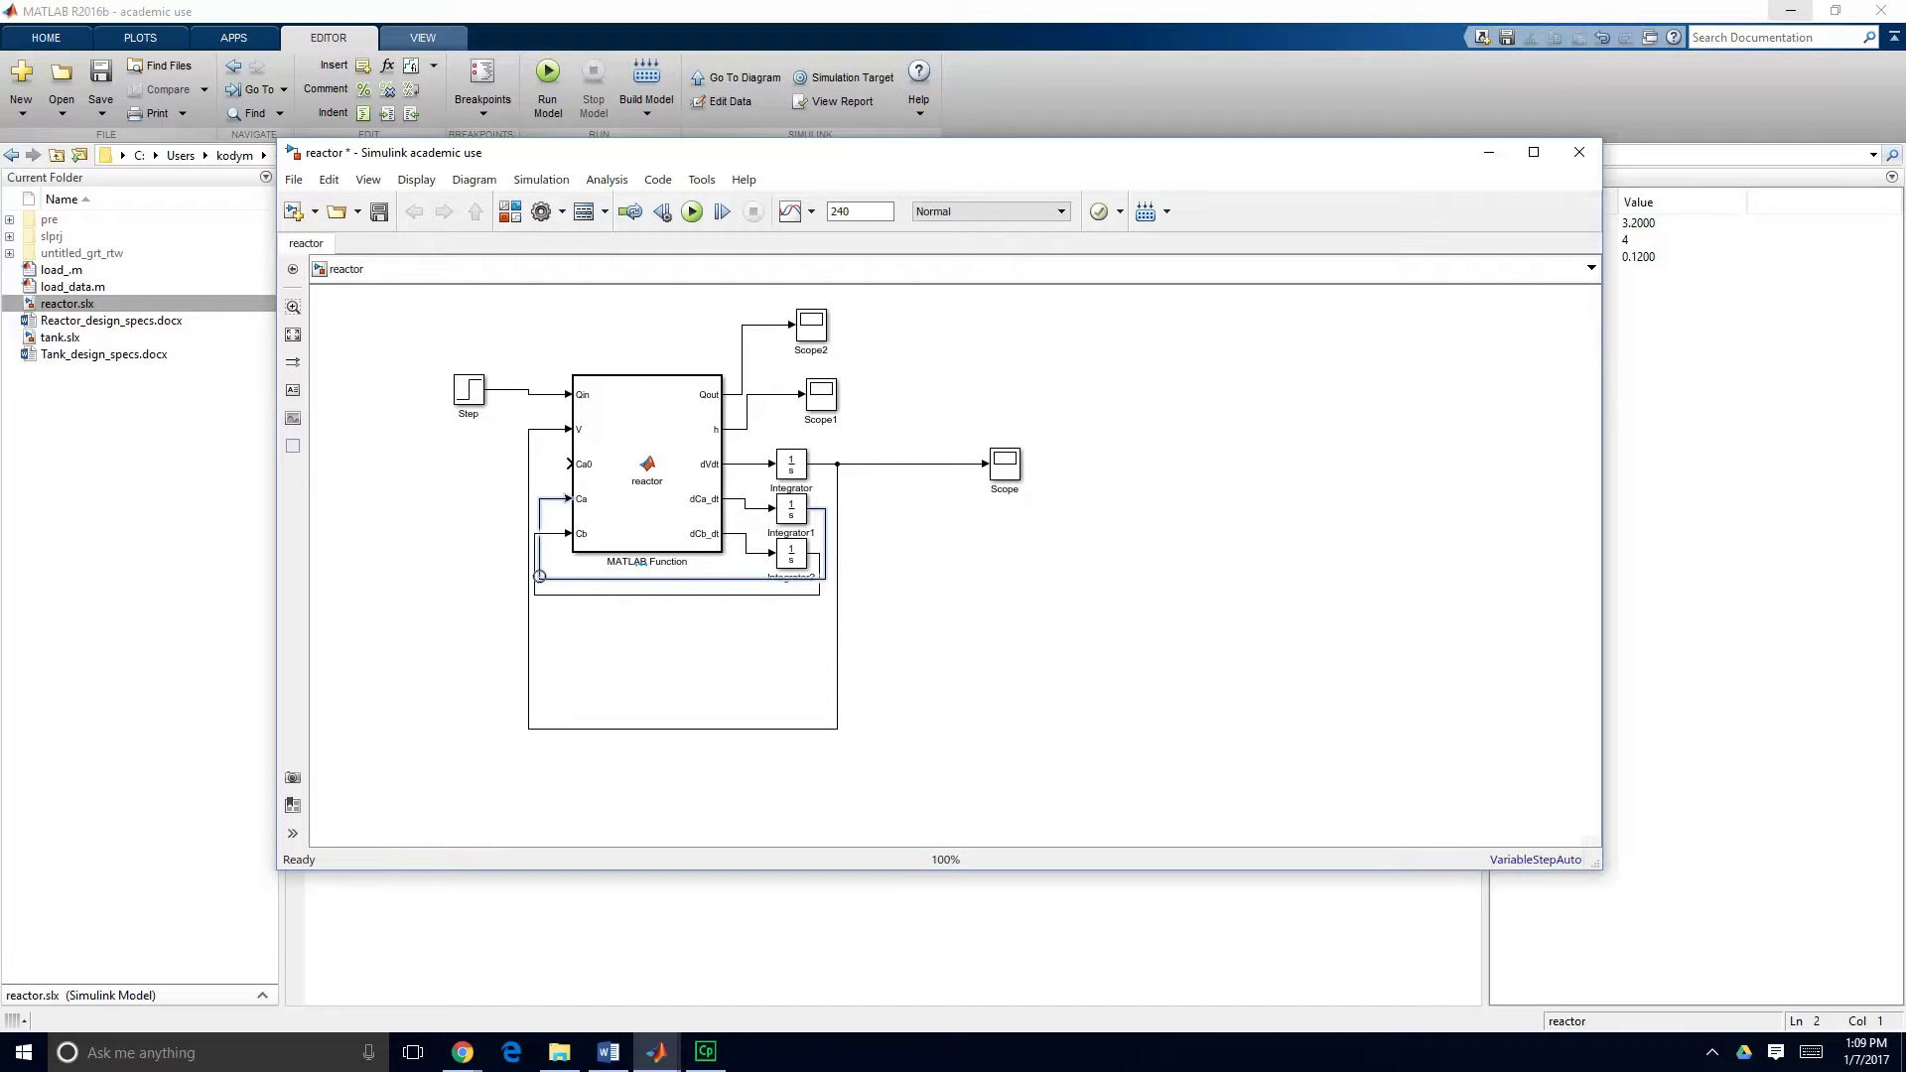
{"action": "left_click", "coordinate": [529, 665]}
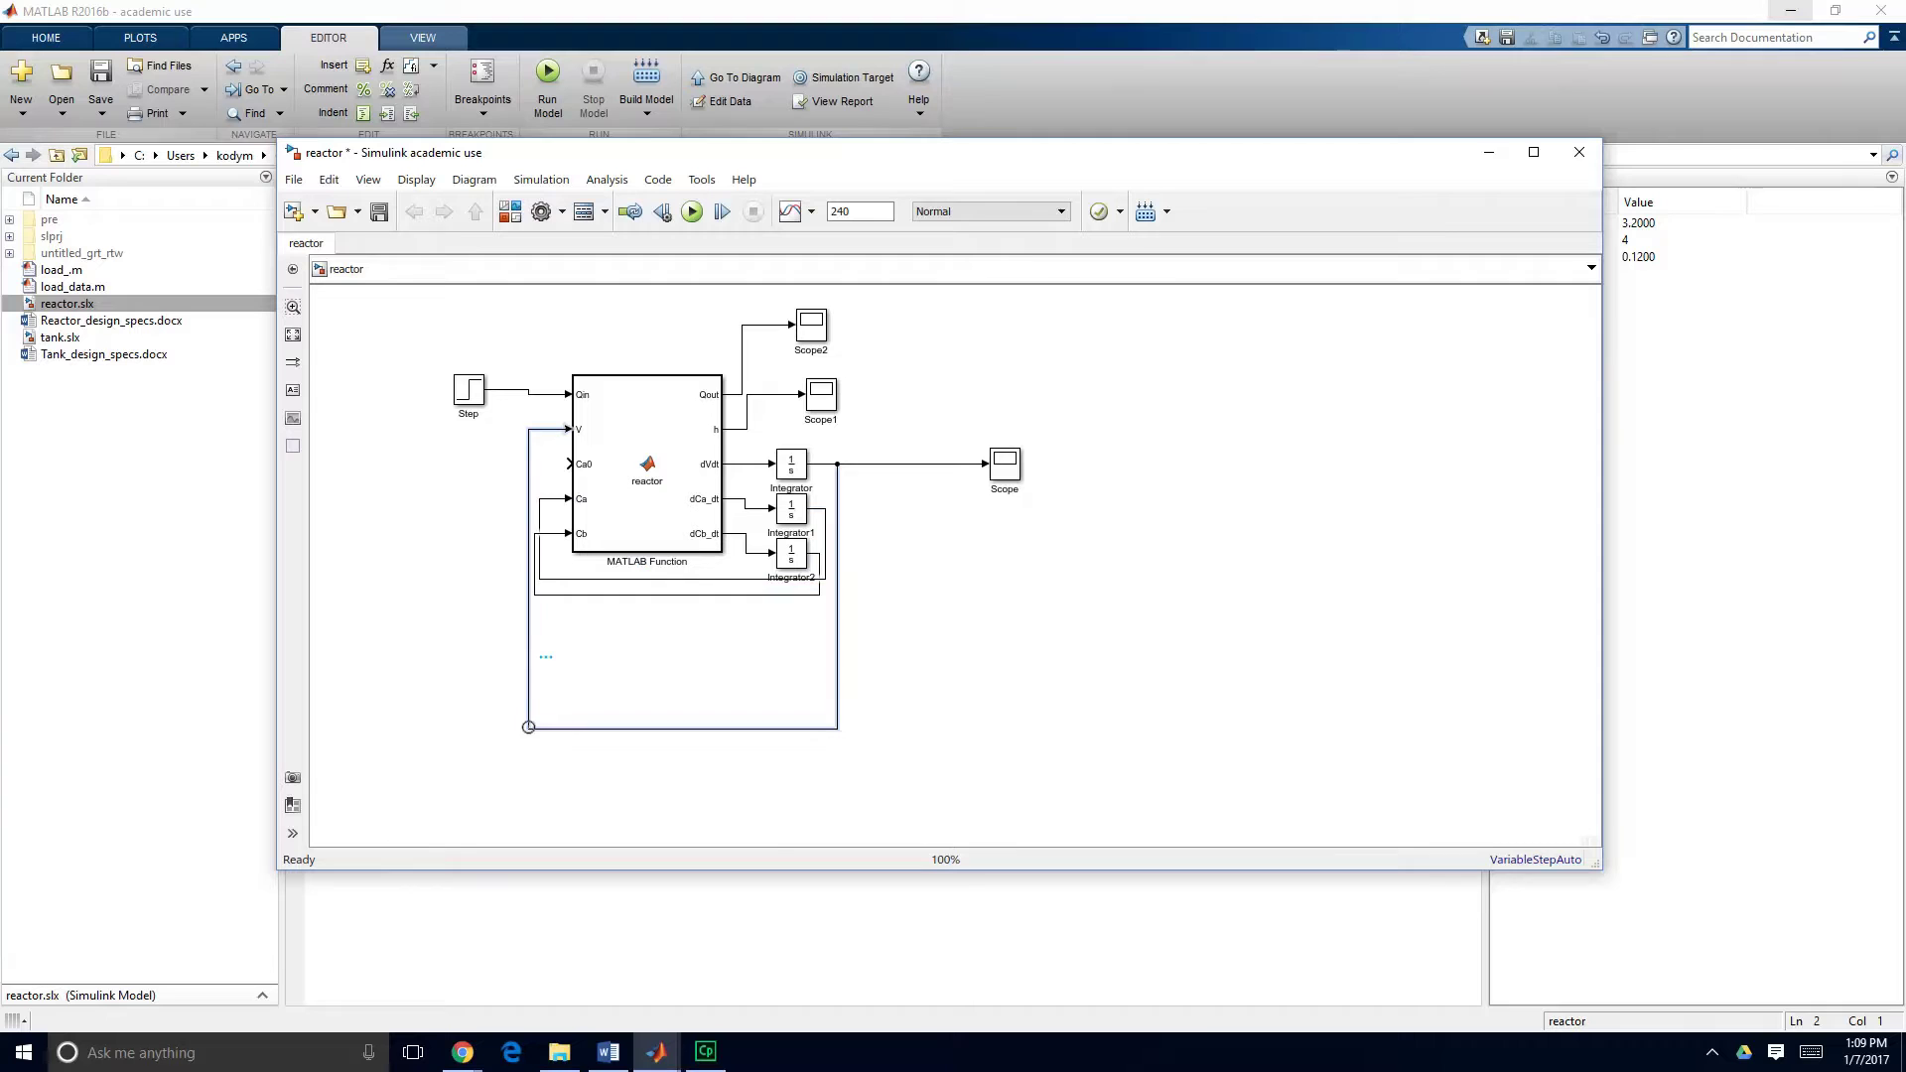
{"action": "left_click_drag", "start_coordinate": [528, 727], "coordinate": [472, 692]}
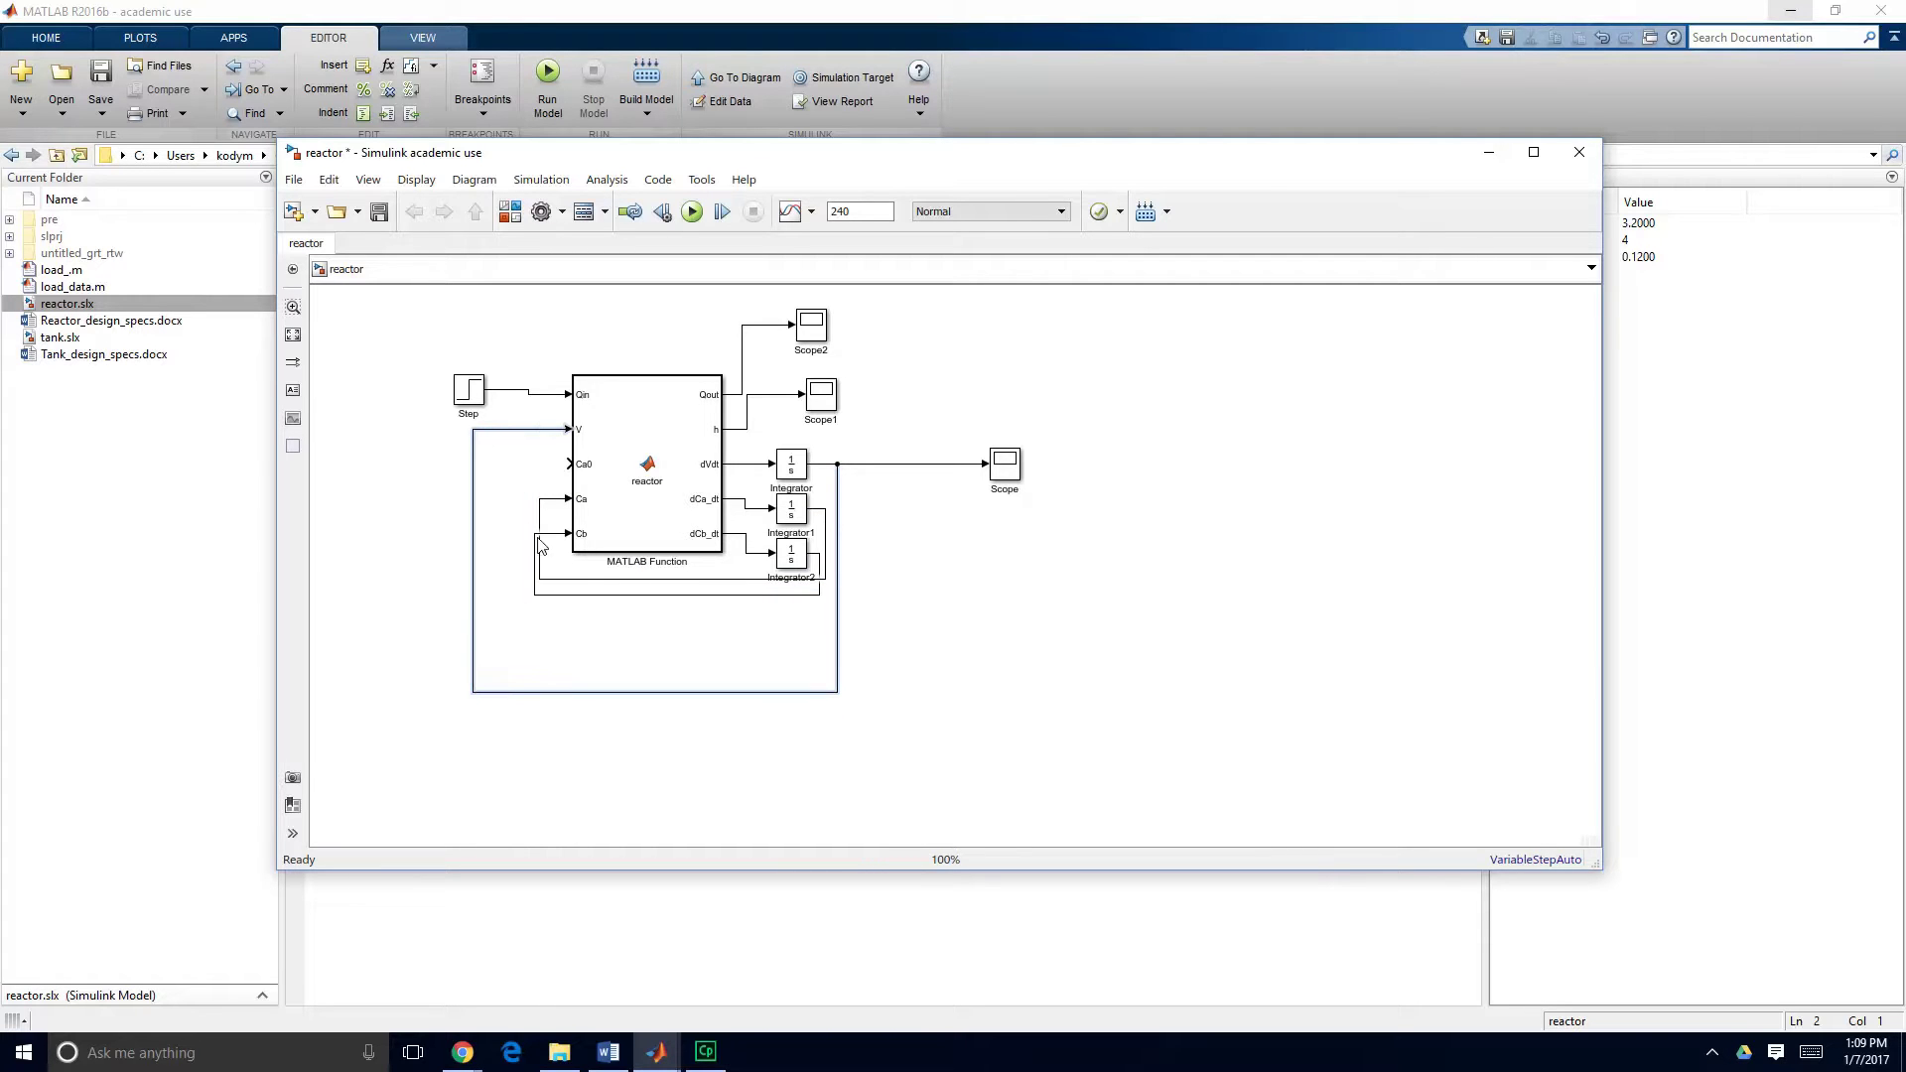
{"action": "left_click_drag", "start_coordinate": [535, 595], "coordinate": [518, 607]}
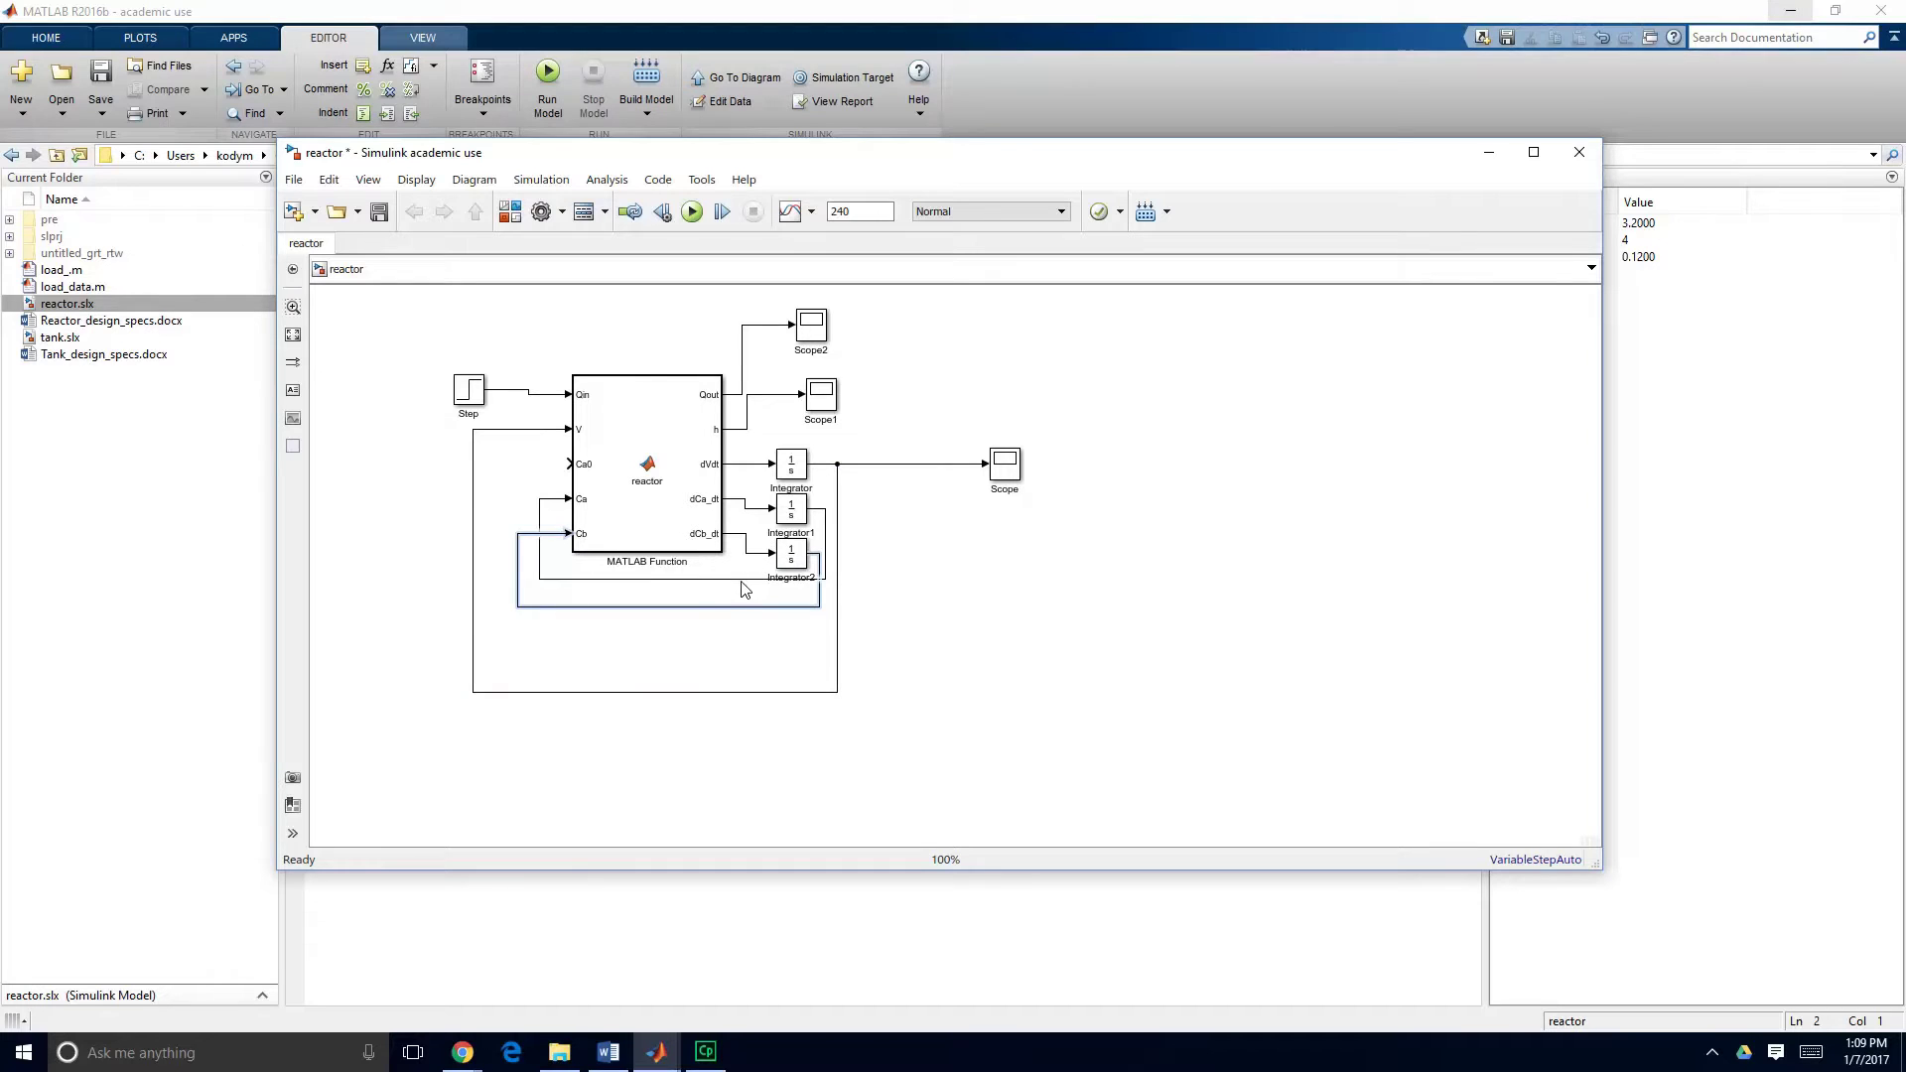
{"action": "left_click_drag", "start_coordinate": [741, 581], "coordinate": [736, 599]}
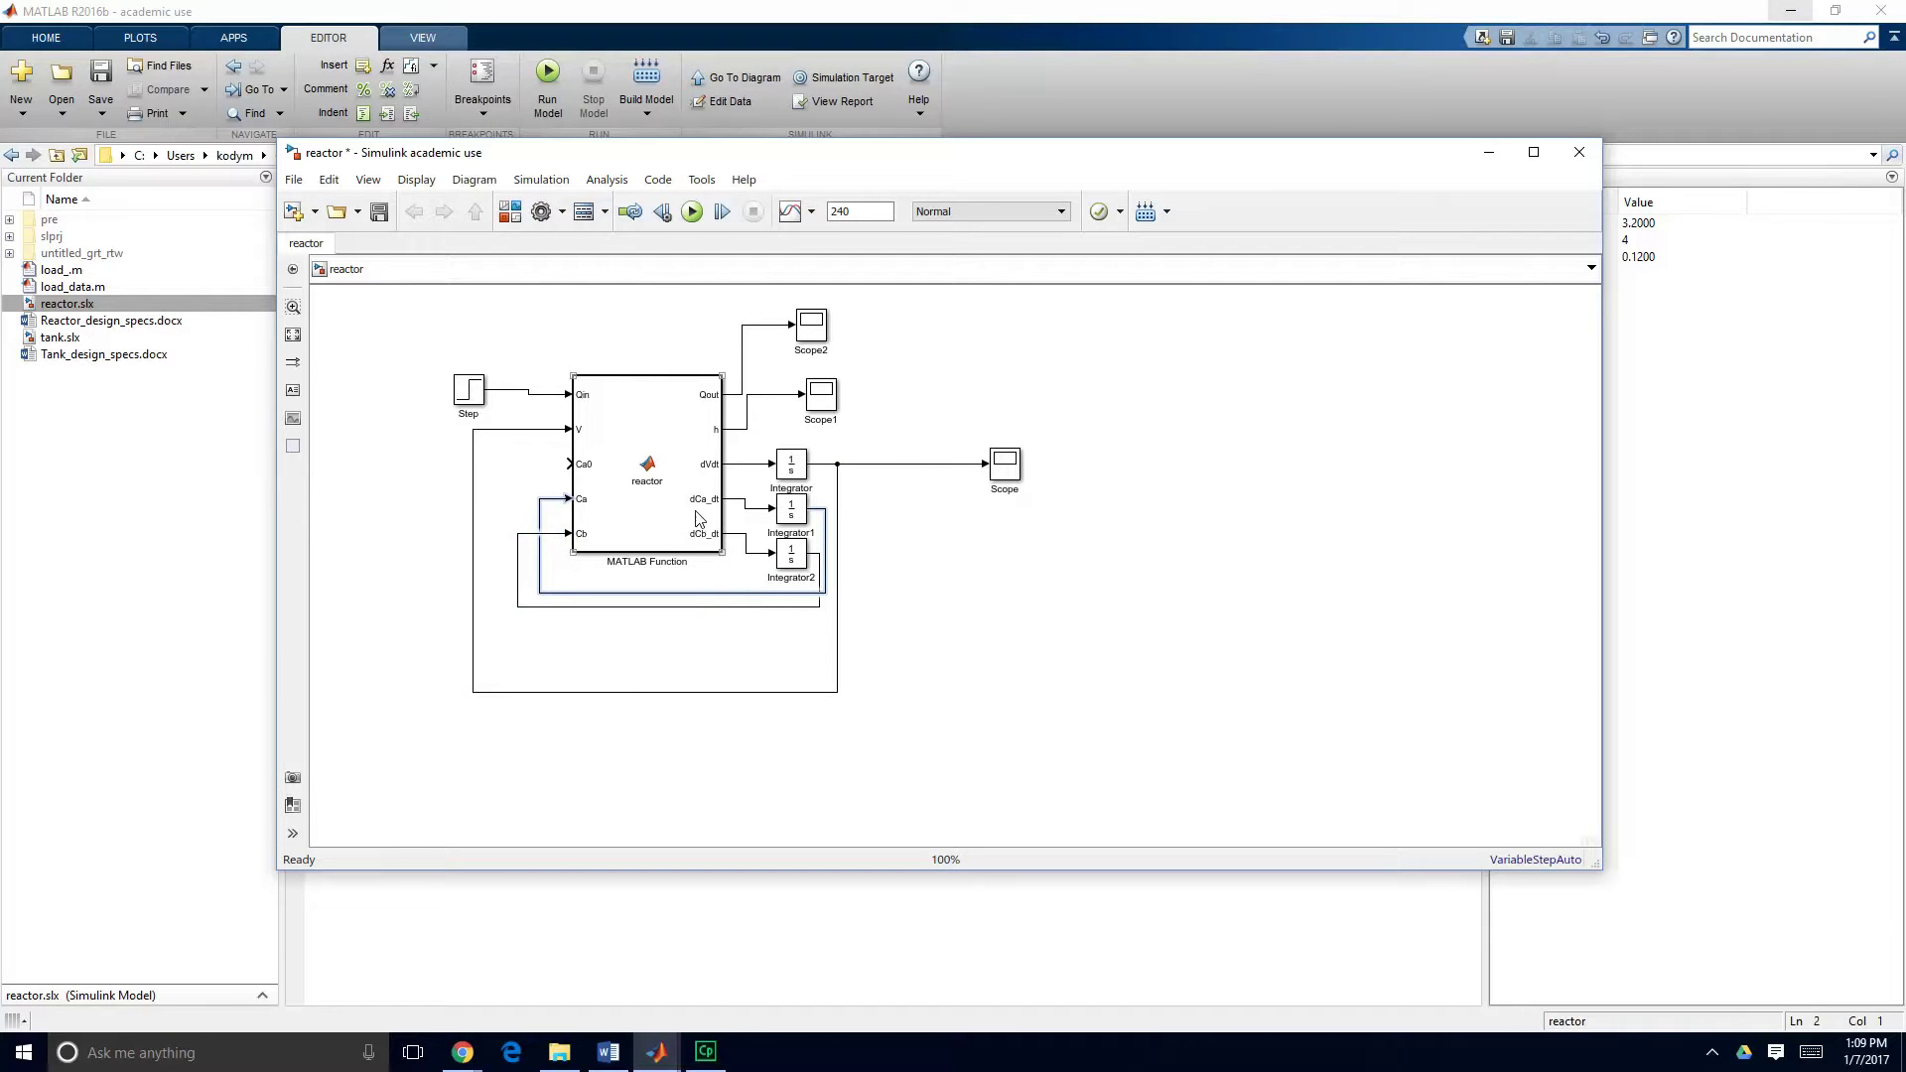
{"action": "left_click", "coordinate": [664, 515]}
Change Integrator2's initial condition from 10 to 5, then shift Scope1 right and down.
{"action": "double_click", "coordinate": [799, 558]}
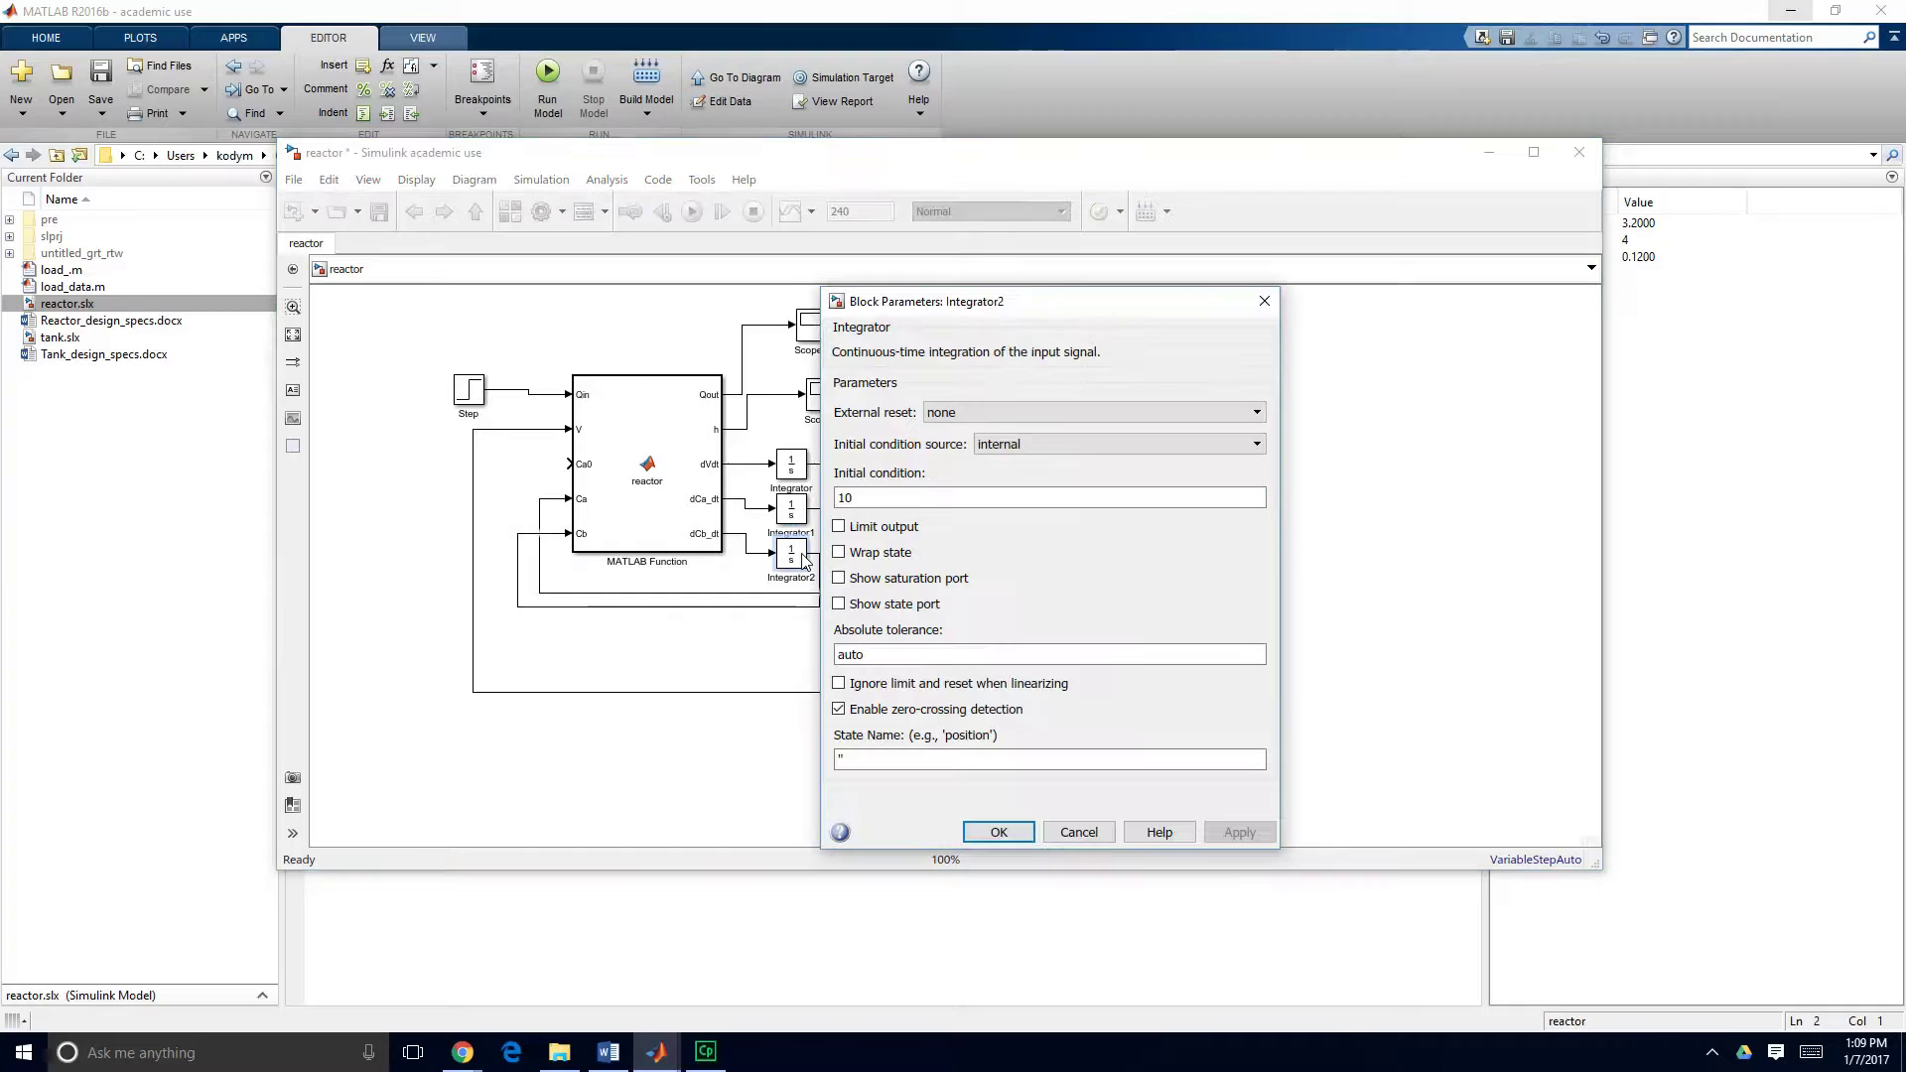
{"action": "double_click", "coordinate": [868, 499]}
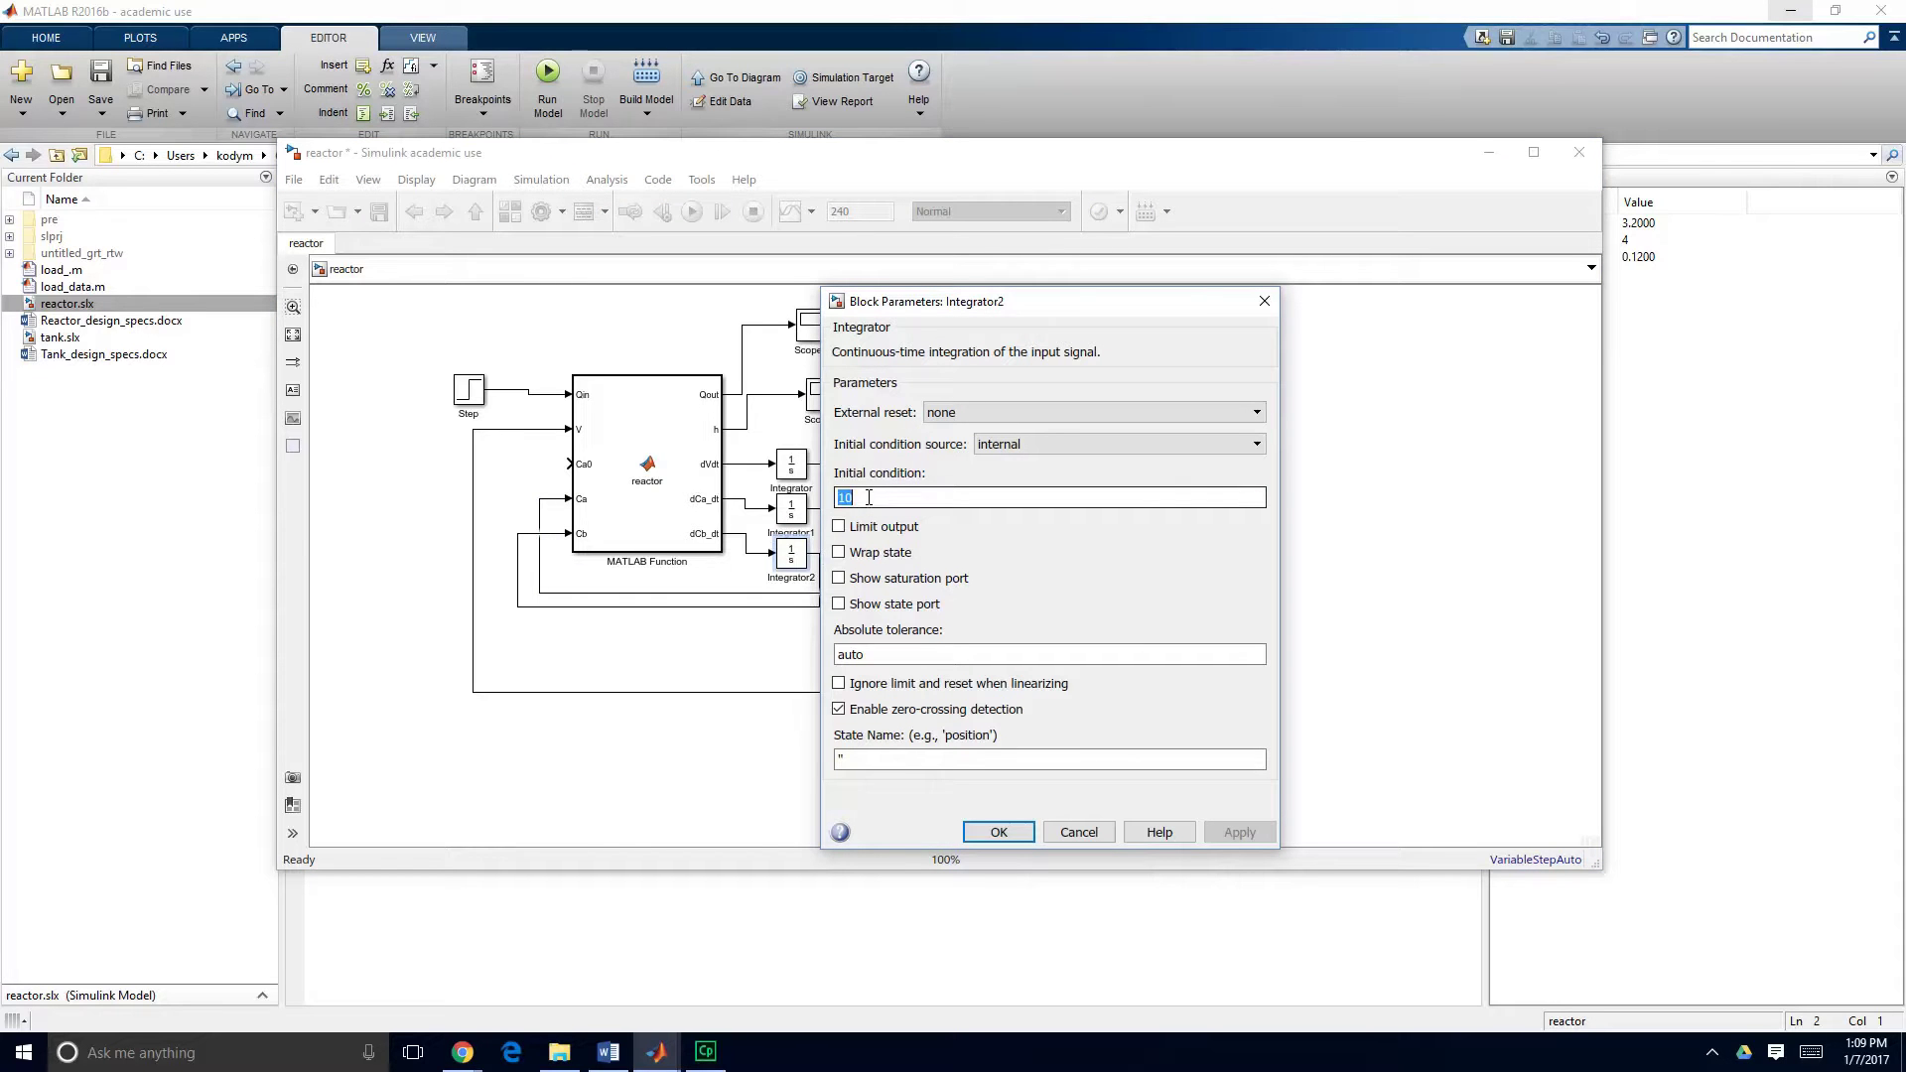
{"action": "type", "text": "5"}
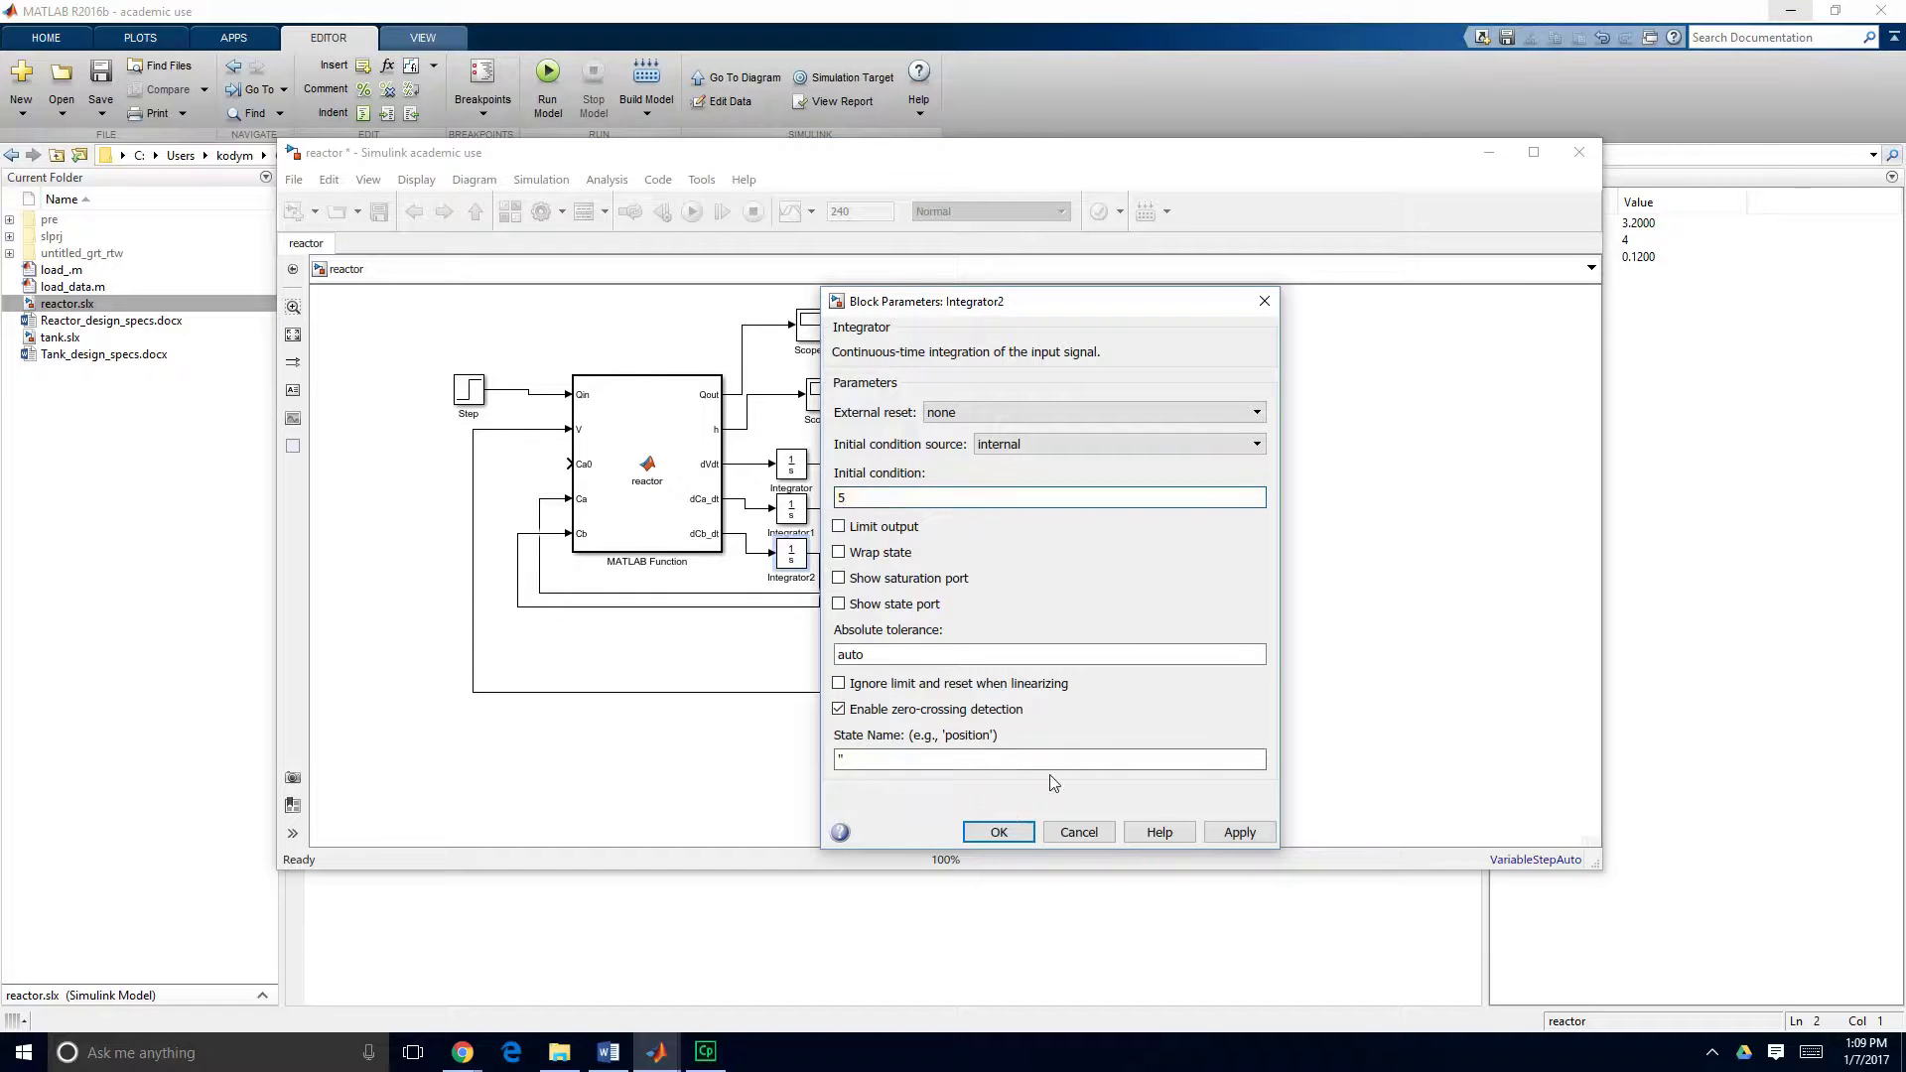
{"action": "left_click", "coordinate": [999, 833]}
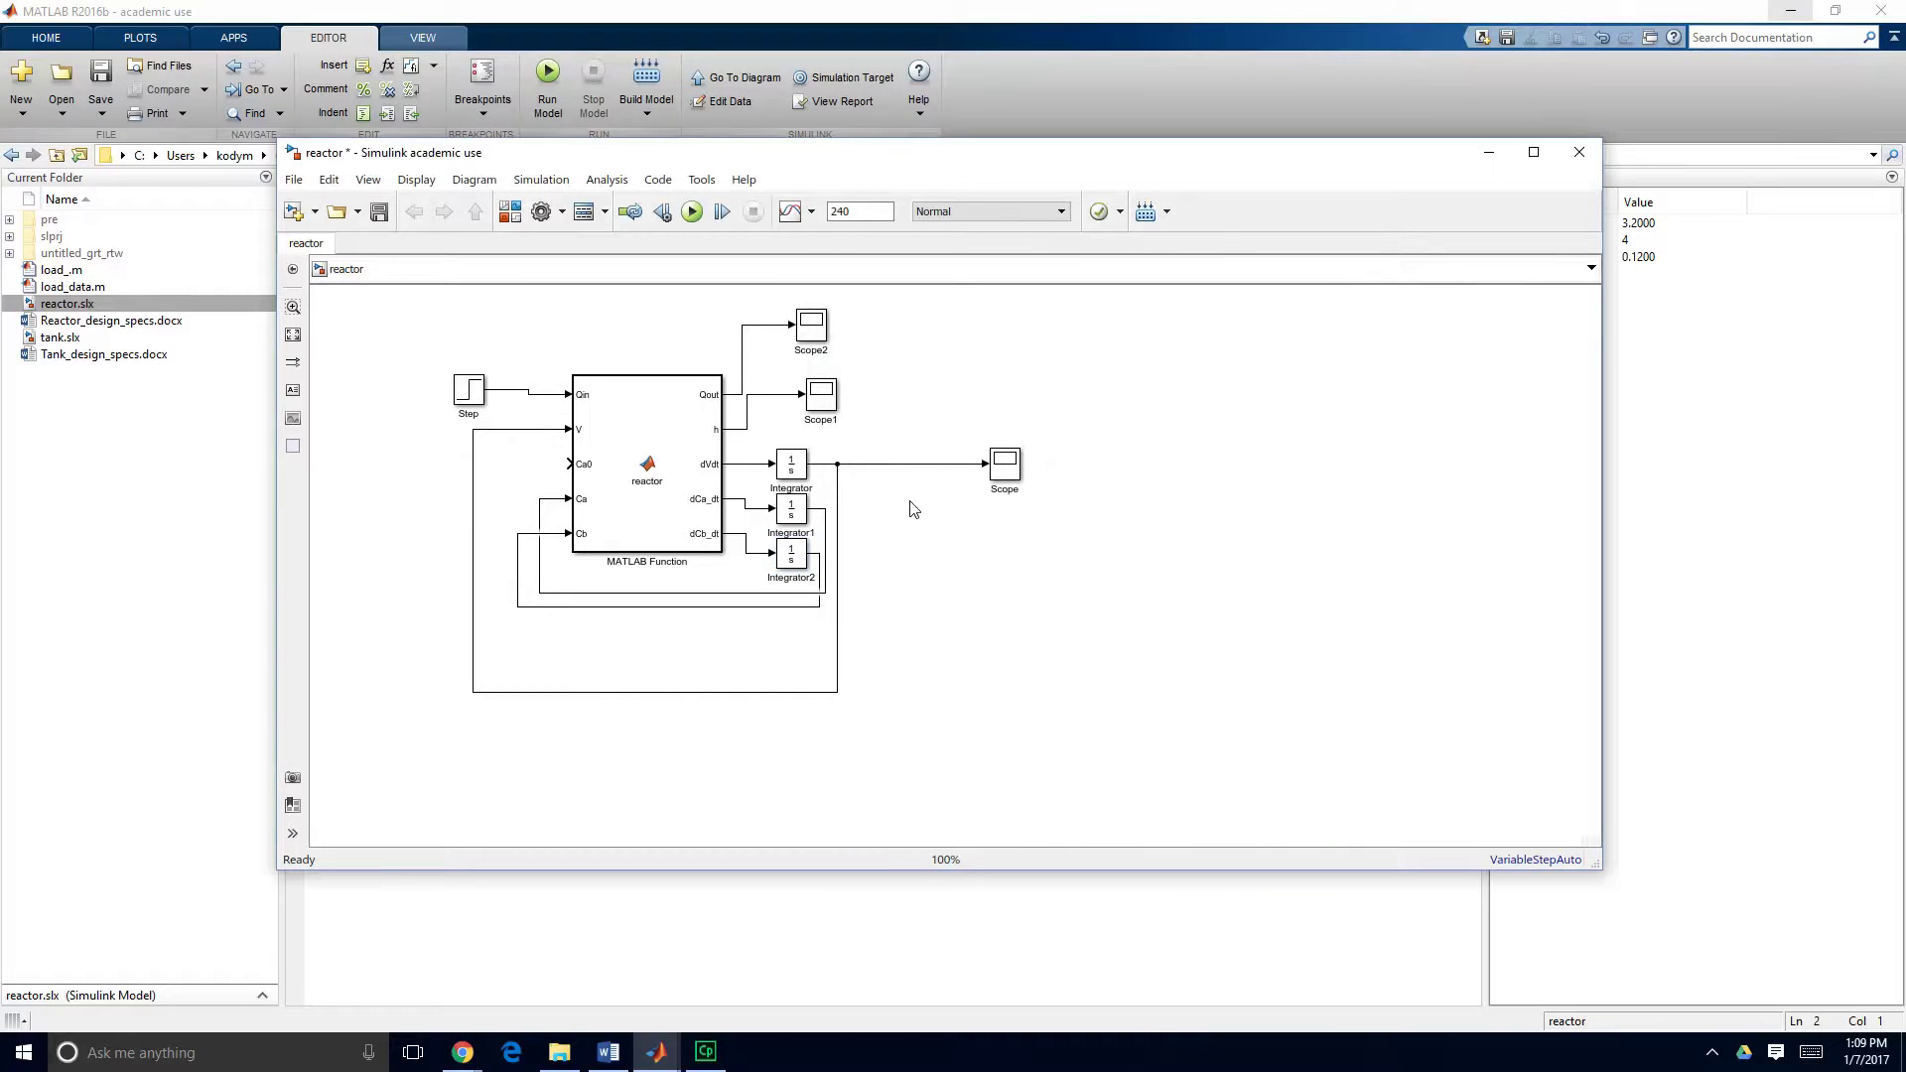
{"action": "left_click", "coordinate": [824, 410]}
{"action": "left_click_drag", "start_coordinate": [824, 410], "coordinate": [859, 434]}
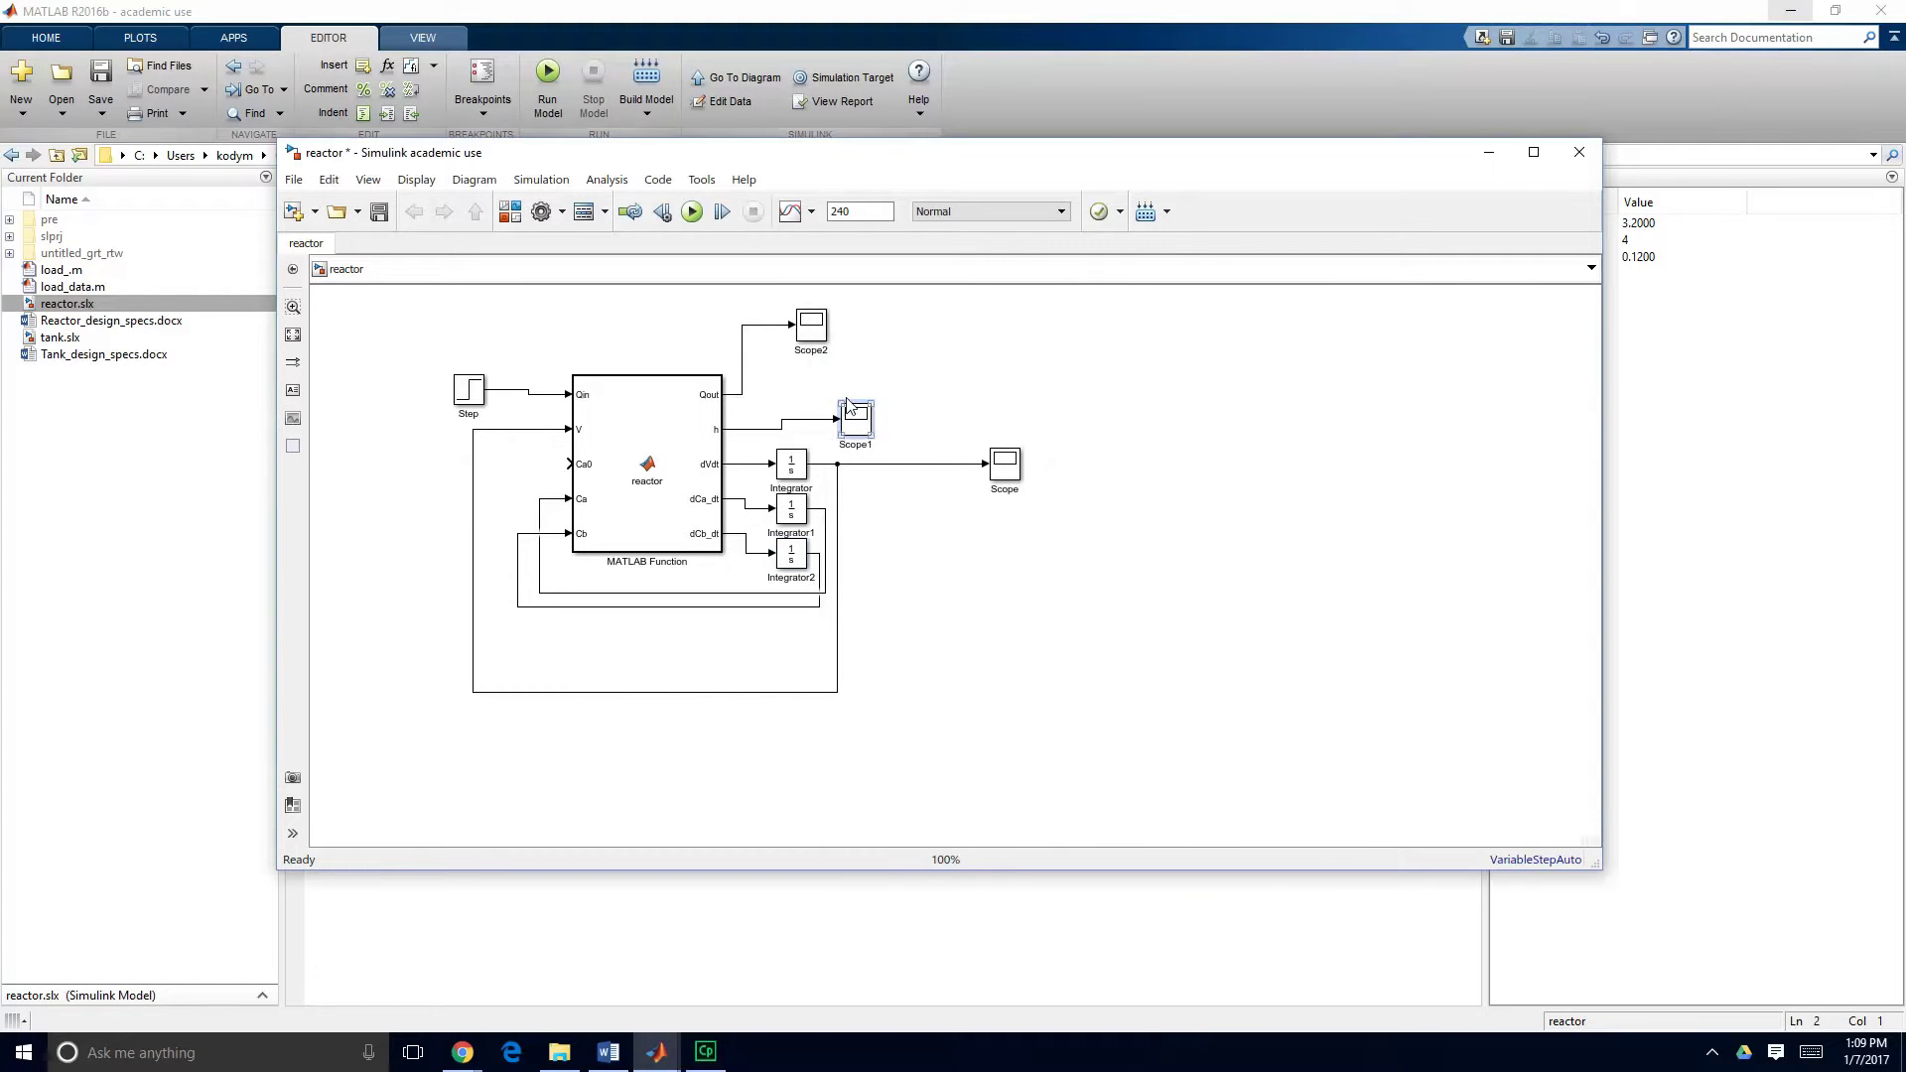
Move Scope2 further right above Scope1, then bring up the reactor specs document in Word.
{"action": "left_click", "coordinate": [812, 340]}
{"action": "left_click_drag", "start_coordinate": [812, 341], "coordinate": [866, 355]}
{"action": "left_click", "coordinate": [611, 492]}
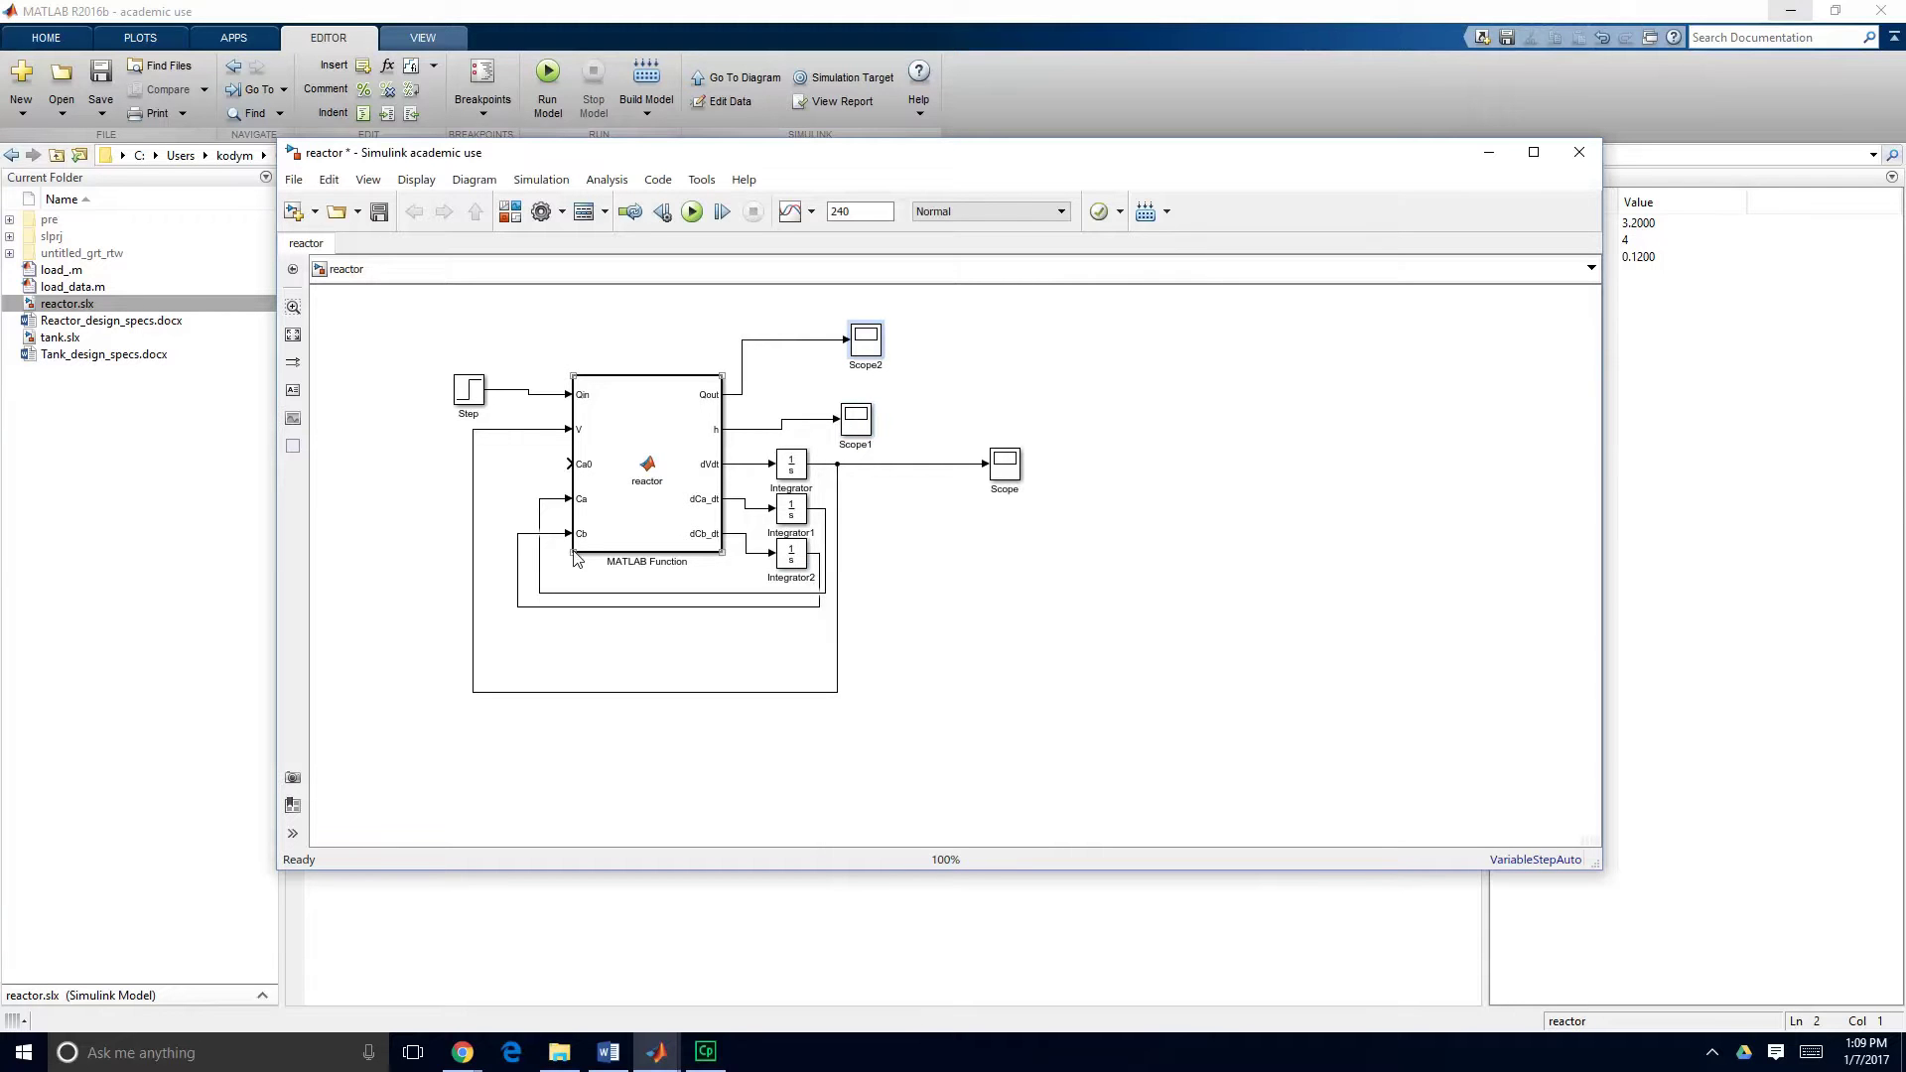
{"action": "left_click", "coordinate": [561, 489]}
{"action": "left_click", "coordinate": [608, 968]}
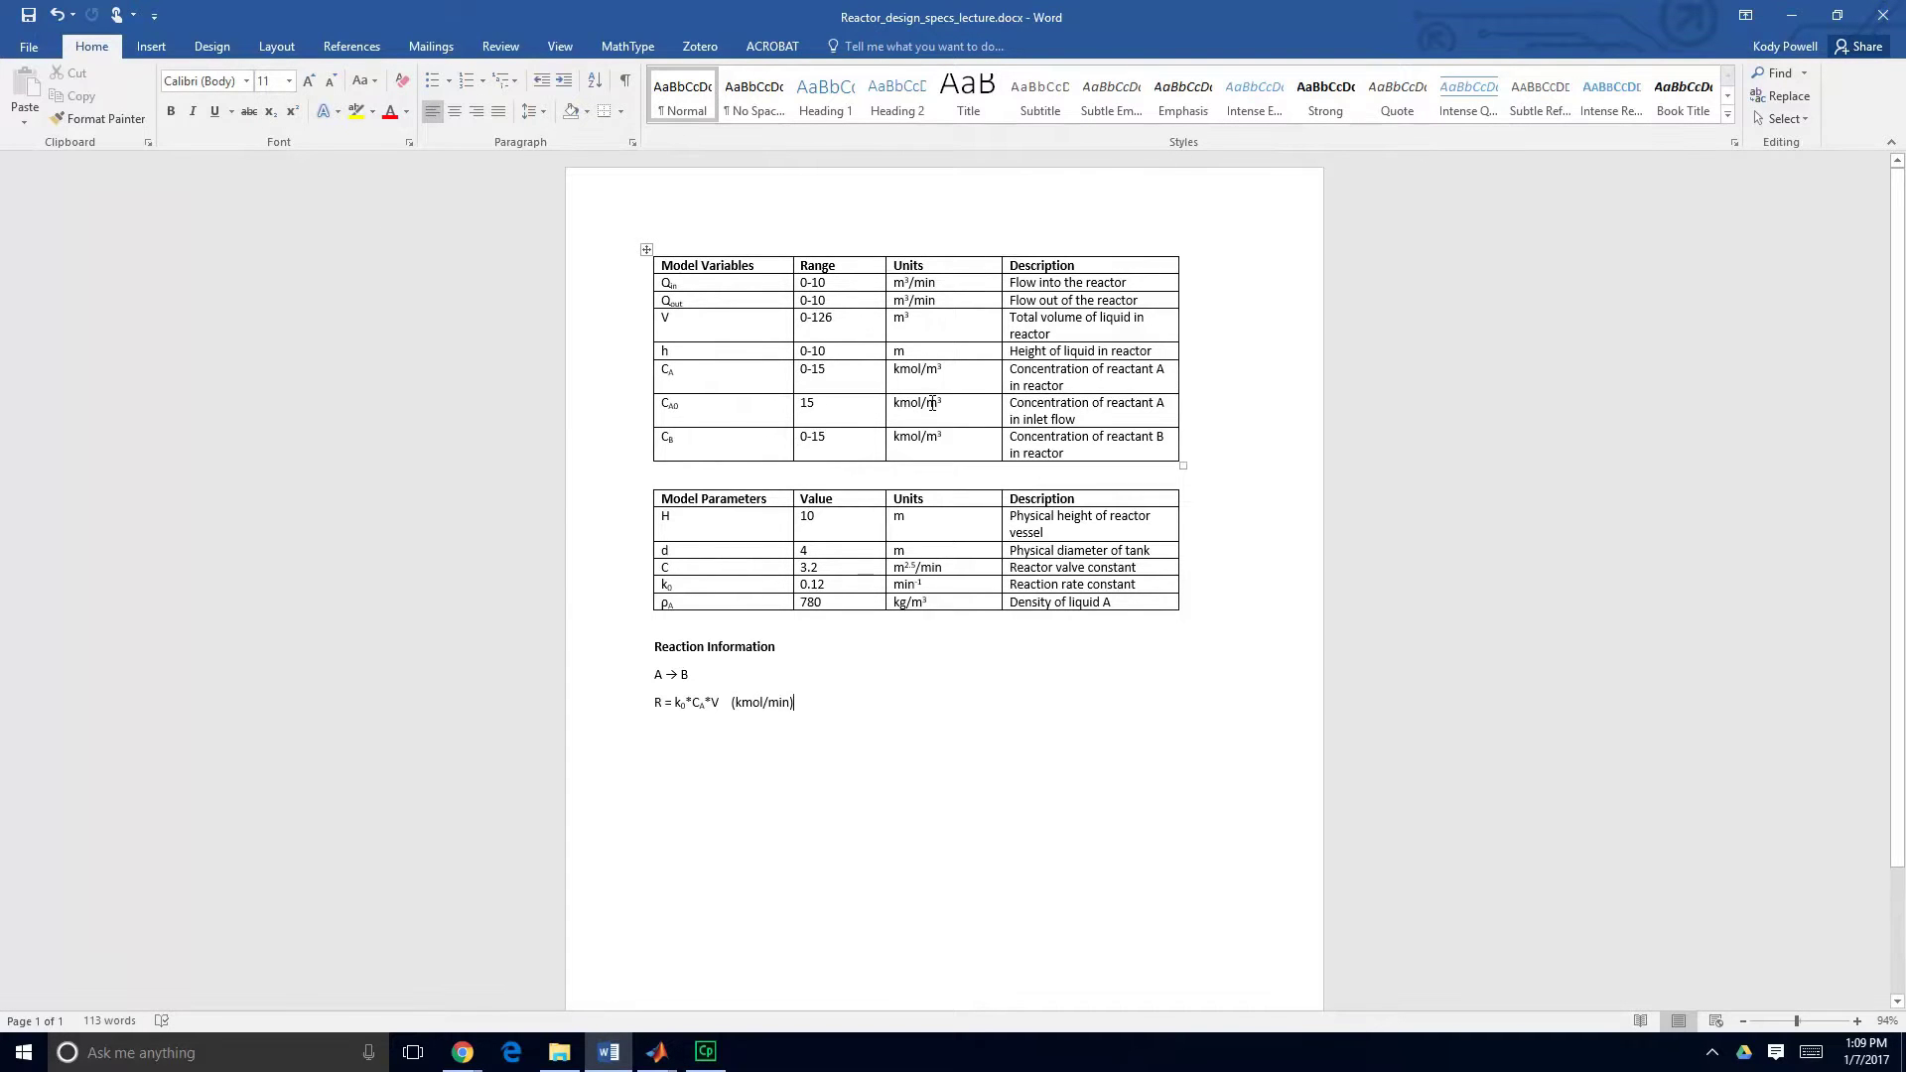
Minimize the Word specs document after confirming CA0 is 15, returning to the Simulink model.
{"action": "left_click", "coordinate": [1792, 17]}
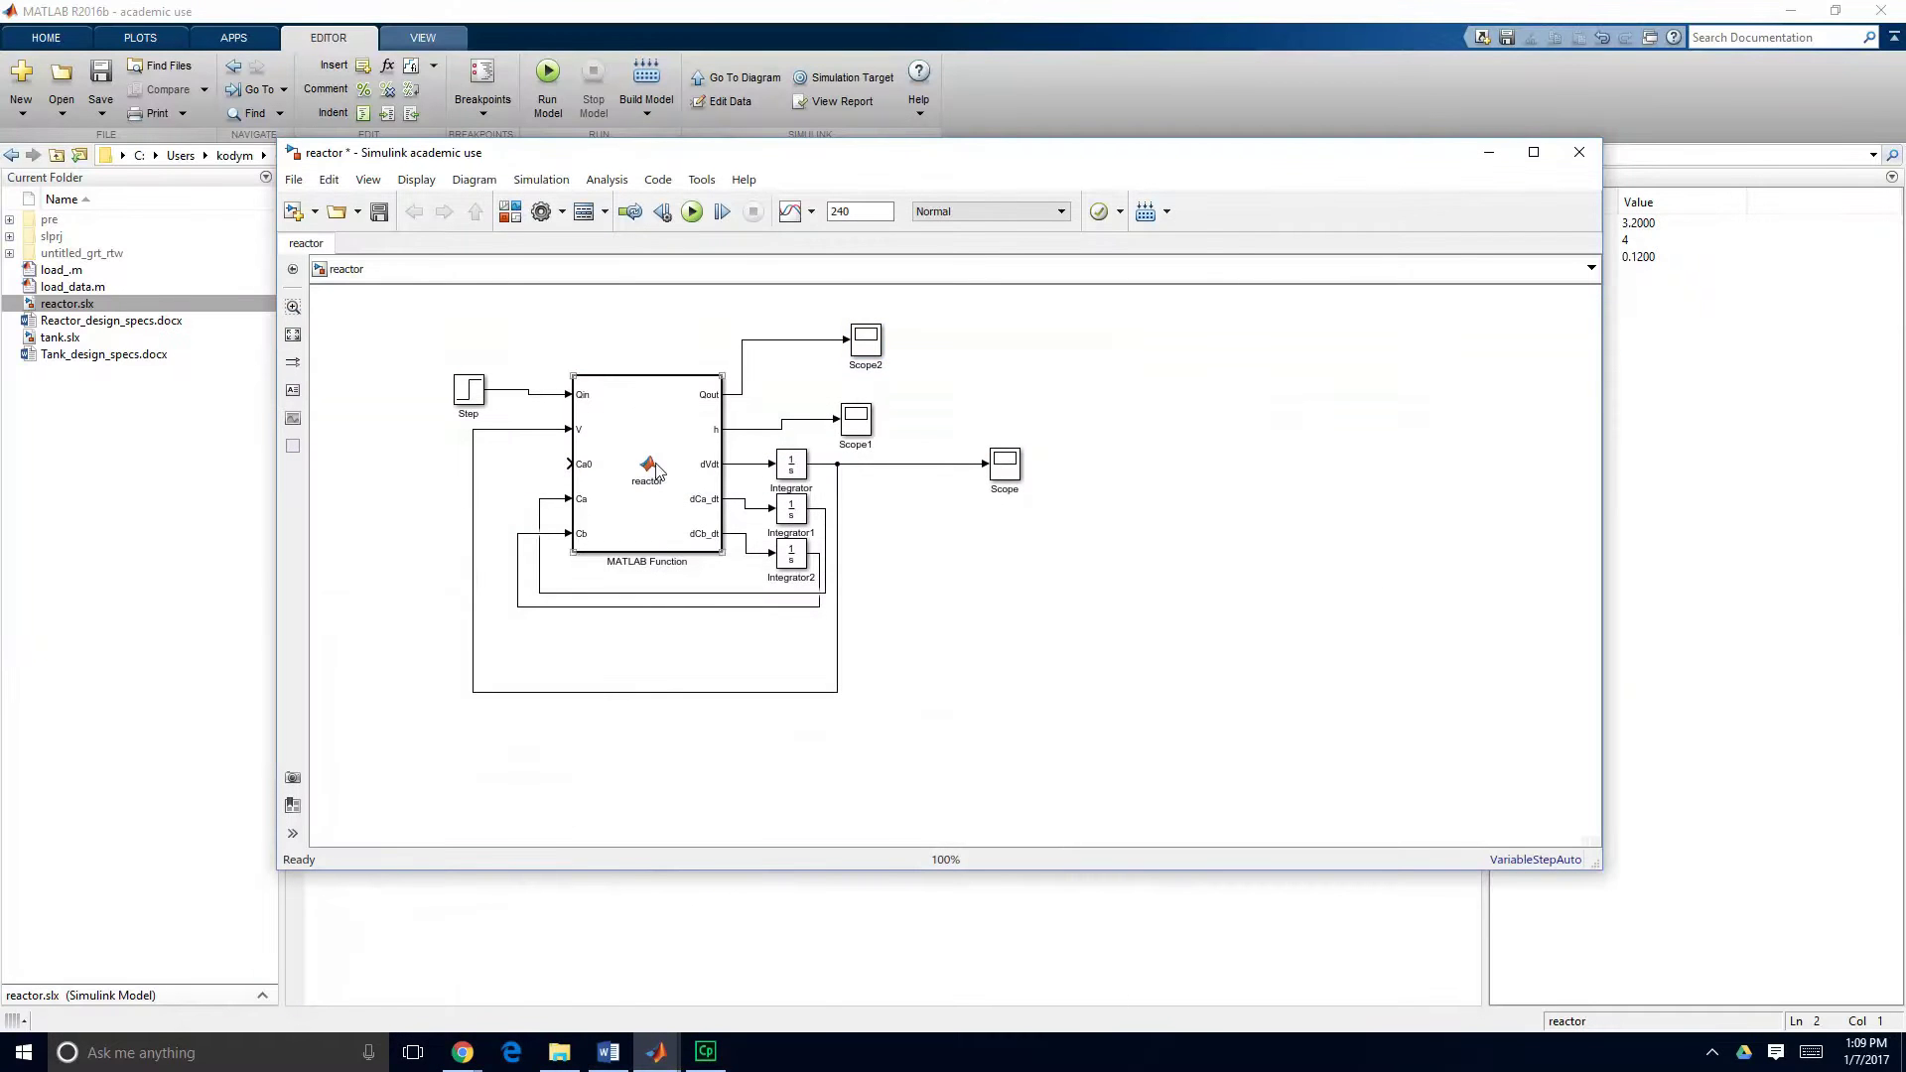
Place a Constant block with value 15 to the left of the reactor function's Ca0 input.
{"action": "left_click", "coordinate": [509, 214]}
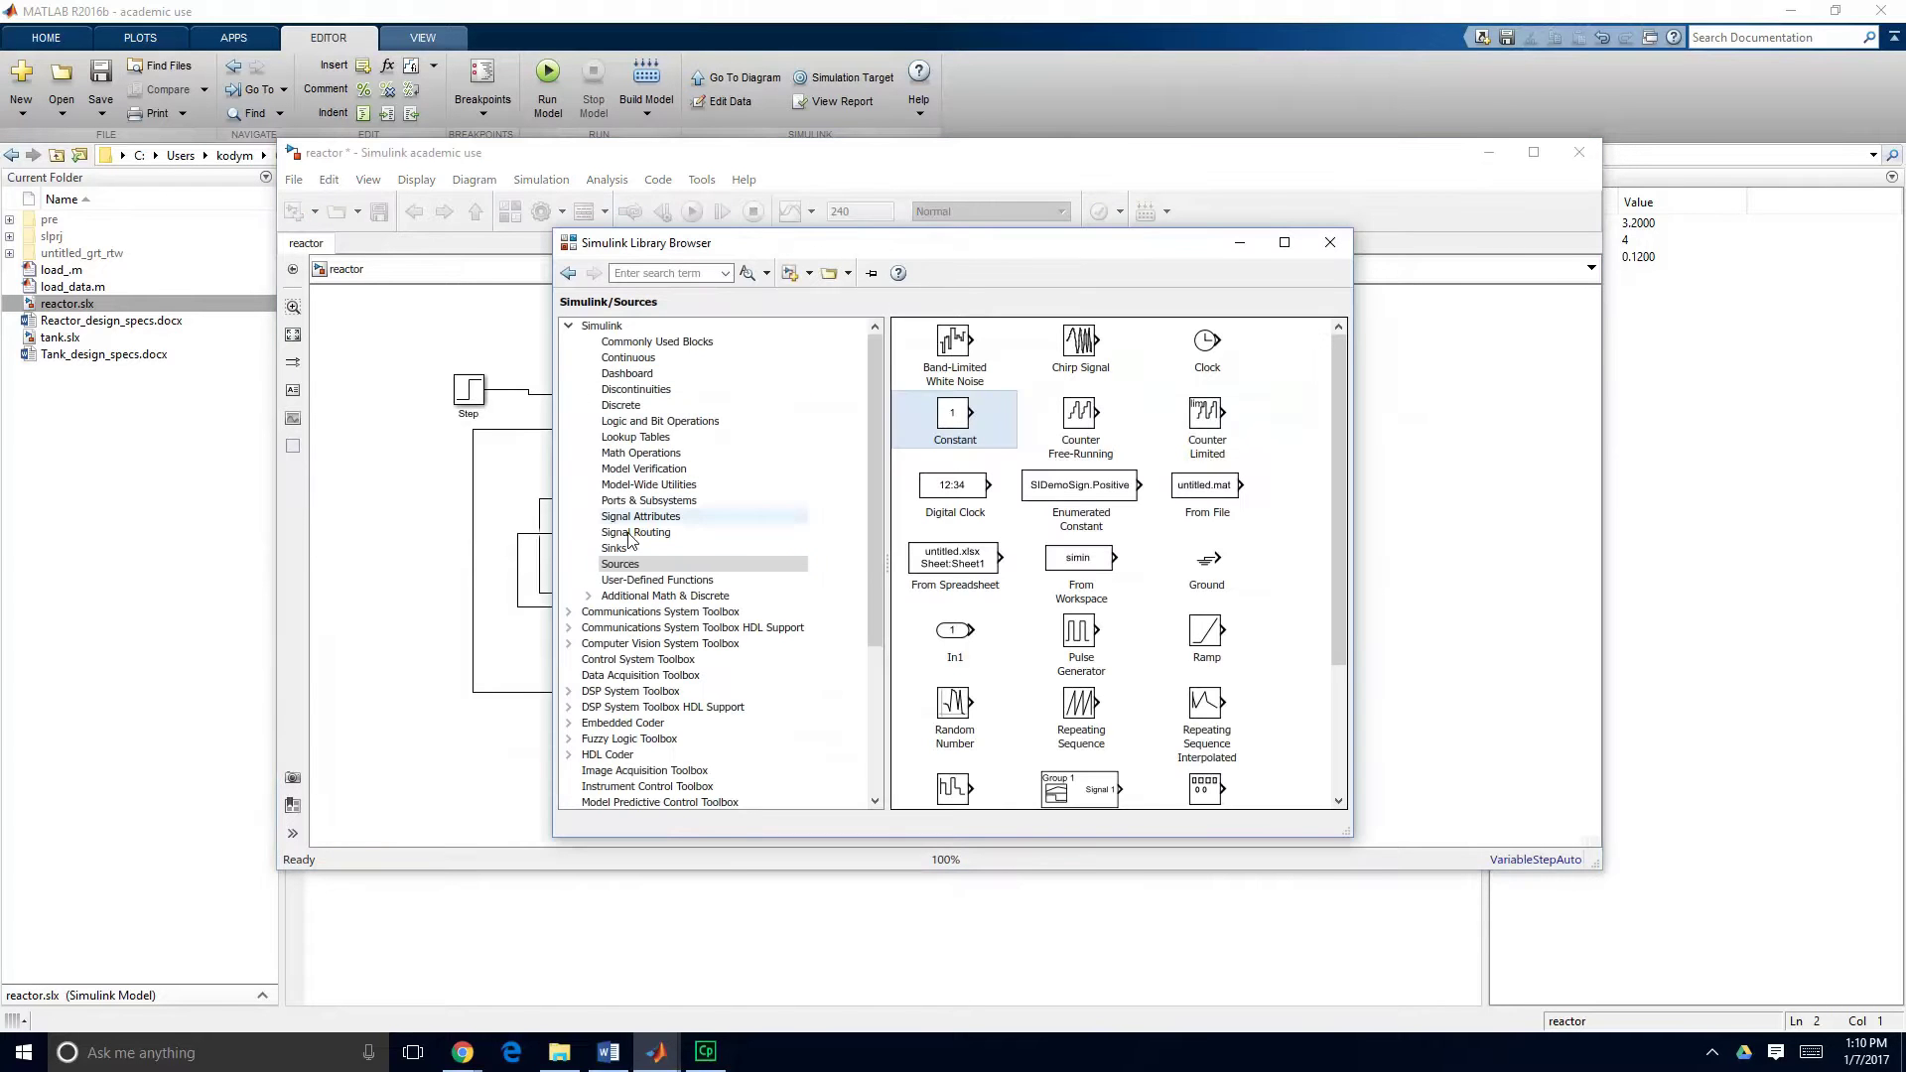
{"action": "left_click", "coordinate": [616, 570]}
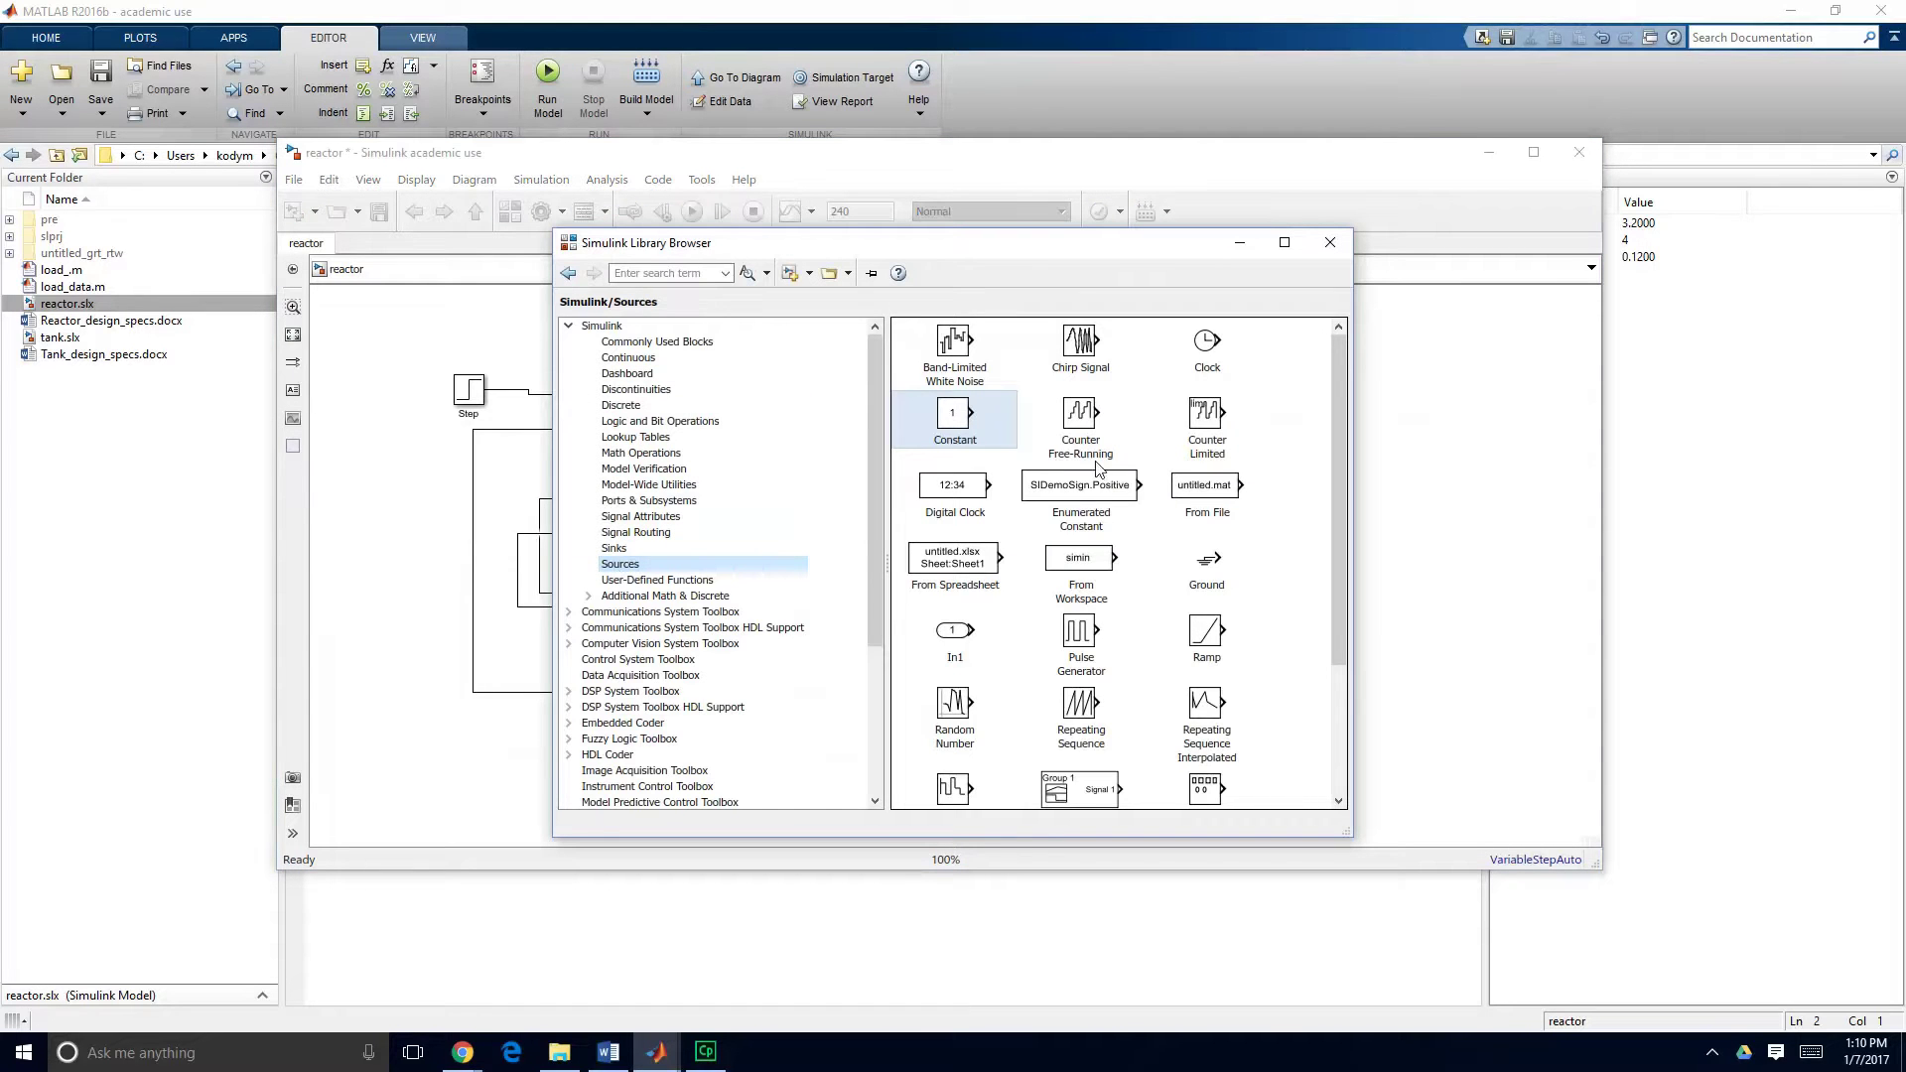
{"action": "left_click", "coordinate": [952, 422]}
{"action": "left_click_drag", "start_coordinate": [951, 422], "coordinate": [529, 470]}
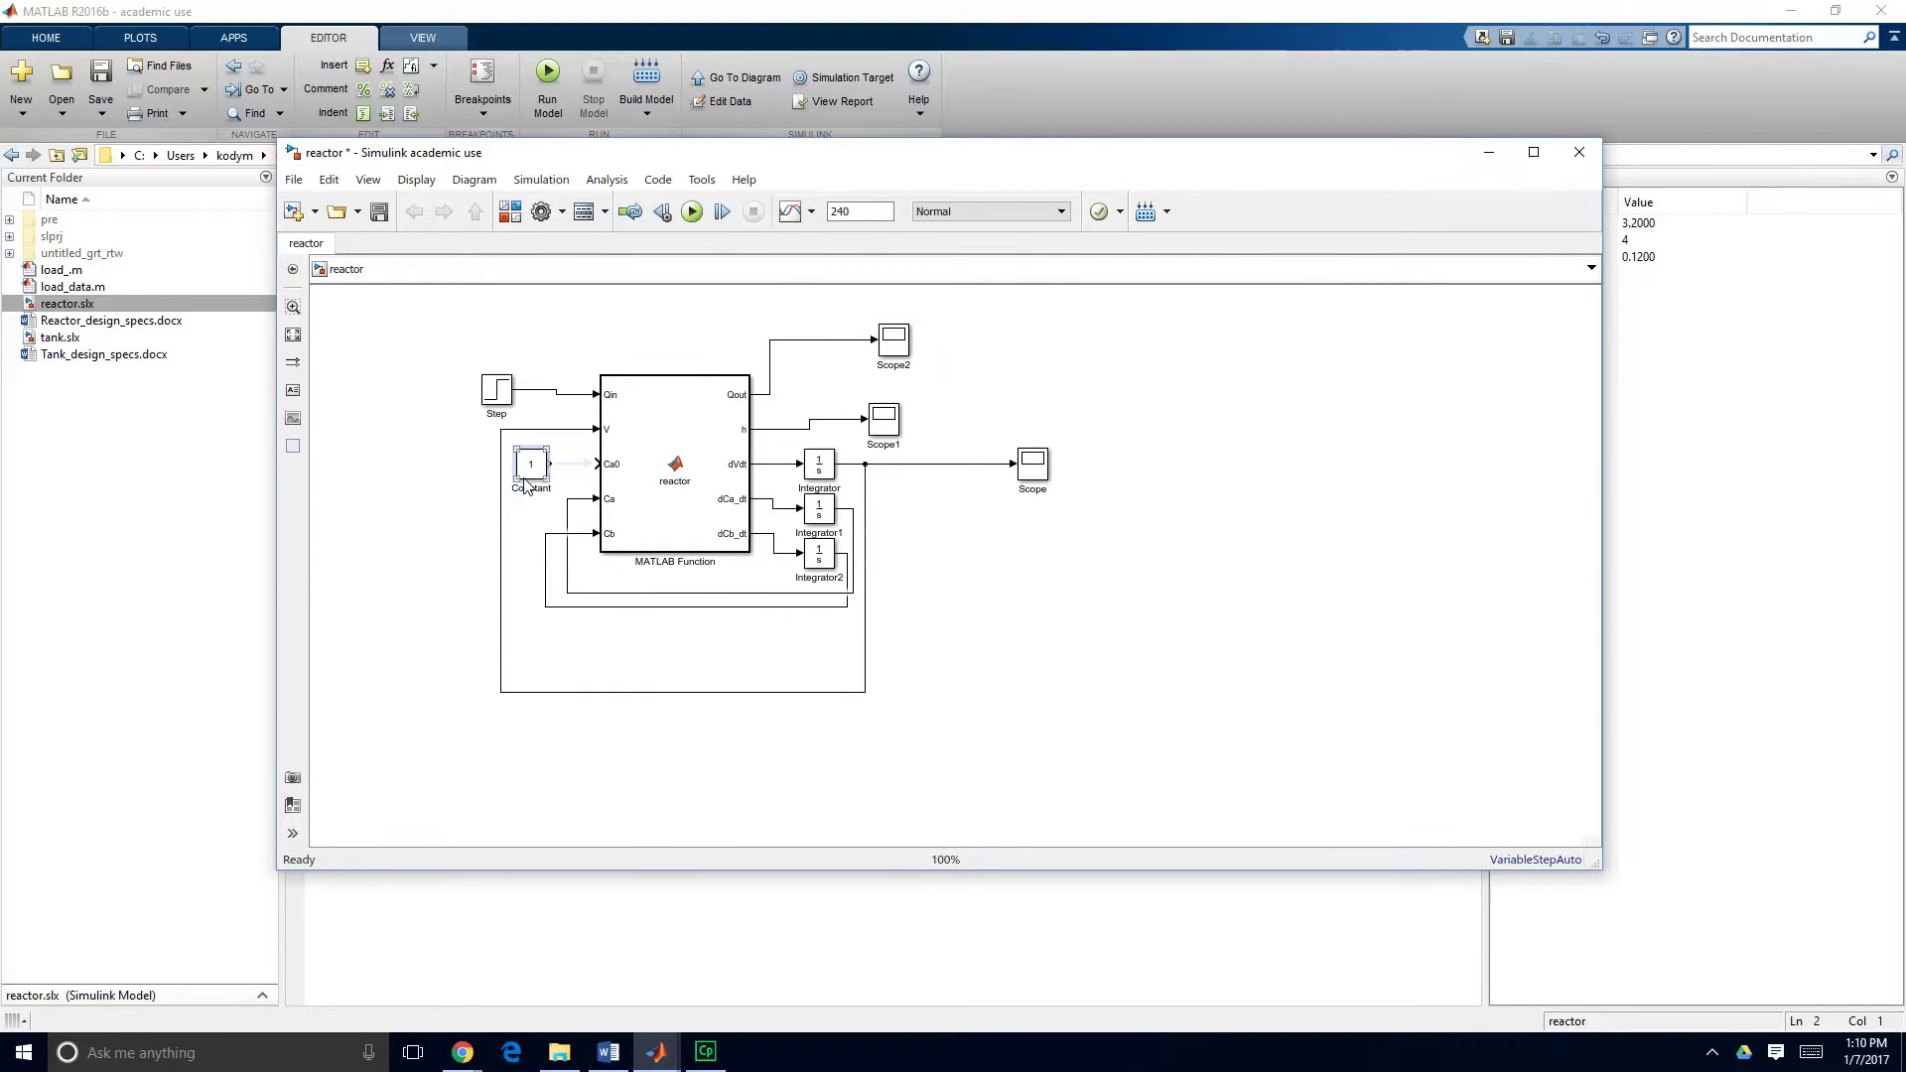
{"action": "double_click", "coordinate": [529, 471]}
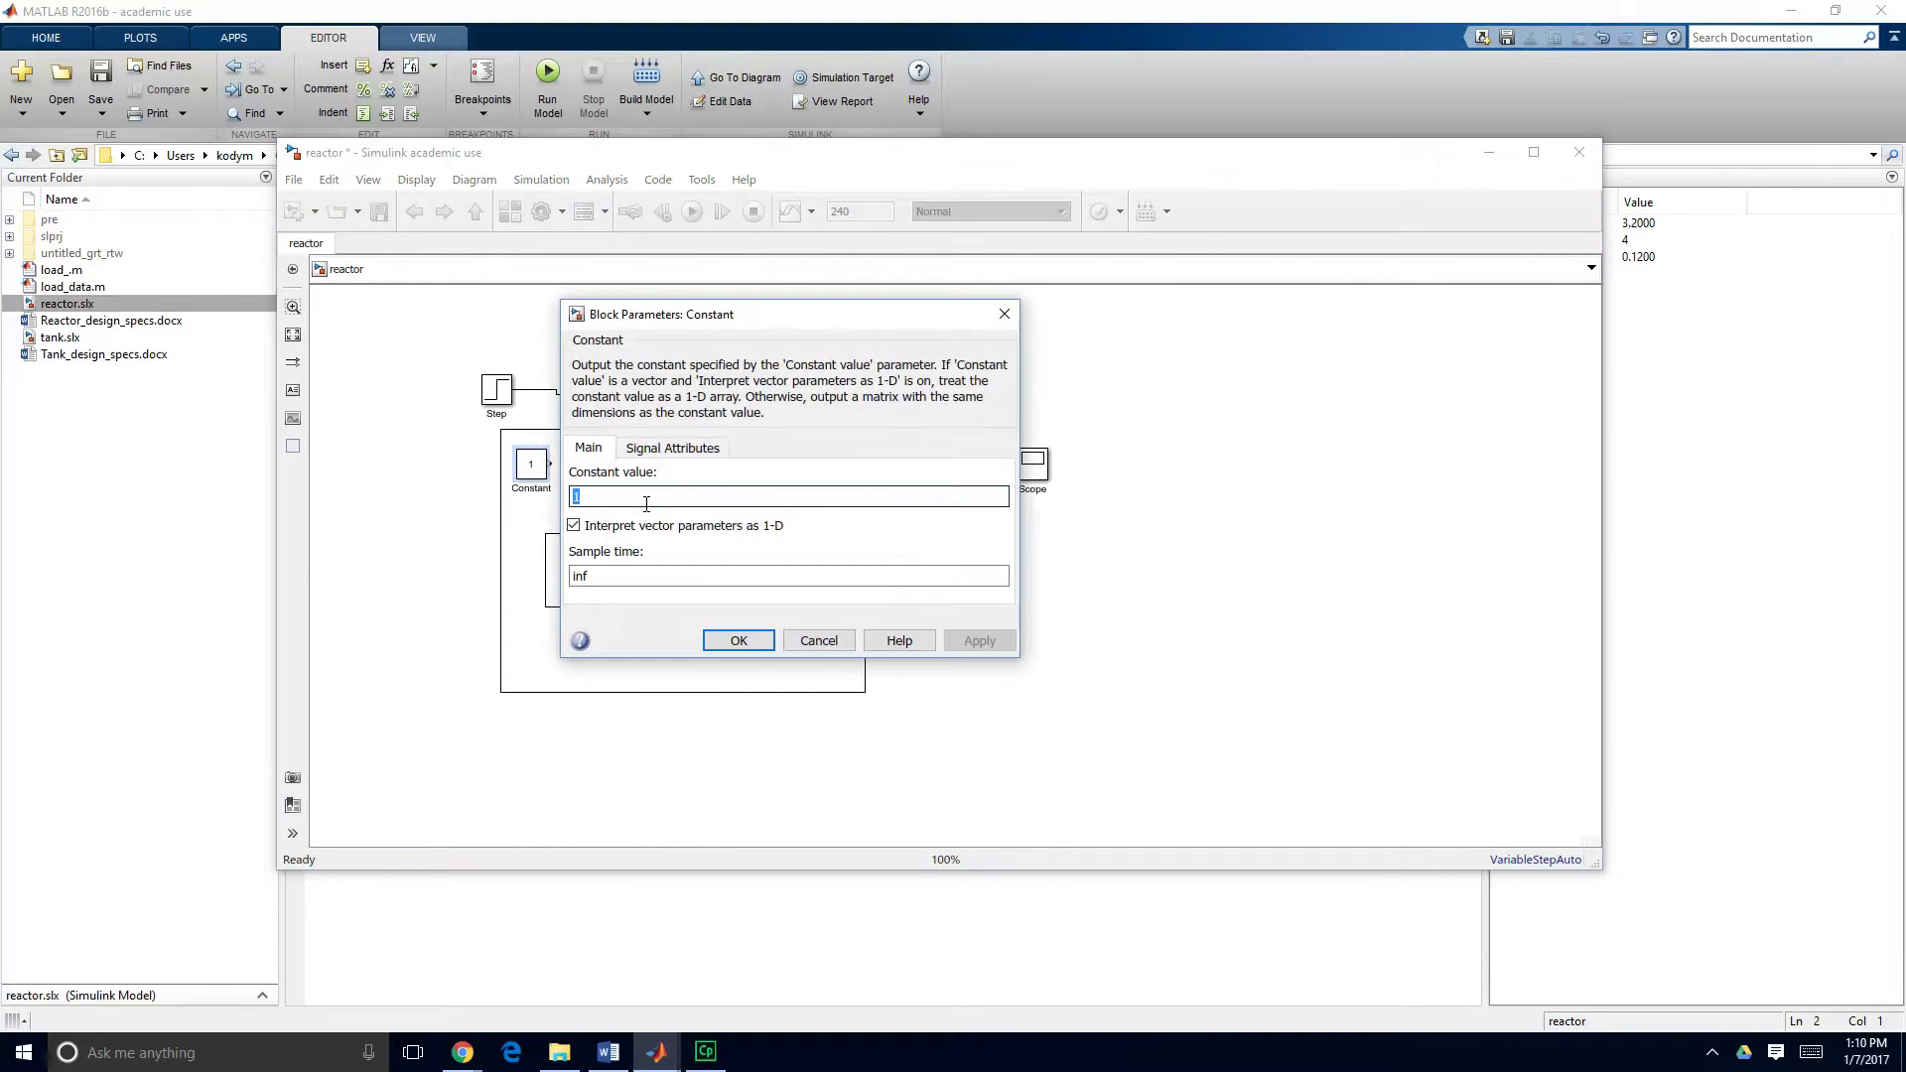
{"action": "type", "text": "1"}
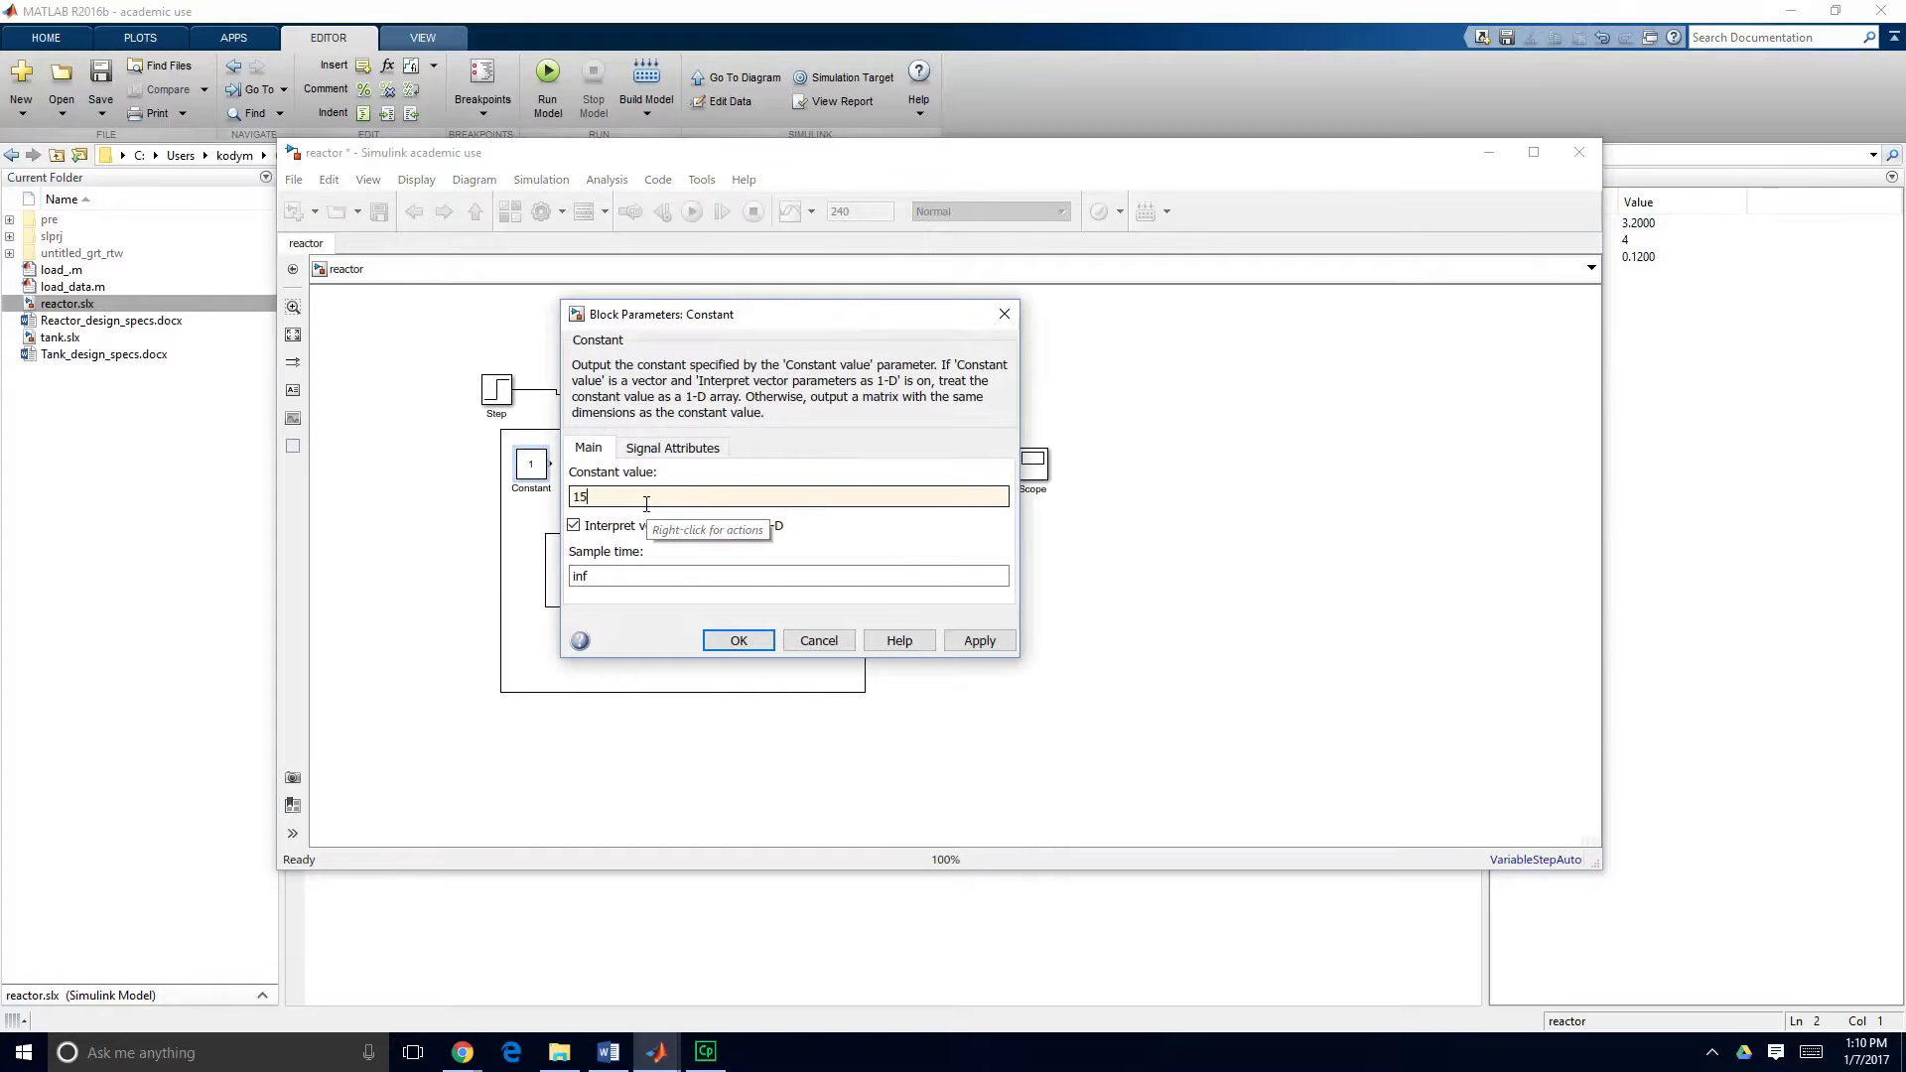
{"action": "left_click", "coordinate": [737, 640]}
Connect the Constant block to the Ca0 input and save the model.
{"action": "left_click_drag", "start_coordinate": [552, 464], "coordinate": [598, 464]}
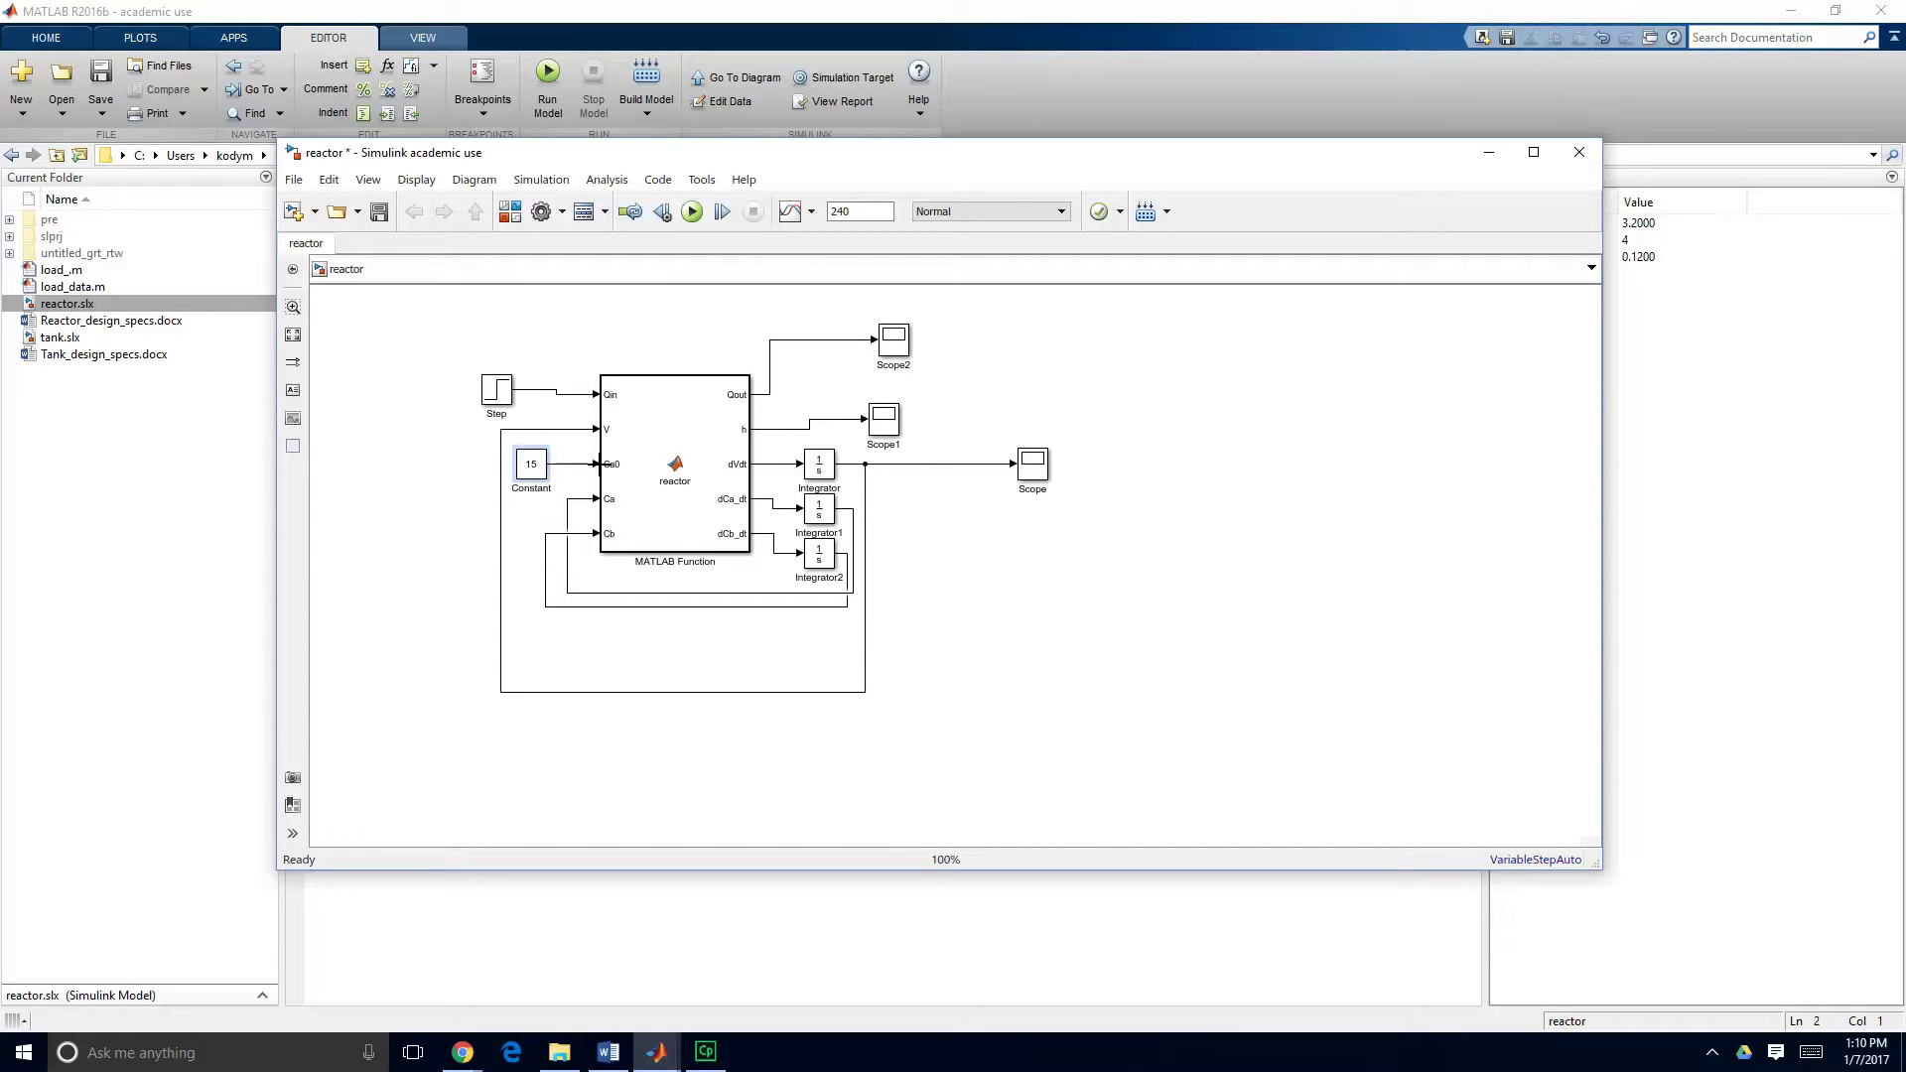
{"action": "left_click", "coordinate": [442, 332]}
{"action": "left_click", "coordinate": [379, 212]}
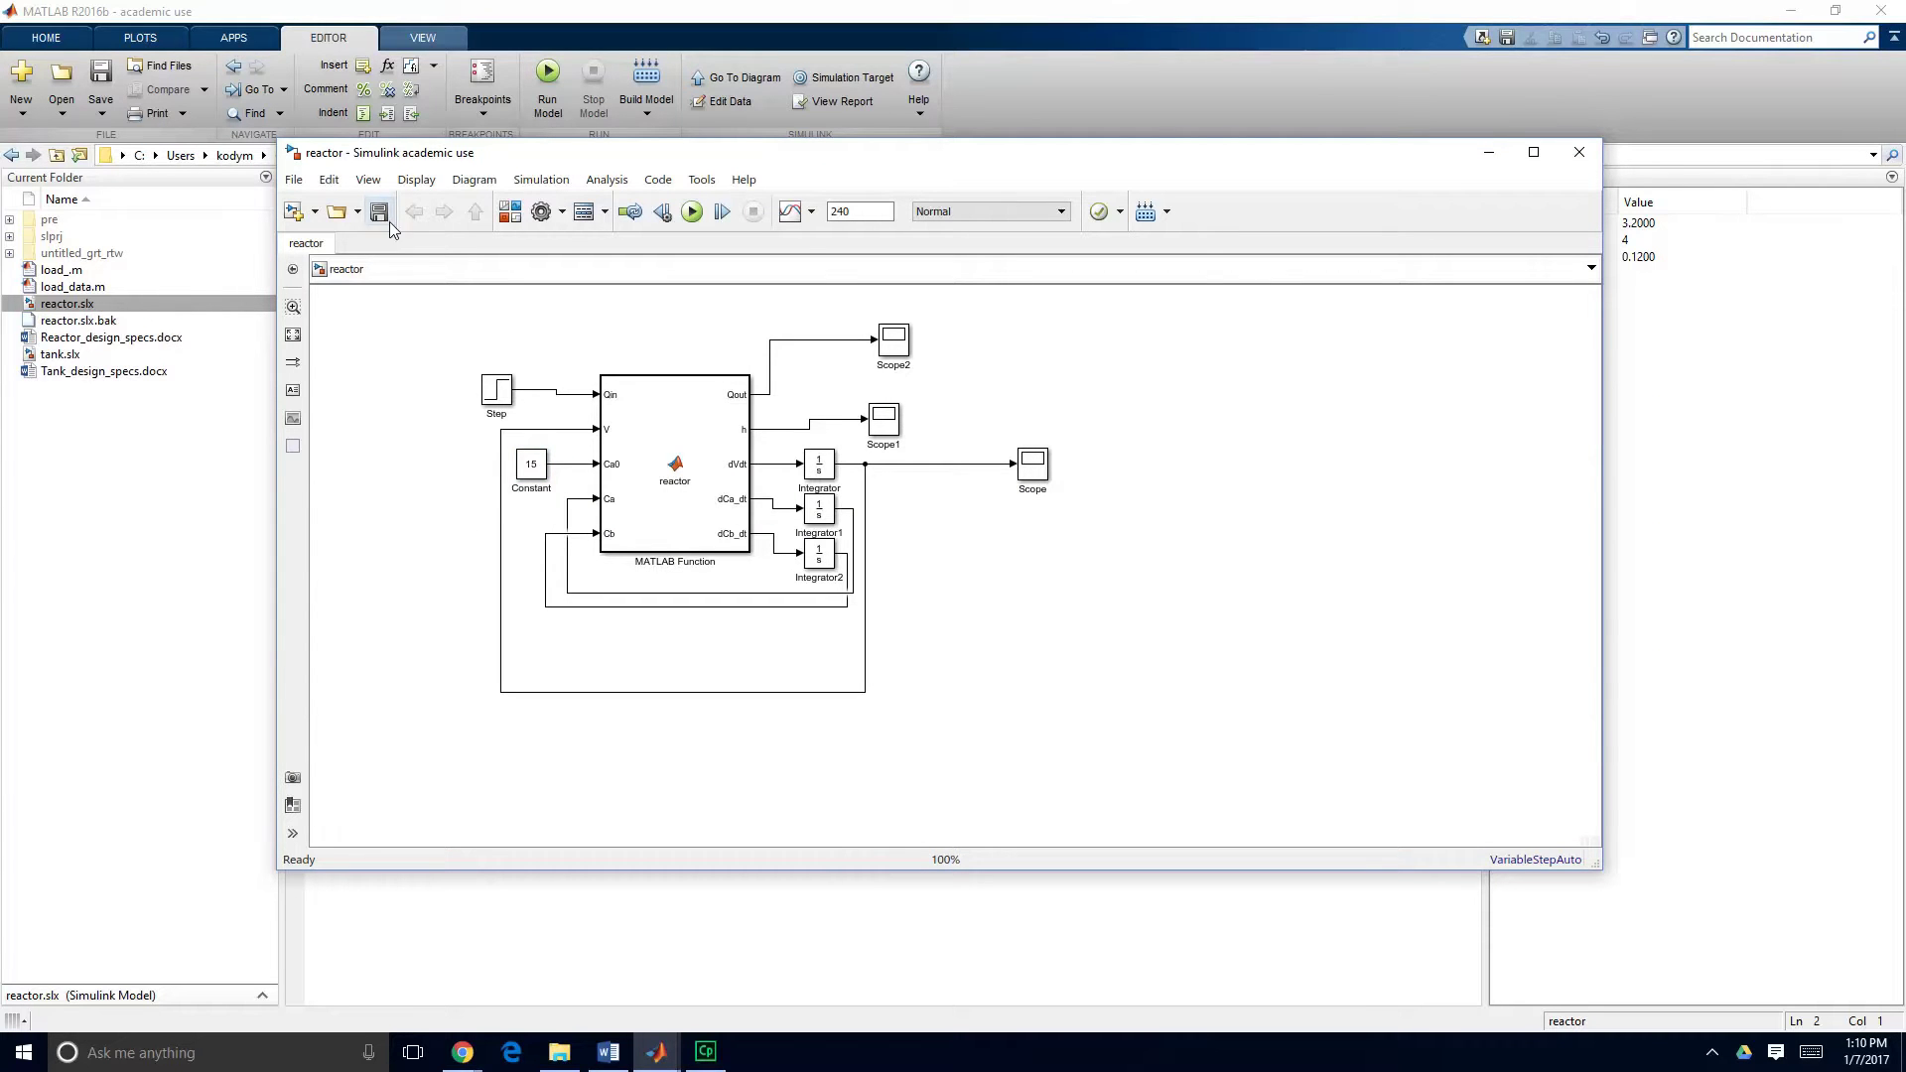
{"action": "left_click", "coordinate": [501, 400]}
{"action": "left_click", "coordinate": [672, 488]}
{"action": "mouse_move", "coordinate": [655, 1053]}
{"action": "left_click", "coordinate": [516, 953]}
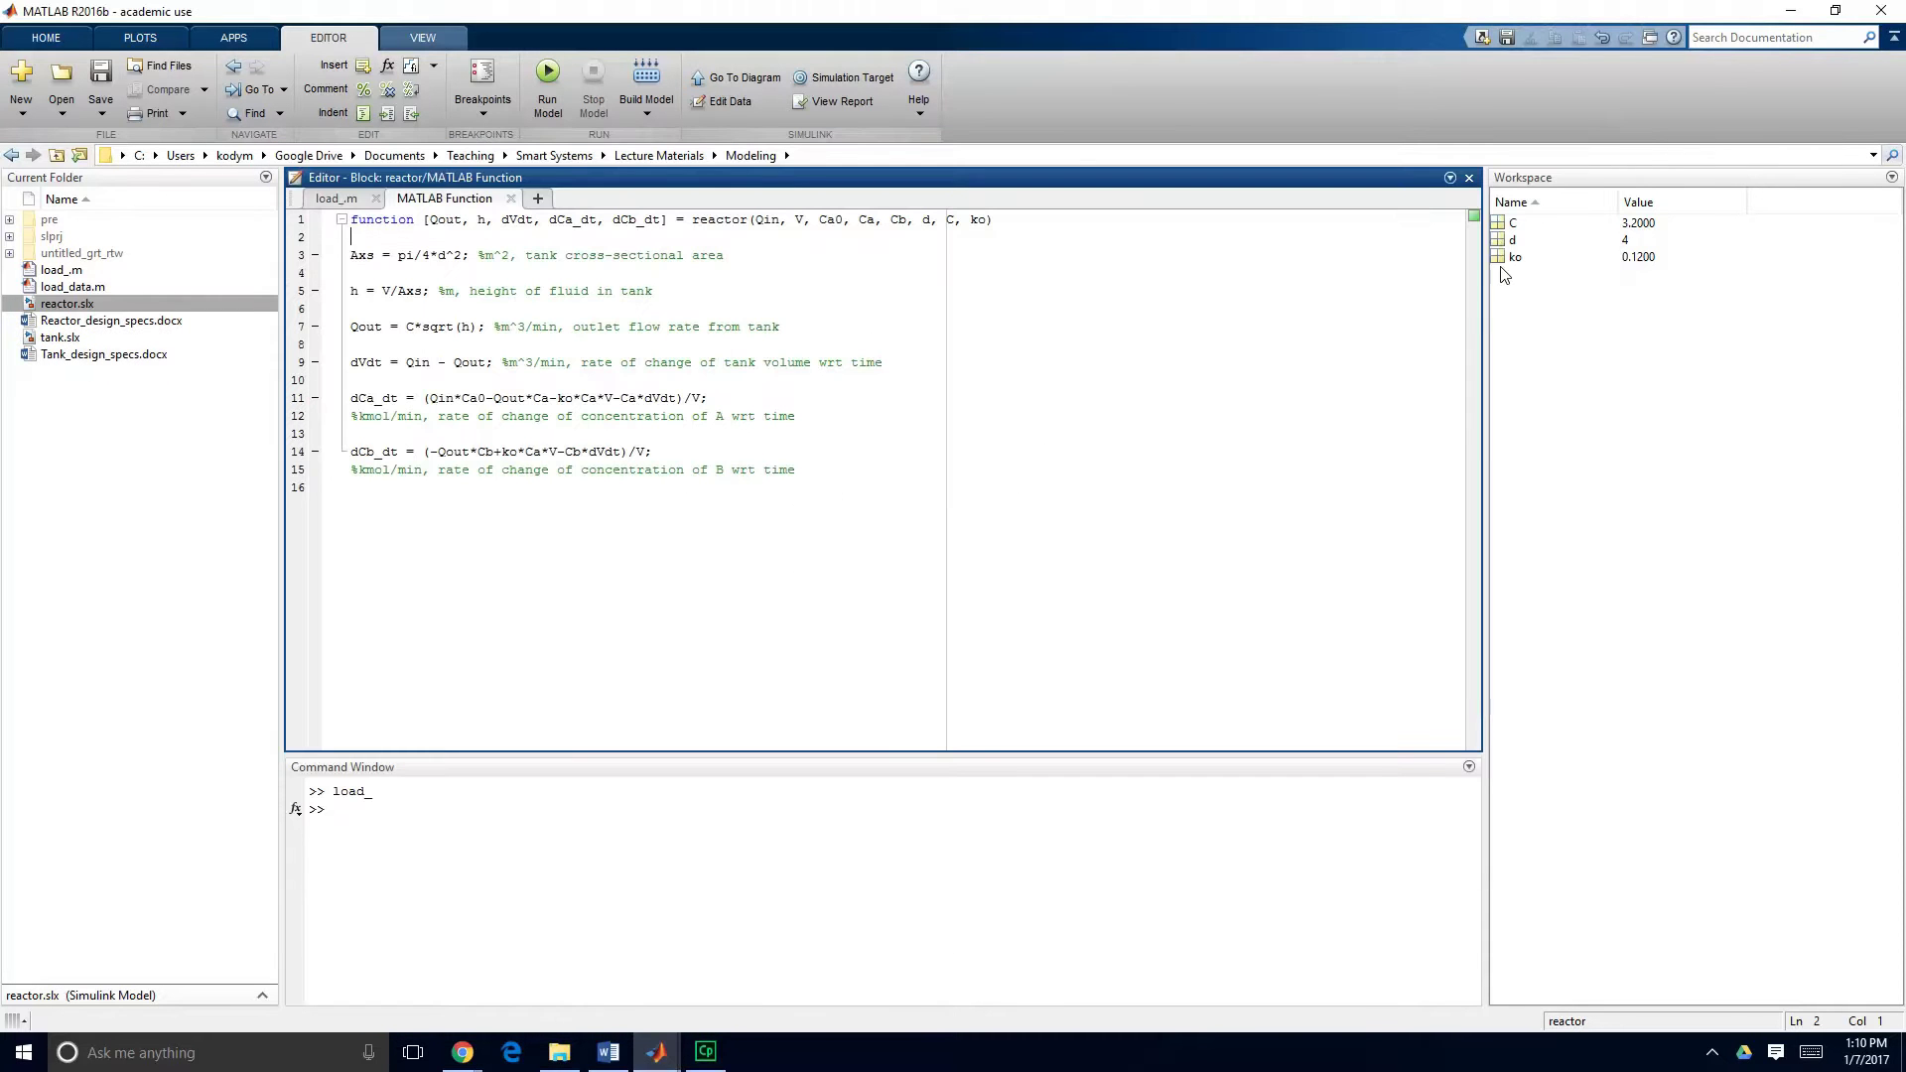
{"action": "left_click", "coordinate": [662, 1049]}
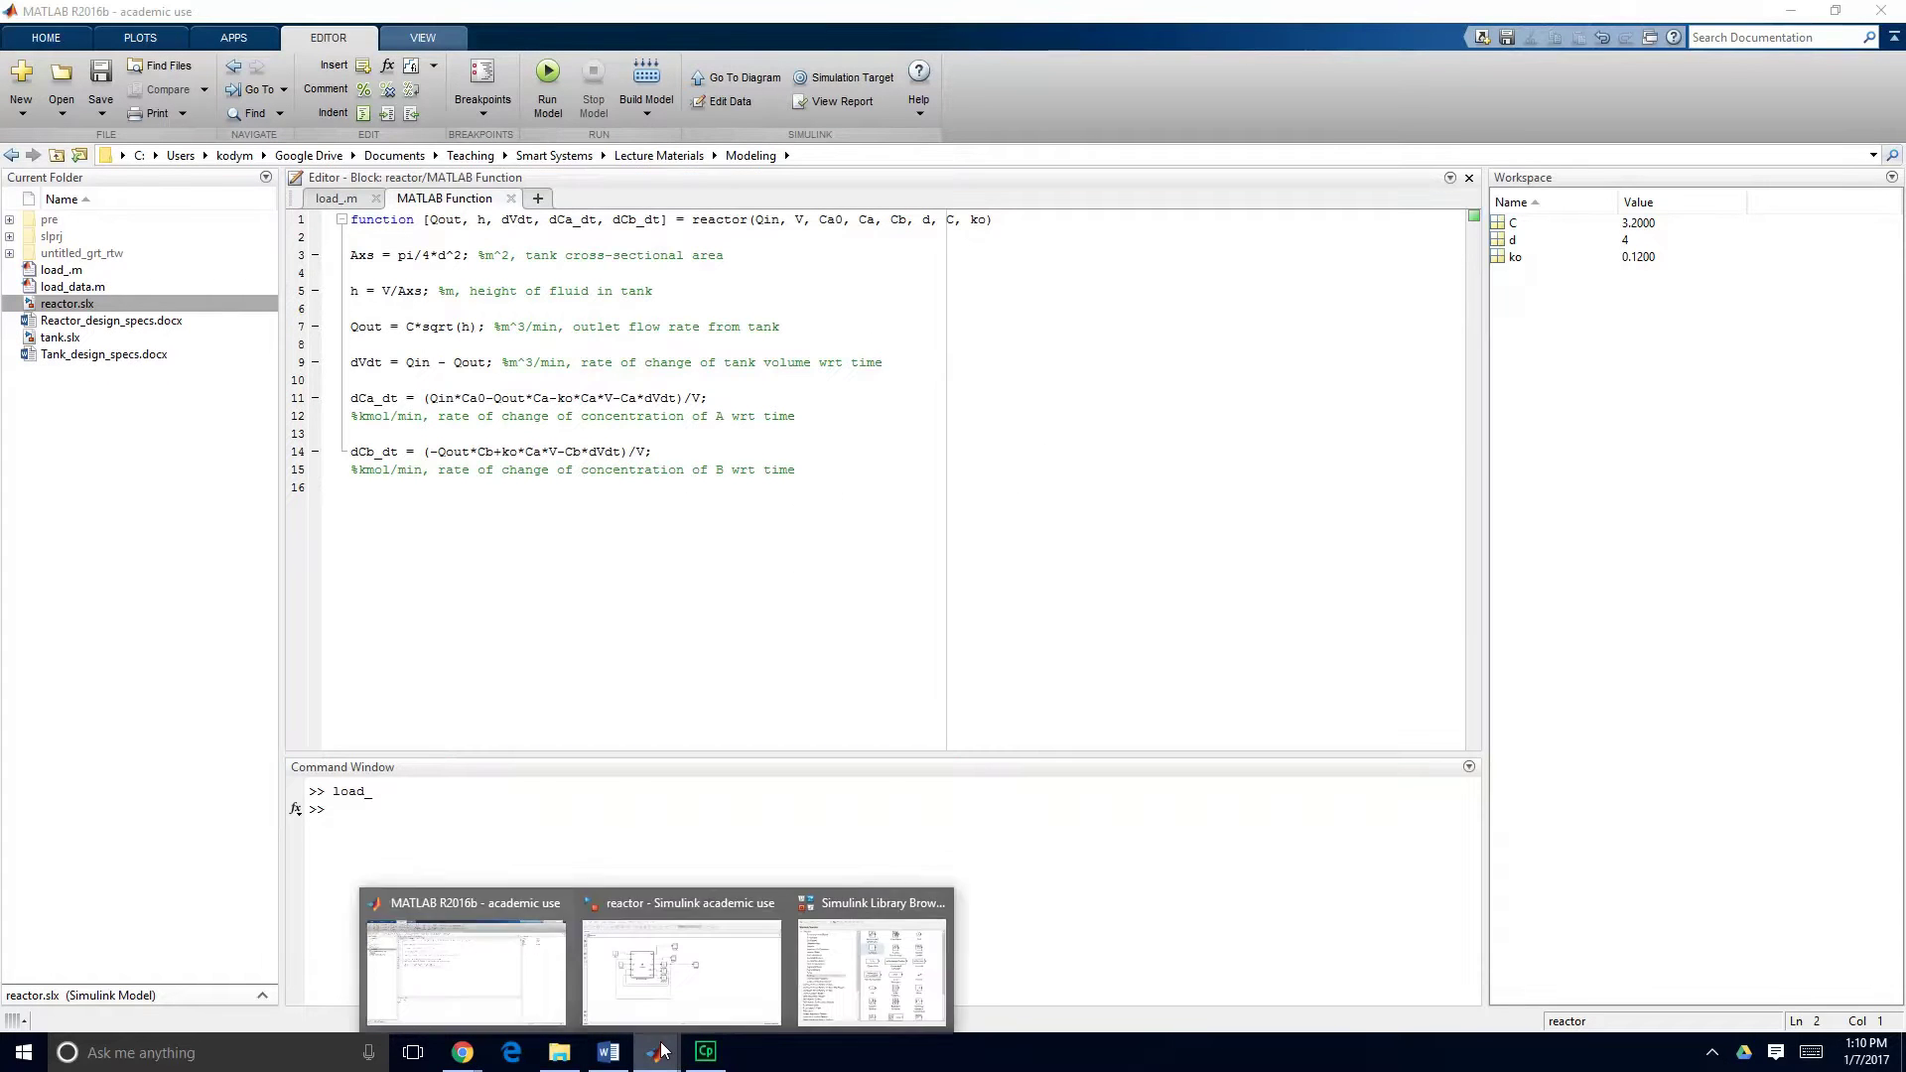
{"action": "left_click", "coordinate": [683, 975]}
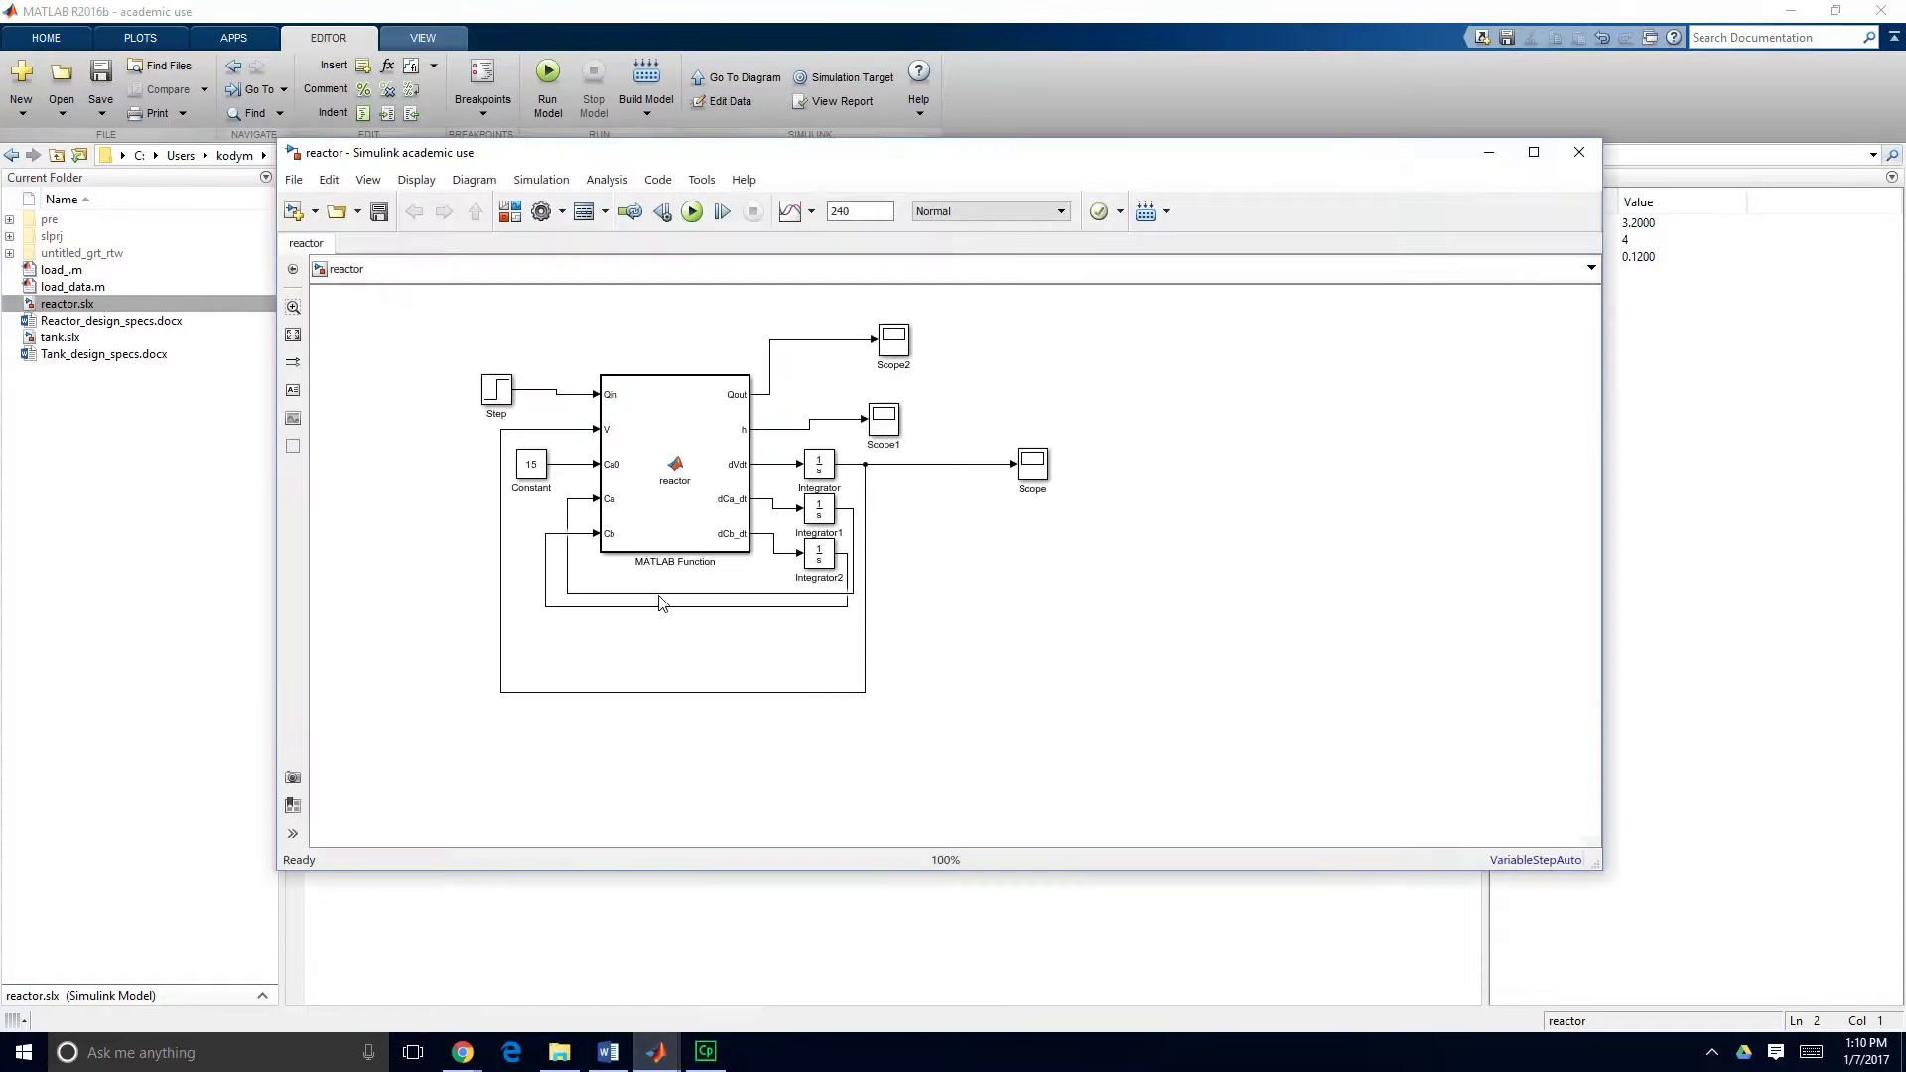
{"action": "double_click", "coordinate": [820, 465]}
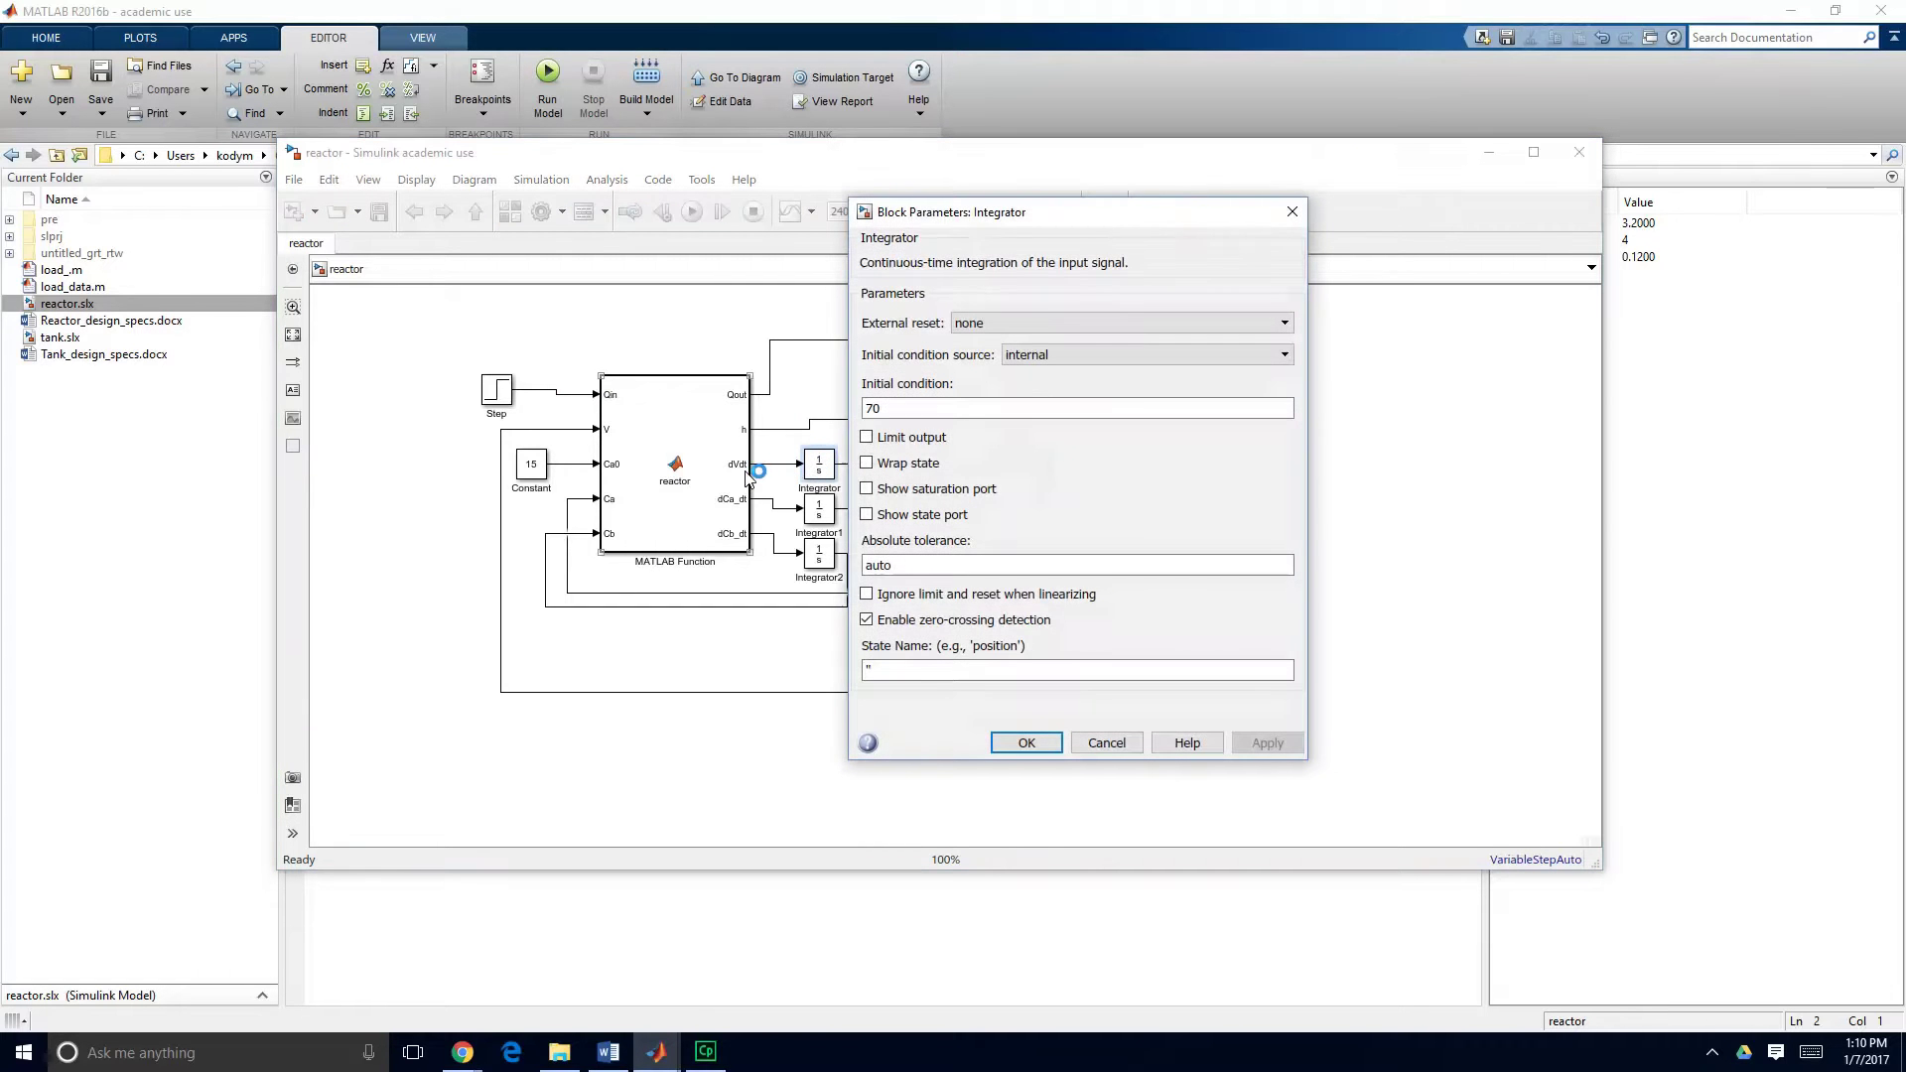
{"action": "left_click", "coordinate": [1291, 214]}
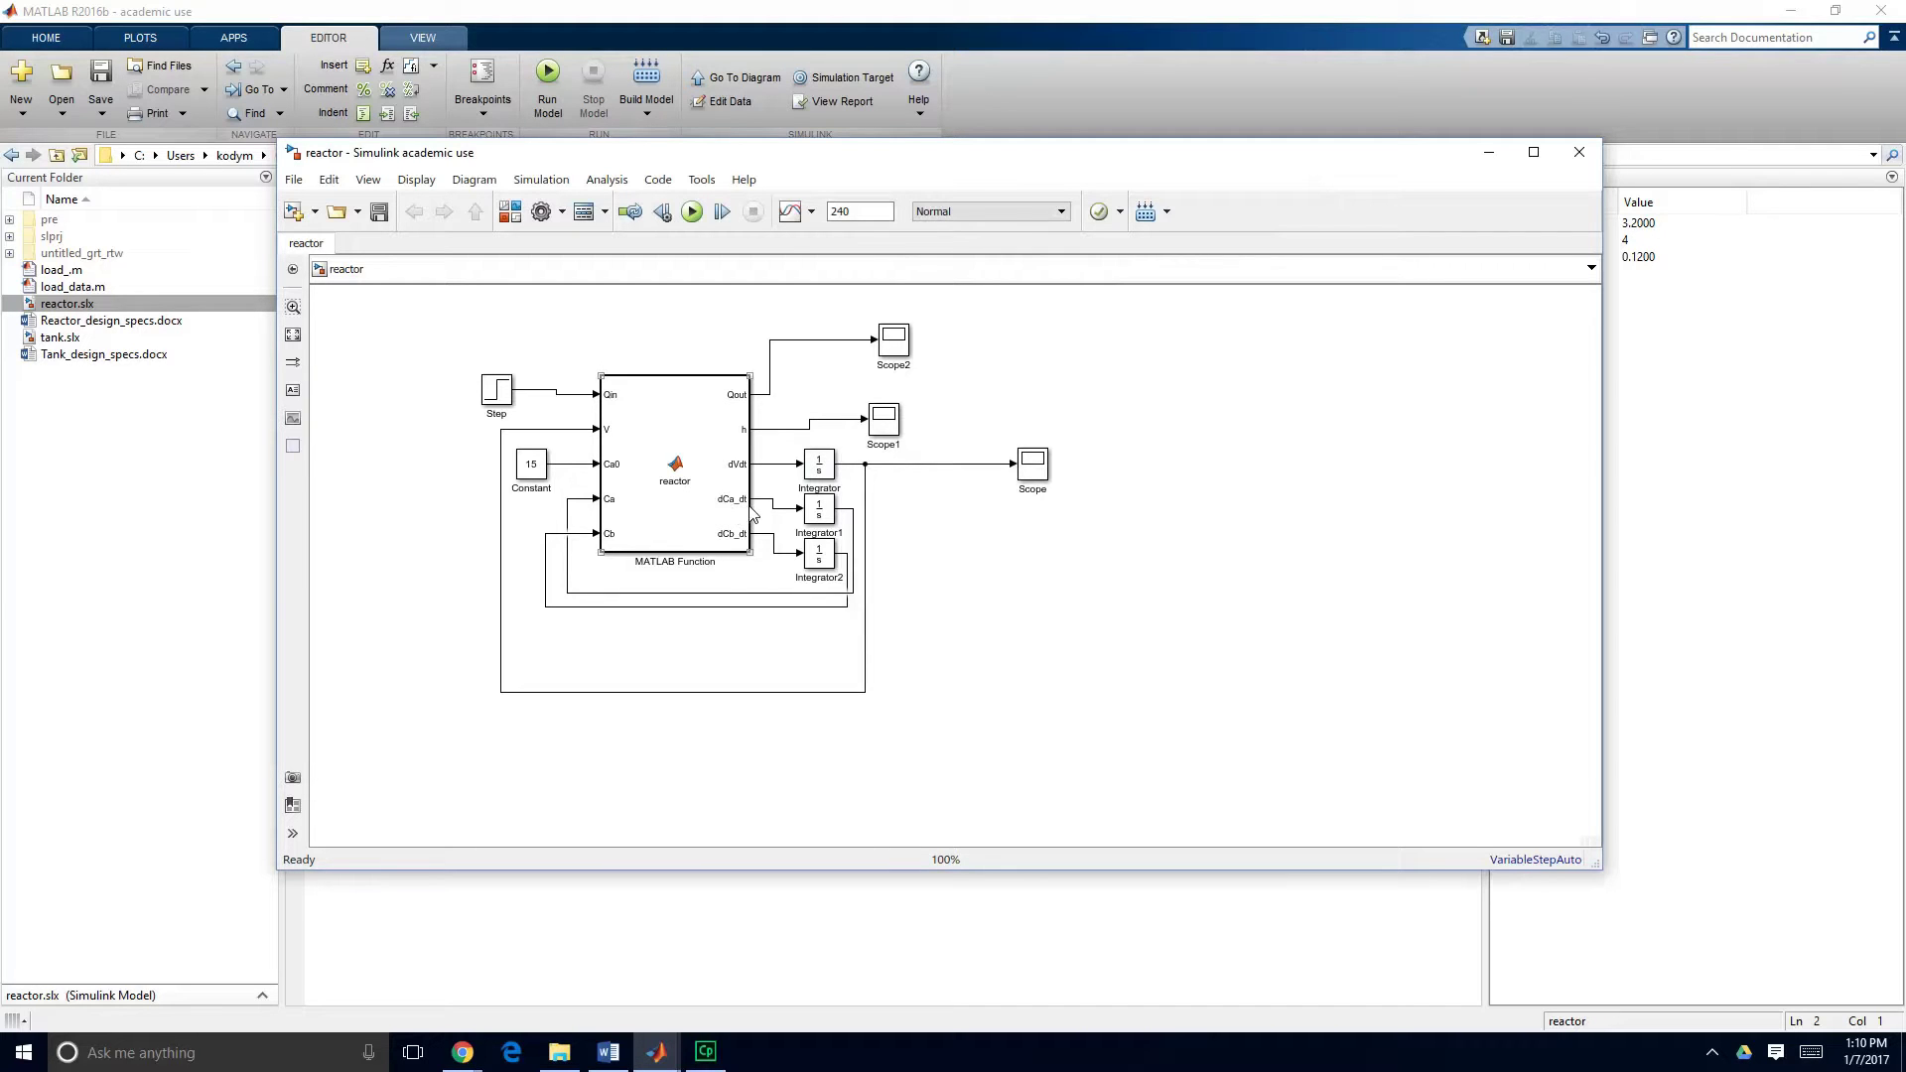
{"action": "left_click", "coordinate": [1033, 473]}
Paste Scope copies as Scope3 and Scope4, wired to the Integrator1 and Integrator2 outputs.
{"action": "key", "text": "ctrl+c"}
{"action": "key", "text": "ctrl+v"}
{"action": "key", "text": "ctrl+v"}
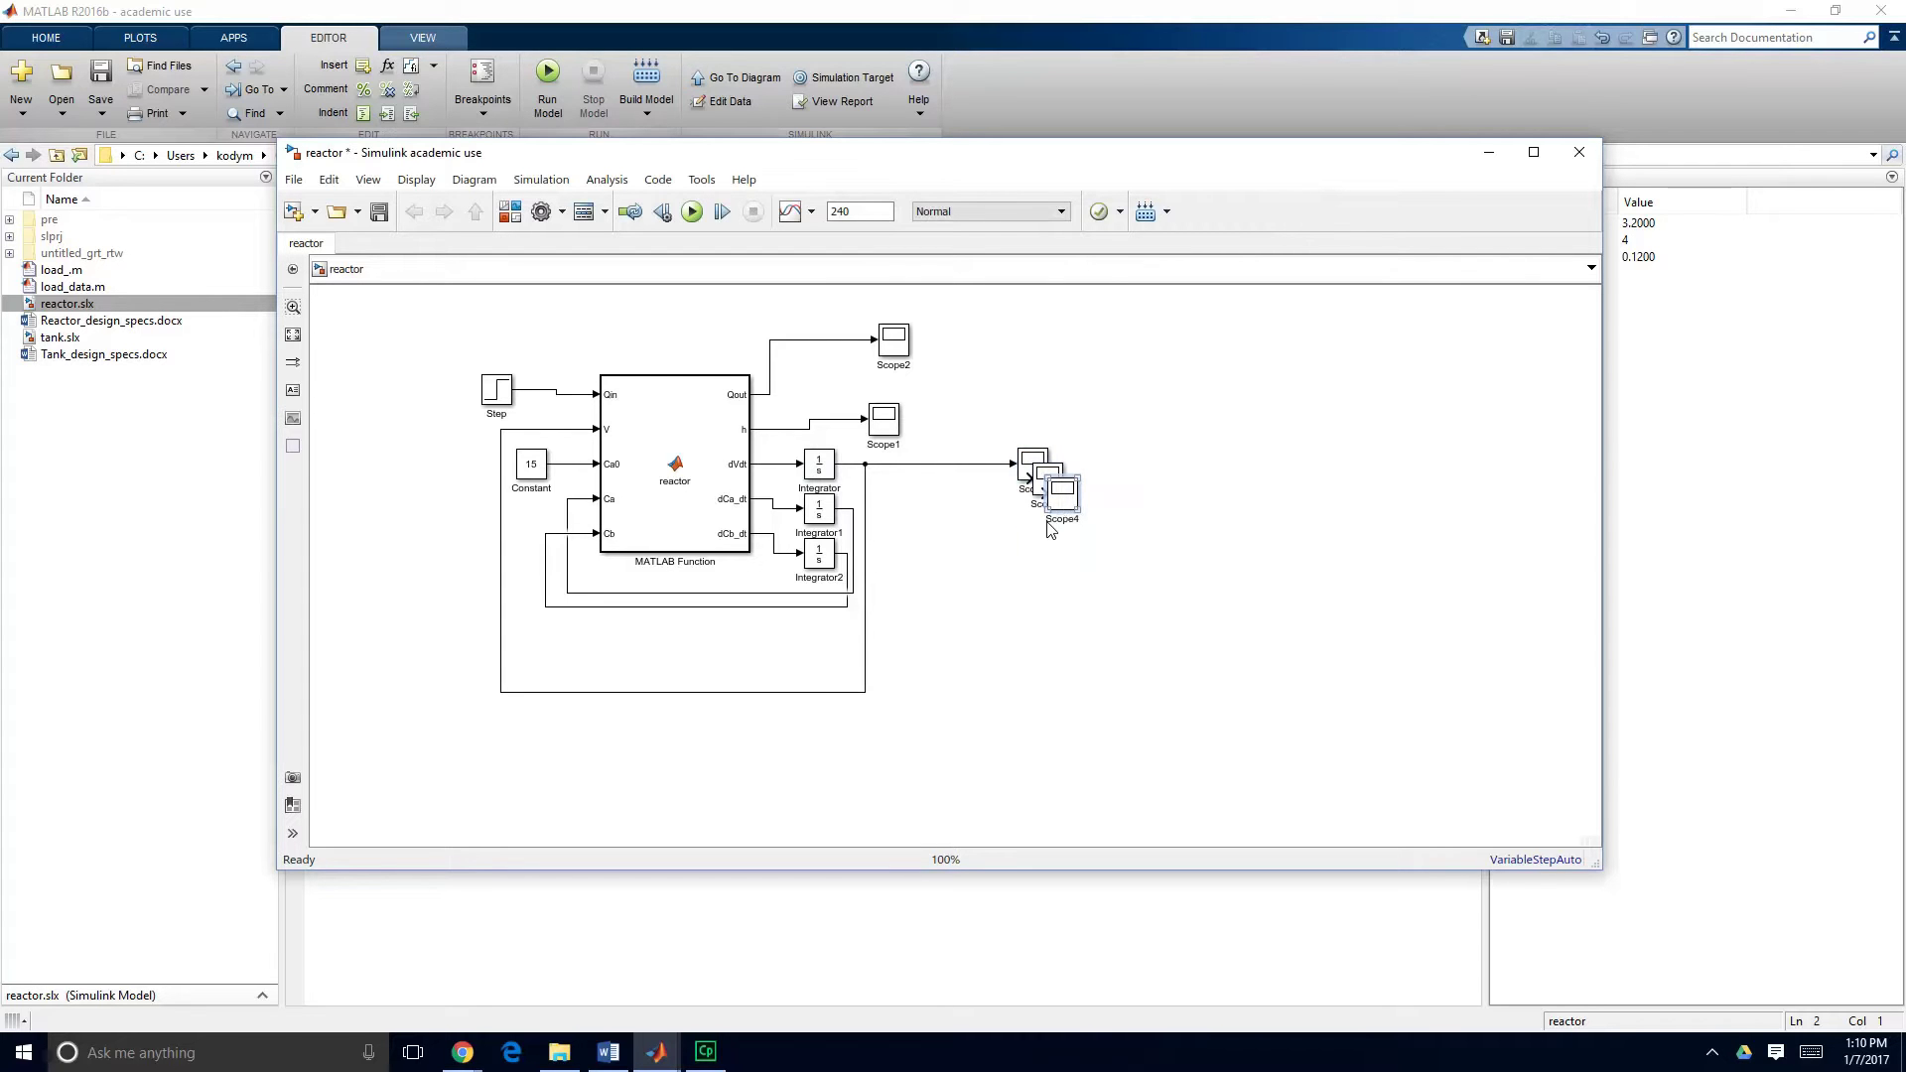
{"action": "left_click_drag", "start_coordinate": [1059, 507], "coordinate": [1040, 620]}
{"action": "left_click_drag", "start_coordinate": [1033, 486], "coordinate": [854, 512]}
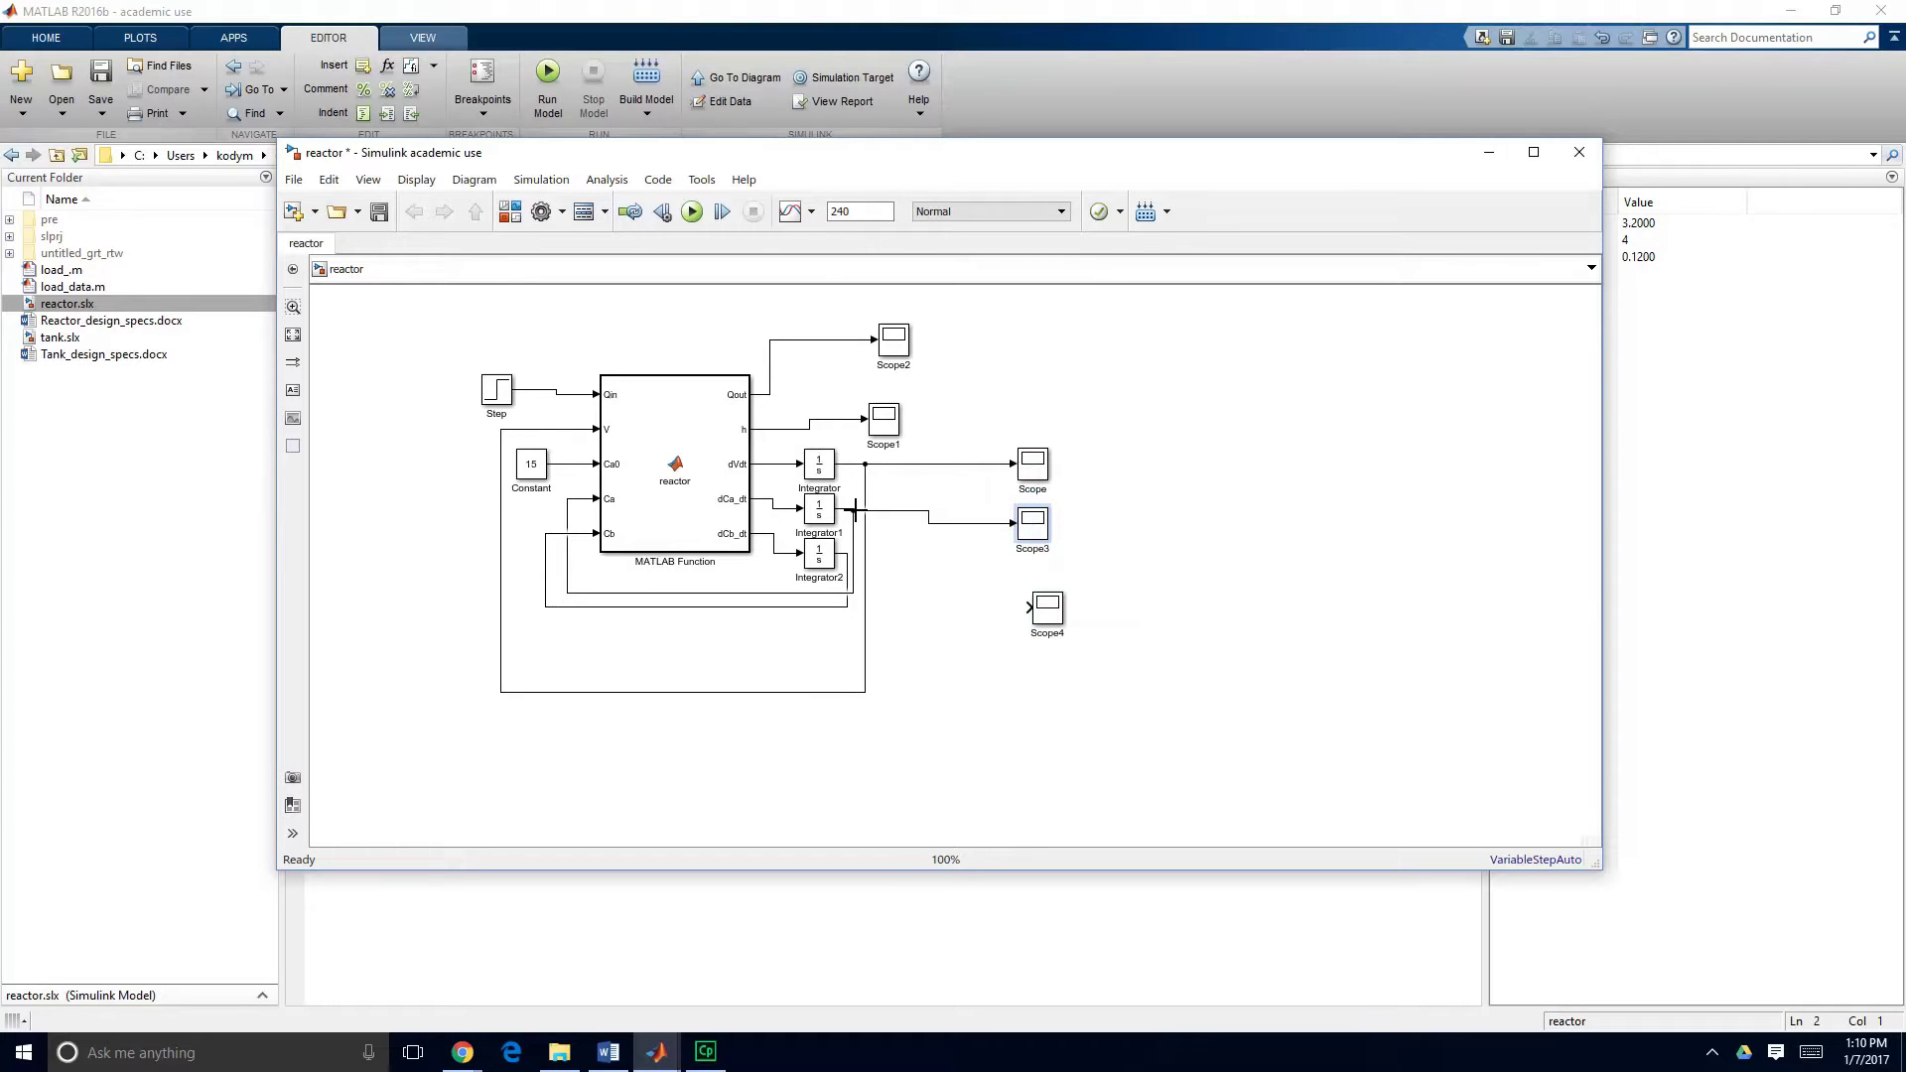
{"action": "left_click_drag", "start_coordinate": [1030, 608], "coordinate": [847, 557]}
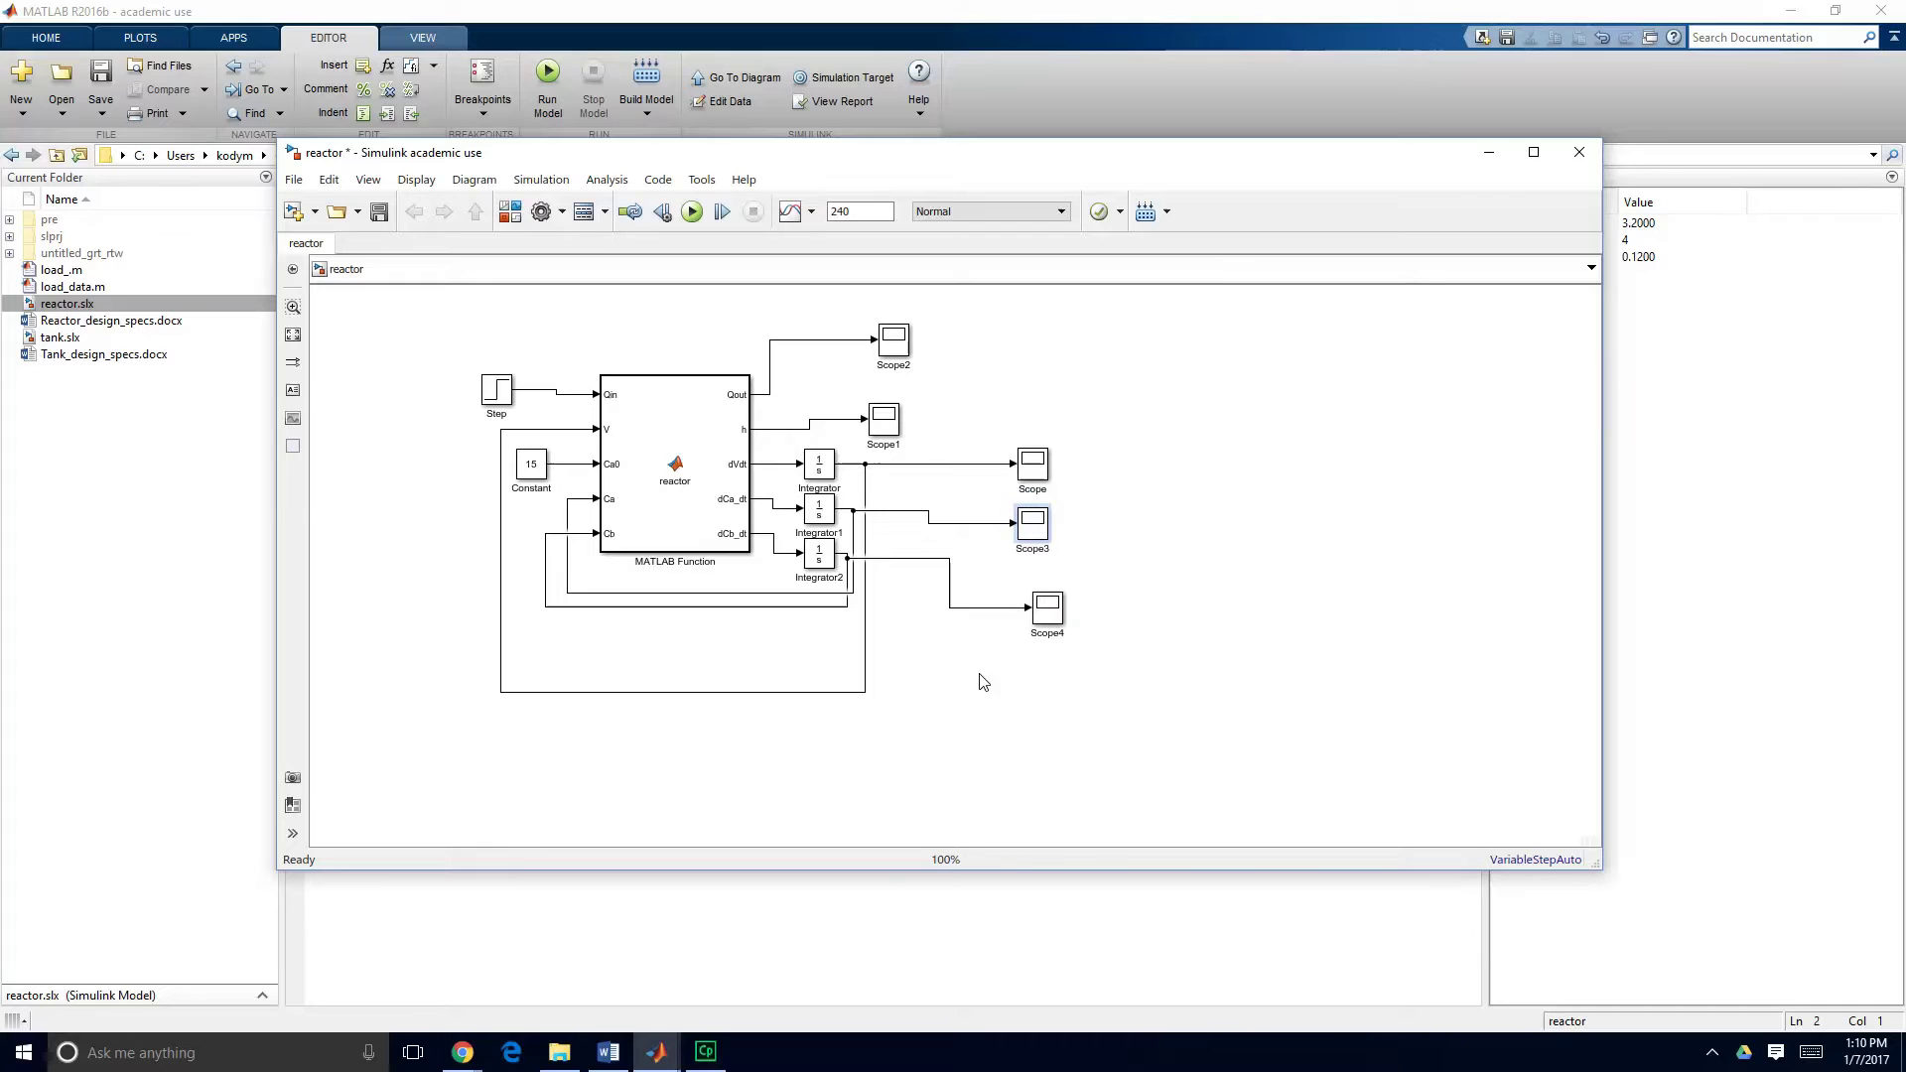
{"action": "left_click_drag", "start_coordinate": [1048, 621], "coordinate": [1032, 606]}
{"action": "left_click", "coordinate": [935, 568]}
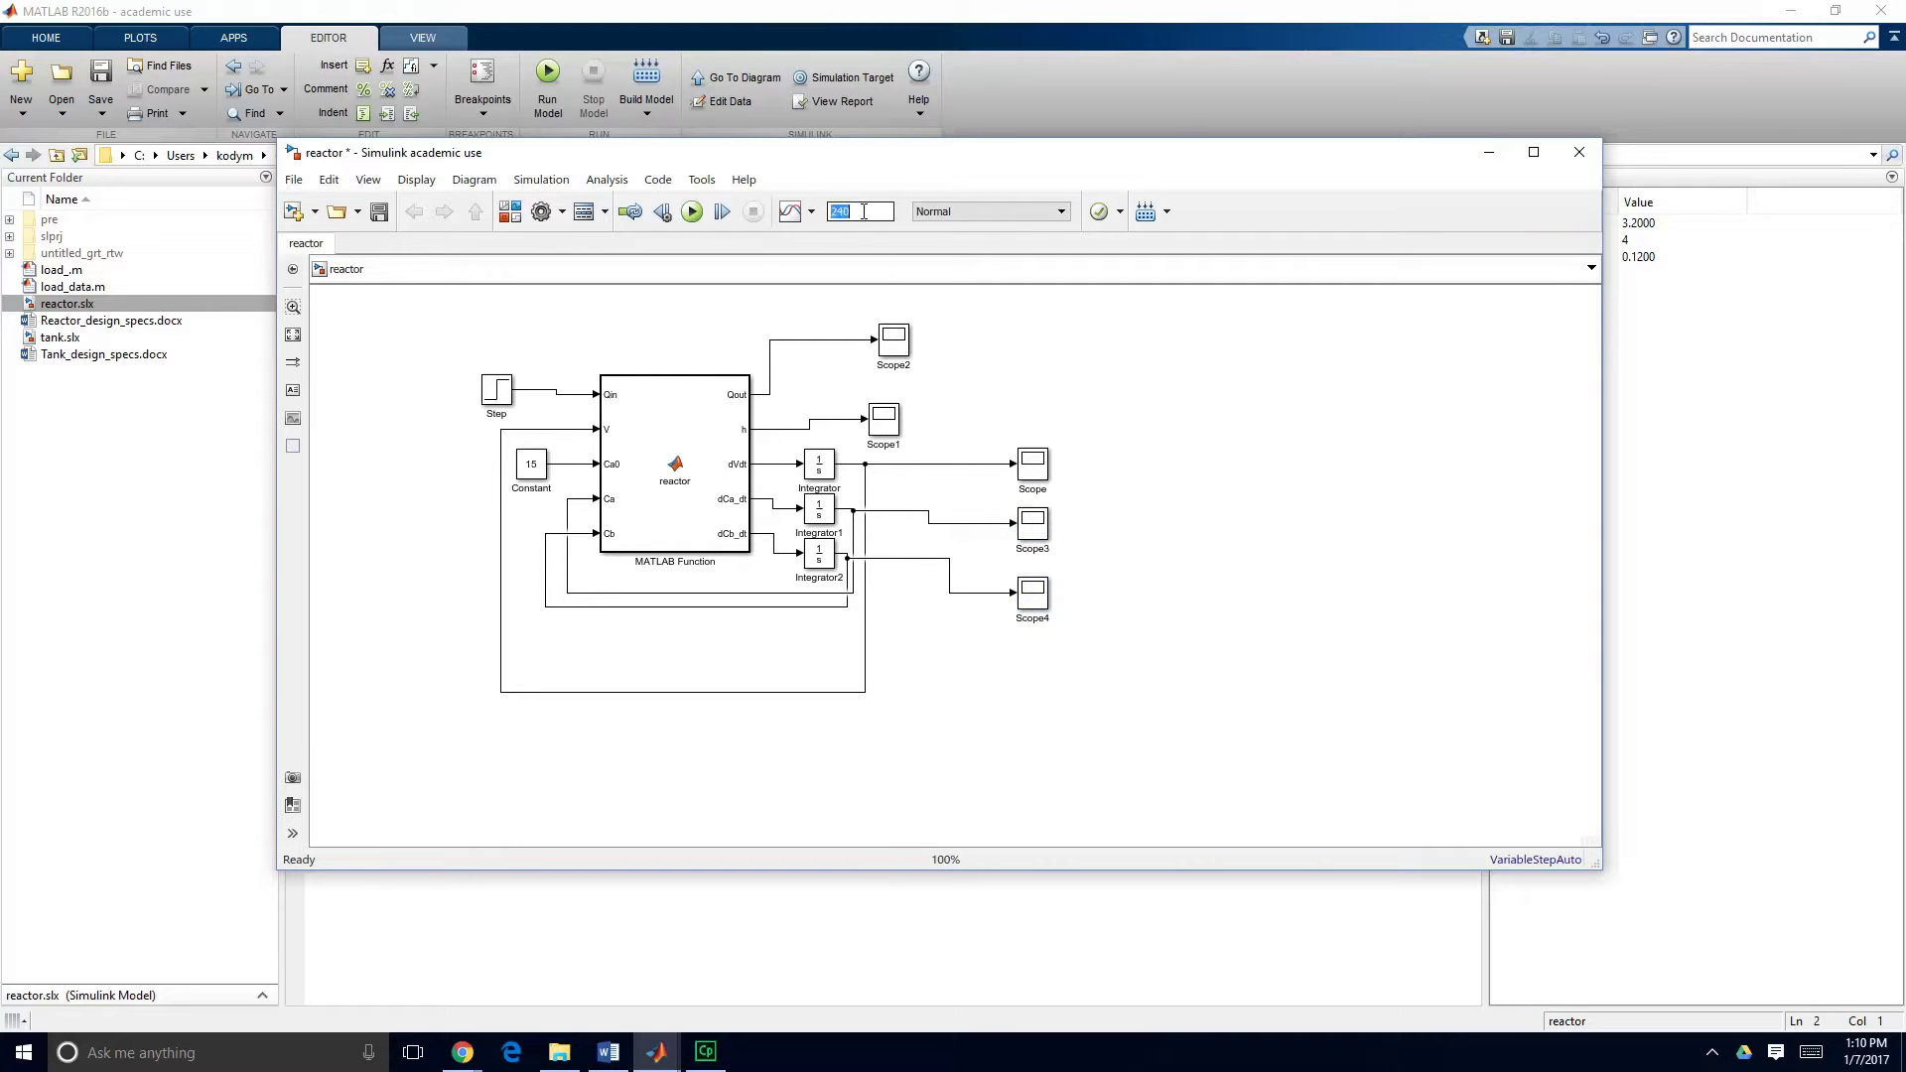
Save and run the model, then review the Step block: 8 to 10 at time 120.
{"action": "left_click", "coordinate": [378, 212]}
{"action": "left_click", "coordinate": [692, 213]}
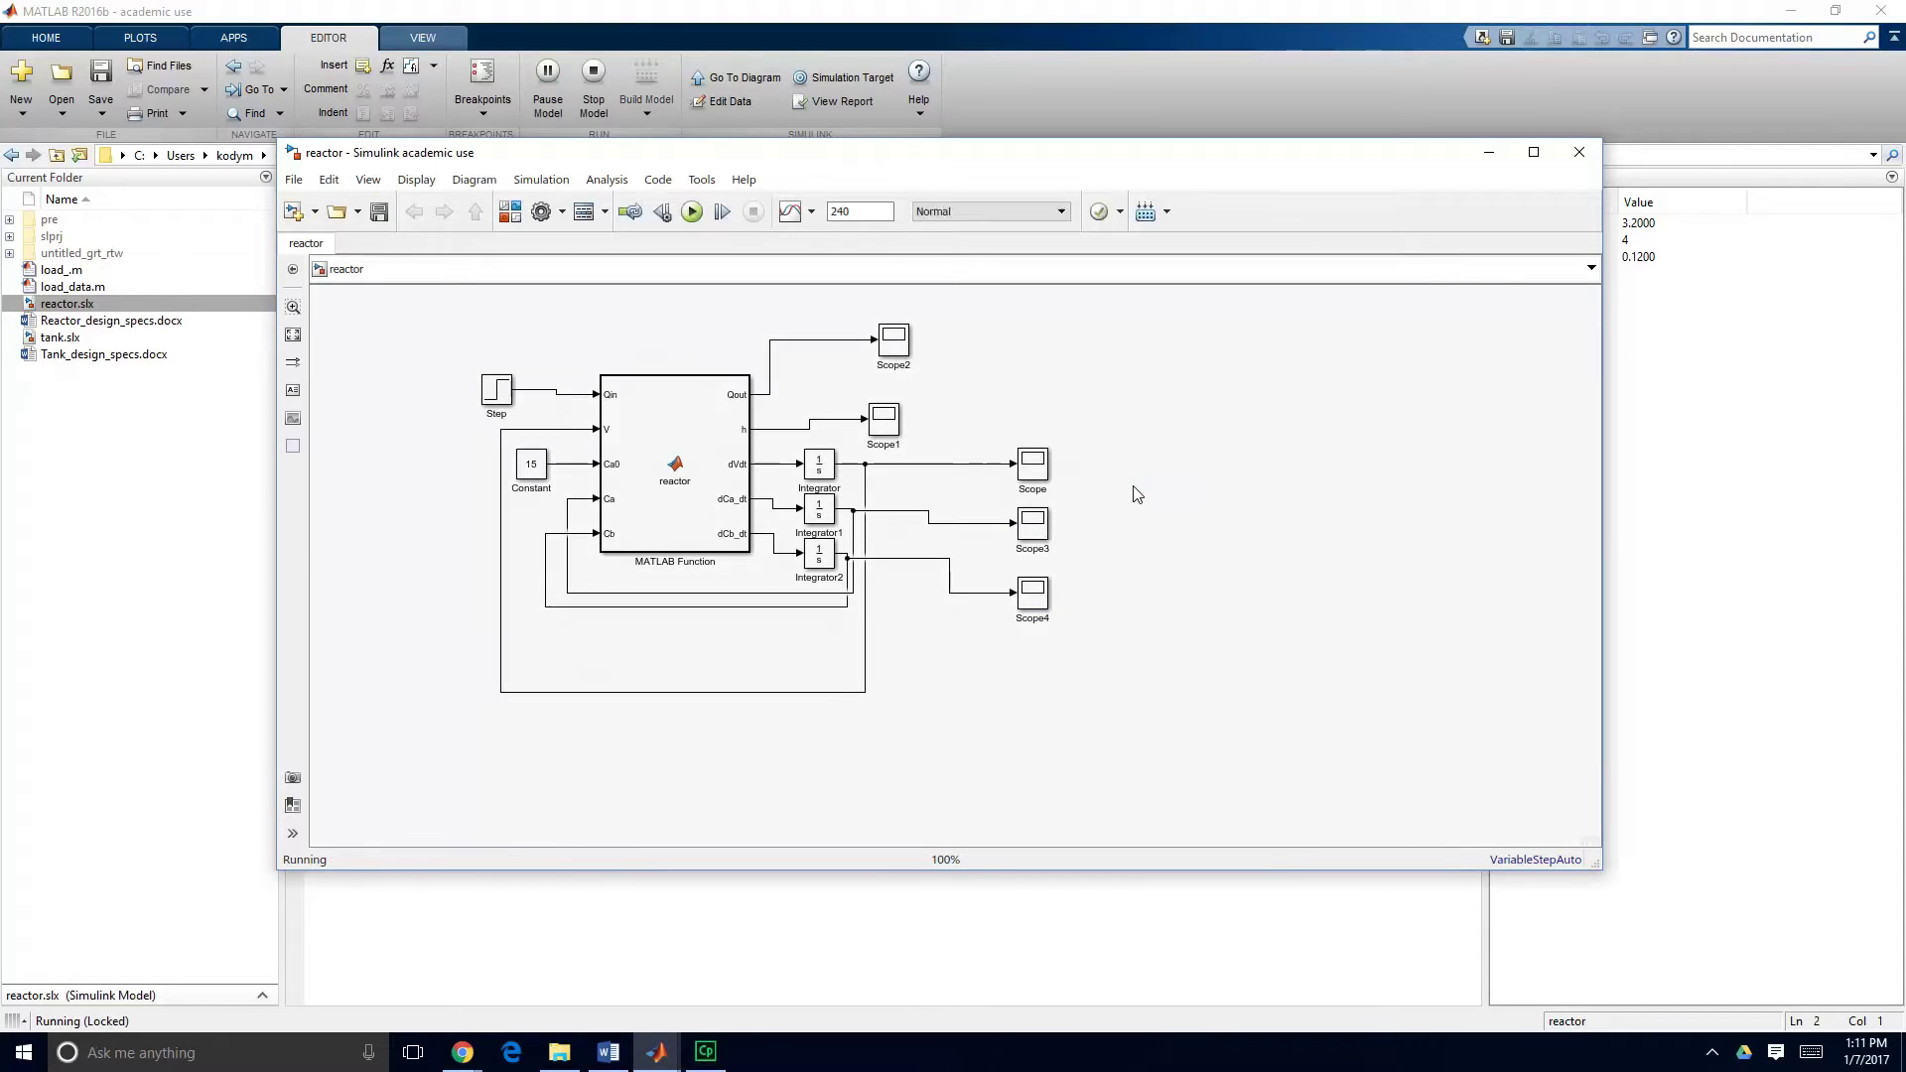
{"action": "left_click", "coordinate": [503, 398]}
{"action": "double_click", "coordinate": [502, 398]}
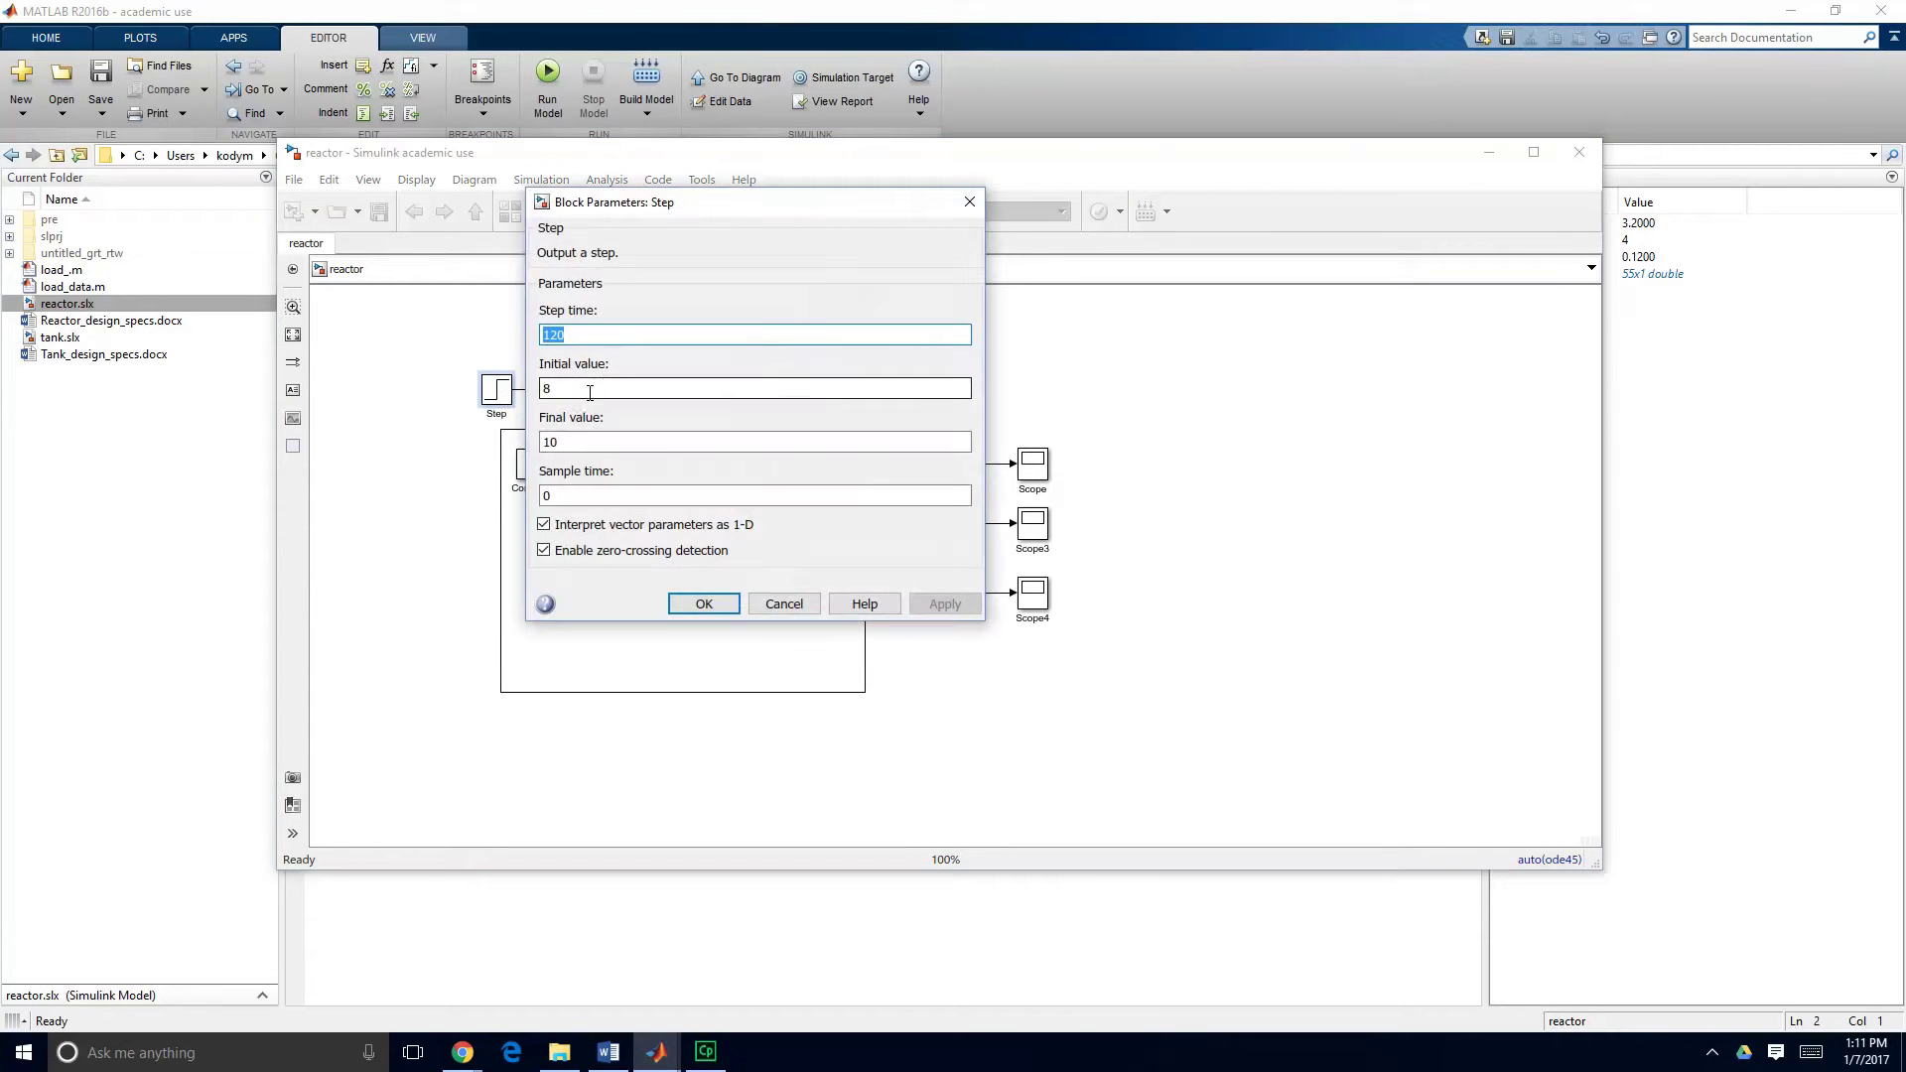
{"action": "left_click", "coordinate": [581, 391]}
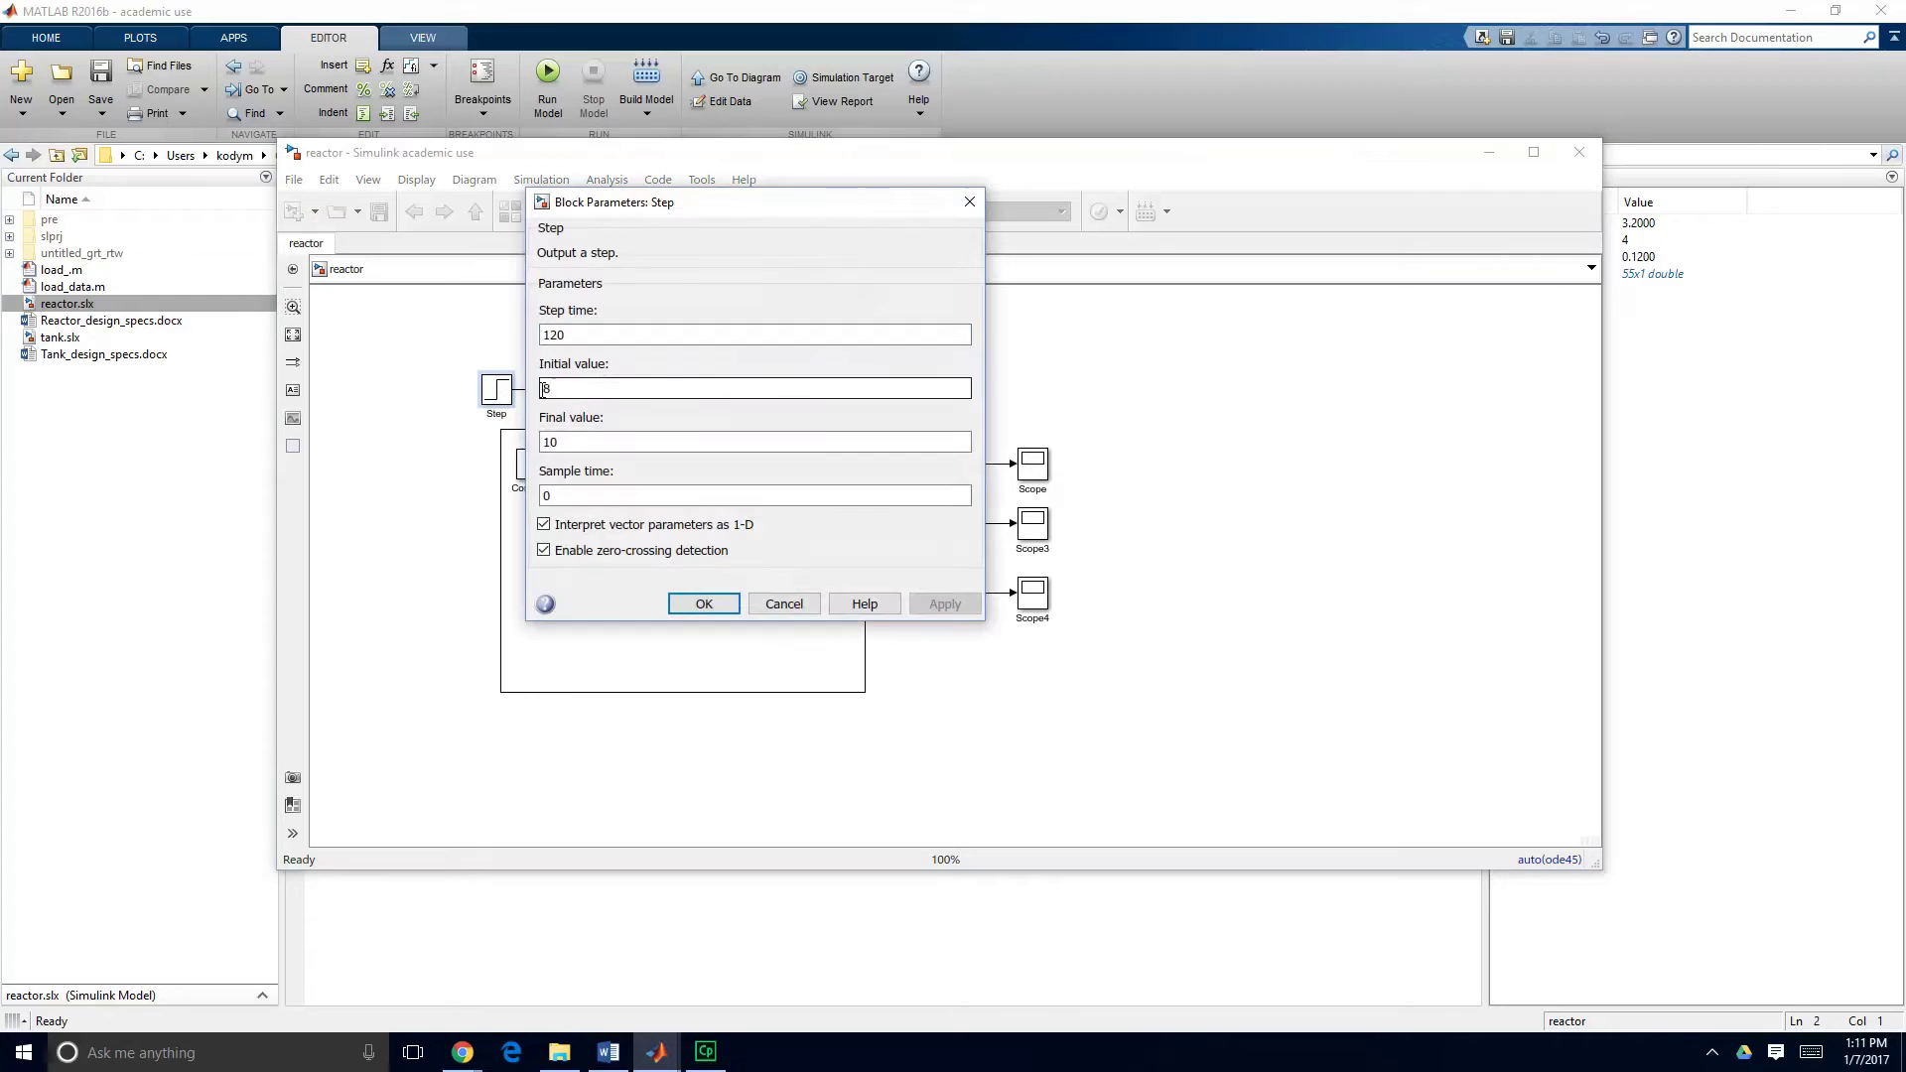
{"action": "double_click", "coordinate": [560, 444]}
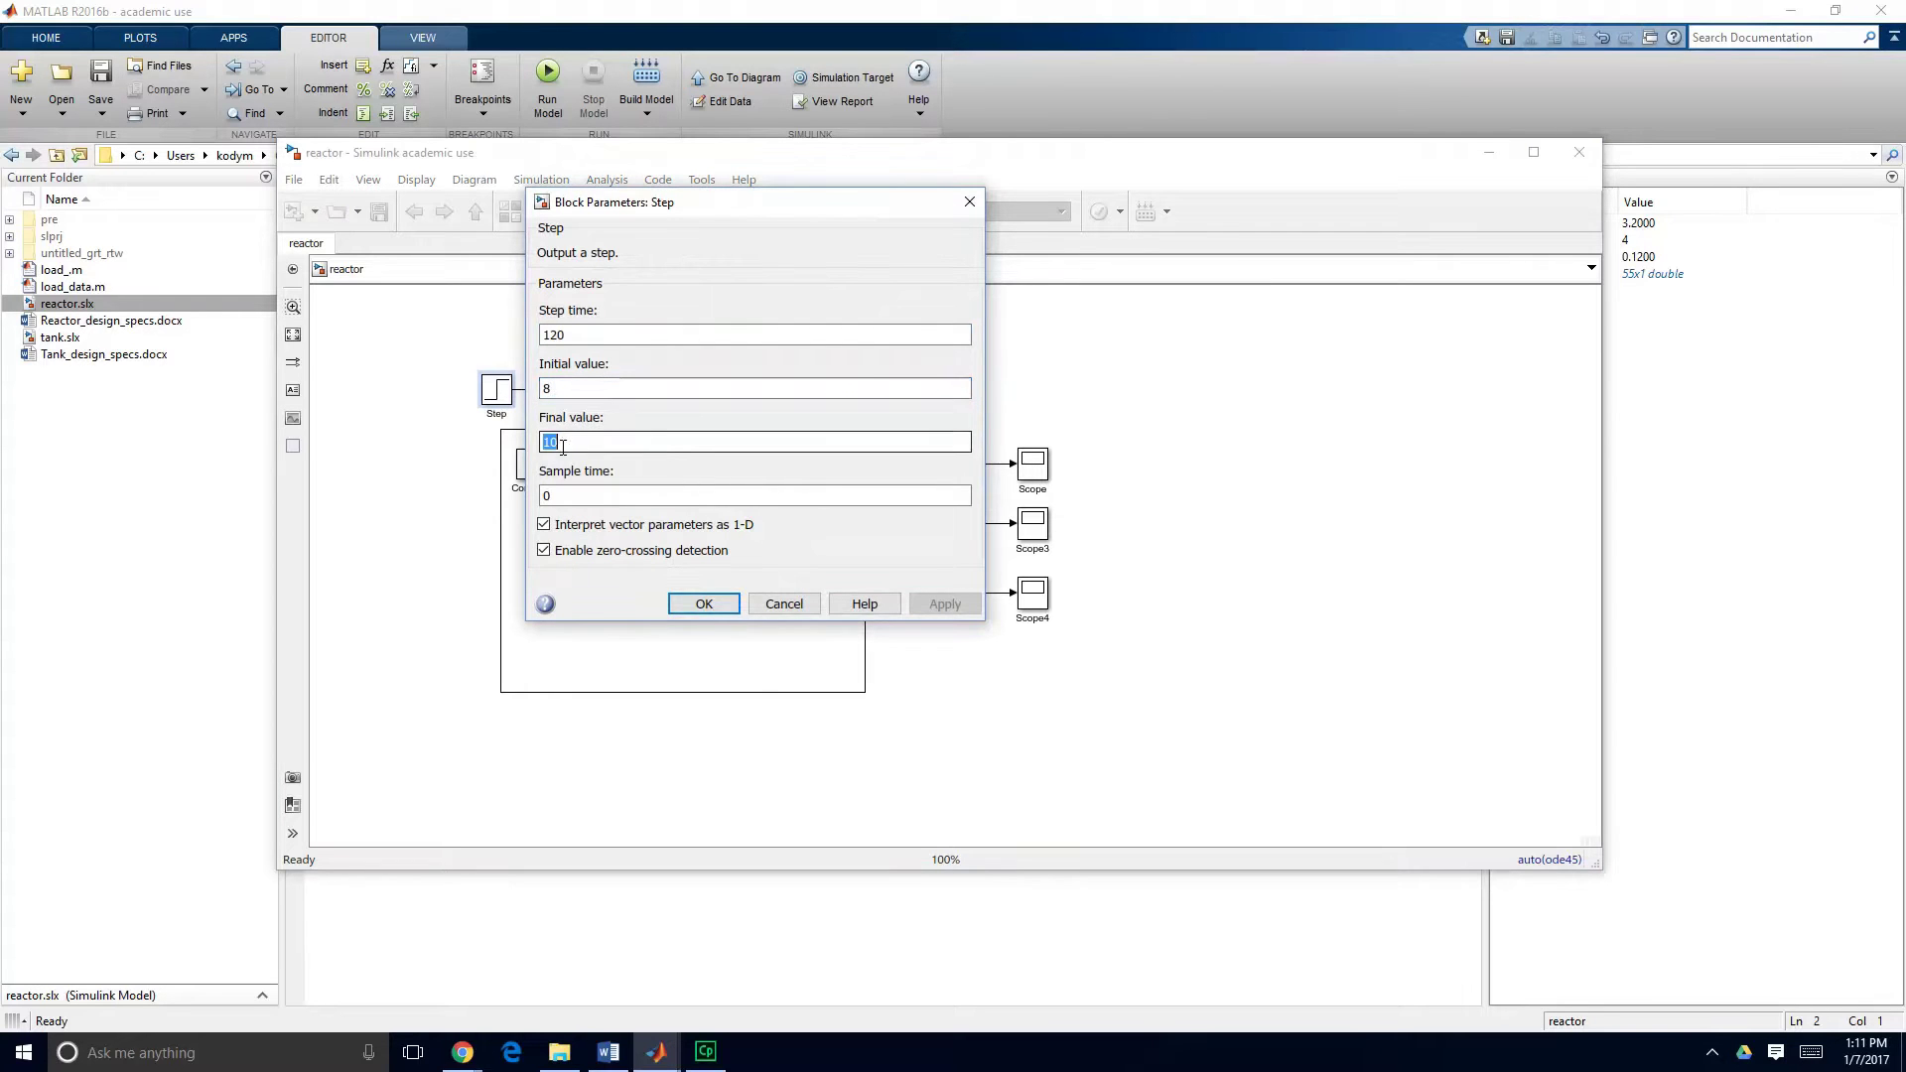
{"action": "double_click", "coordinate": [596, 338]}
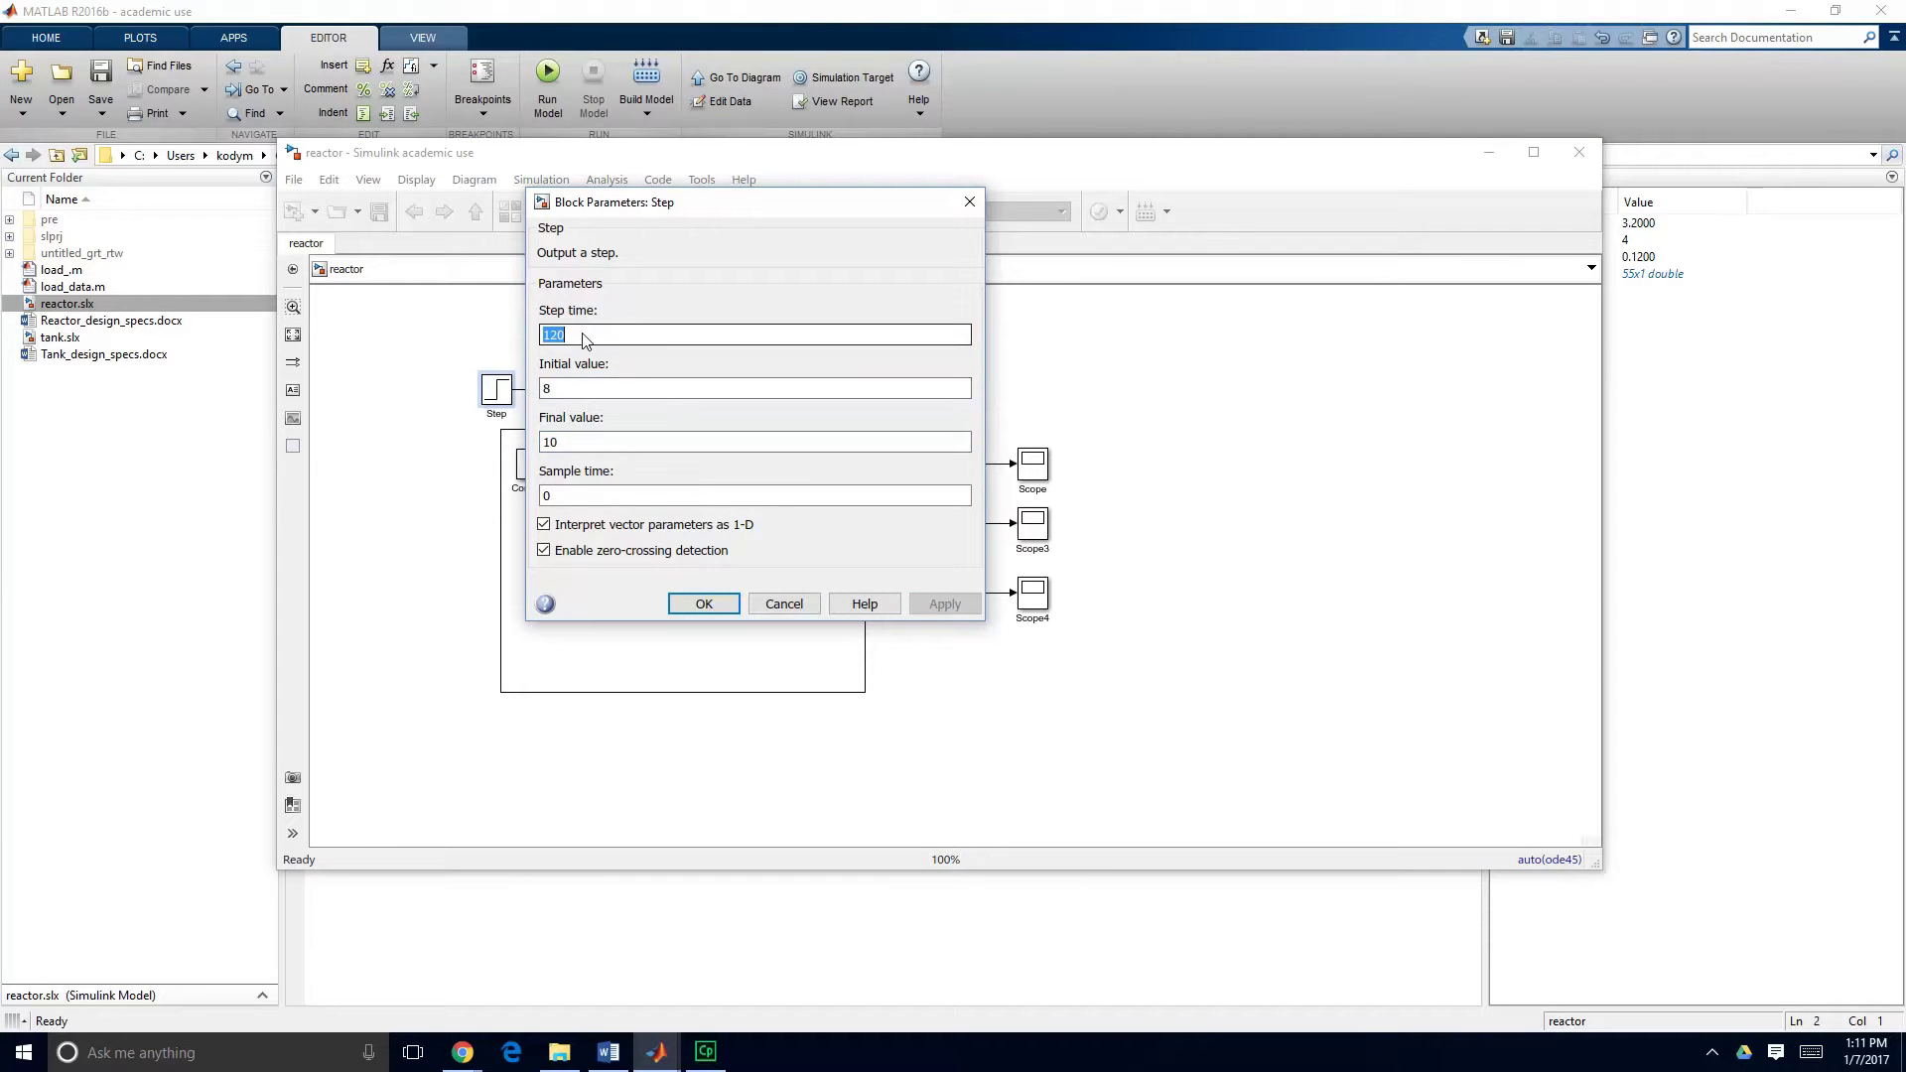
{"action": "left_click", "coordinate": [970, 203]}
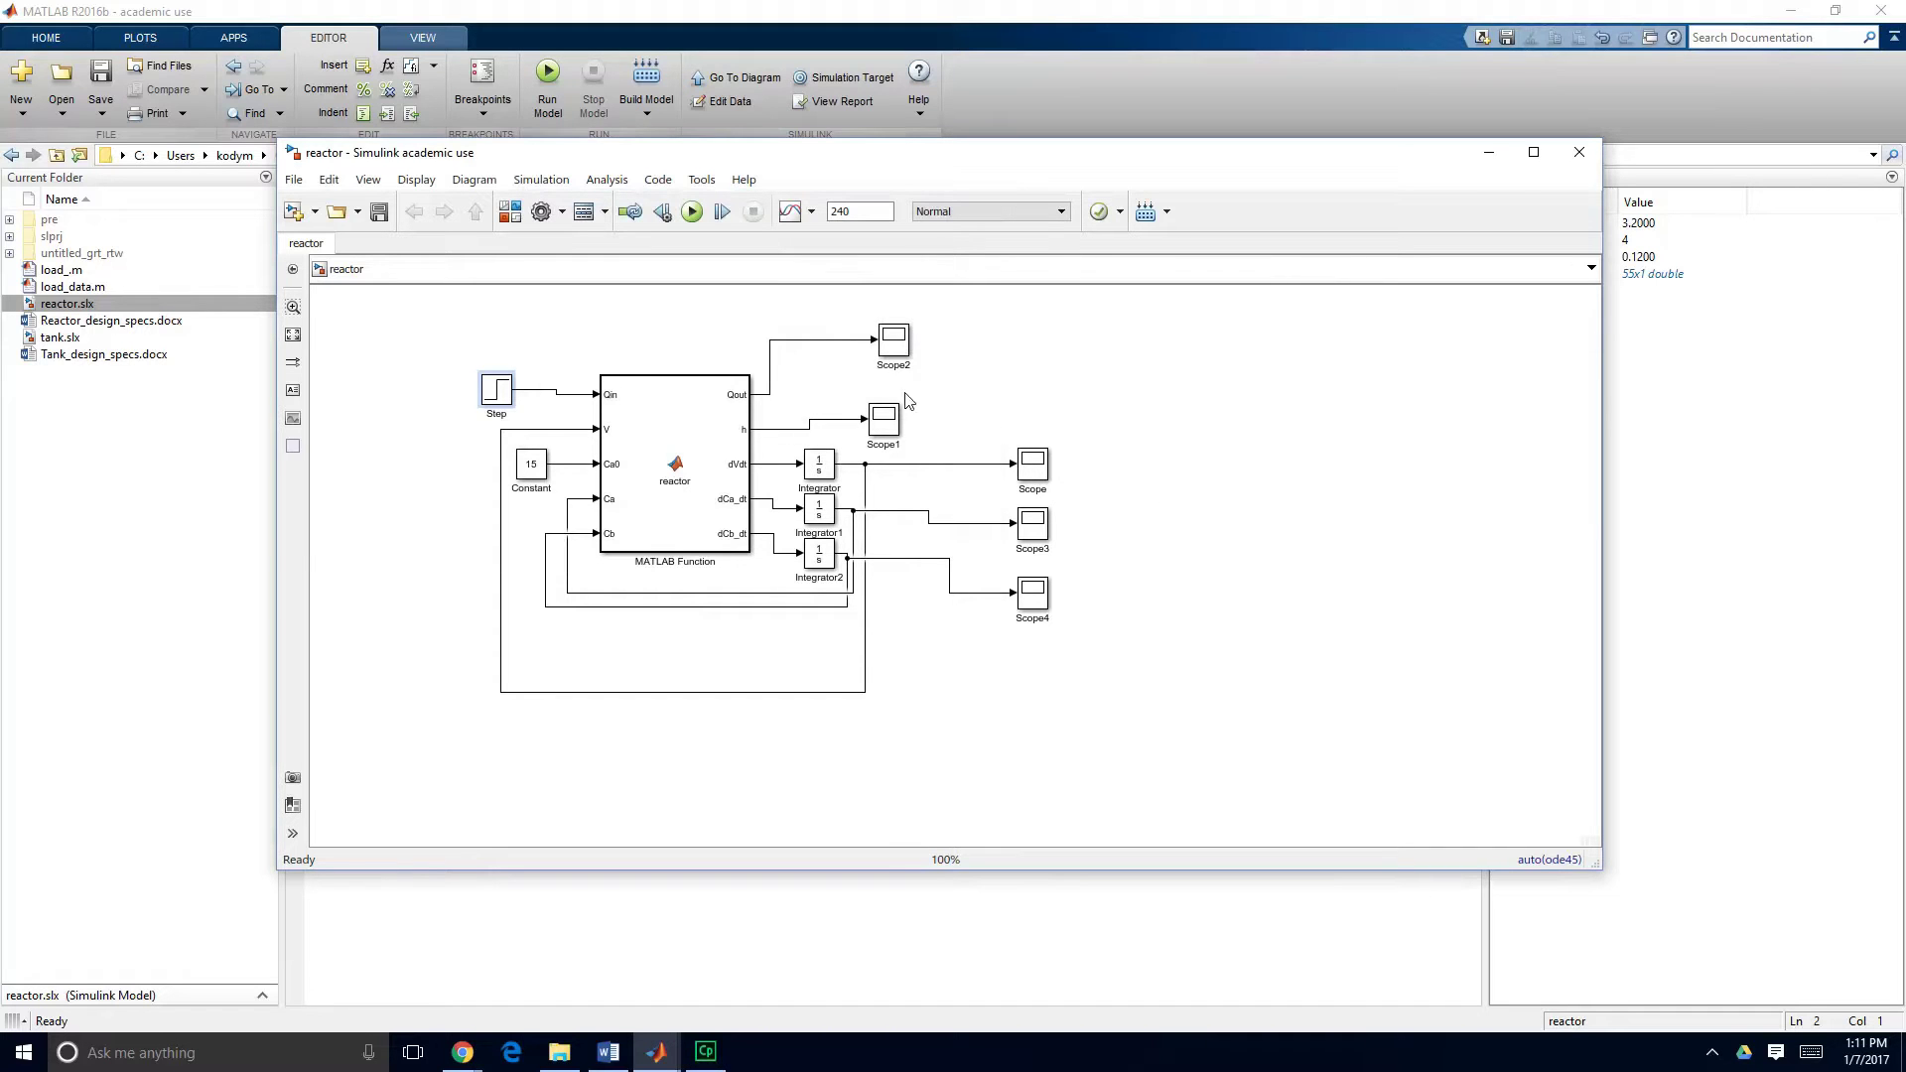
{"action": "left_click", "coordinate": [1033, 473]}
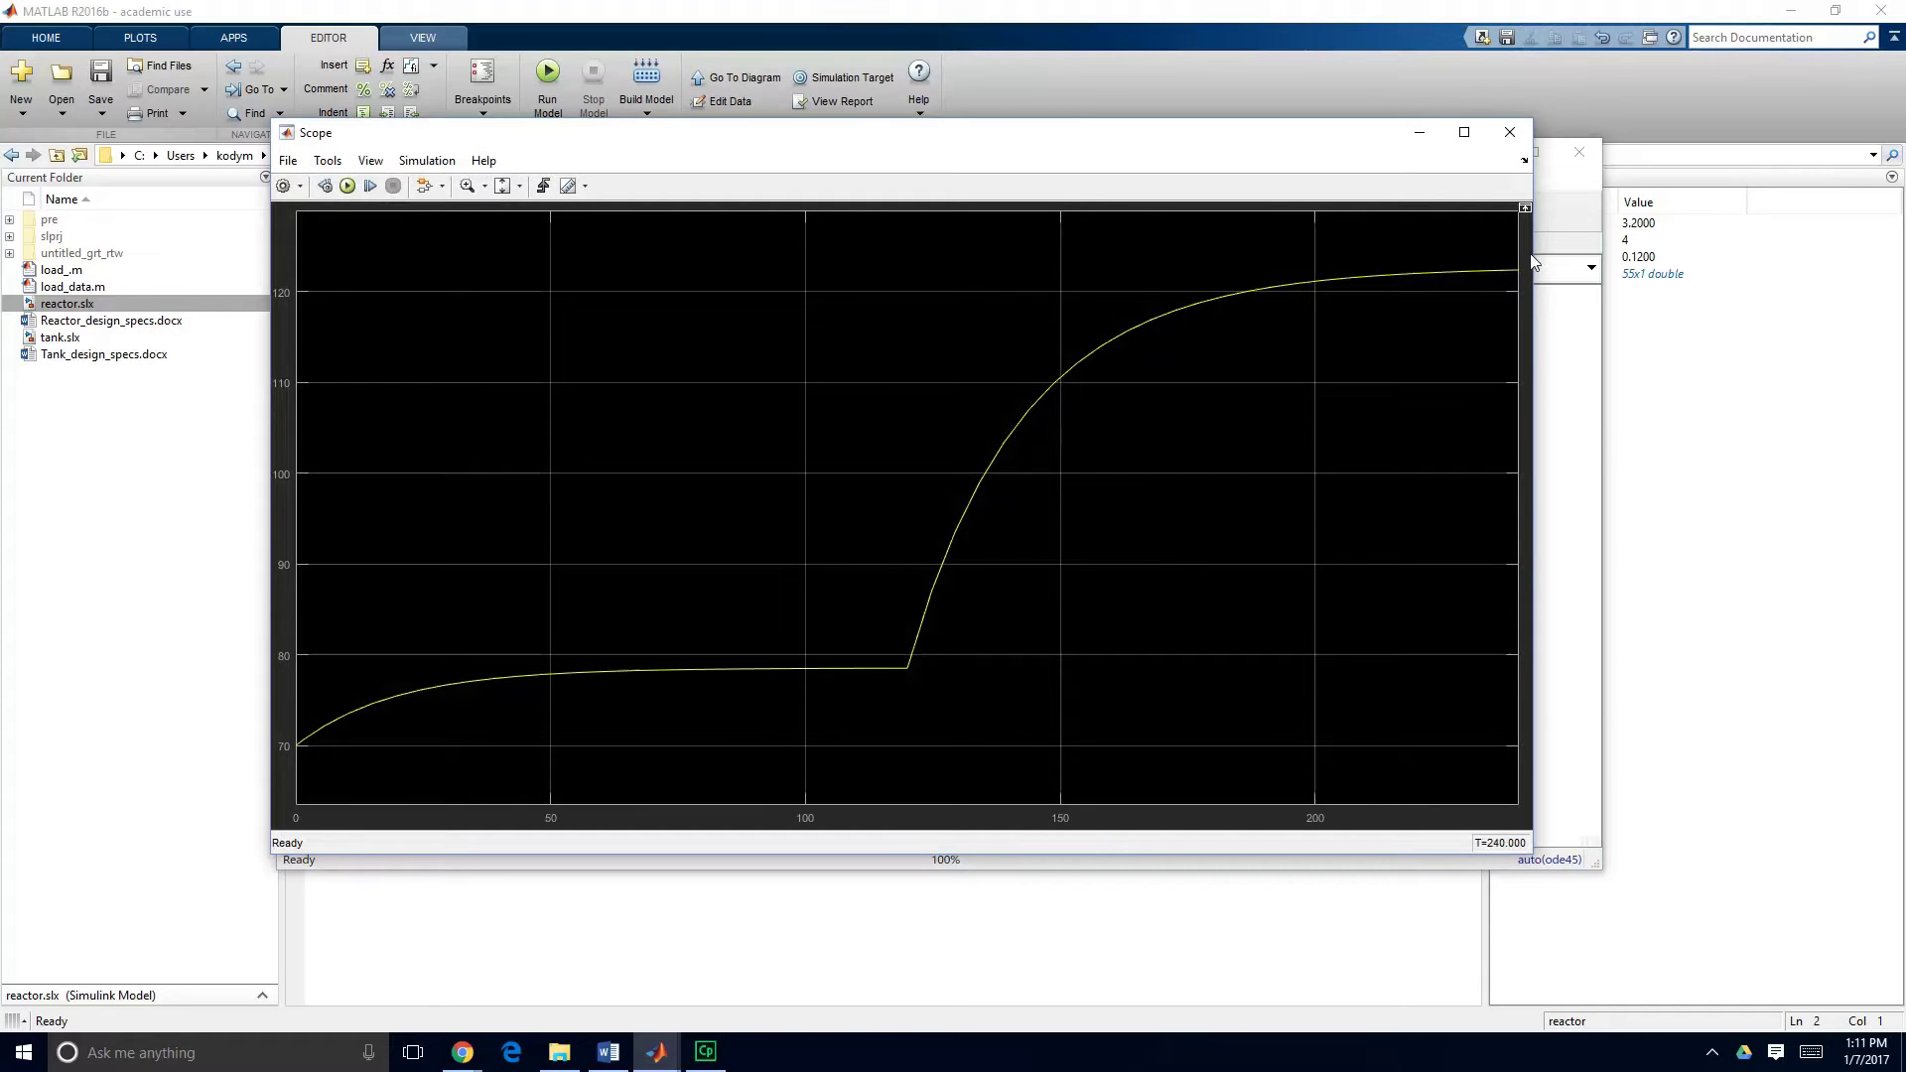
{"action": "left_click", "coordinate": [1509, 132]}
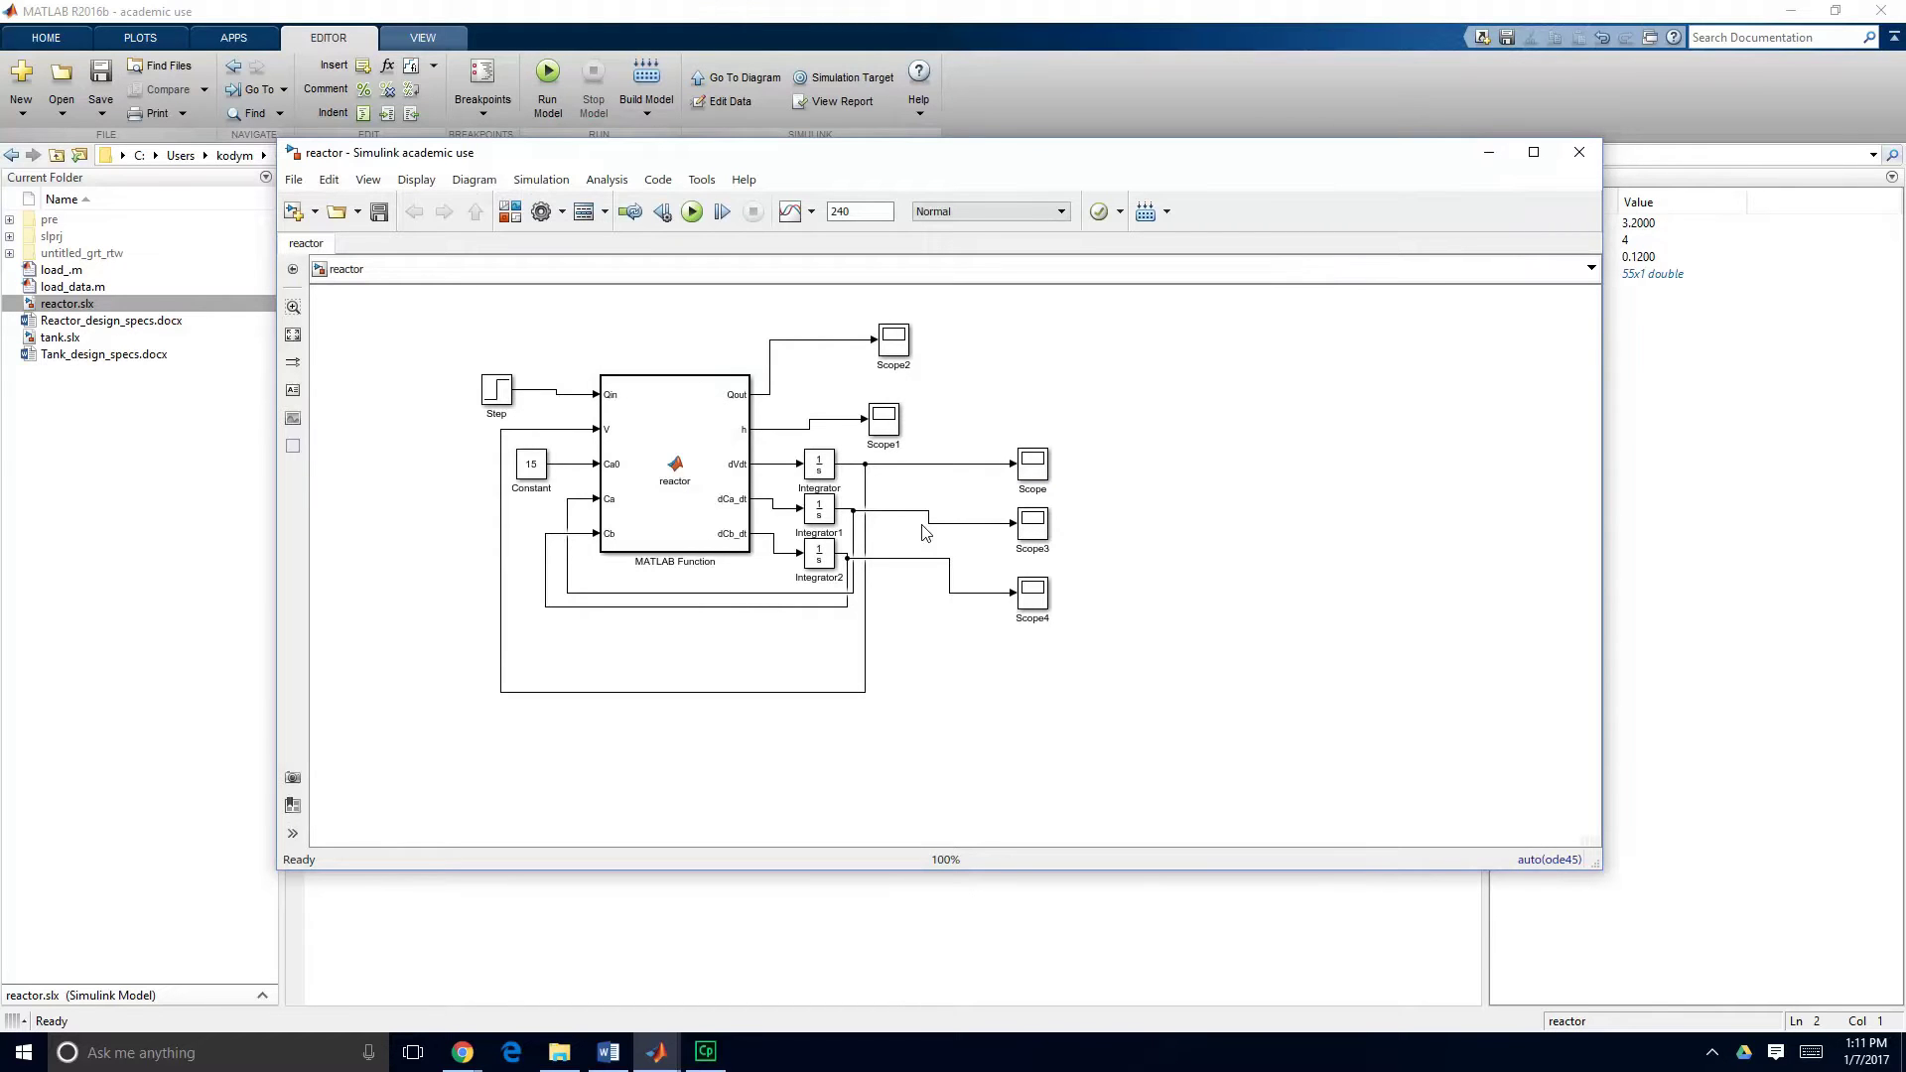
Open Scope3, then reposition and enlarge its window to show Ca settling near 6.05.
{"action": "left_click", "coordinate": [724, 515]}
{"action": "left_click", "coordinate": [1030, 536]}
{"action": "double_click", "coordinate": [1030, 536]}
{"action": "left_click_drag", "start_coordinate": [900, 260], "coordinate": [667, 229]}
{"action": "left_click_drag", "start_coordinate": [999, 719], "coordinate": [1547, 944]}
{"action": "left_click_drag", "start_coordinate": [960, 235], "coordinate": [766, 124]}
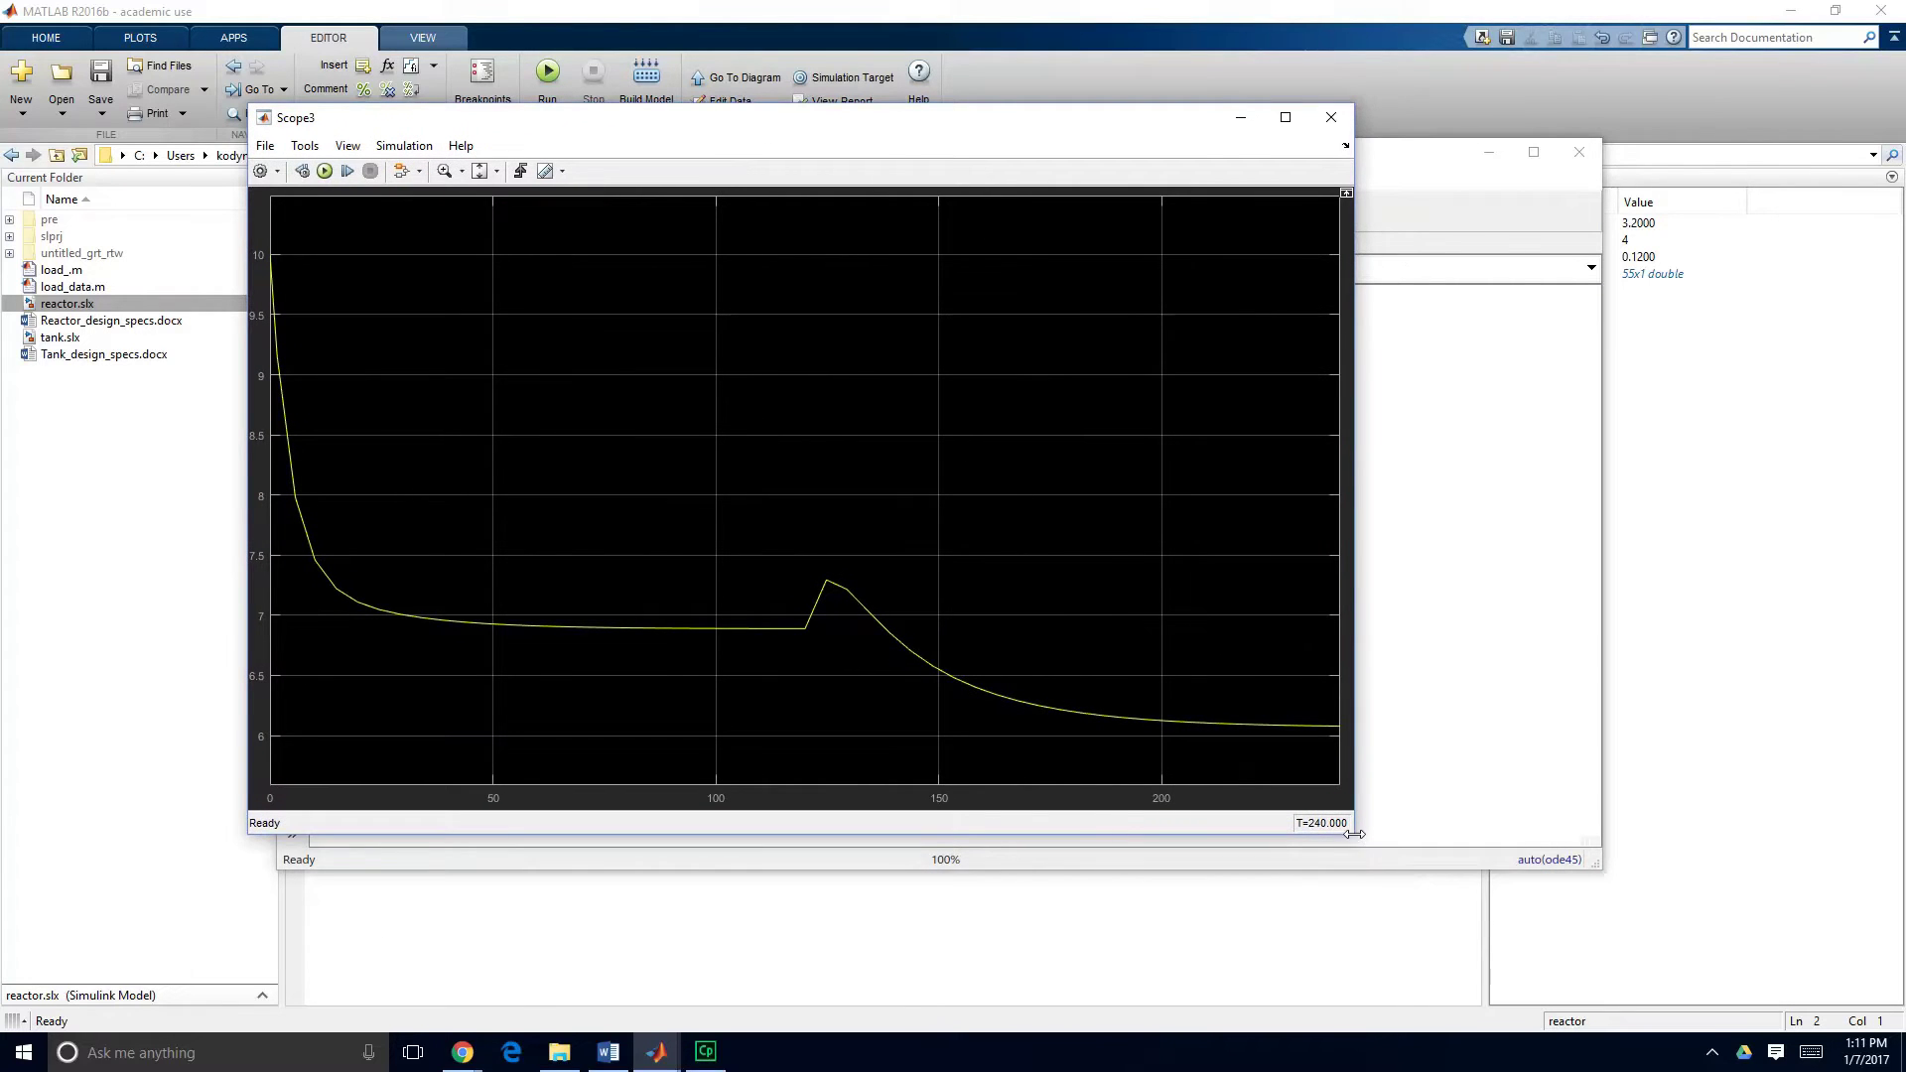
{"action": "left_click_drag", "start_coordinate": [1351, 834], "coordinate": [1589, 955]}
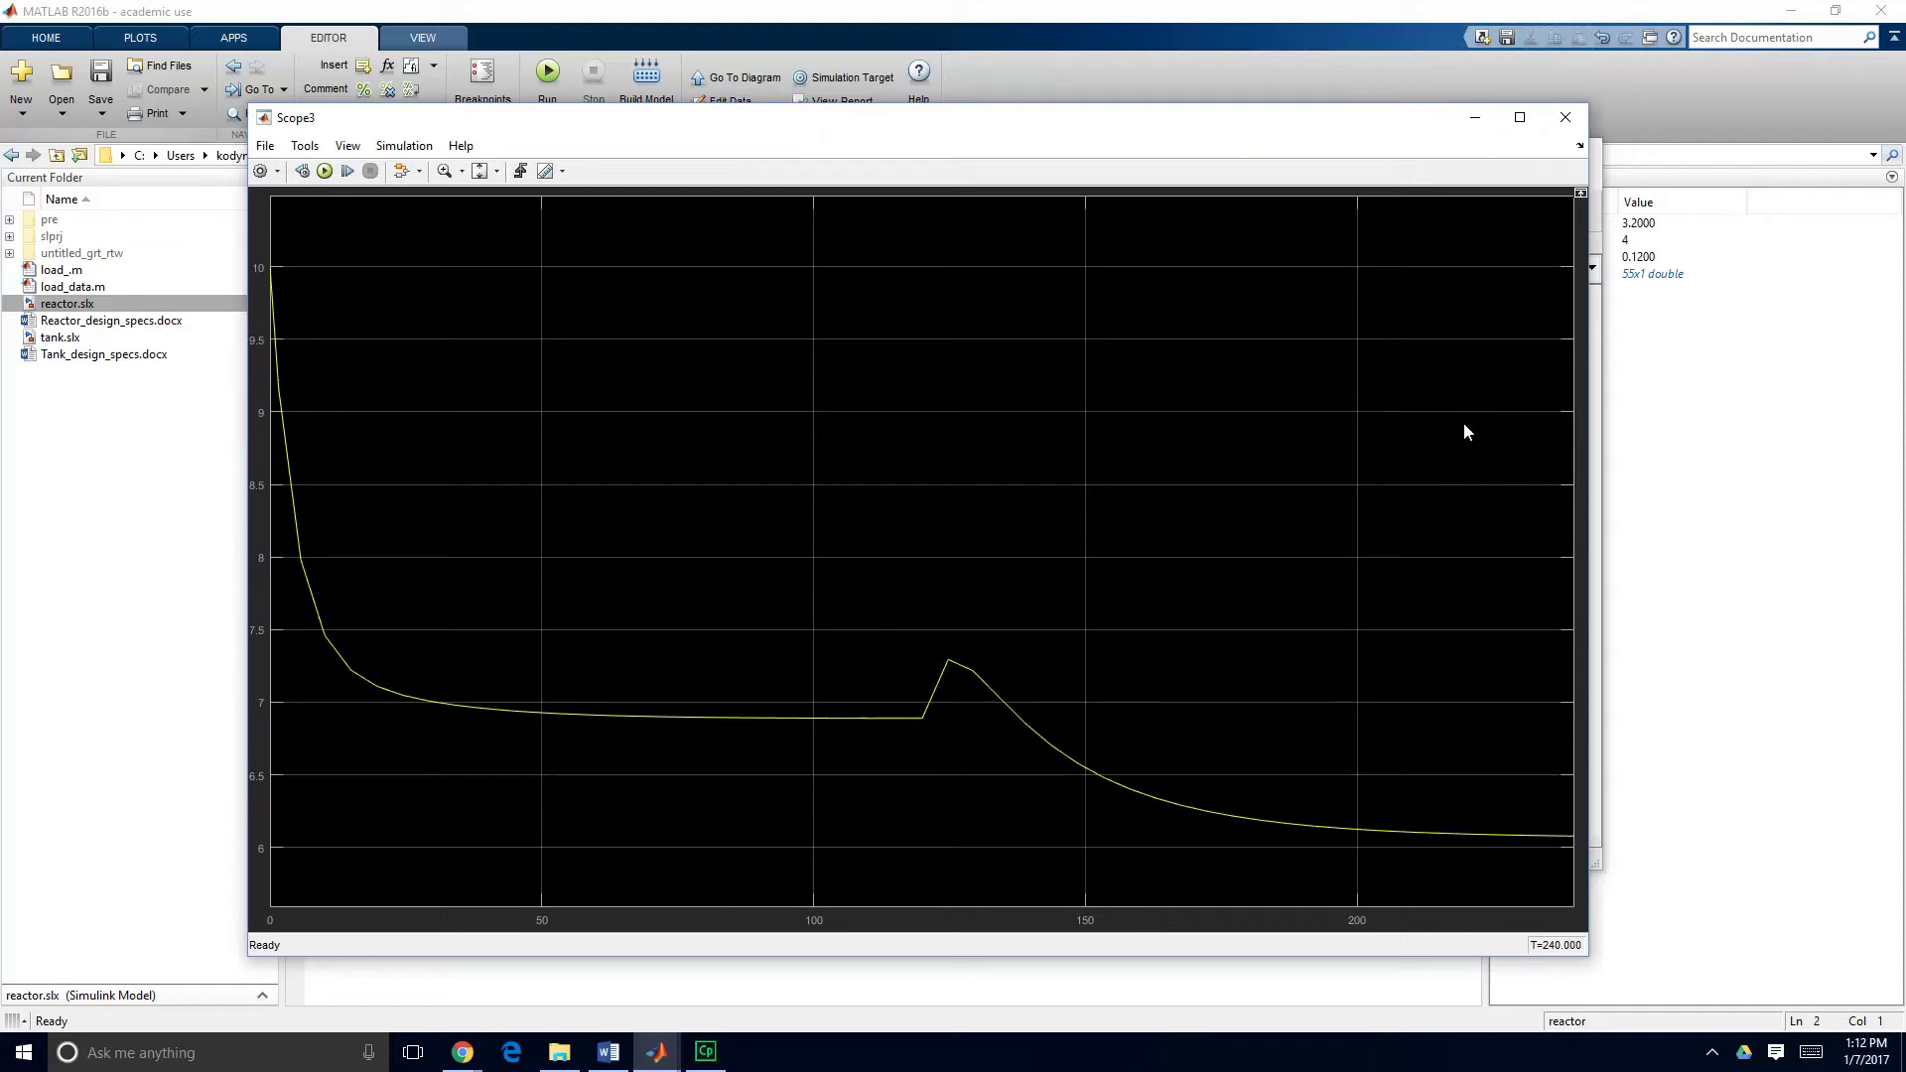
Close Scope3 and open Scope4 near full screen, showing Cb rising from 5 toward 8.9.
{"action": "left_click", "coordinate": [1565, 121]}
{"action": "left_click", "coordinate": [1037, 604]}
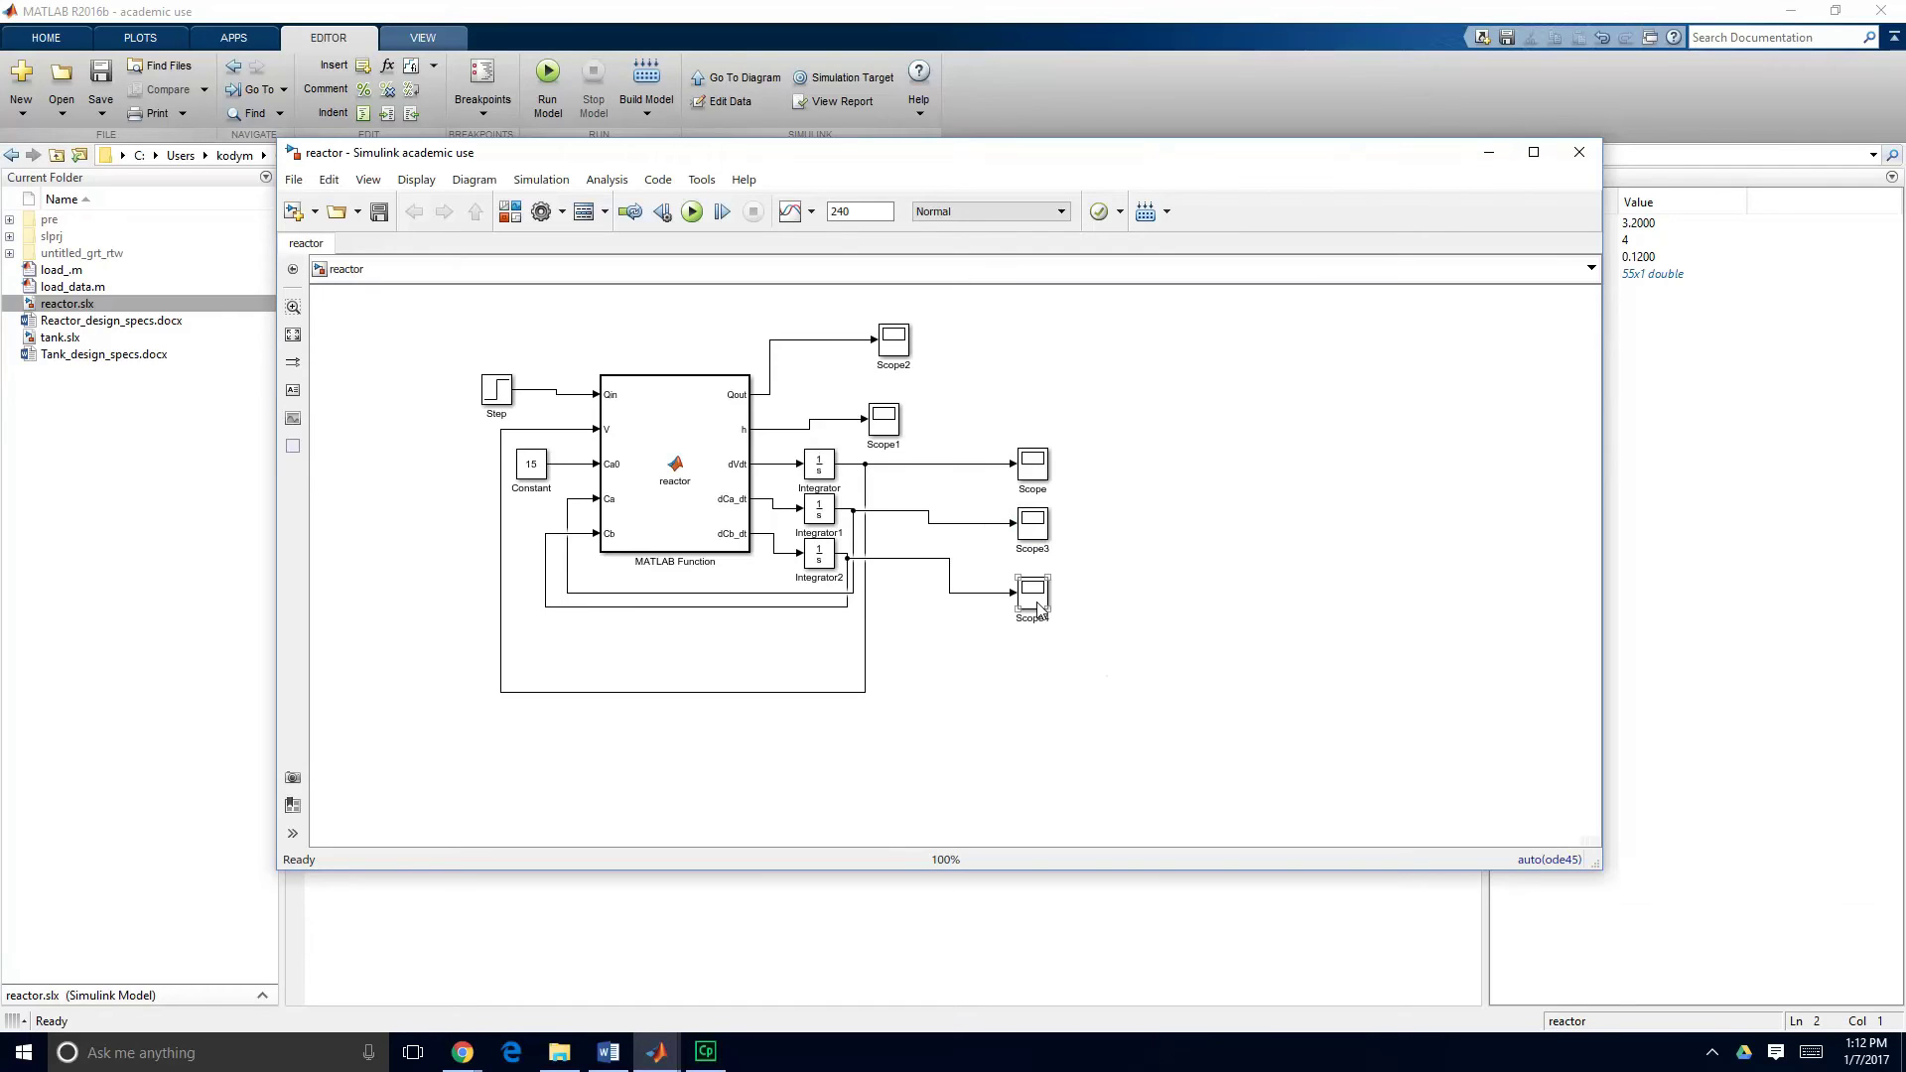
{"action": "double_click", "coordinate": [1037, 603]}
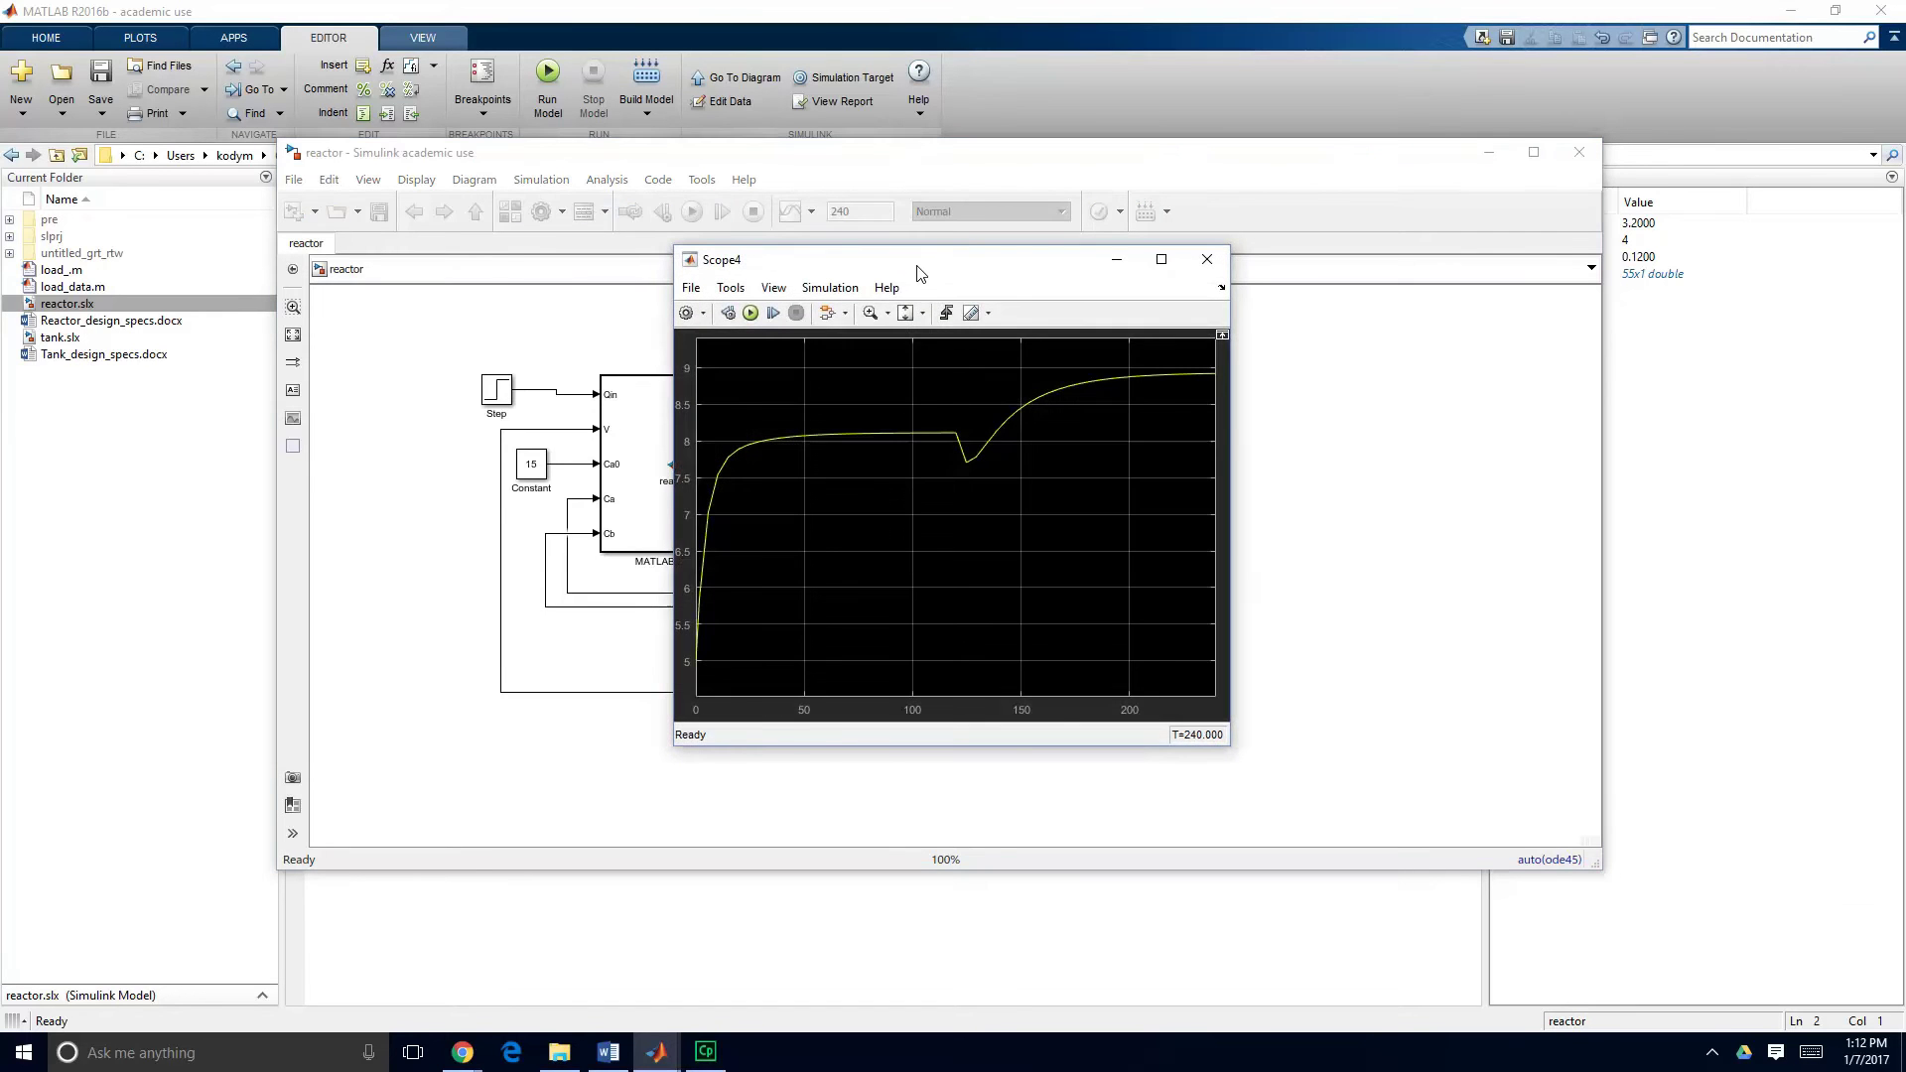
{"action": "left_click_drag", "start_coordinate": [915, 264], "coordinate": [469, 137]}
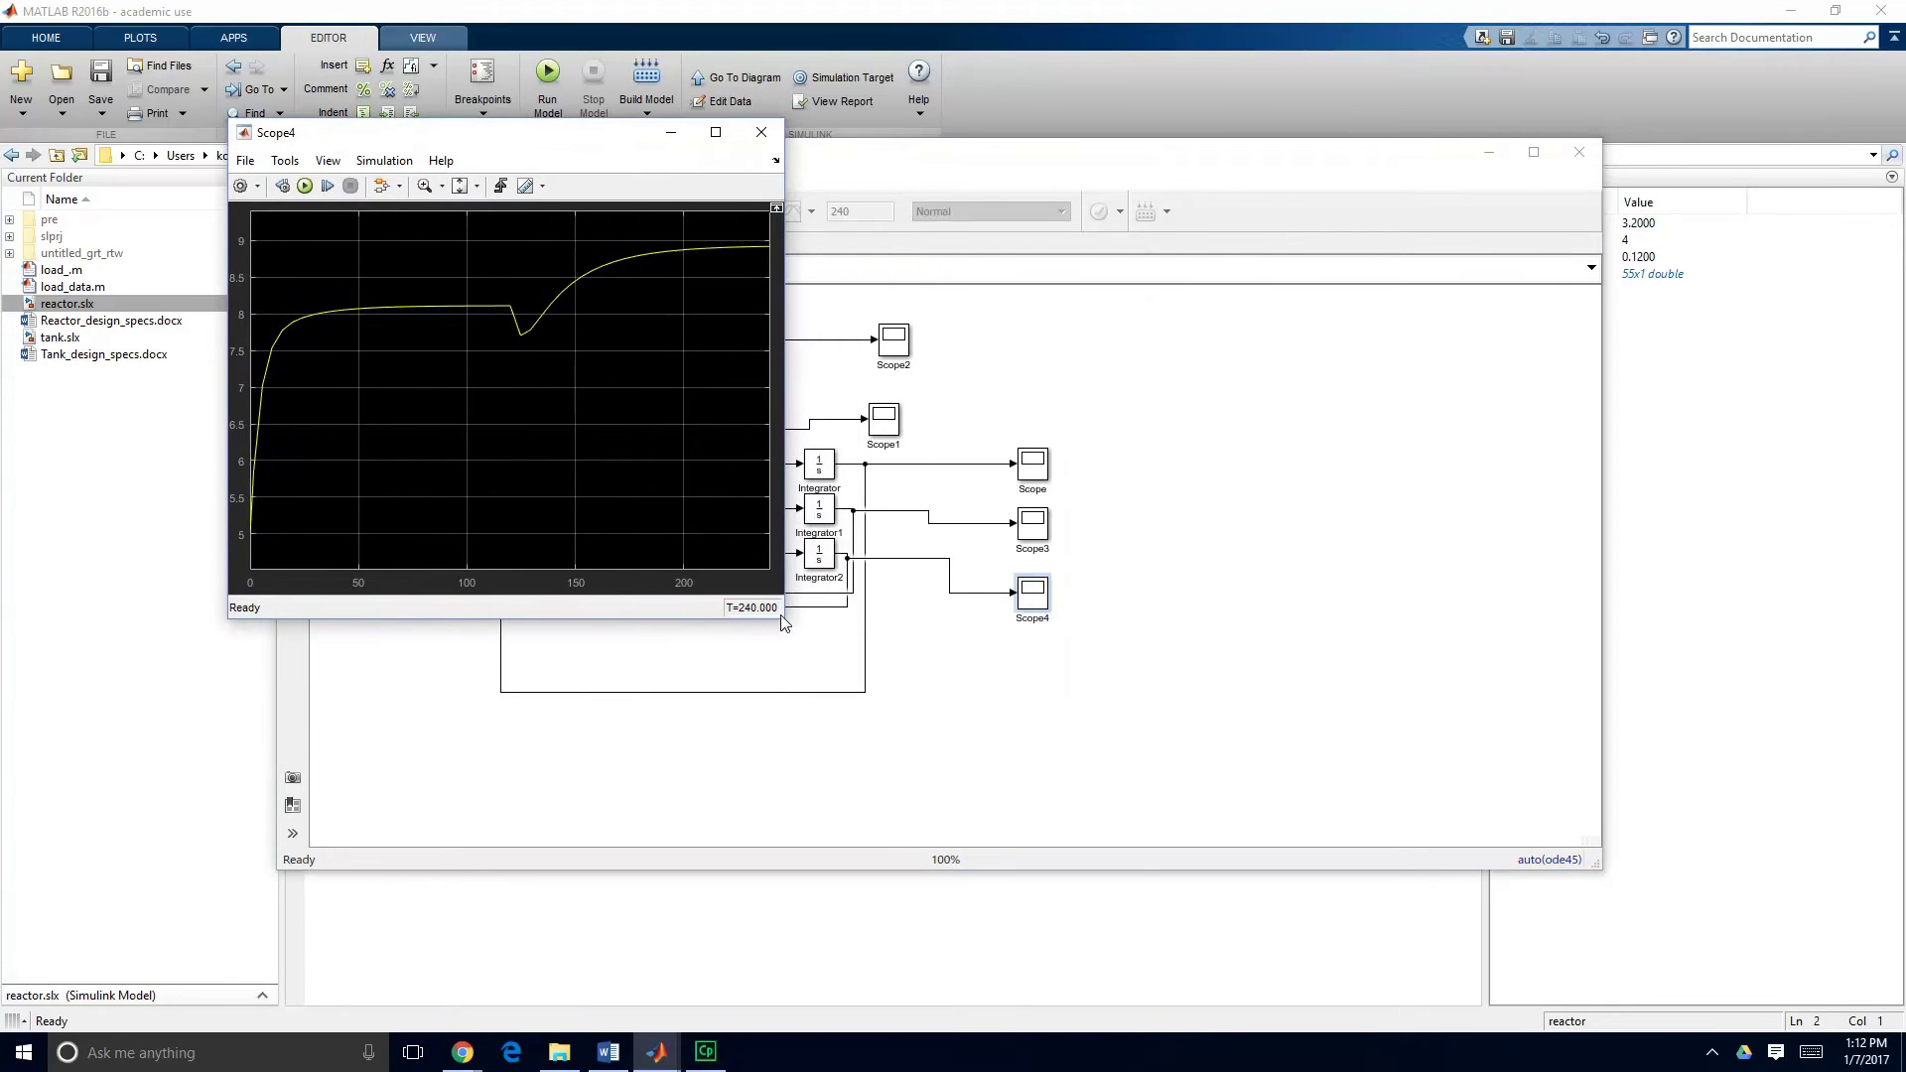
{"action": "left_click_drag", "start_coordinate": [781, 616], "coordinate": [1656, 955]}
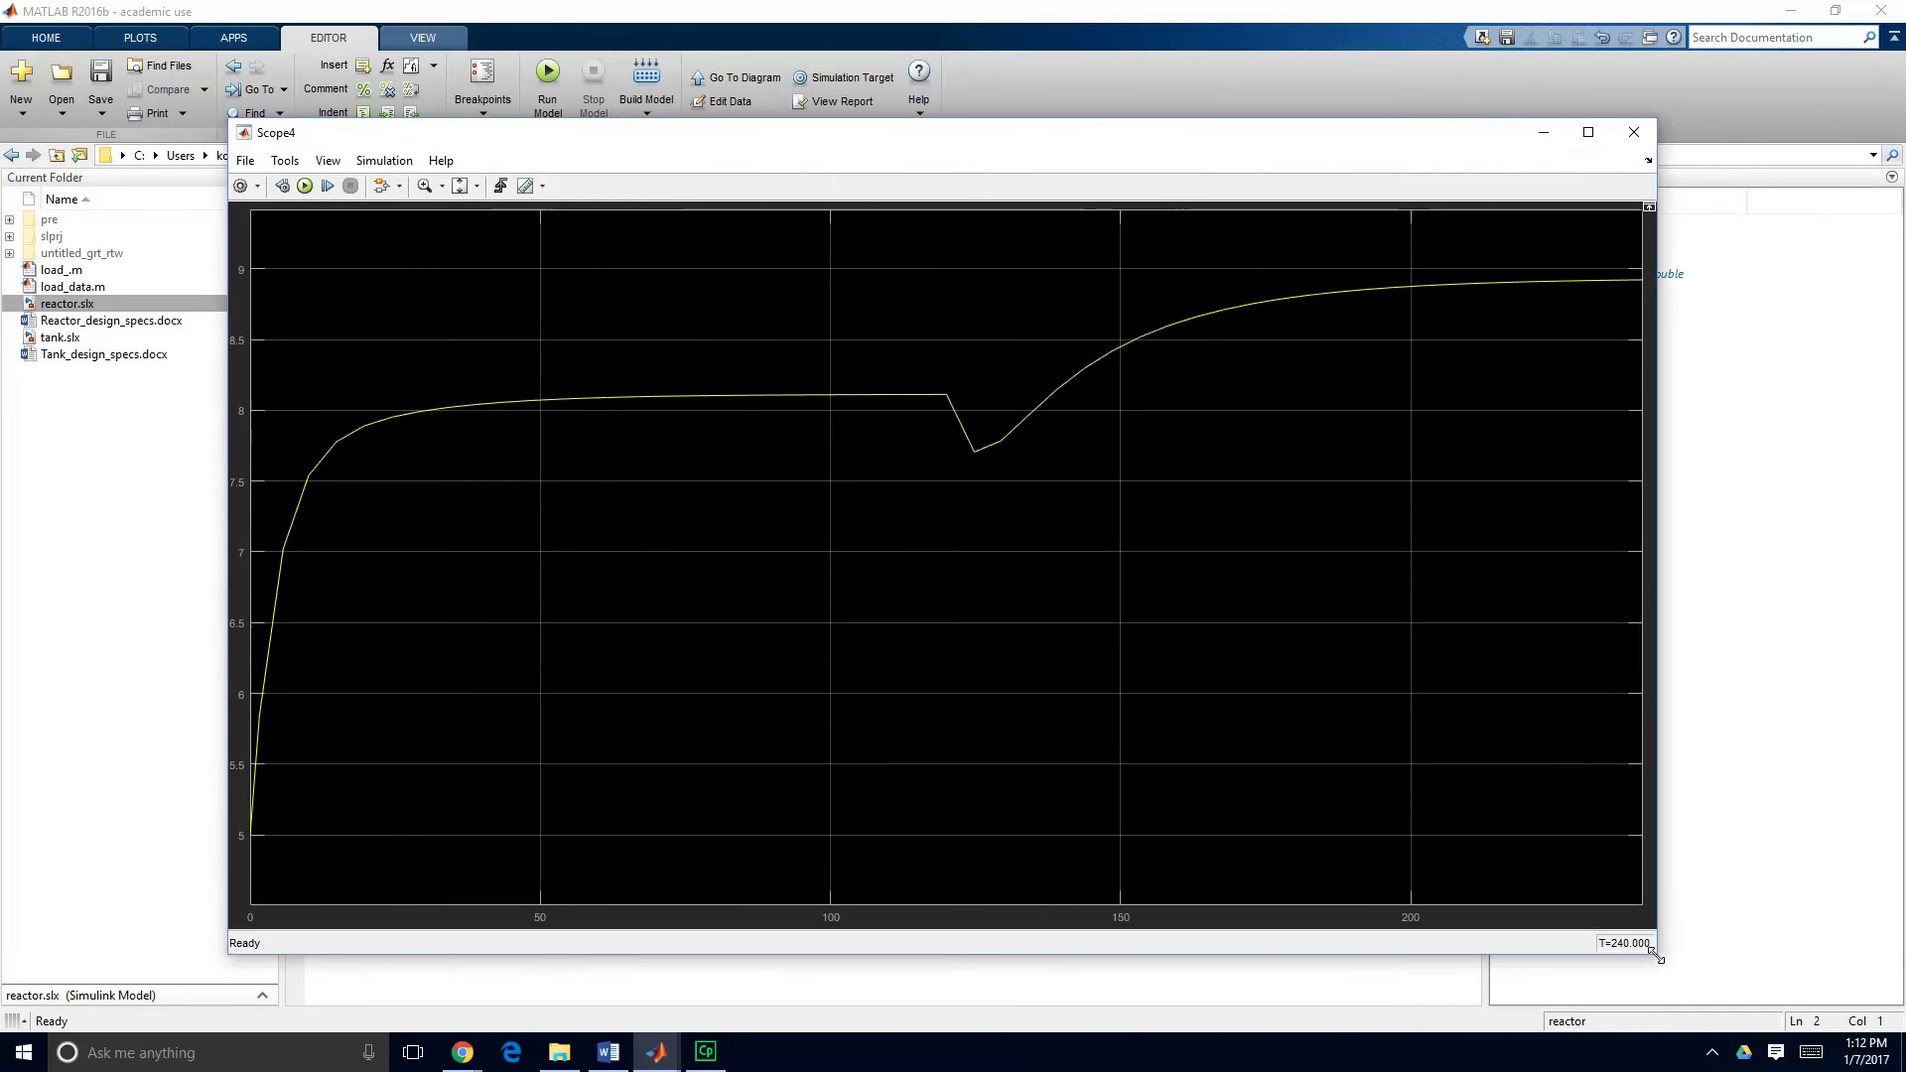